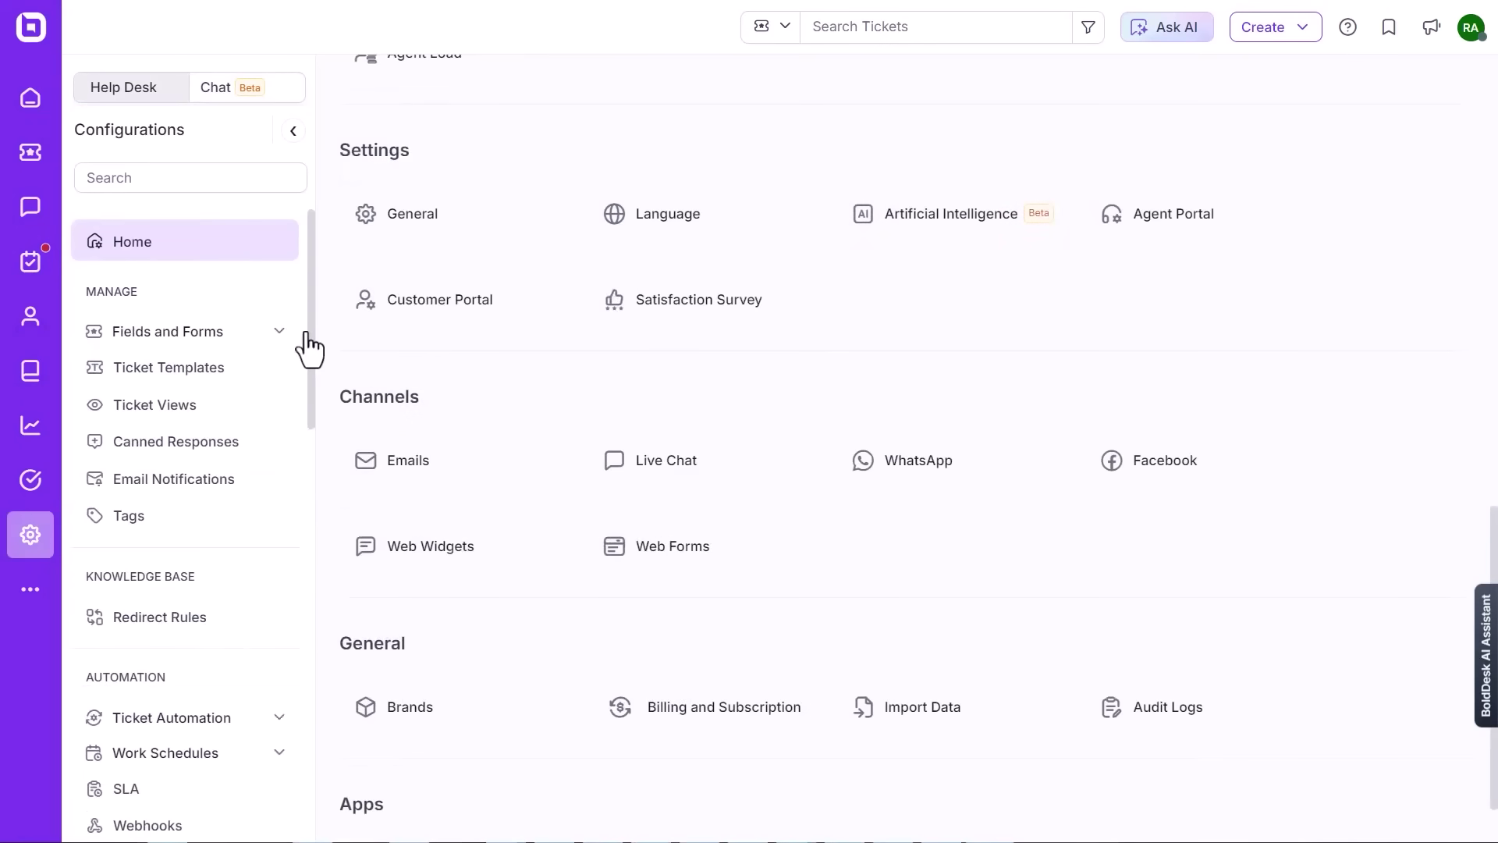
- Start a new live chat widget named 'GourmetGoods Customer Support'
click(221, 87)
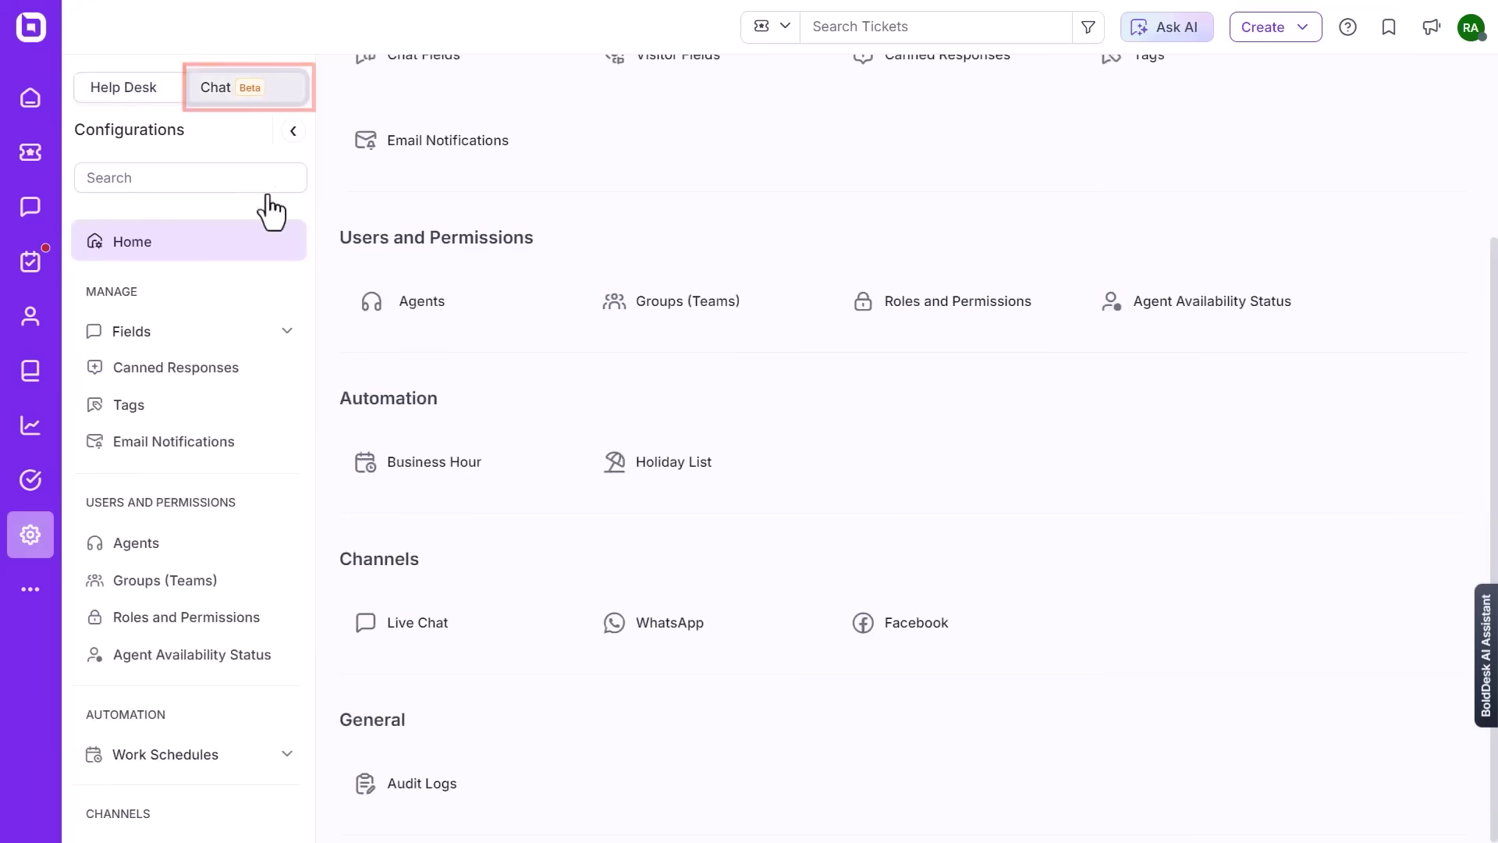
scroll(310, 291, down, 3)
click(98, 631)
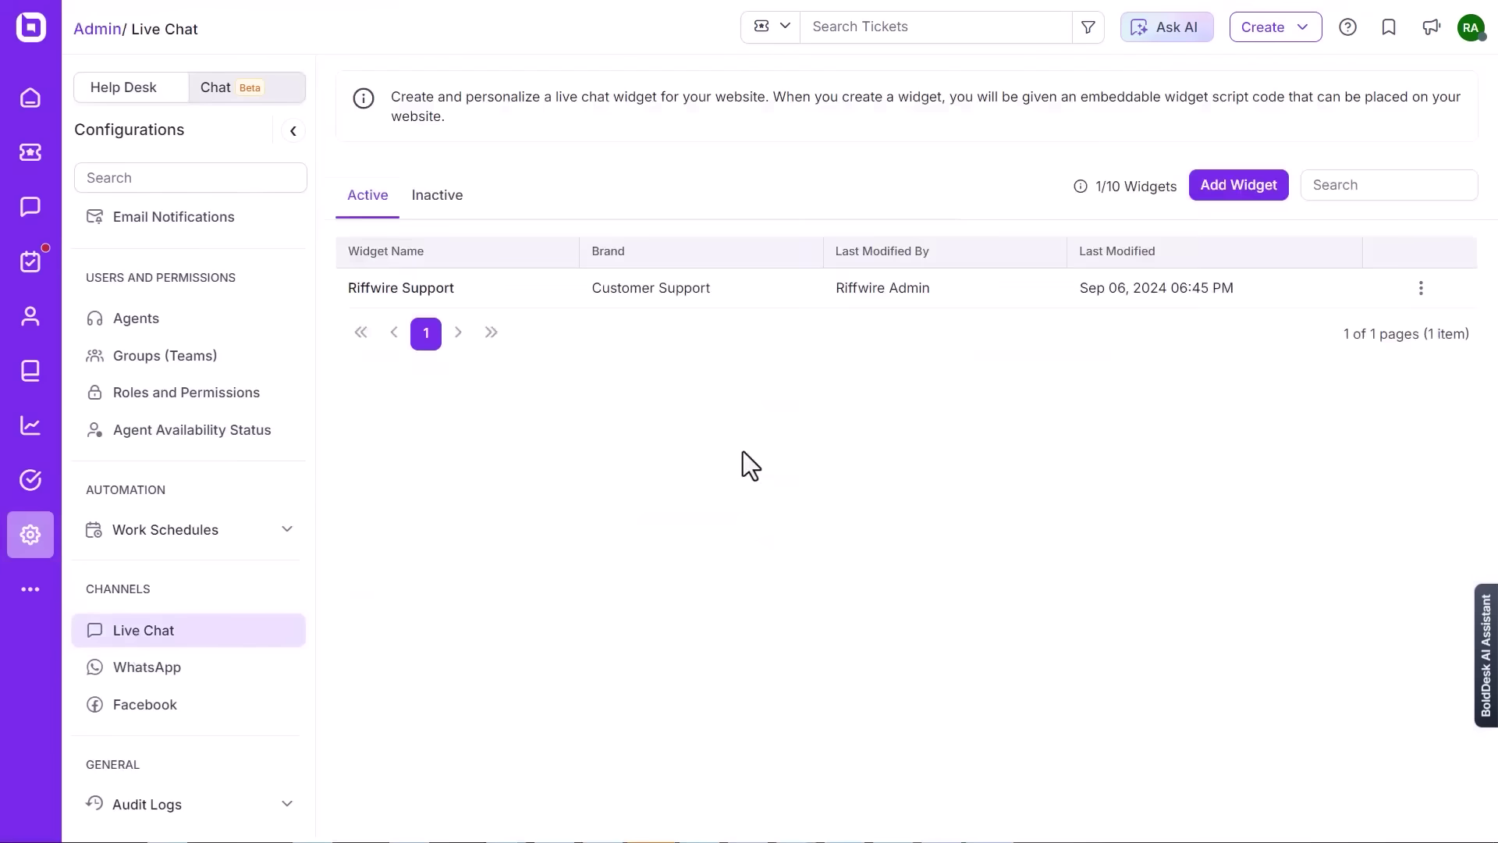
click(1237, 187)
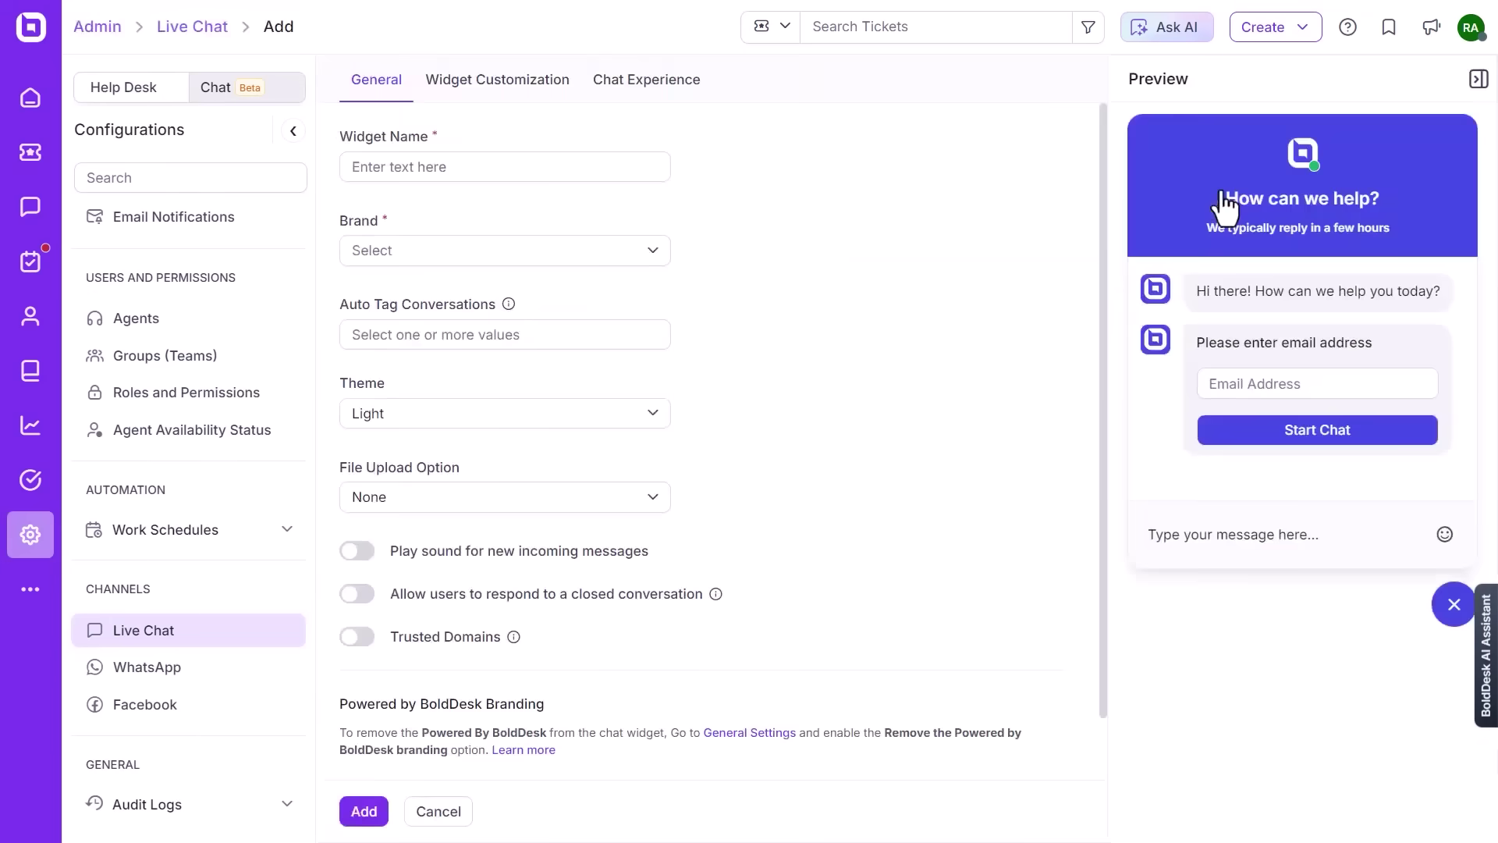
click(383, 167)
text(GourmetGoods Customer Support)
- Give the widget brand GourmetGoods, auto tag 'query', Light theme and single-file uploads
click(651, 251)
click(403, 435)
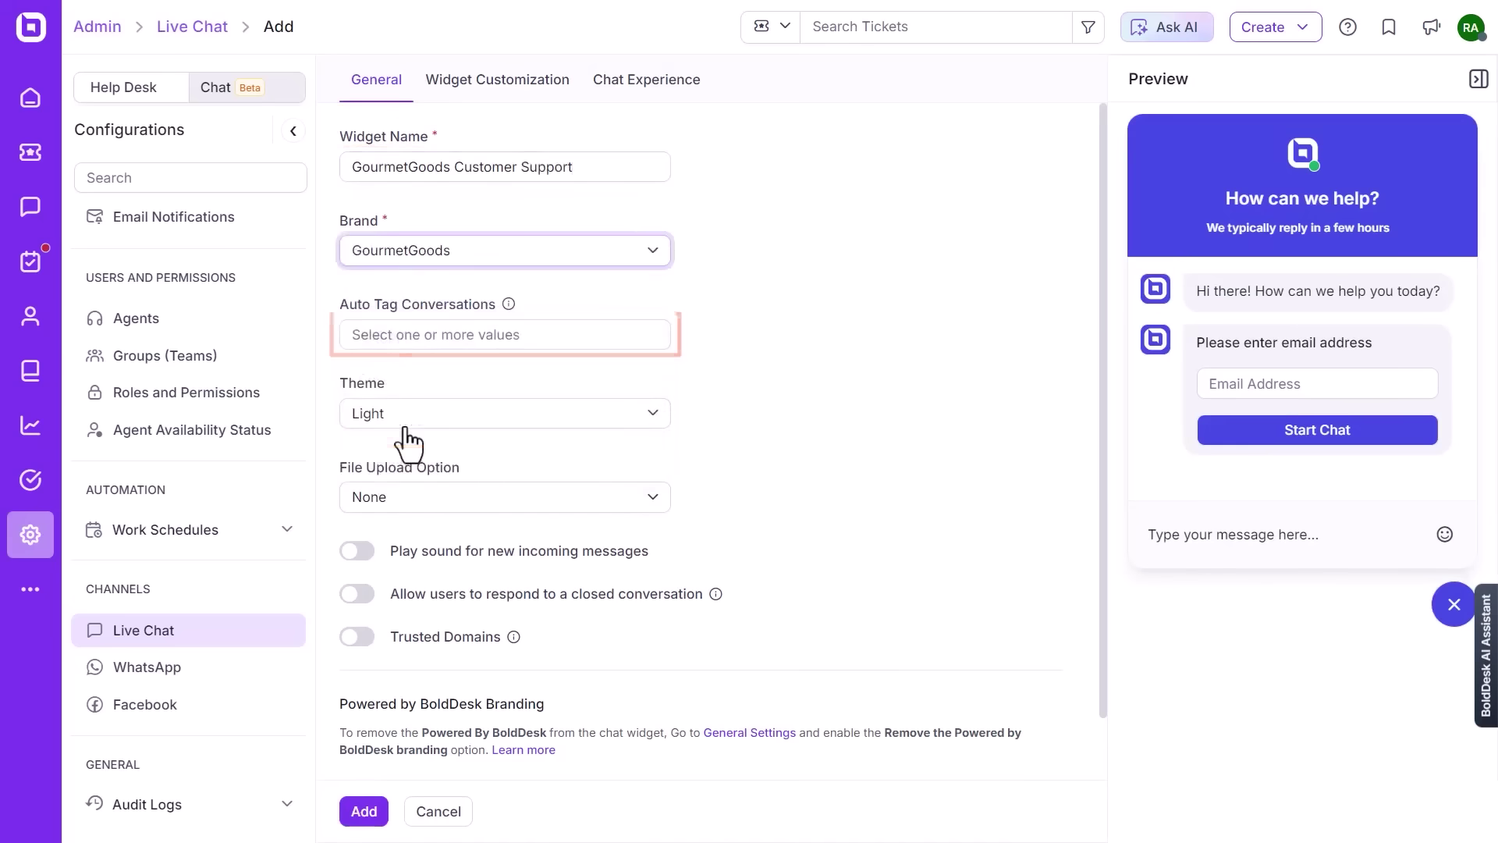
click(399, 335)
text(query)
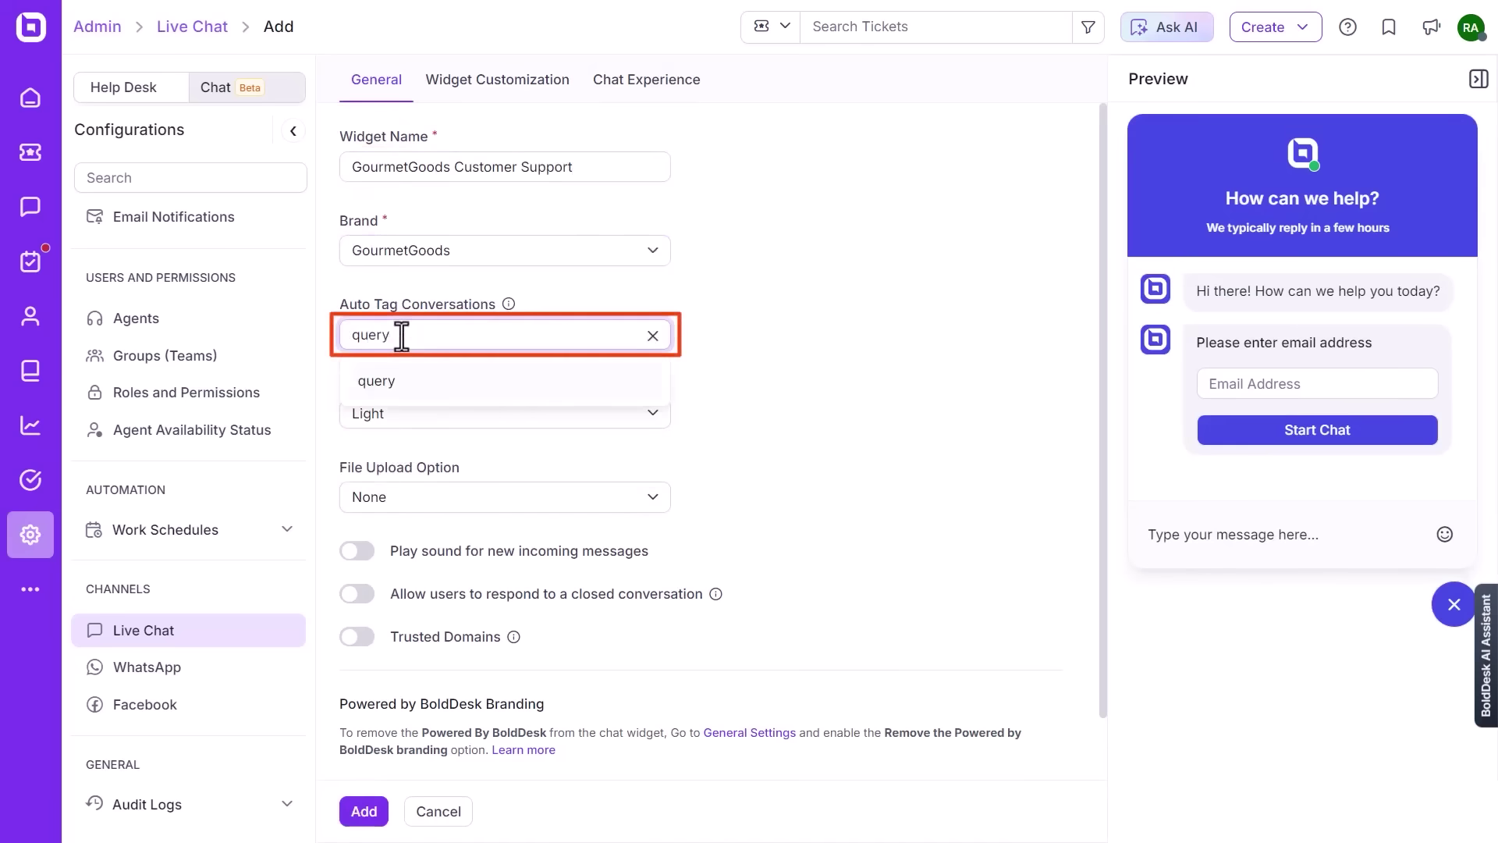
click(403, 382)
click(651, 414)
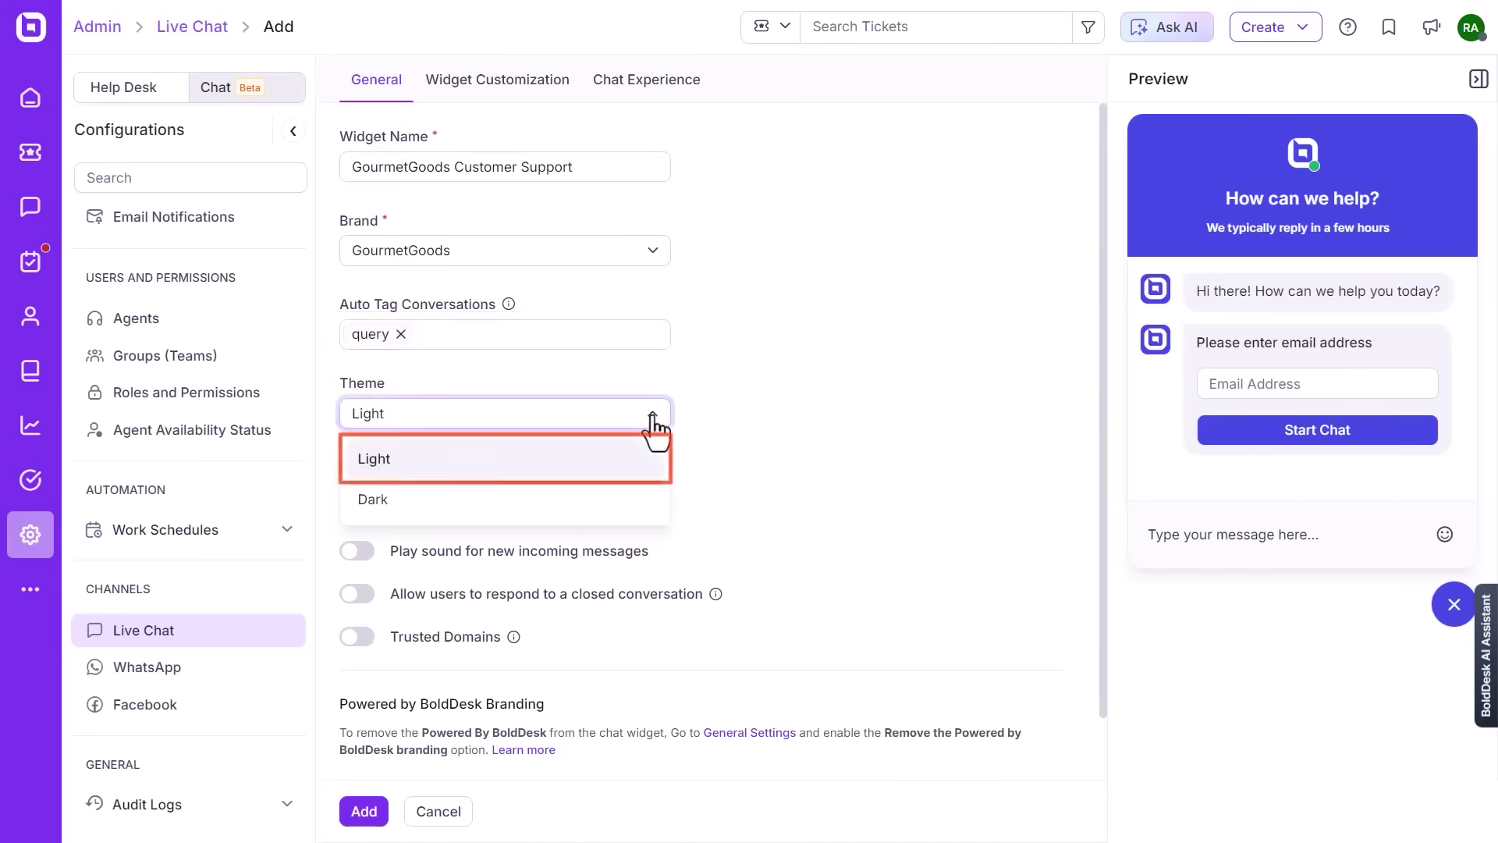
click(393, 468)
click(653, 499)
click(393, 586)
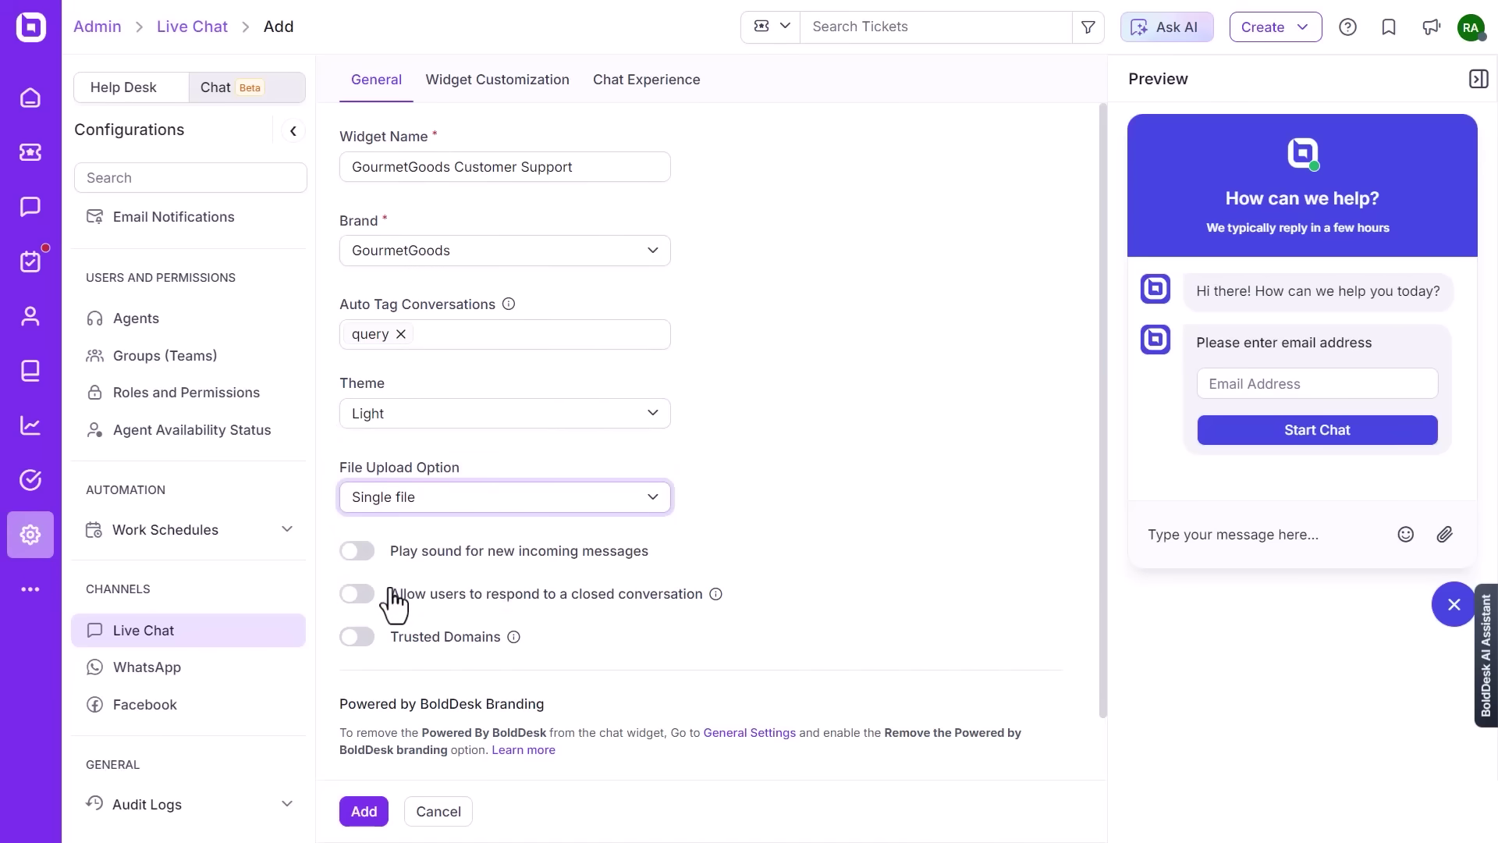
- Enable the new-message sound and replies to closed conversations, then open Widget Customization
click(358, 552)
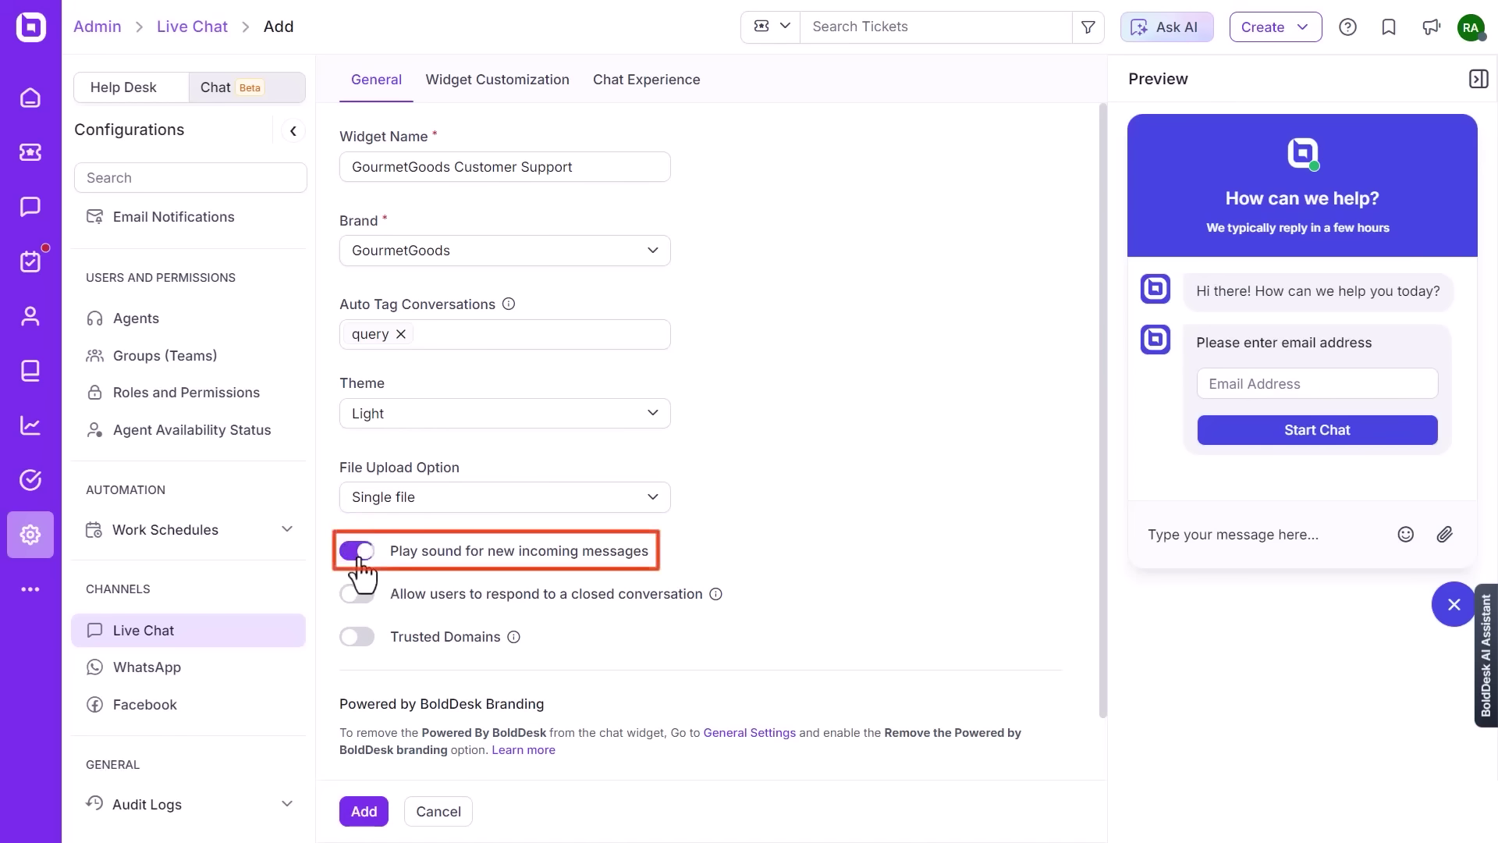
scroll(361, 574, down, 1)
click(356, 532)
click(492, 96)
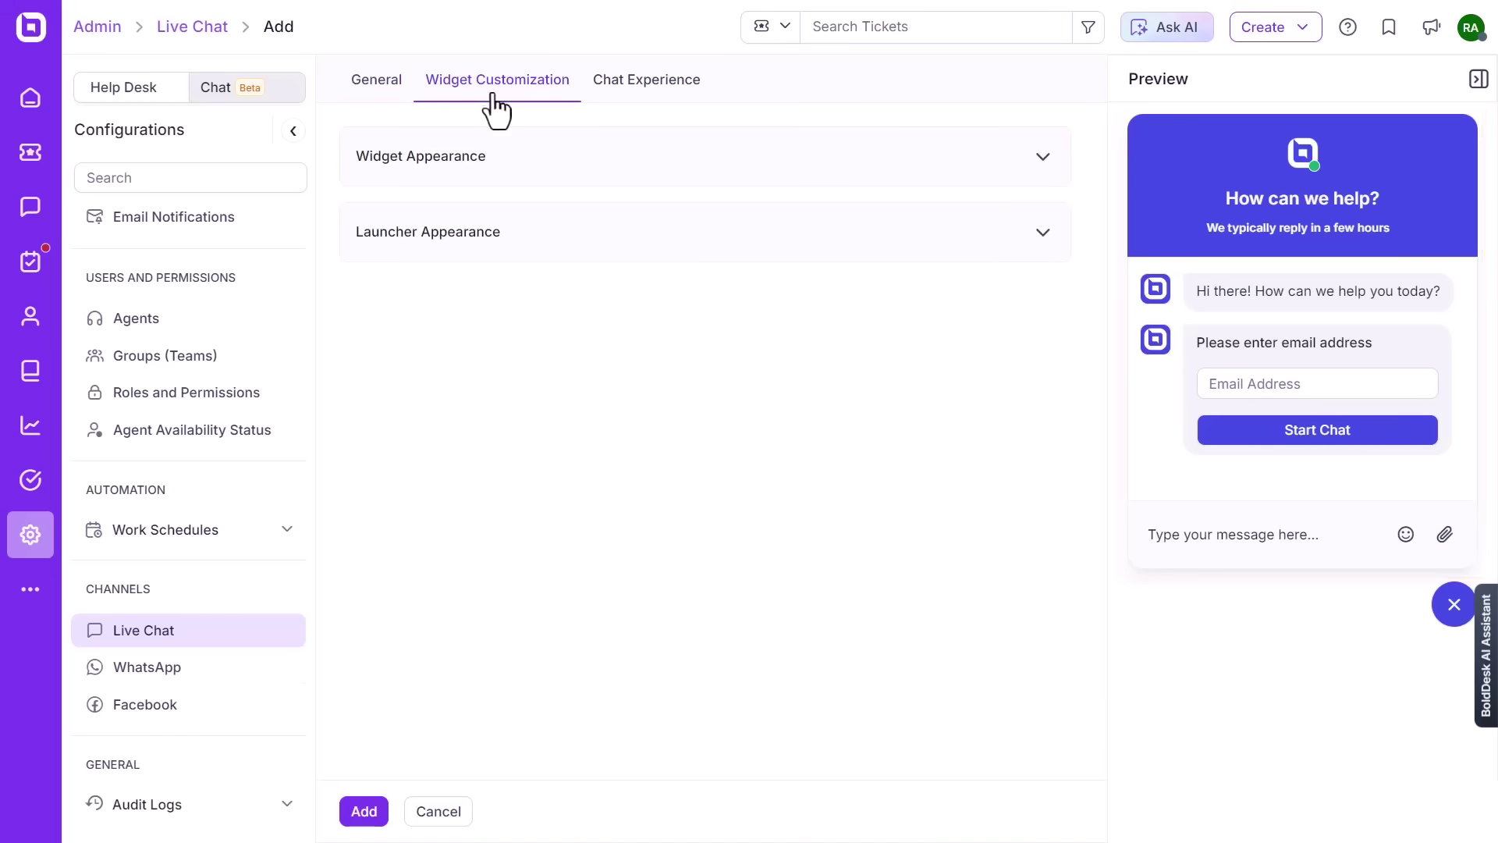
- In Widget Appearance, set the action text colour to black, keeping the logo shown
click(1044, 160)
click(499, 242)
click(581, 316)
click(581, 424)
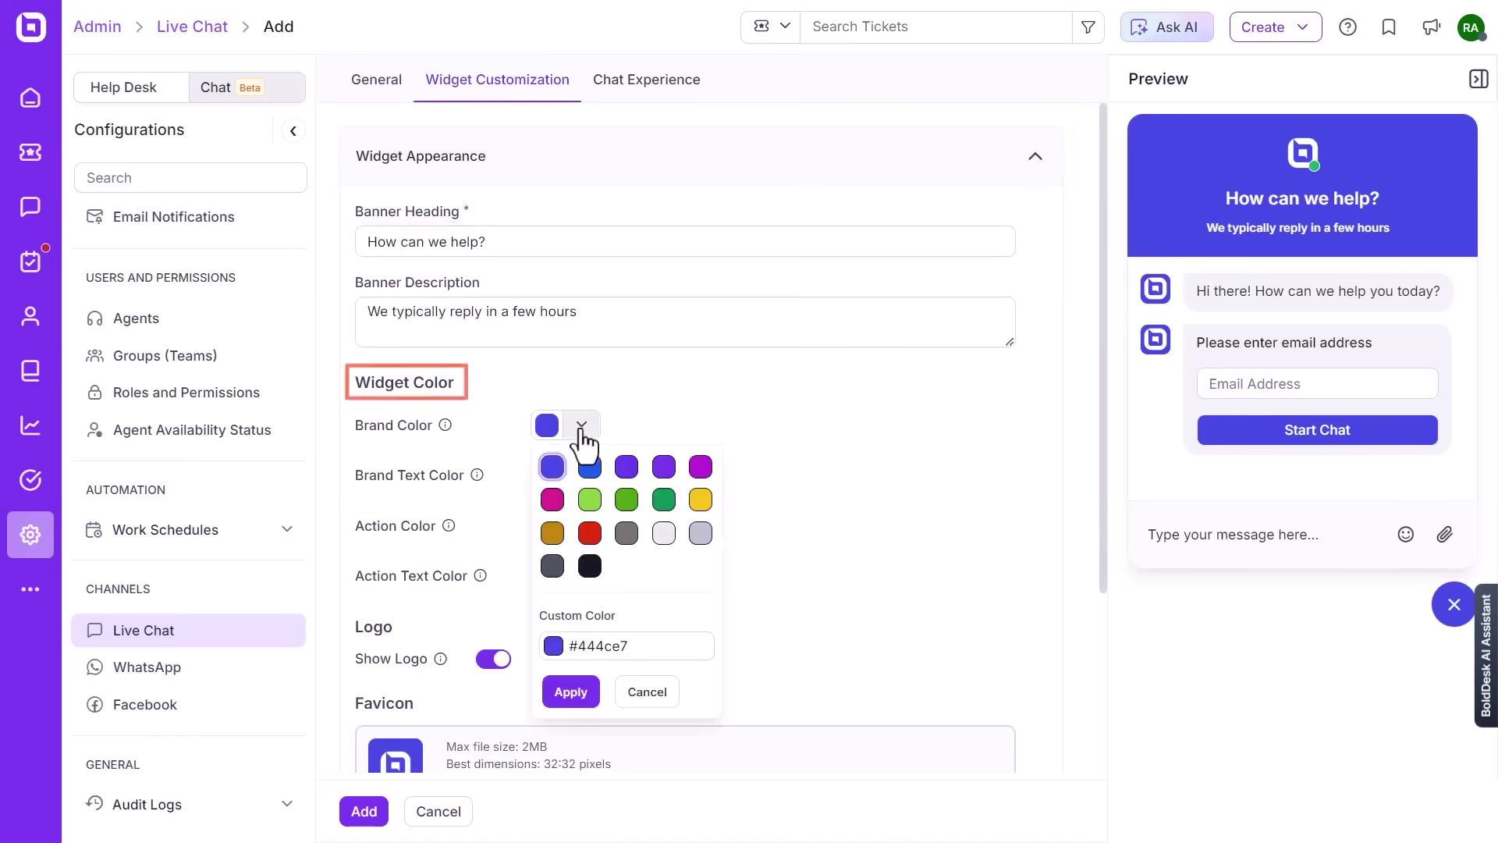
key(Escape)
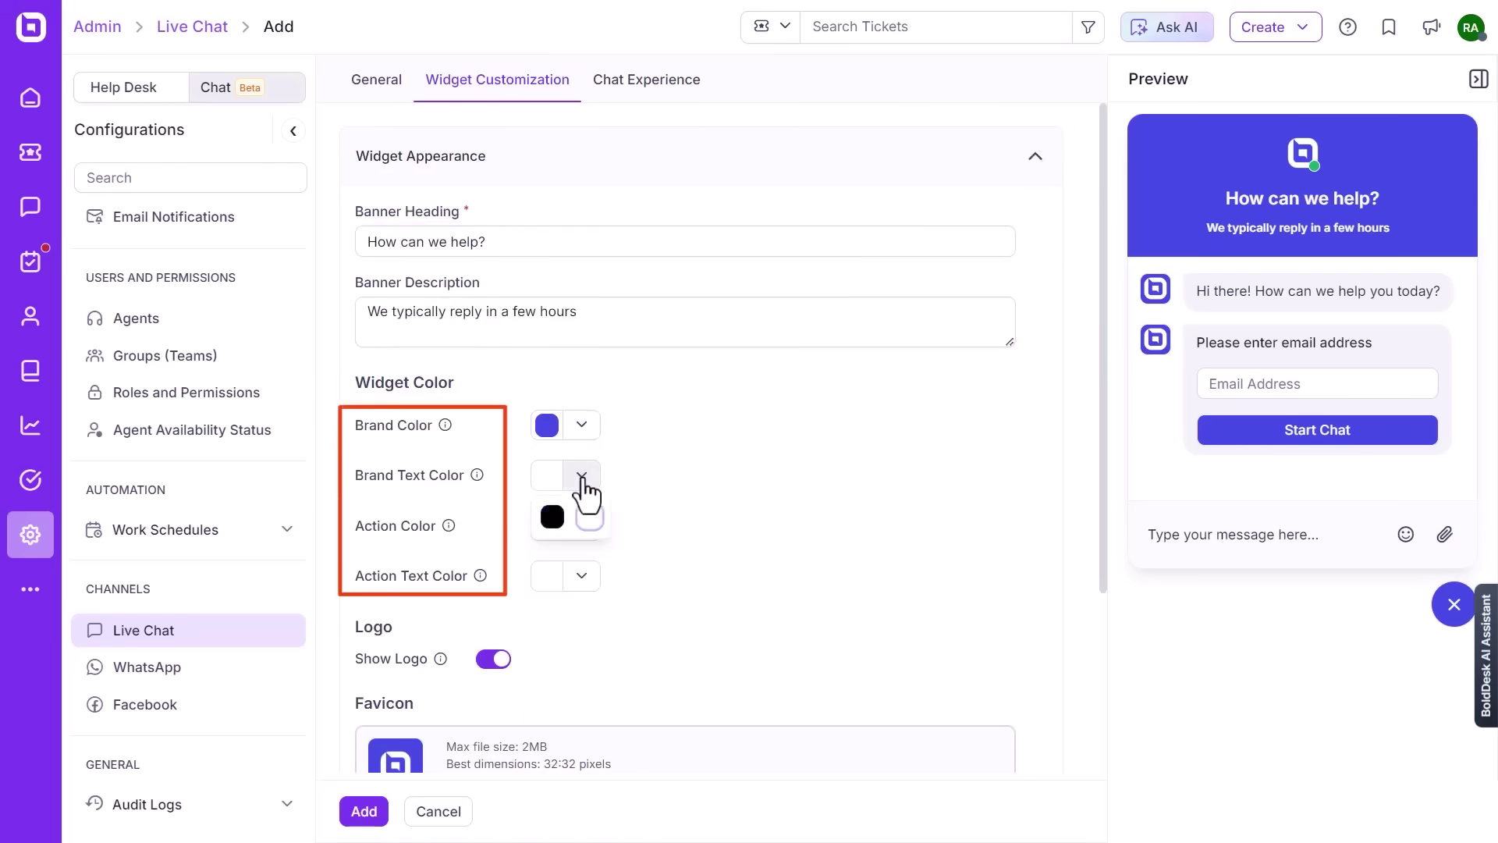
click(582, 526)
key(Escape)
click(581, 576)
click(552, 616)
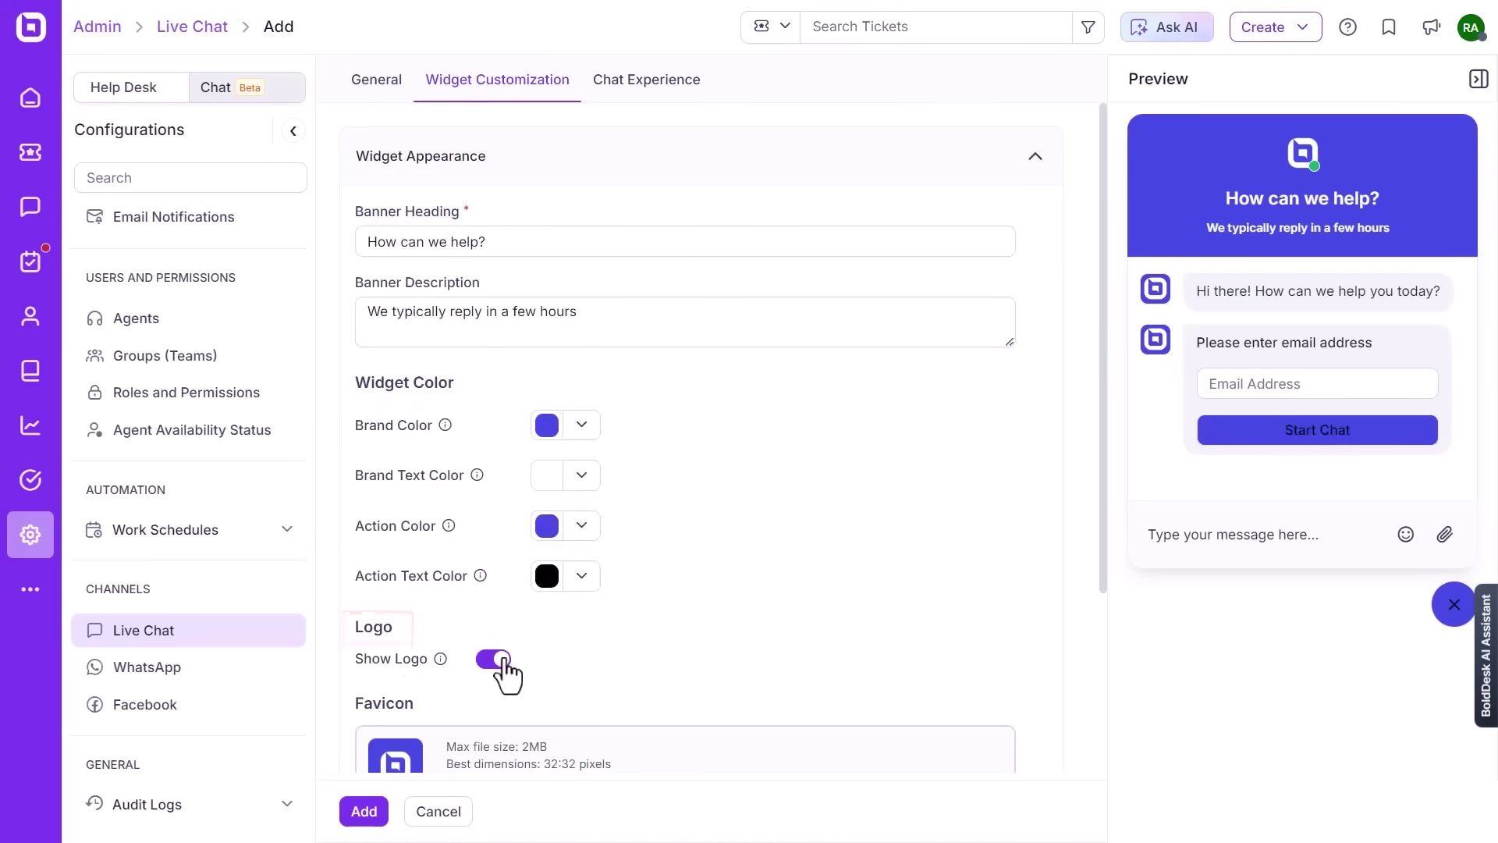
click(500, 660)
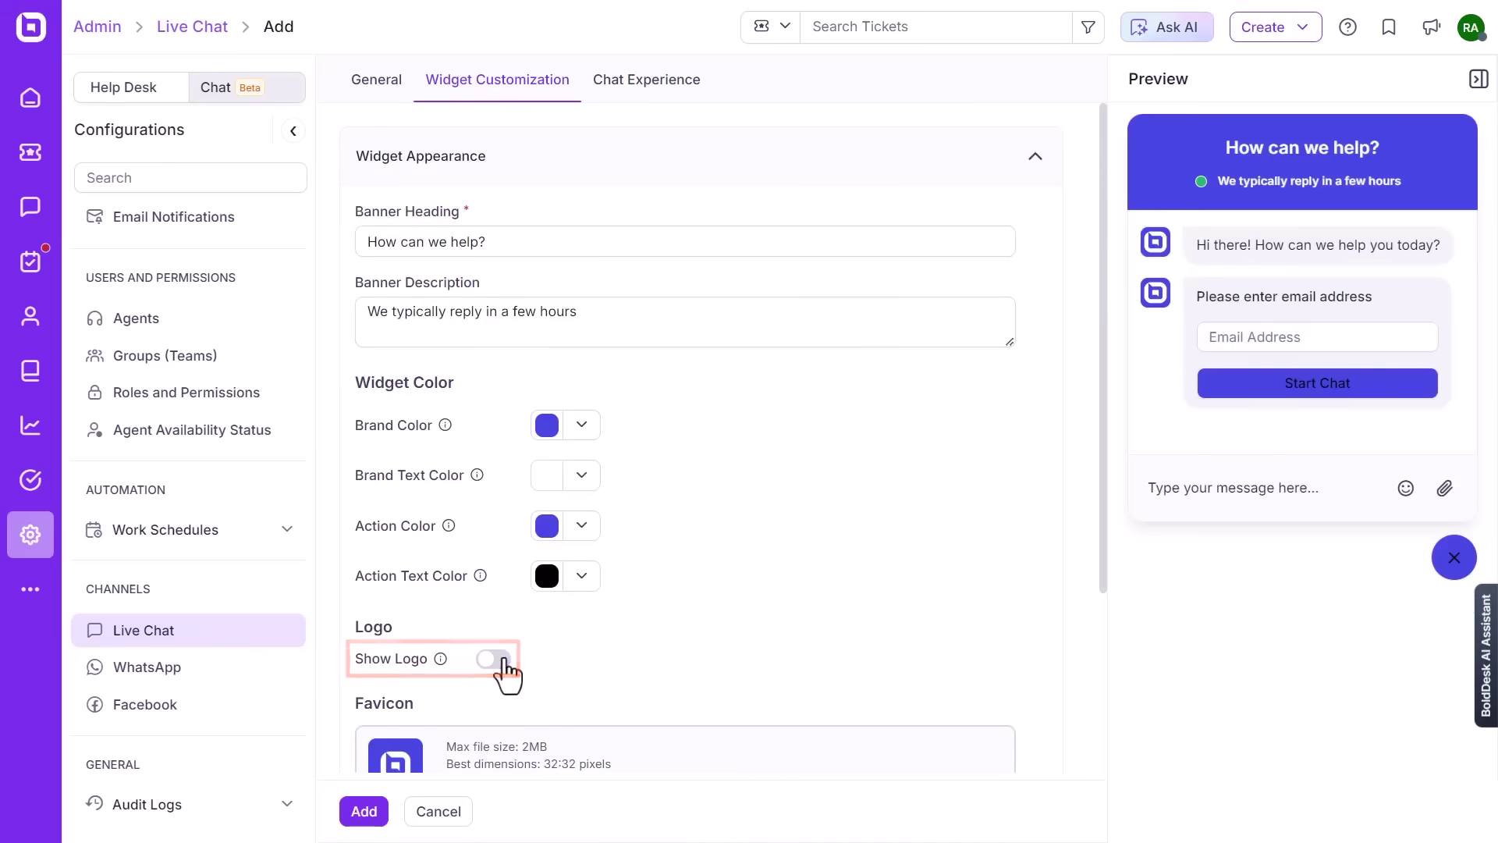
click(500, 661)
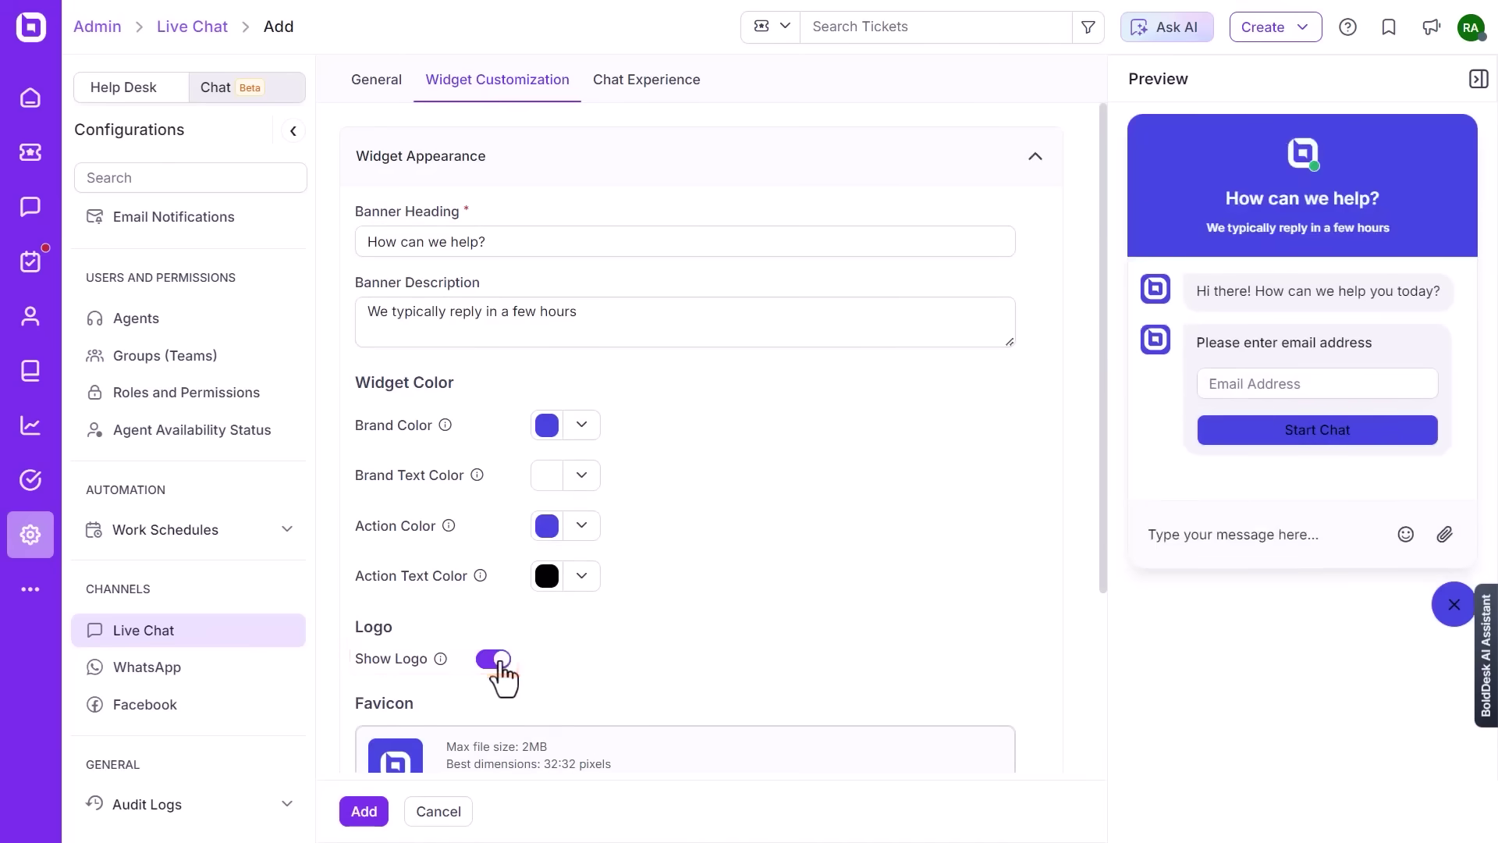
- Keep the chat launcher at bottom right after trying bottom left, then open Chat Experience
scroll(499, 662, down, 1)
scroll(499, 662, down, 2)
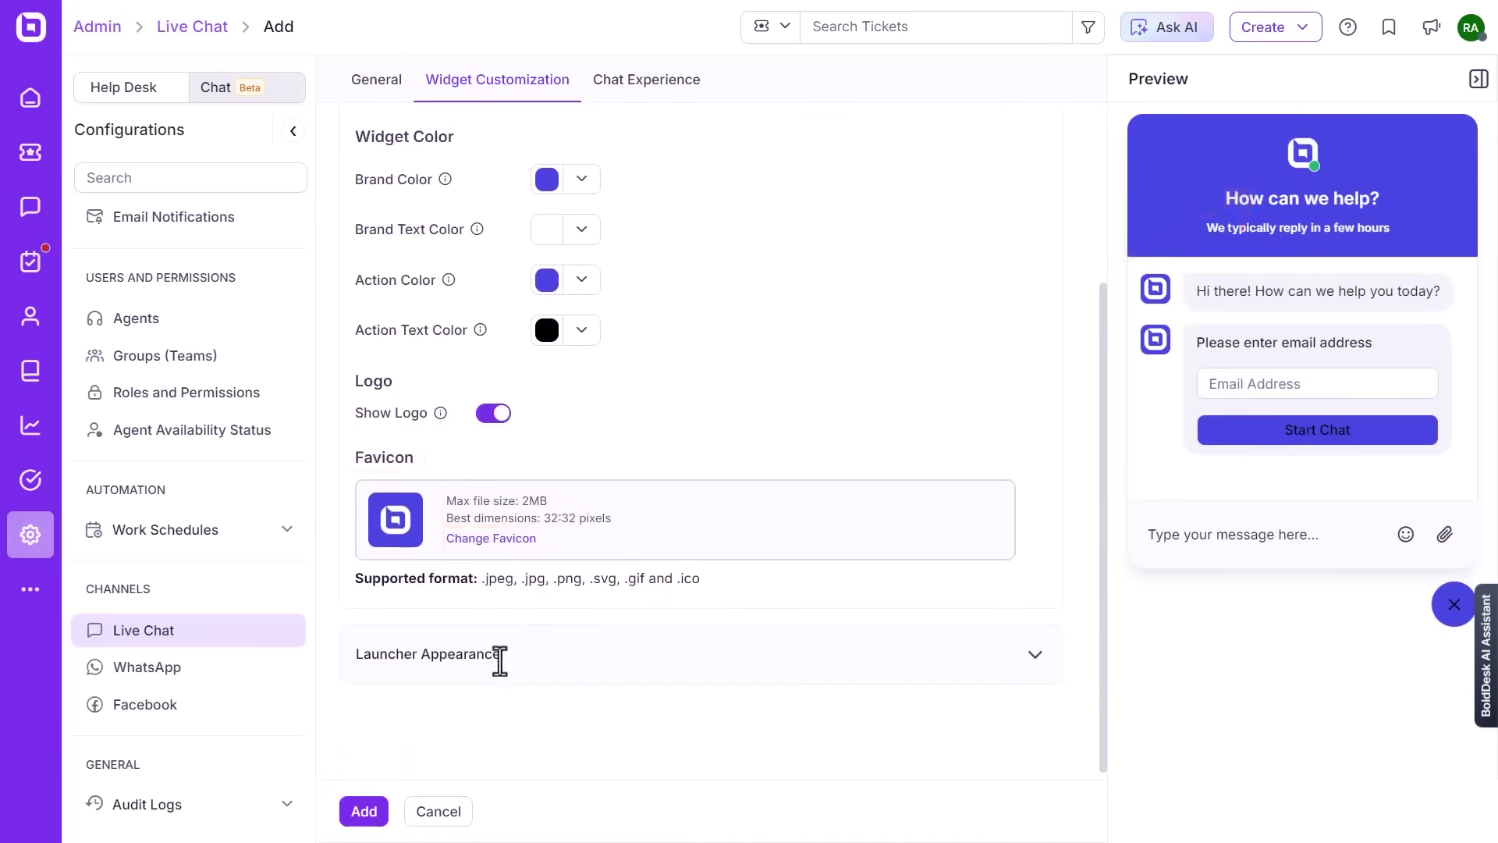
click(1035, 657)
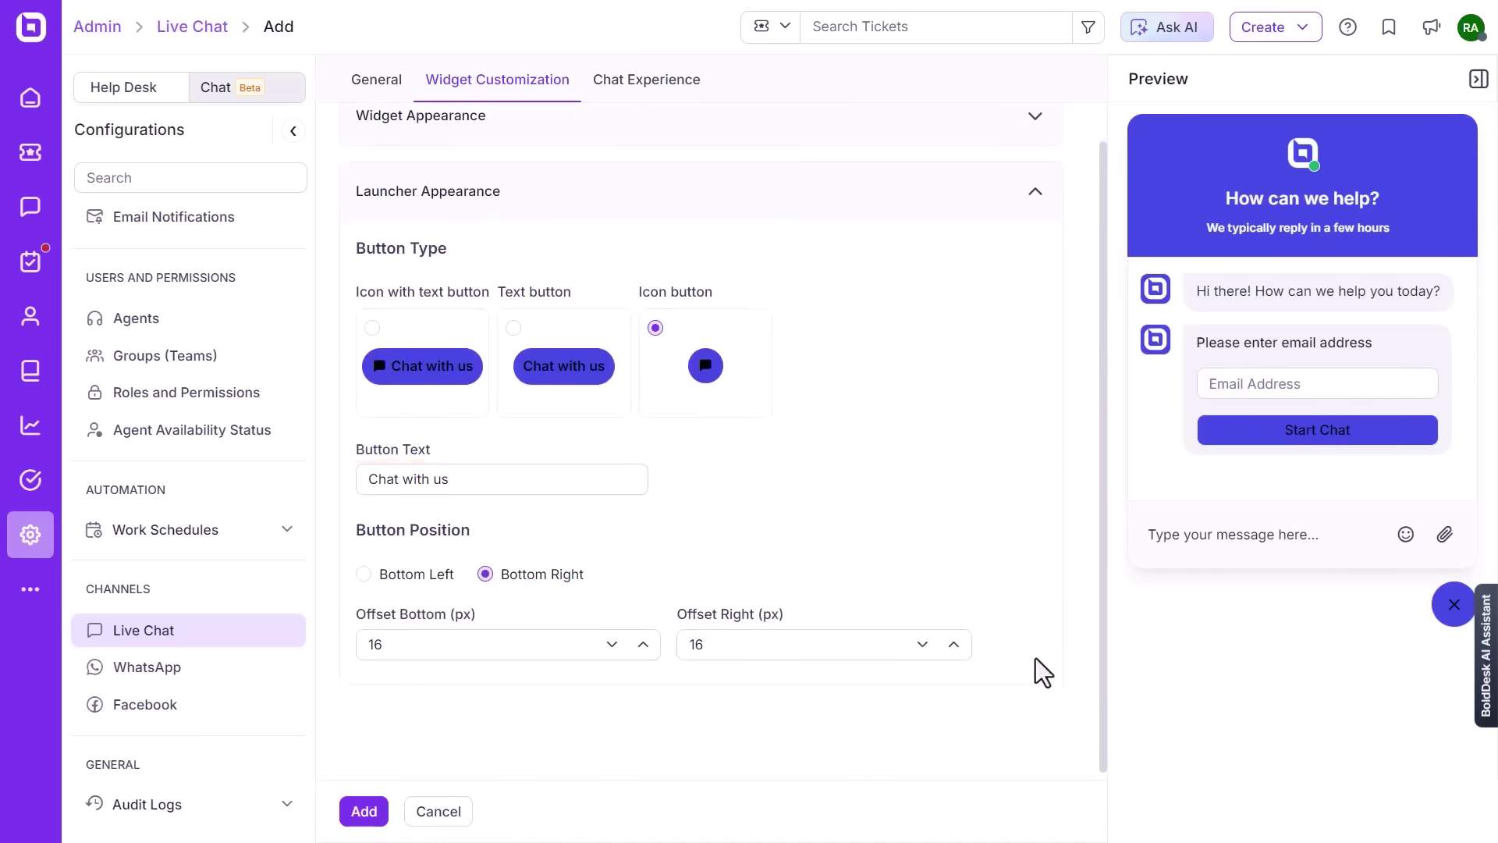
click(363, 574)
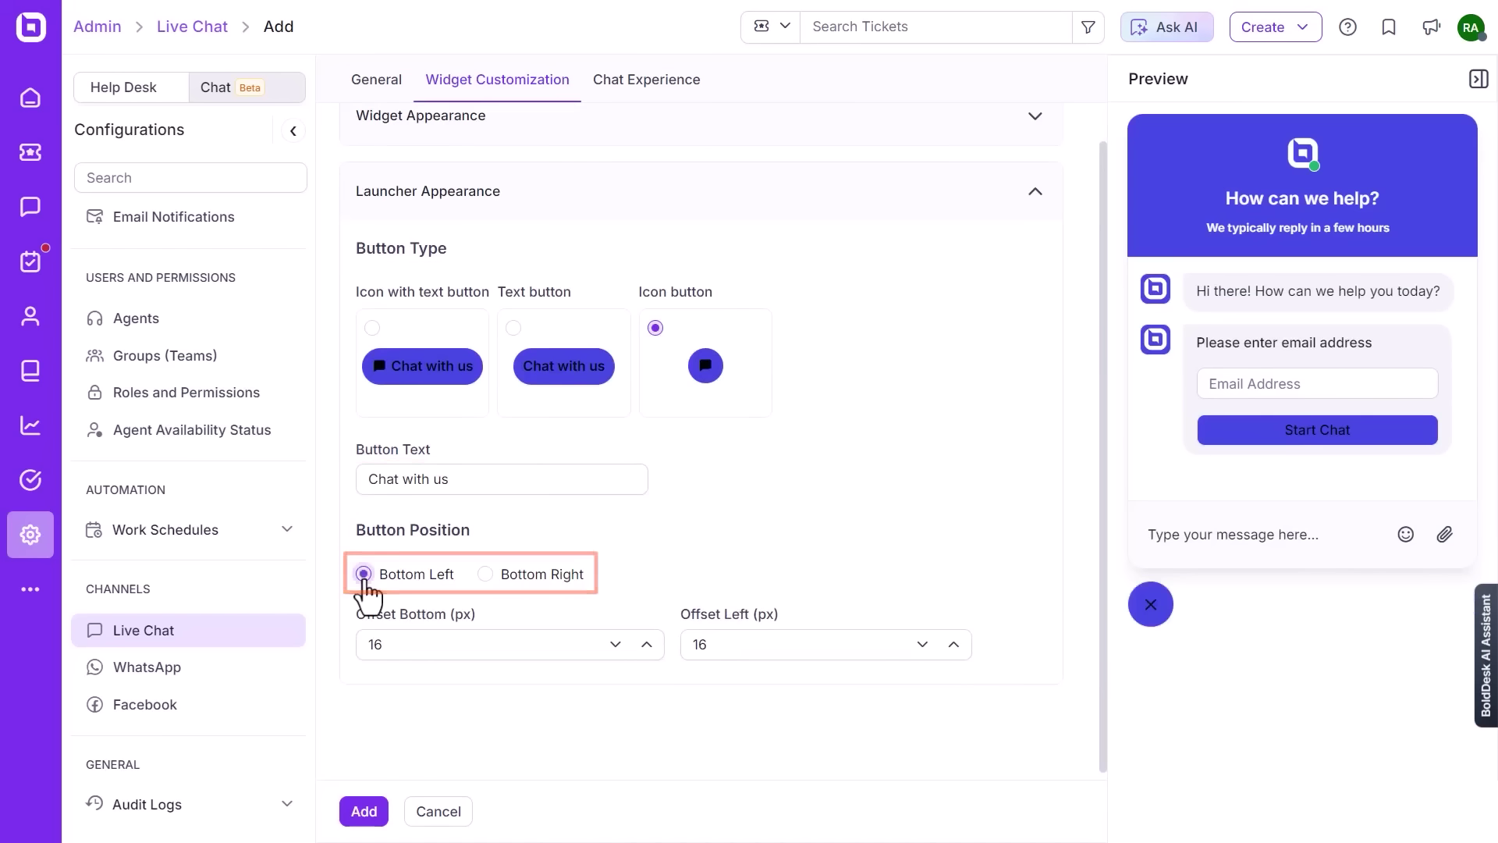
click(487, 584)
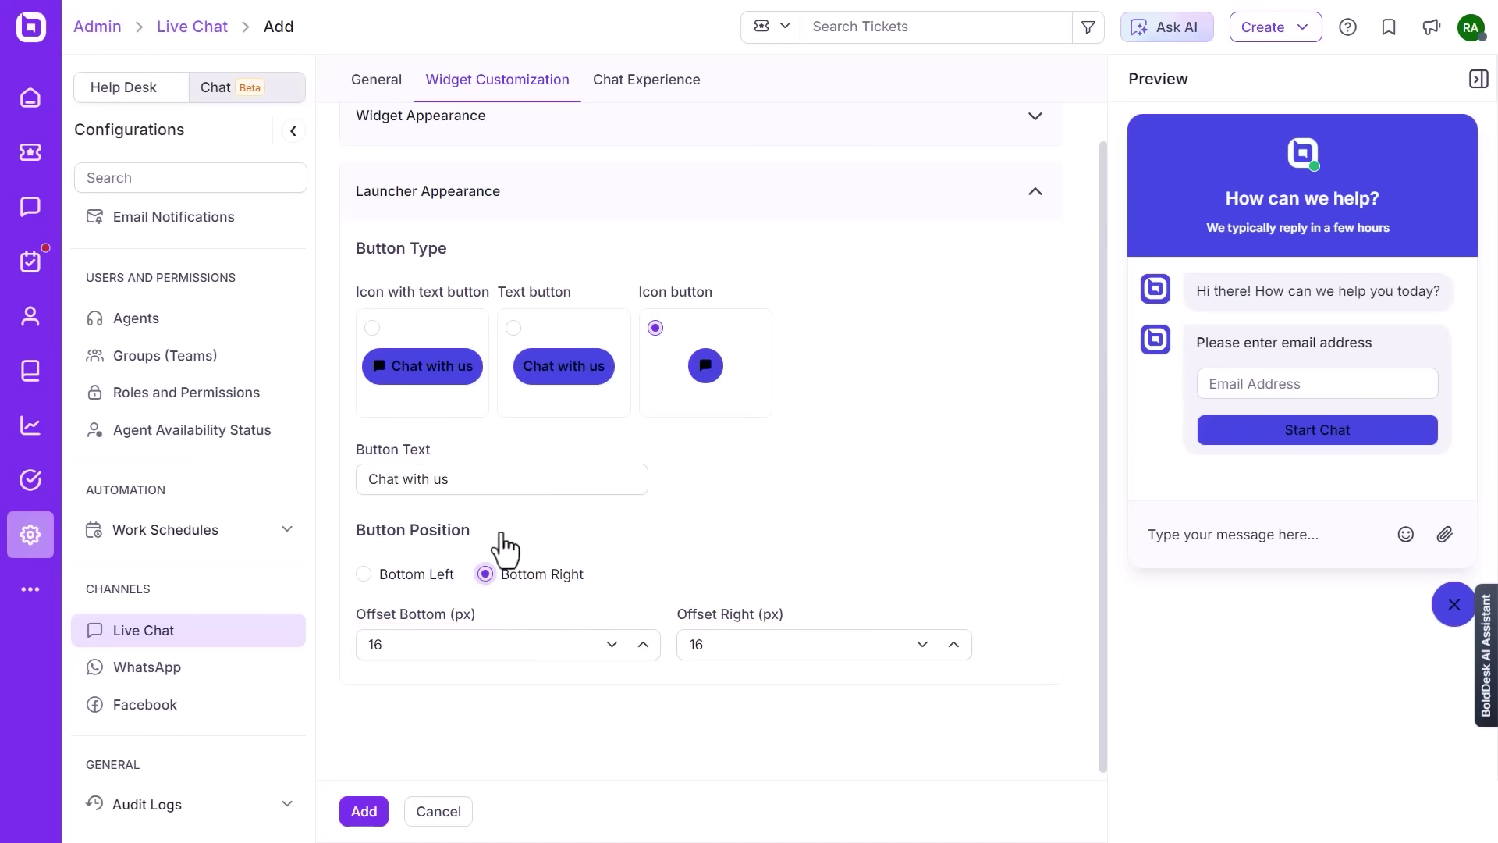
click(641, 88)
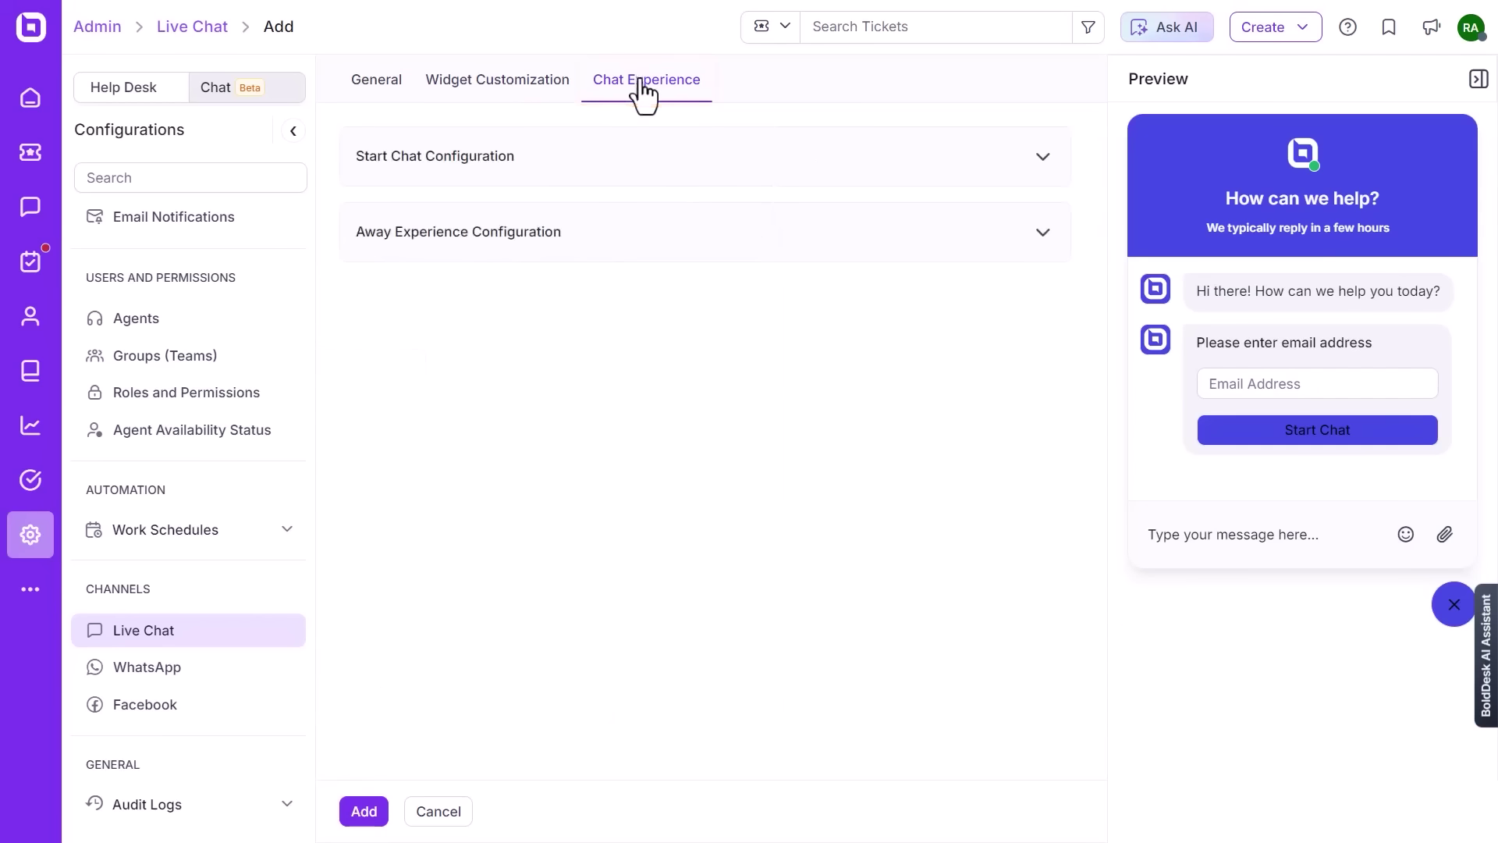
- Set Start Chat Configuration to 'Initiate conversation without filling out a form'
click(1044, 164)
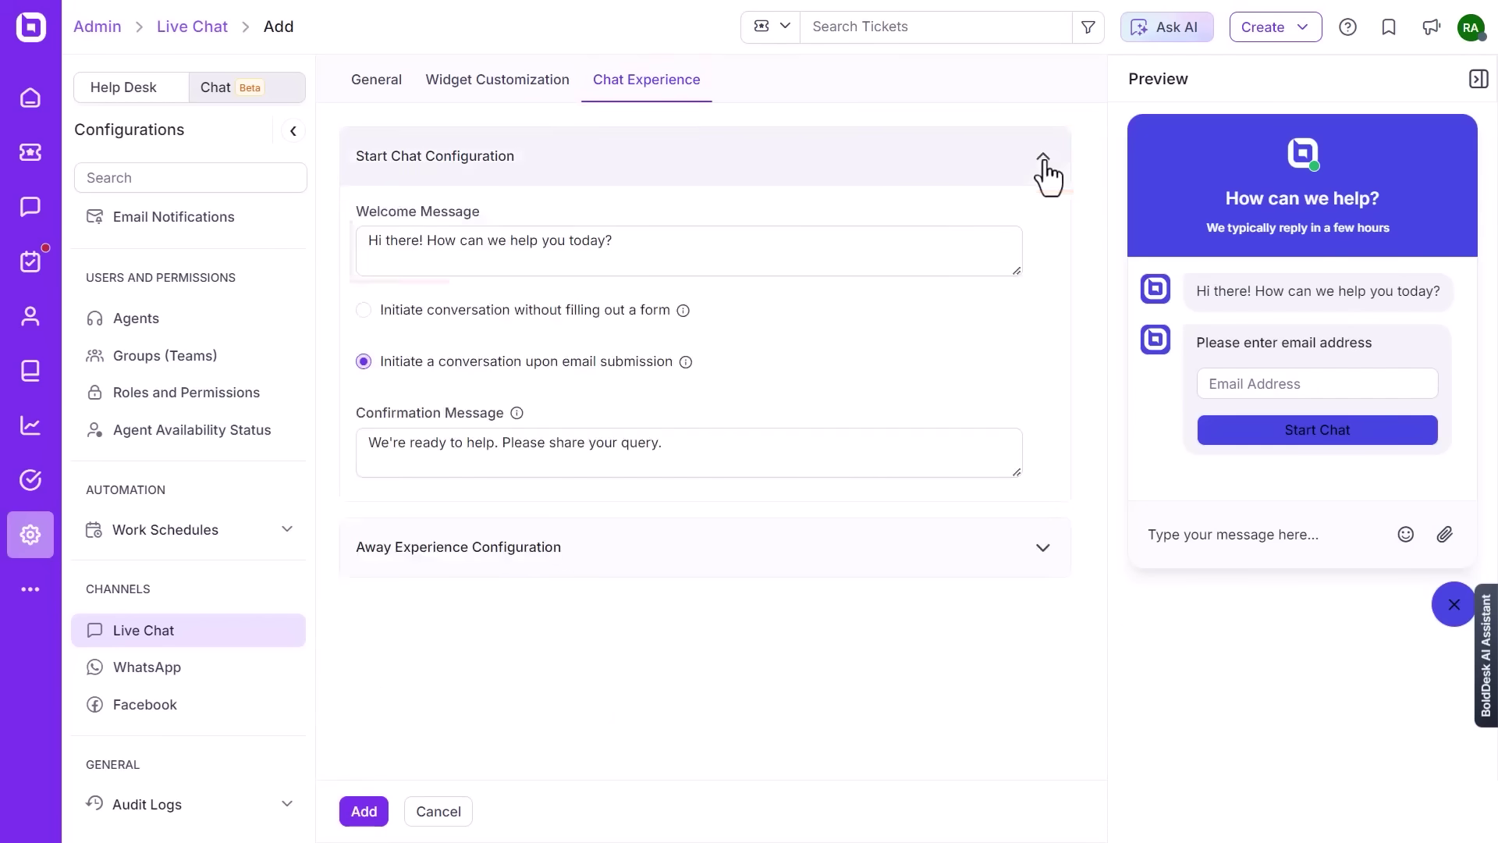
click(612, 241)
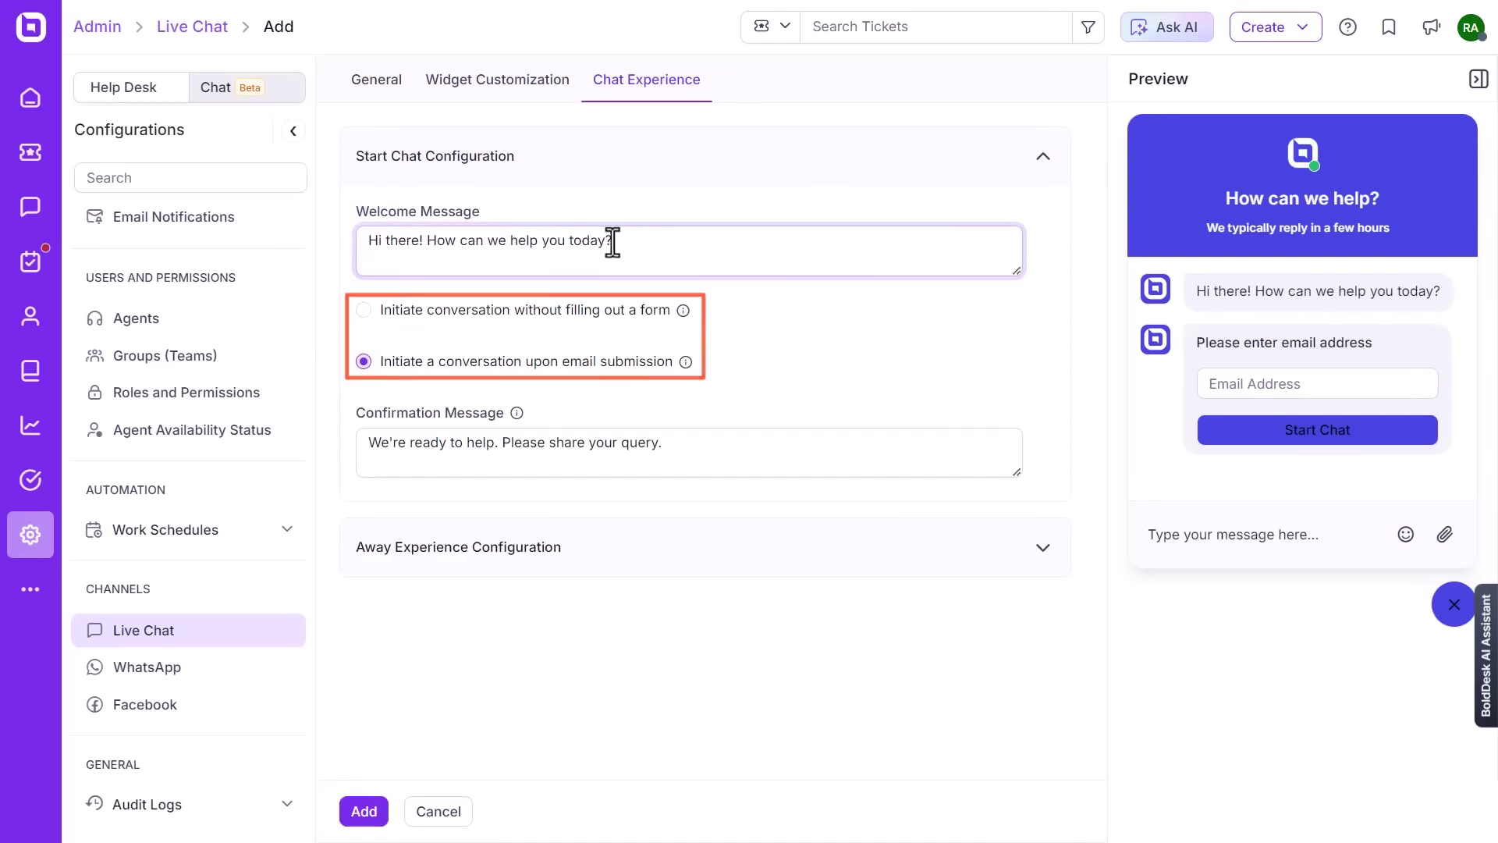
click(362, 311)
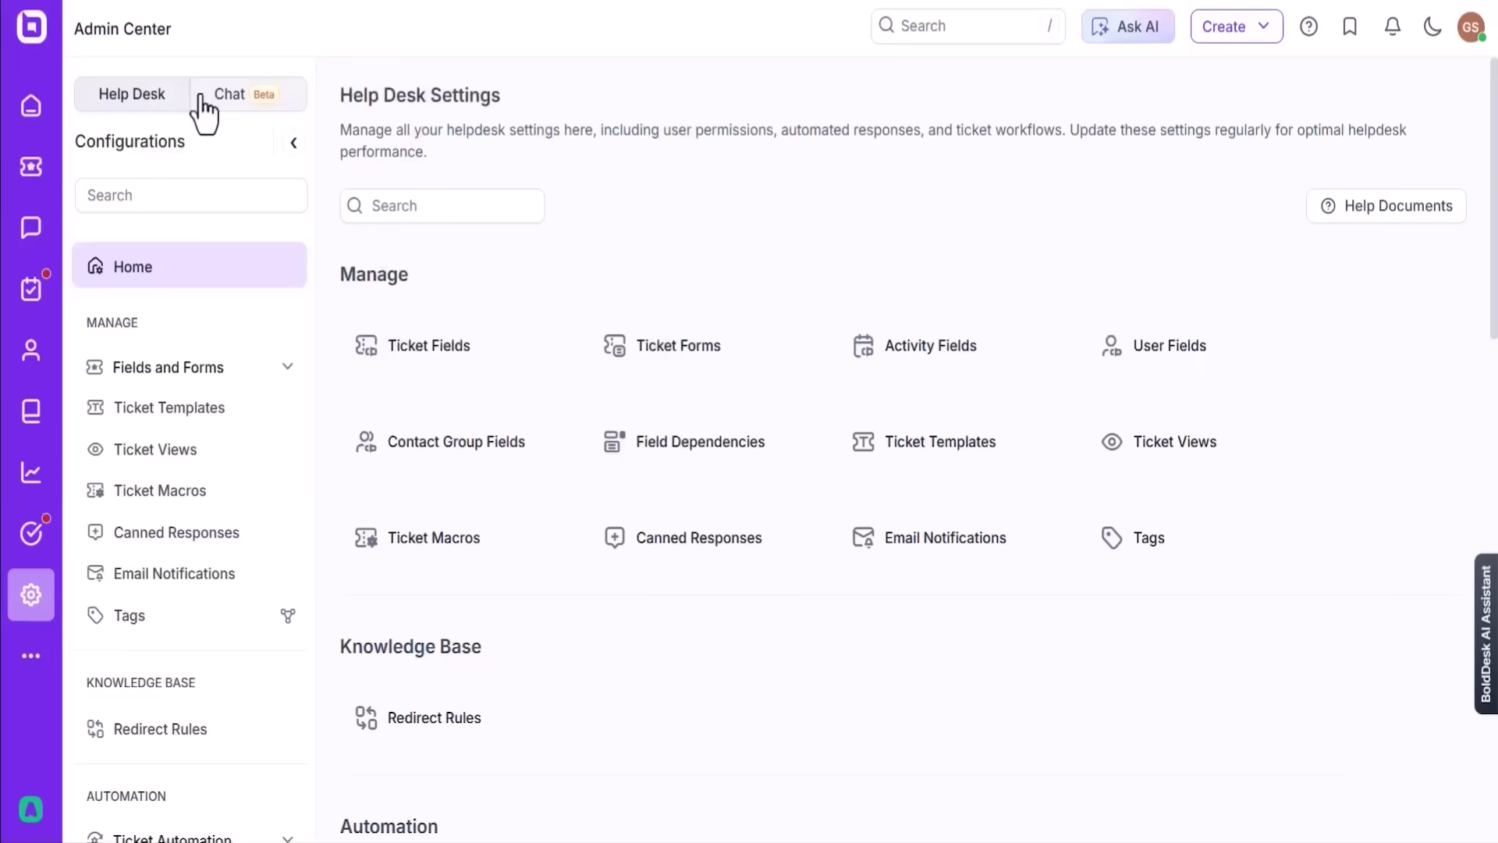
- Enable the AI agent on the Autoplus Customer Support widget and save it
click(205, 99)
drag(316, 398, 307, 772)
click(144, 480)
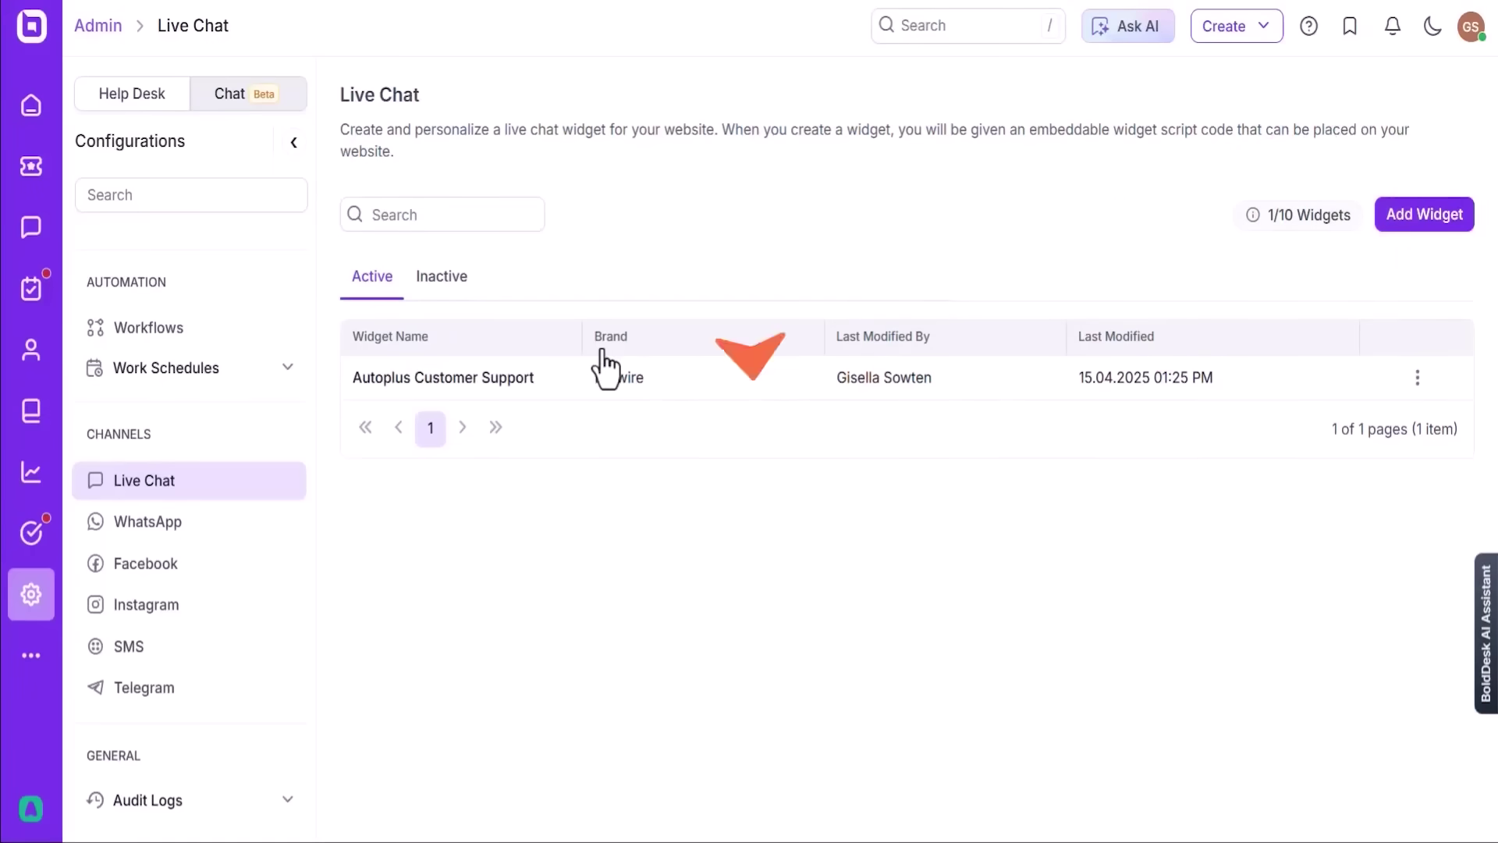
click(490, 376)
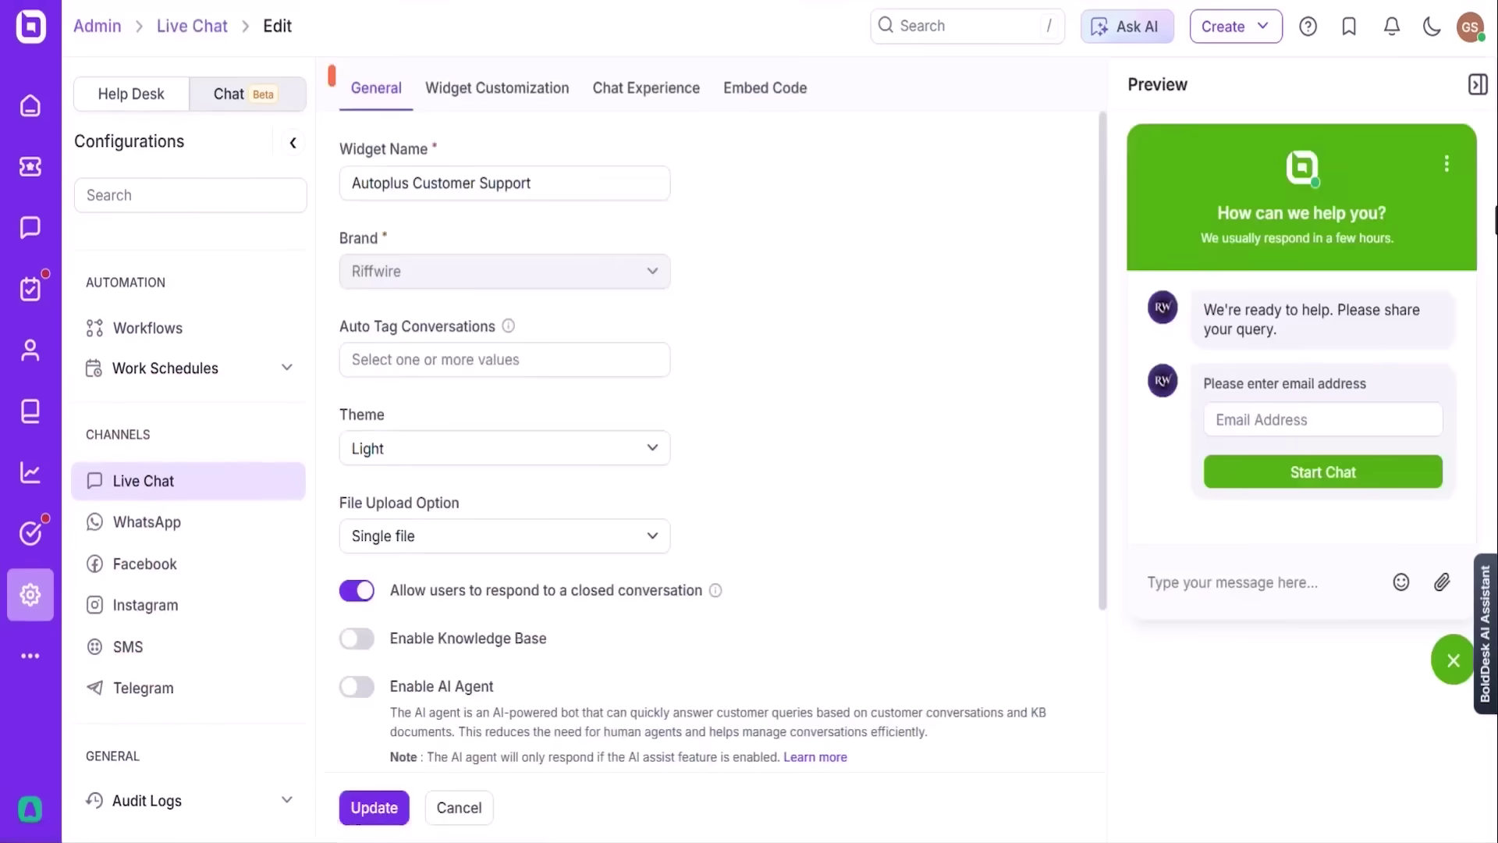
scroll(1077, 429, down, 3)
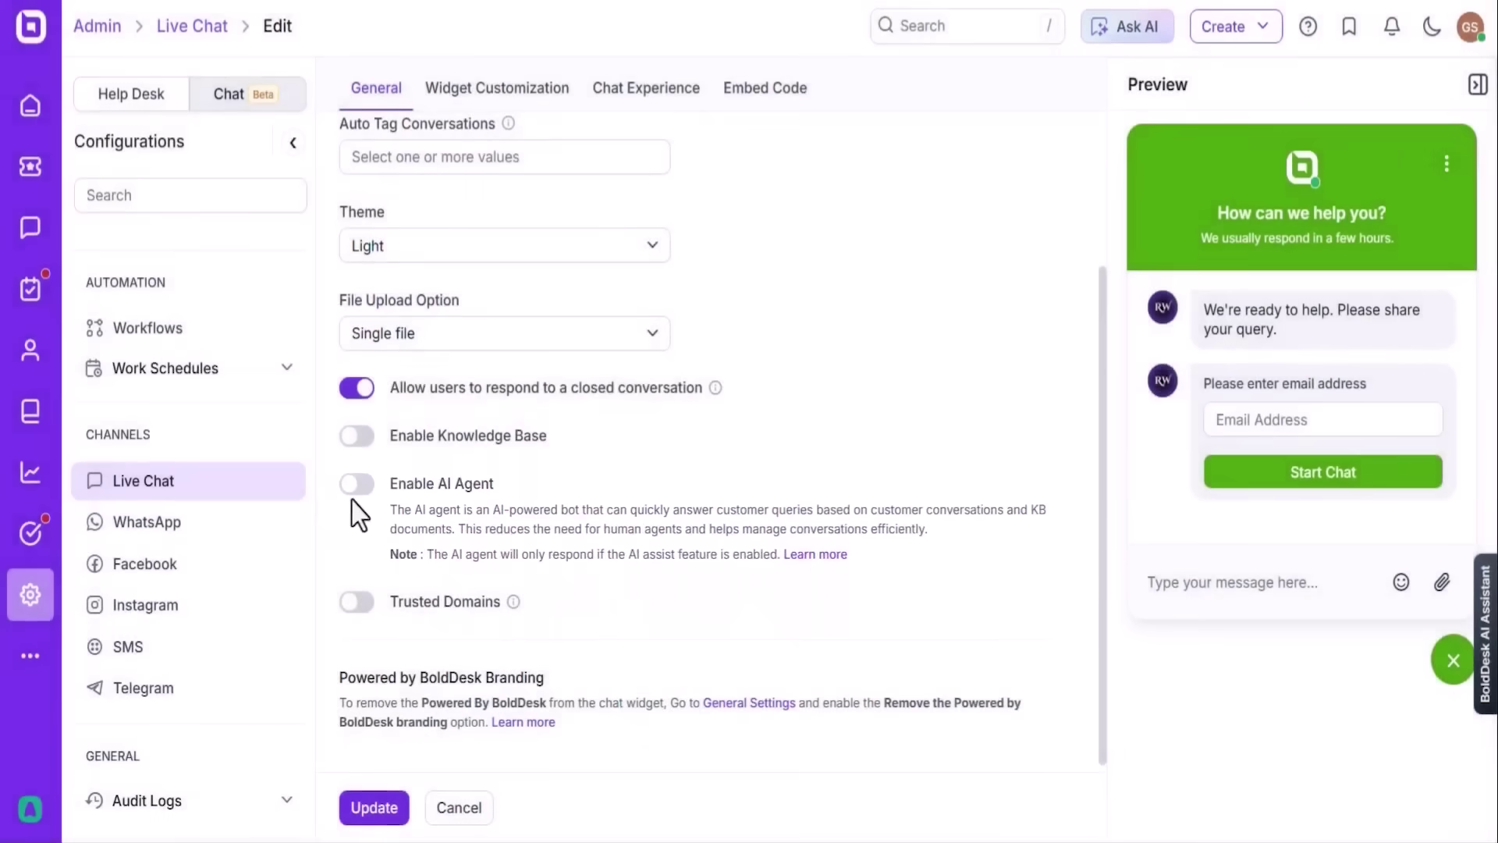
click(352, 491)
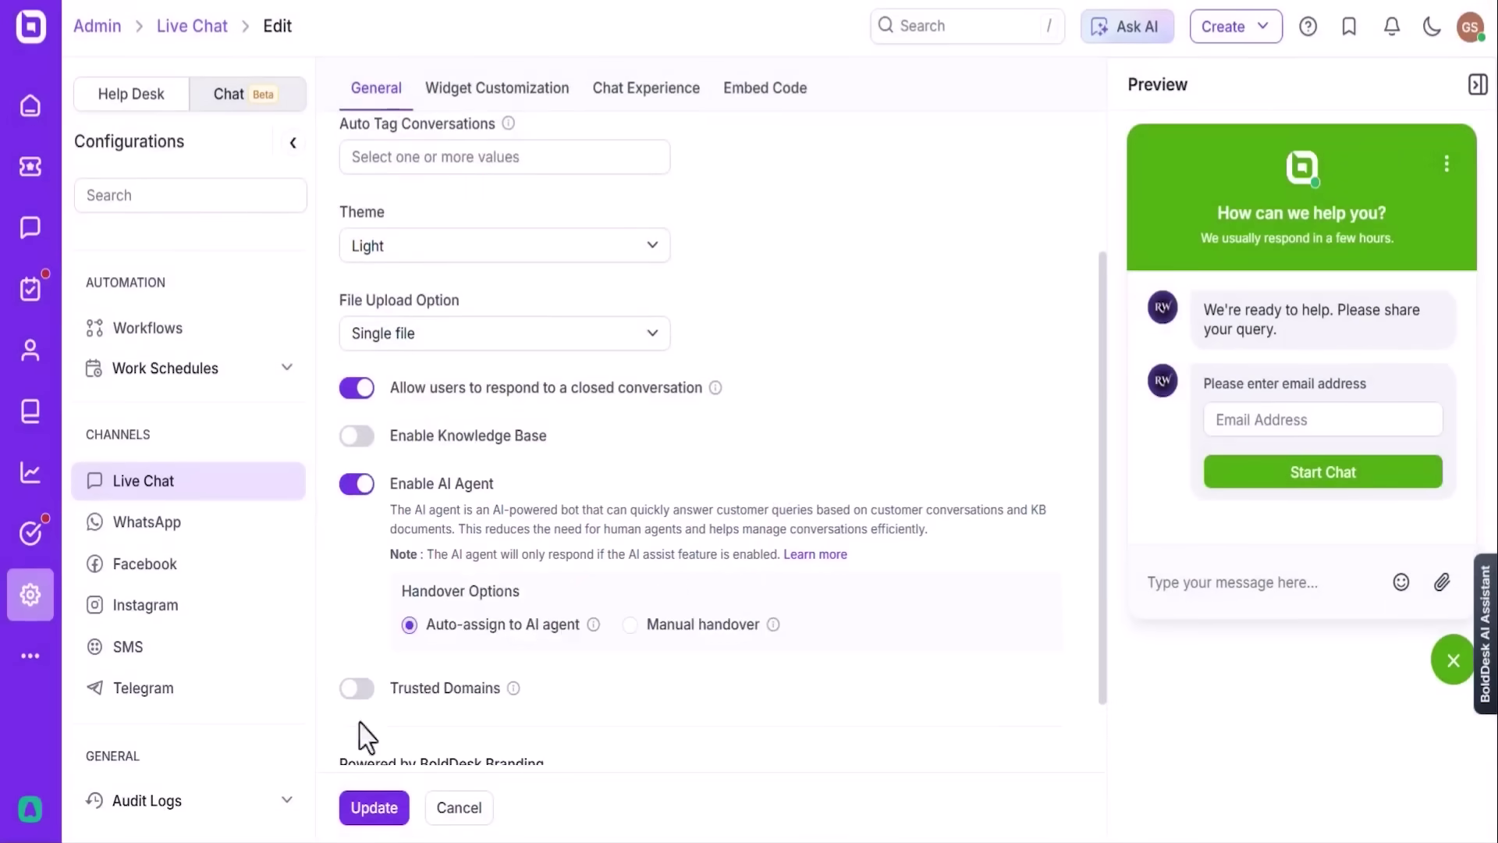
click(370, 807)
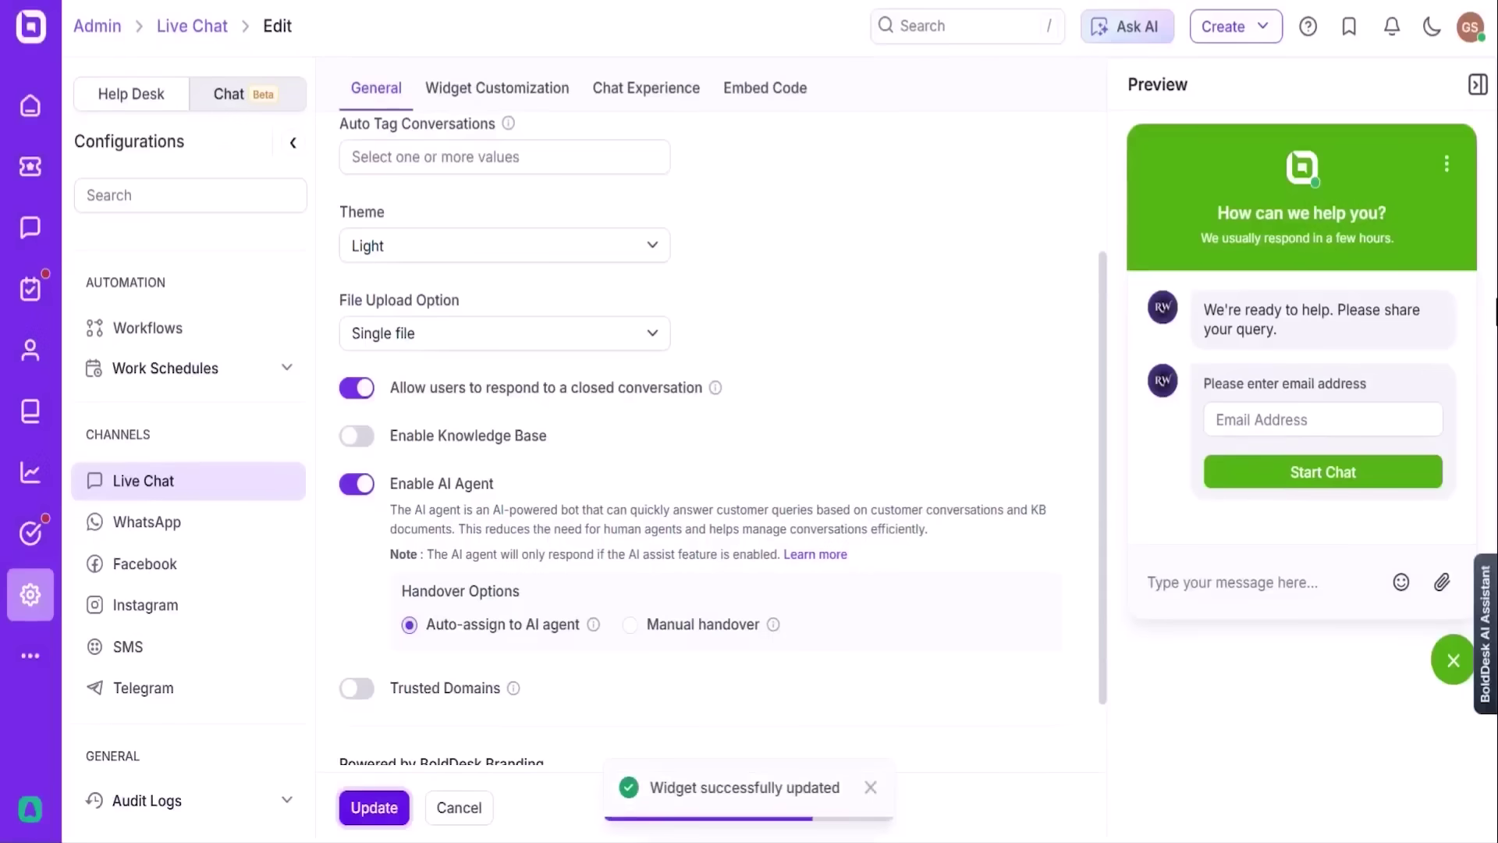
- Go to Help Desk > Artificial Intelligence > AI Features, confirming leaving the page
click(128, 95)
drag(311, 284, 303, 569)
scroll(303, 569, down, 2)
click(284, 472)
click(149, 508)
click(830, 127)
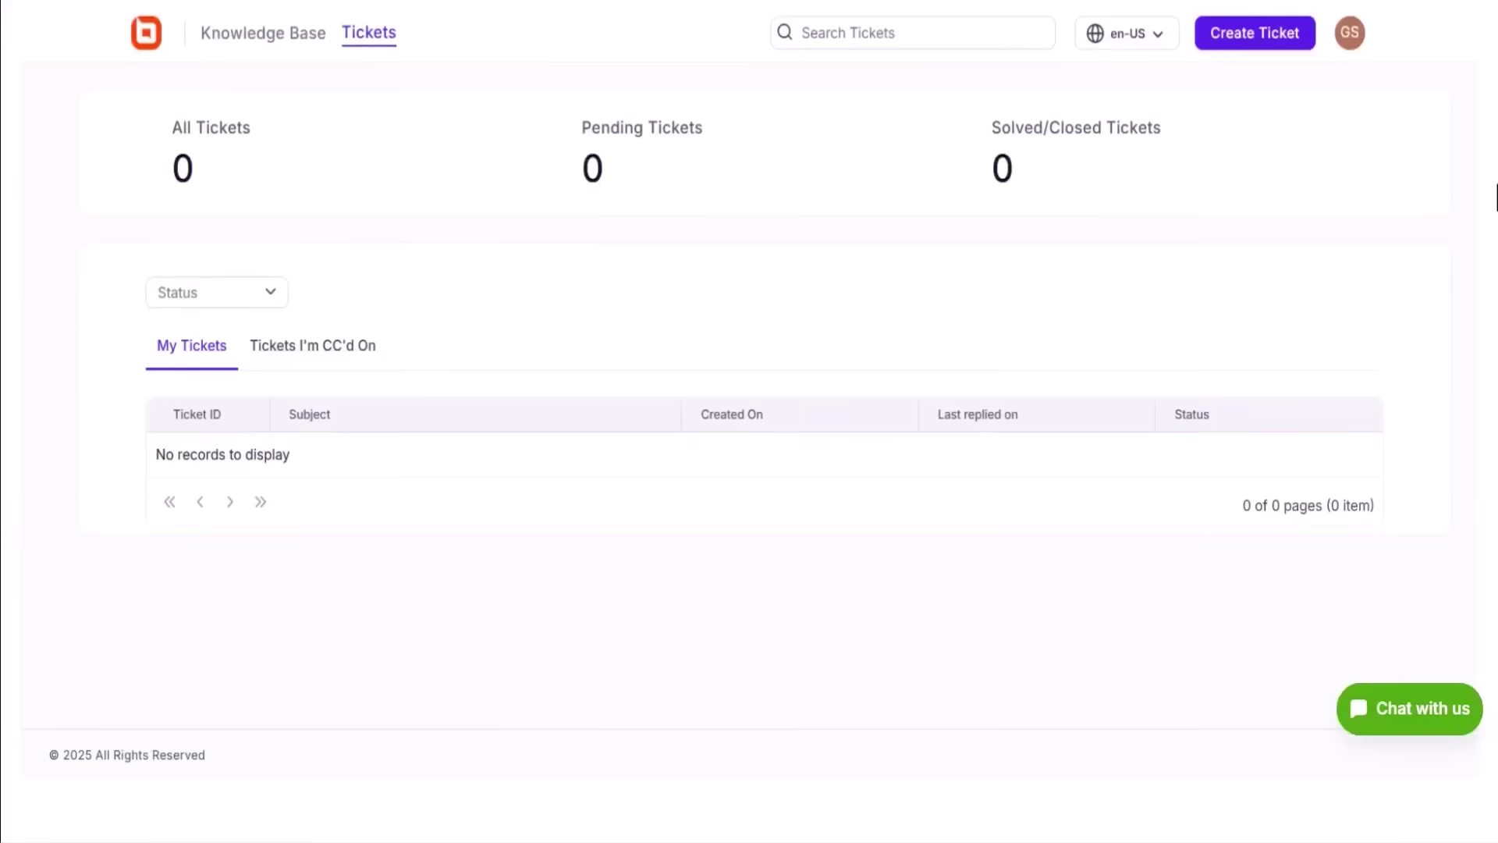
- Ask the portal chat 'How can i create a new brand in bolddesk?'
click(1432, 724)
text(How can i create a new brand in bolddesk)
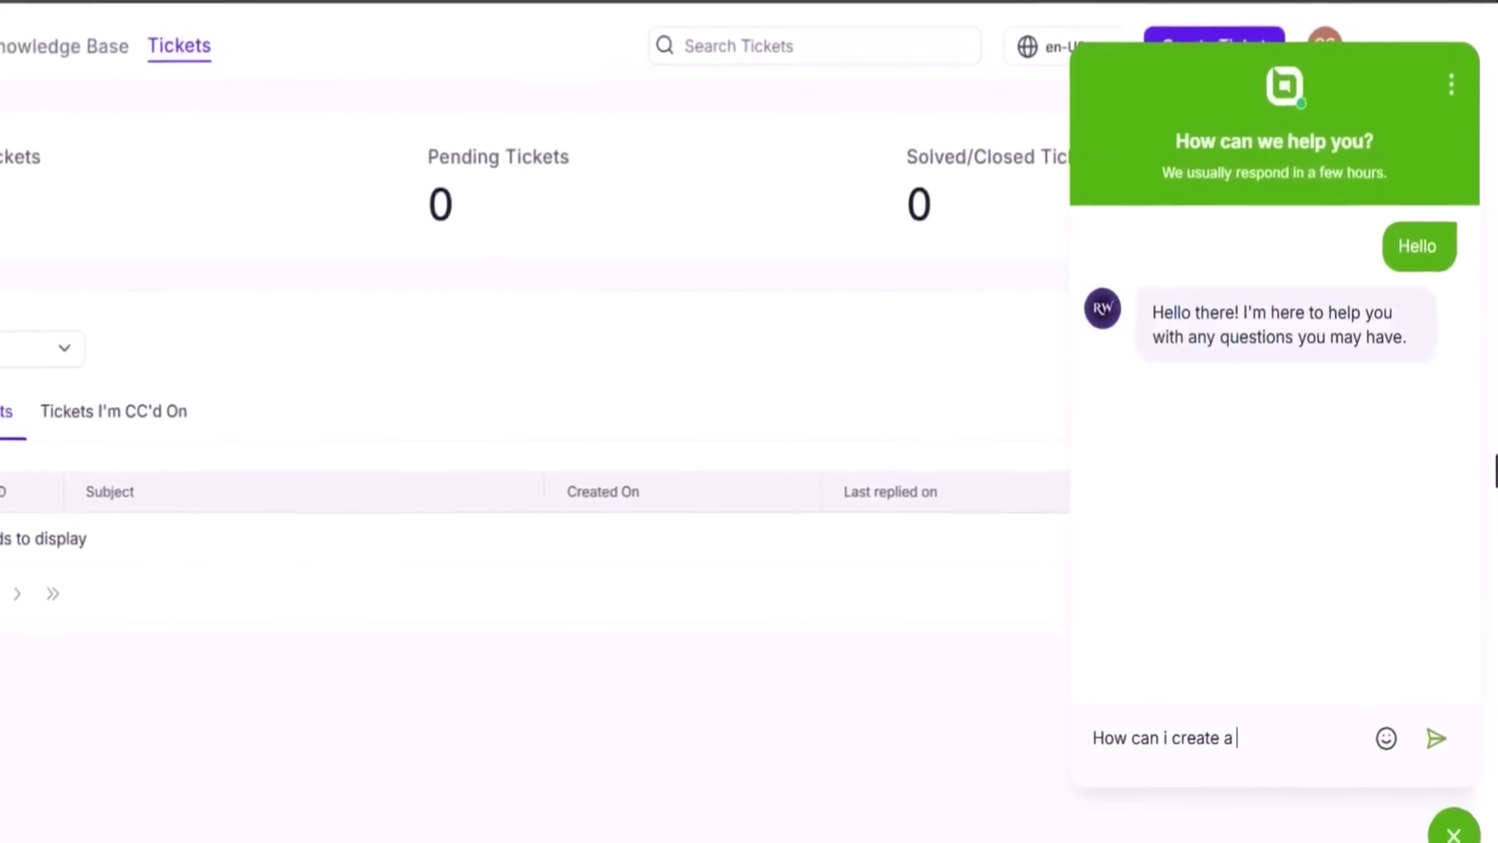
text(?)
key(Return)
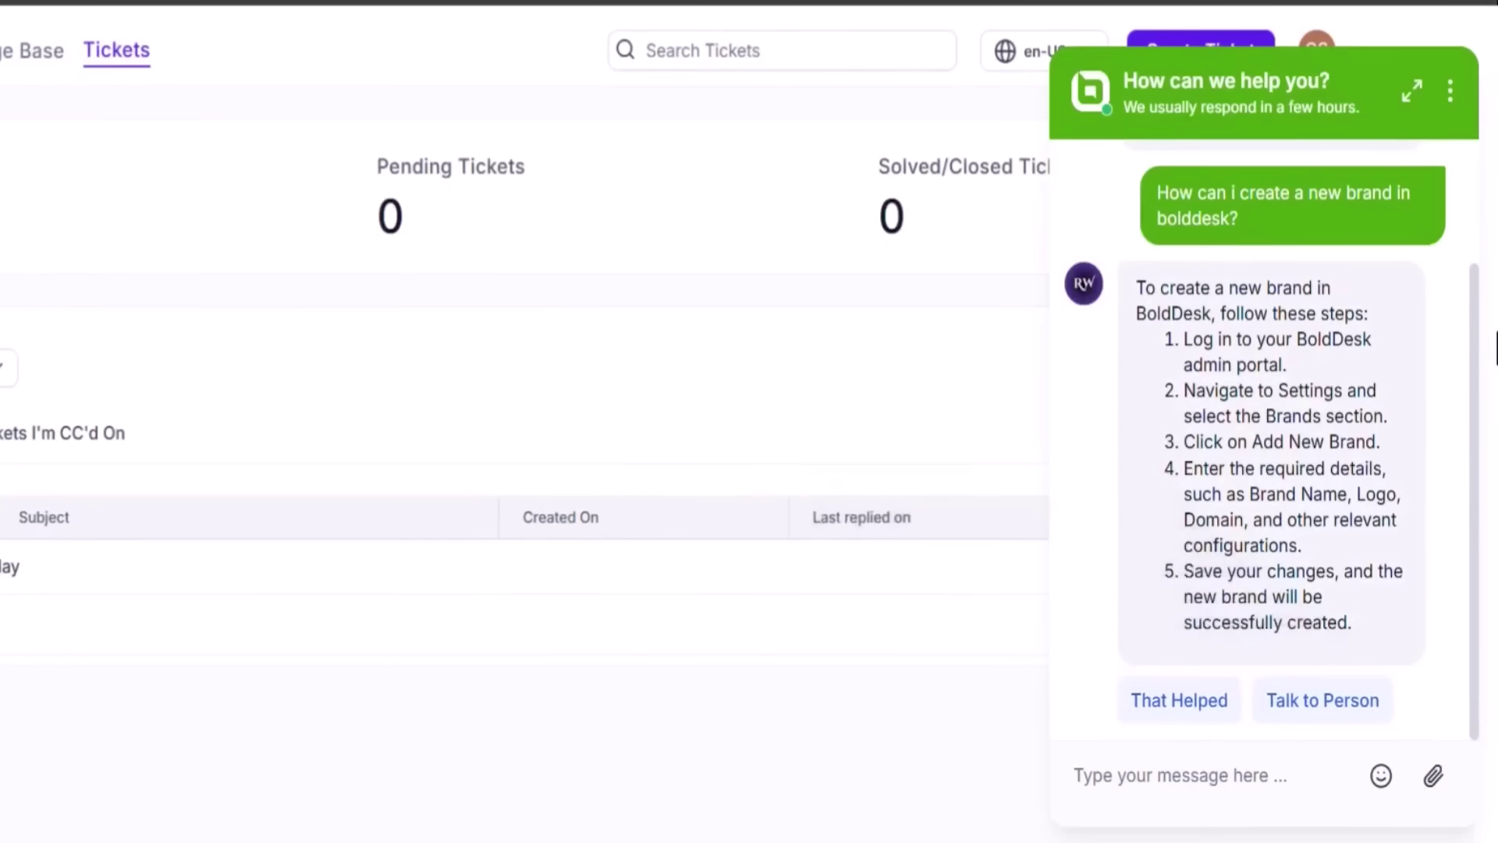
- Mark the AI answer helpful, request Talk to Person, and send 'Hi'
click(1204, 723)
click(1311, 710)
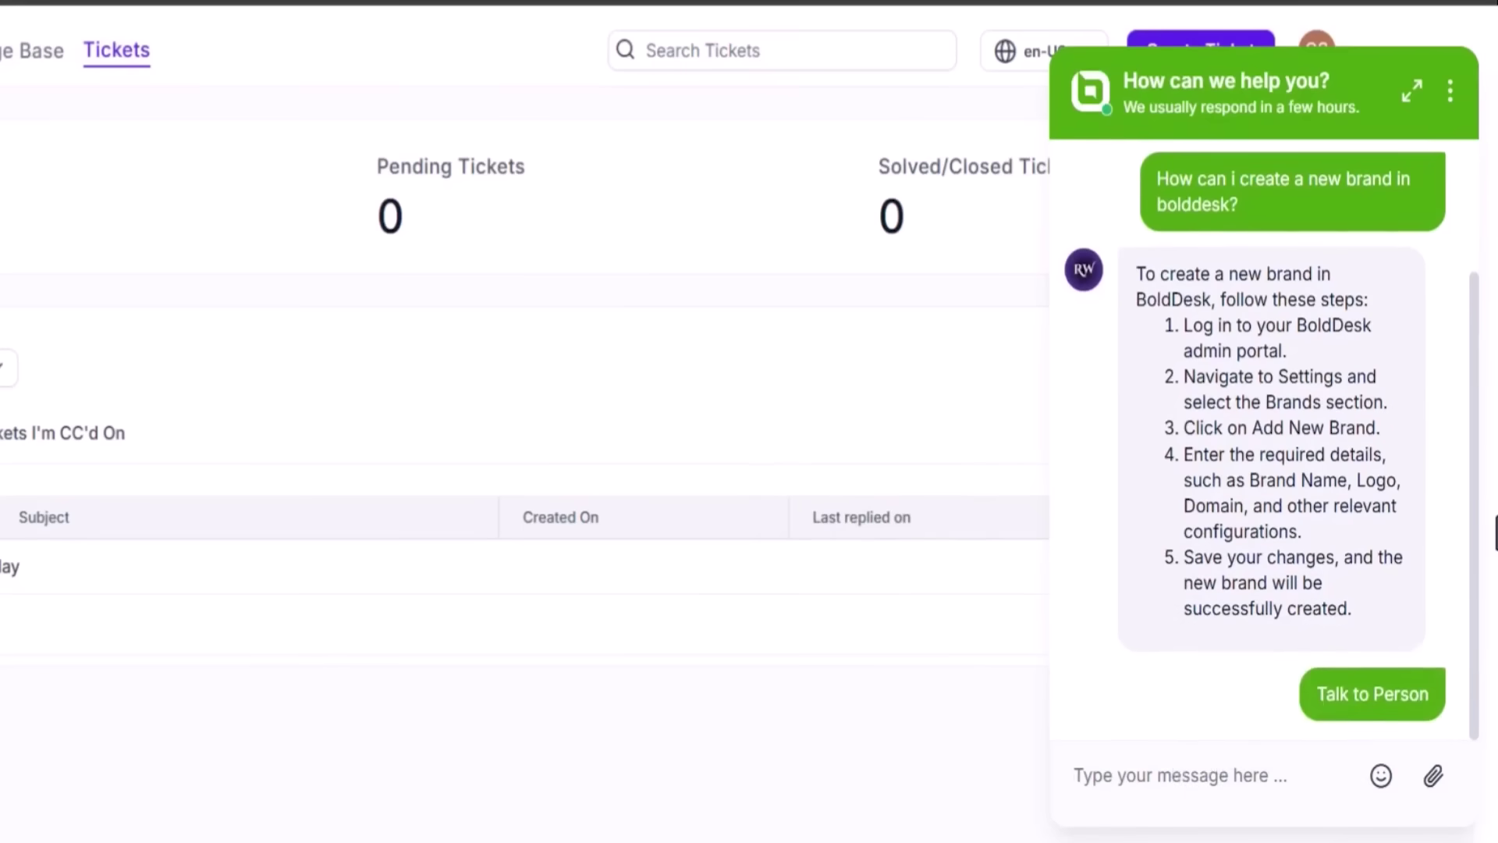
text(Hi)
key(Return)
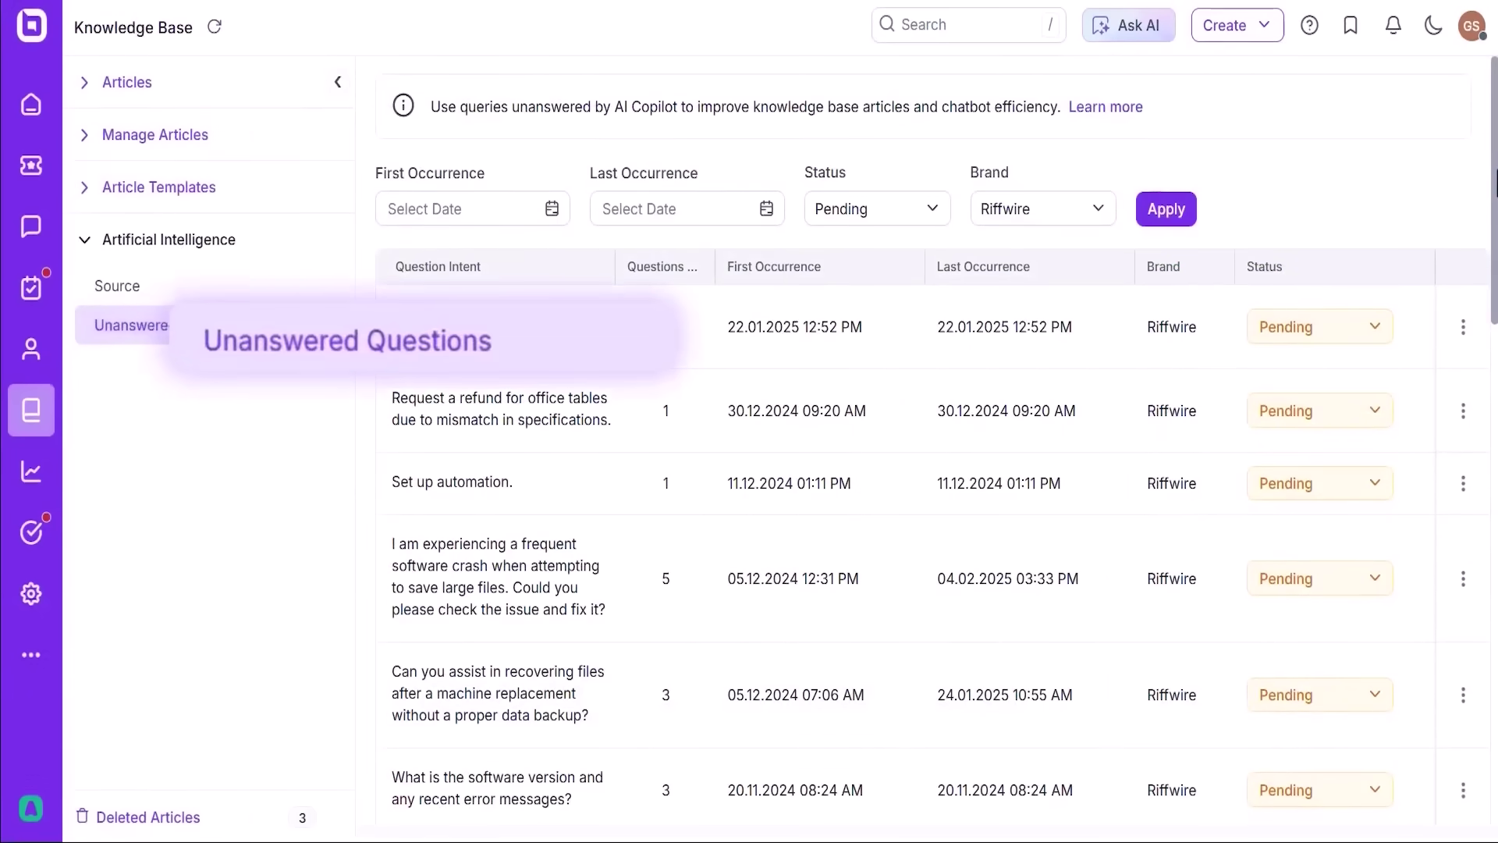
- Scroll through the pending Riffwire queries in the Unanswered Questions table
scroll(932, 437, down, 3)
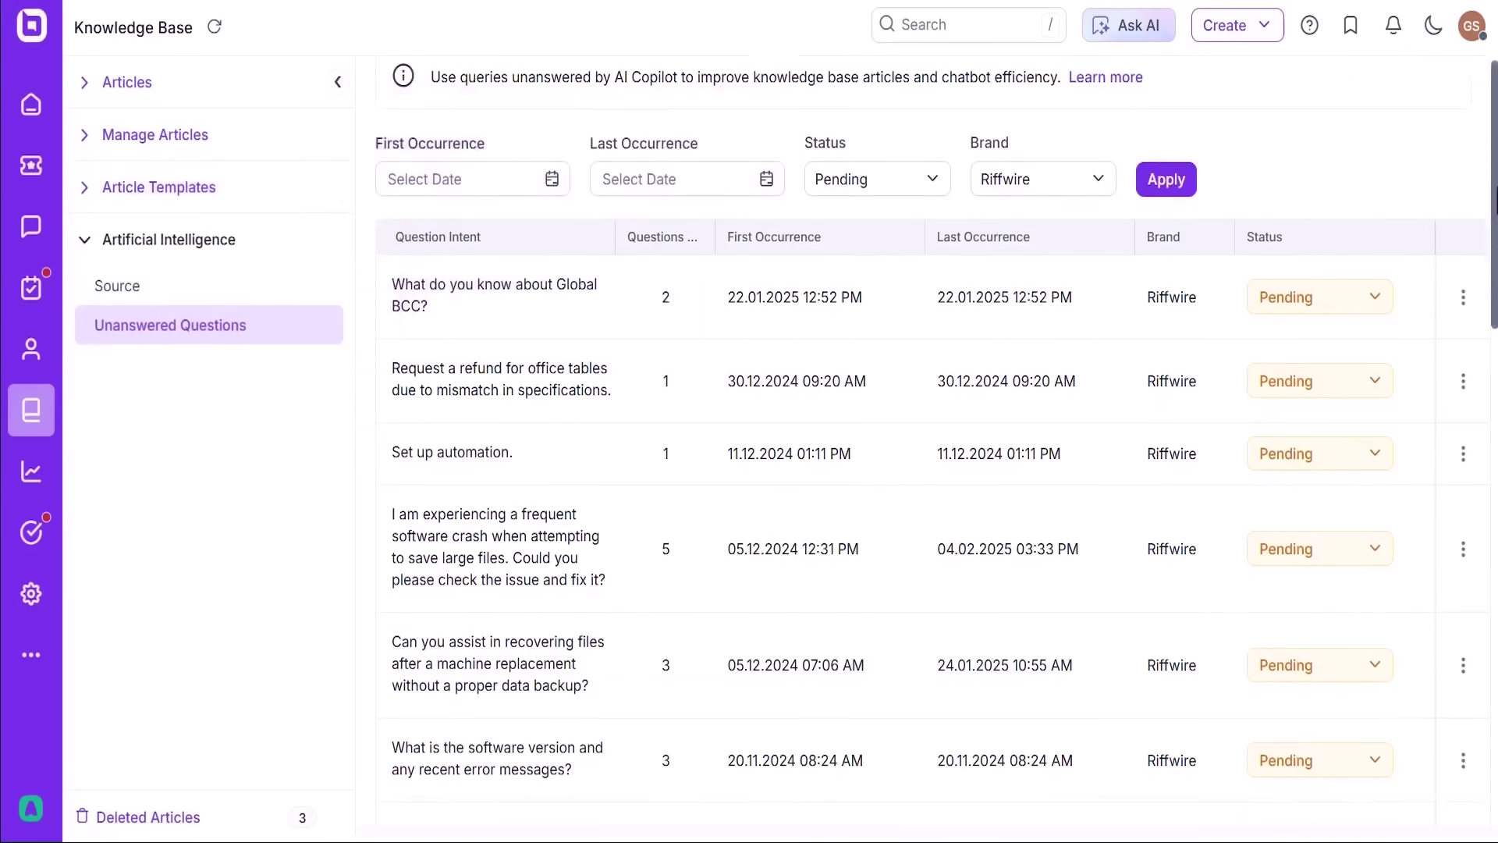
scroll(933, 437, down, 5)
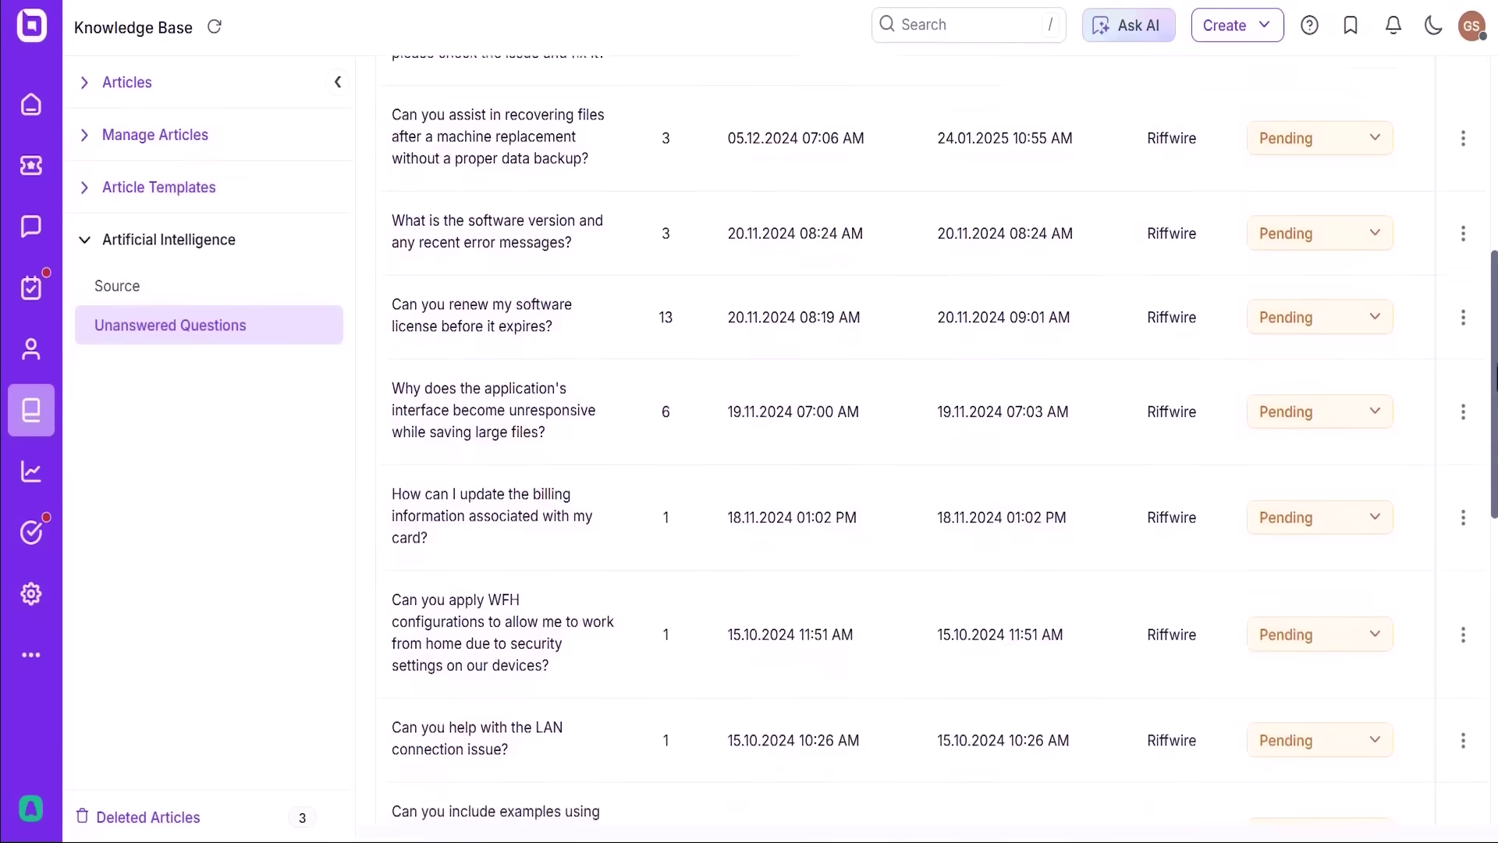
scroll(933, 437, down, 1)
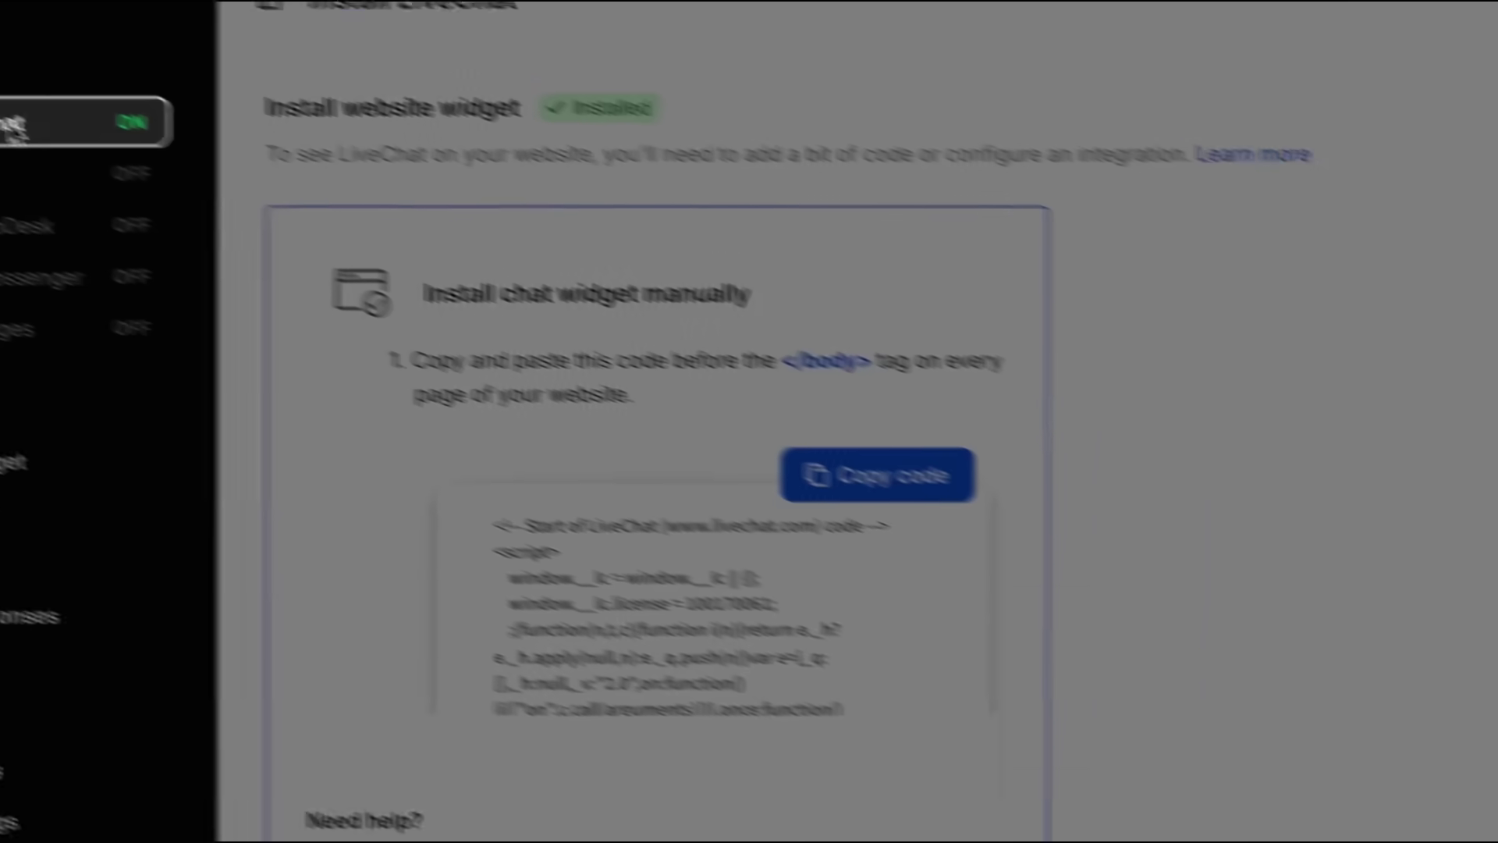
- Copy the LiveChat install code and paste it before </body> in the site's index.html
click(795, 437)
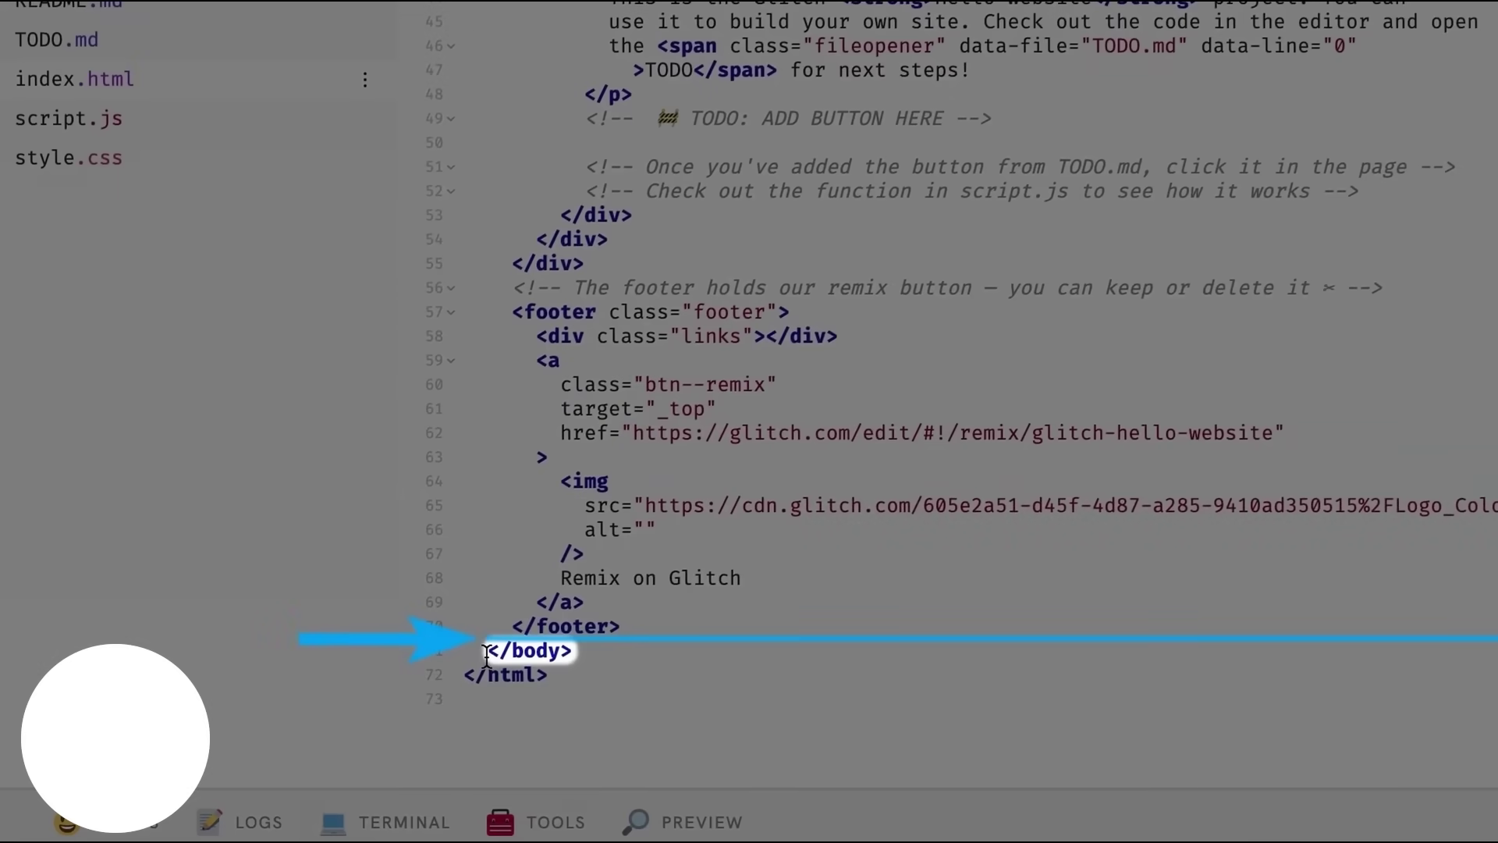
key(ctrl+v)
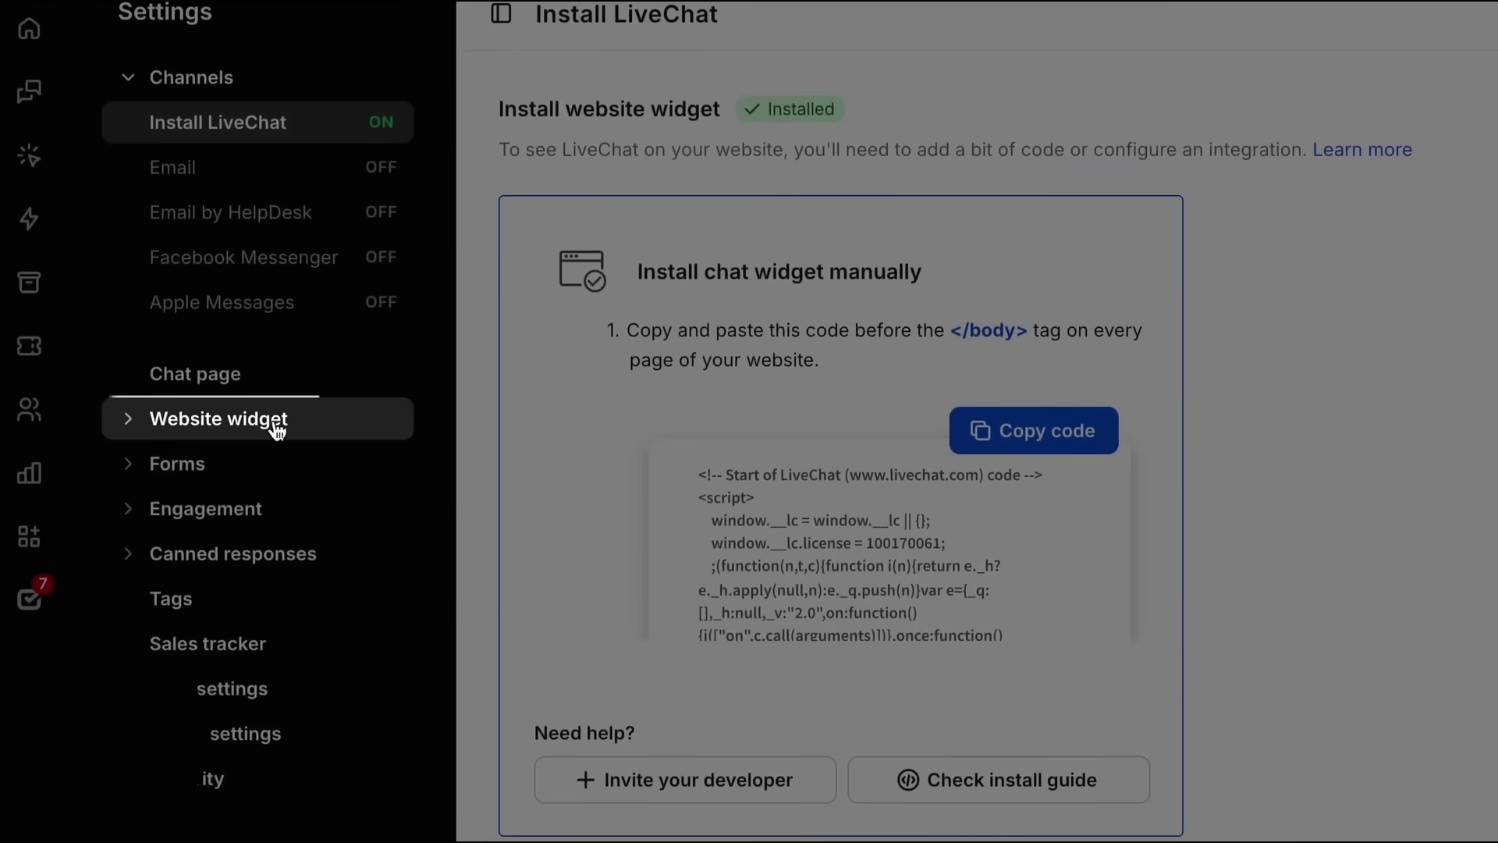
- Draft the waving-hand greeting and move on to its conditions: all visitors after 13+ seconds
click(274, 421)
click(264, 467)
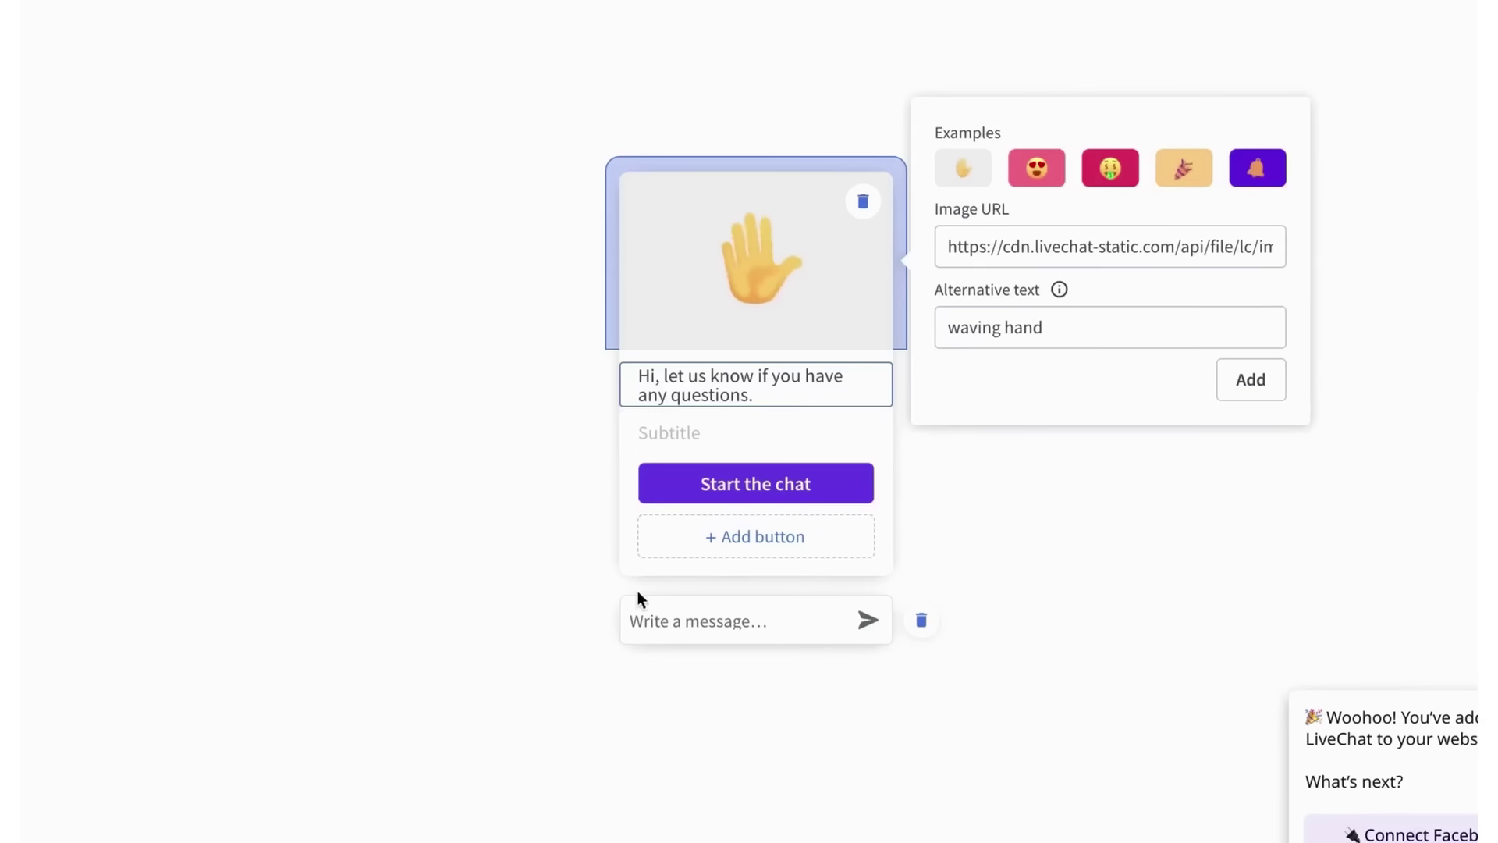
click(783, 799)
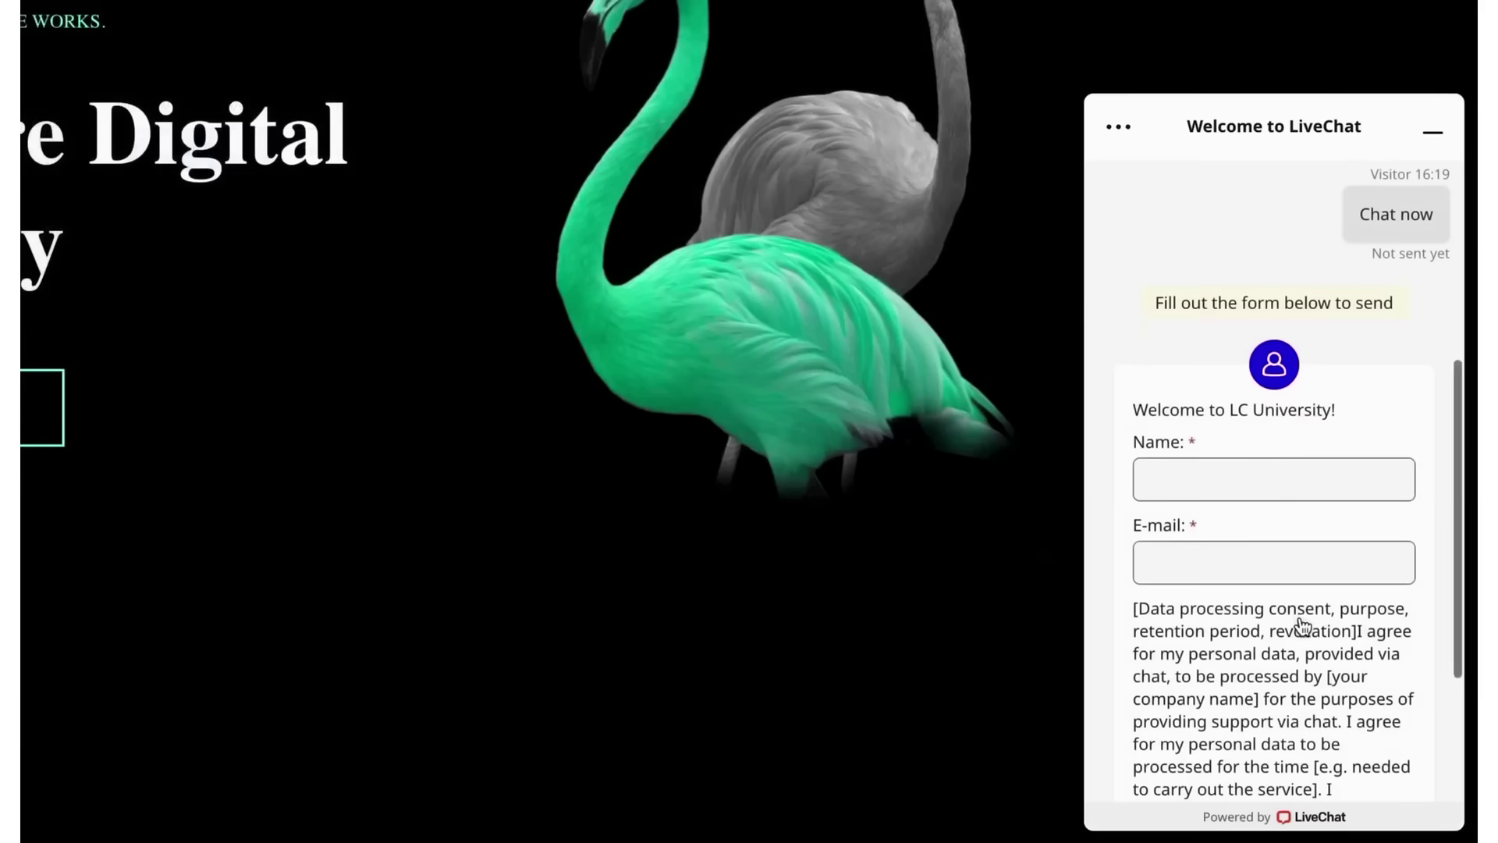
click(1281, 476)
- Enter the visitor's name in the pre-chat form, accept the consent, and start the chat
text(Chris)
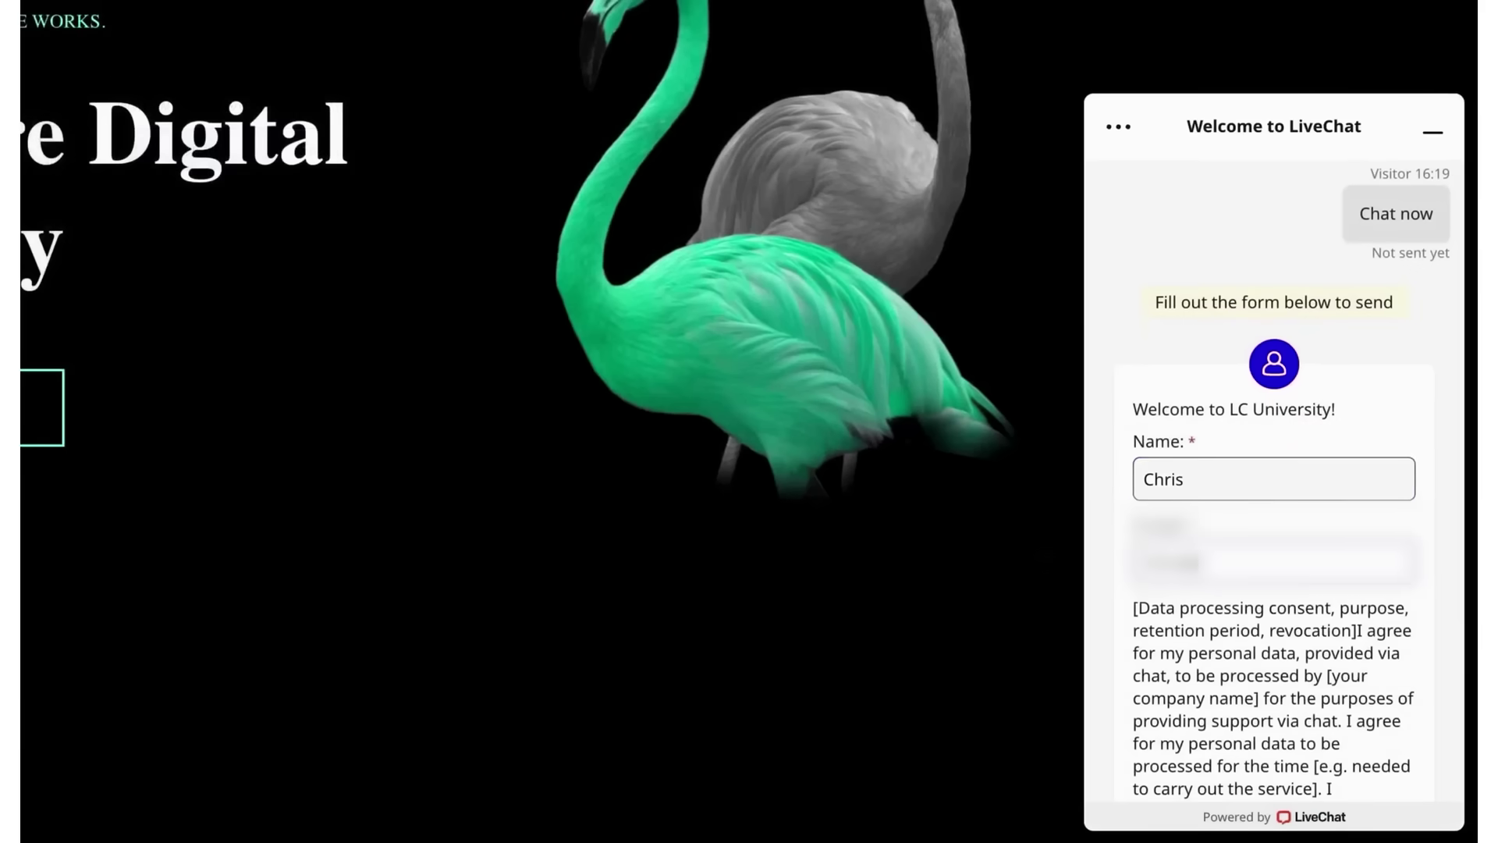
scroll(1274, 546, down, 3)
click(1141, 665)
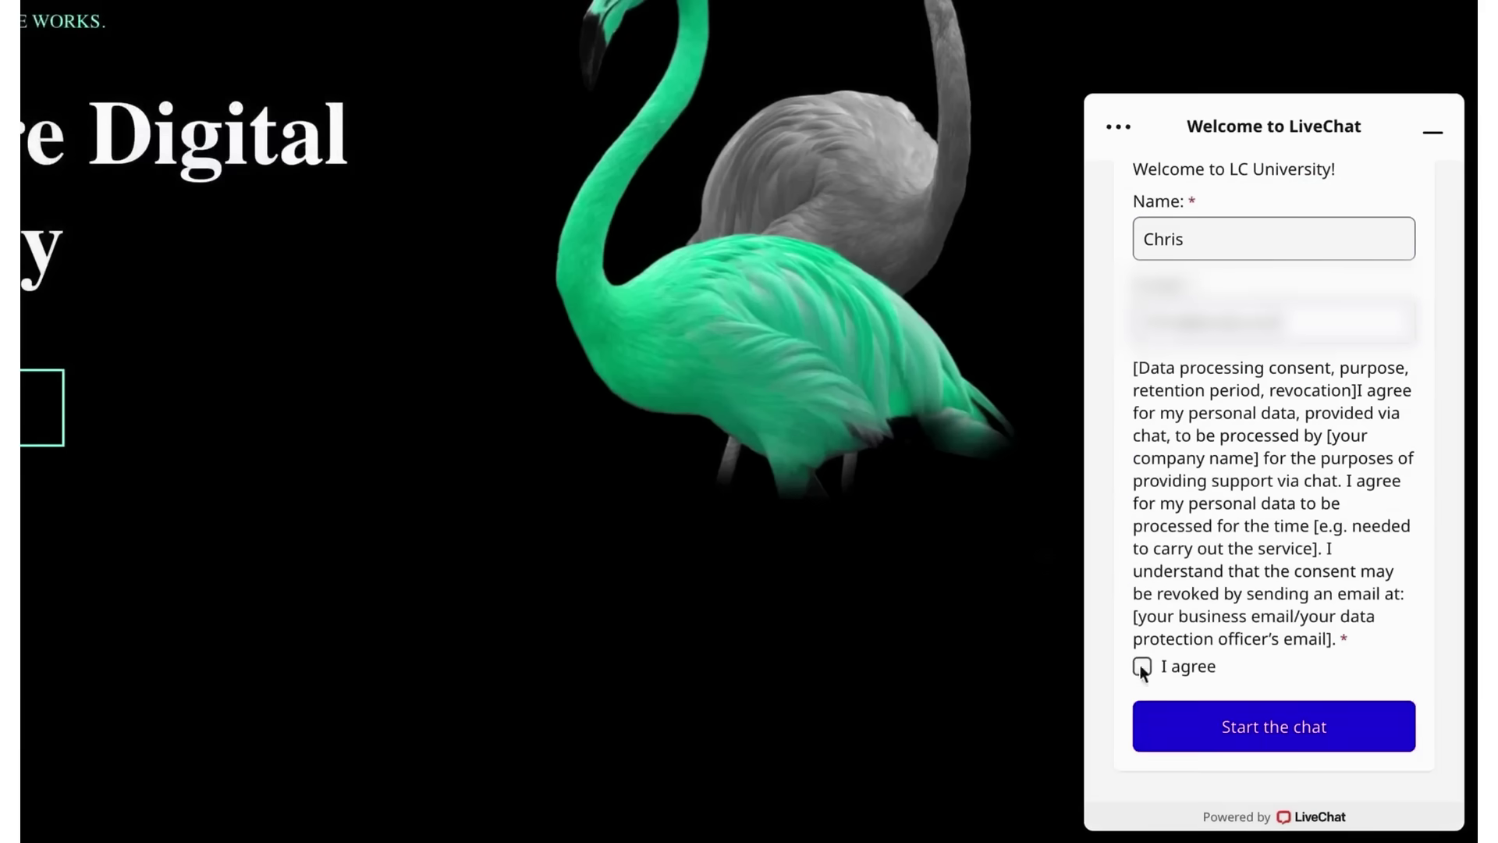
click(1174, 727)
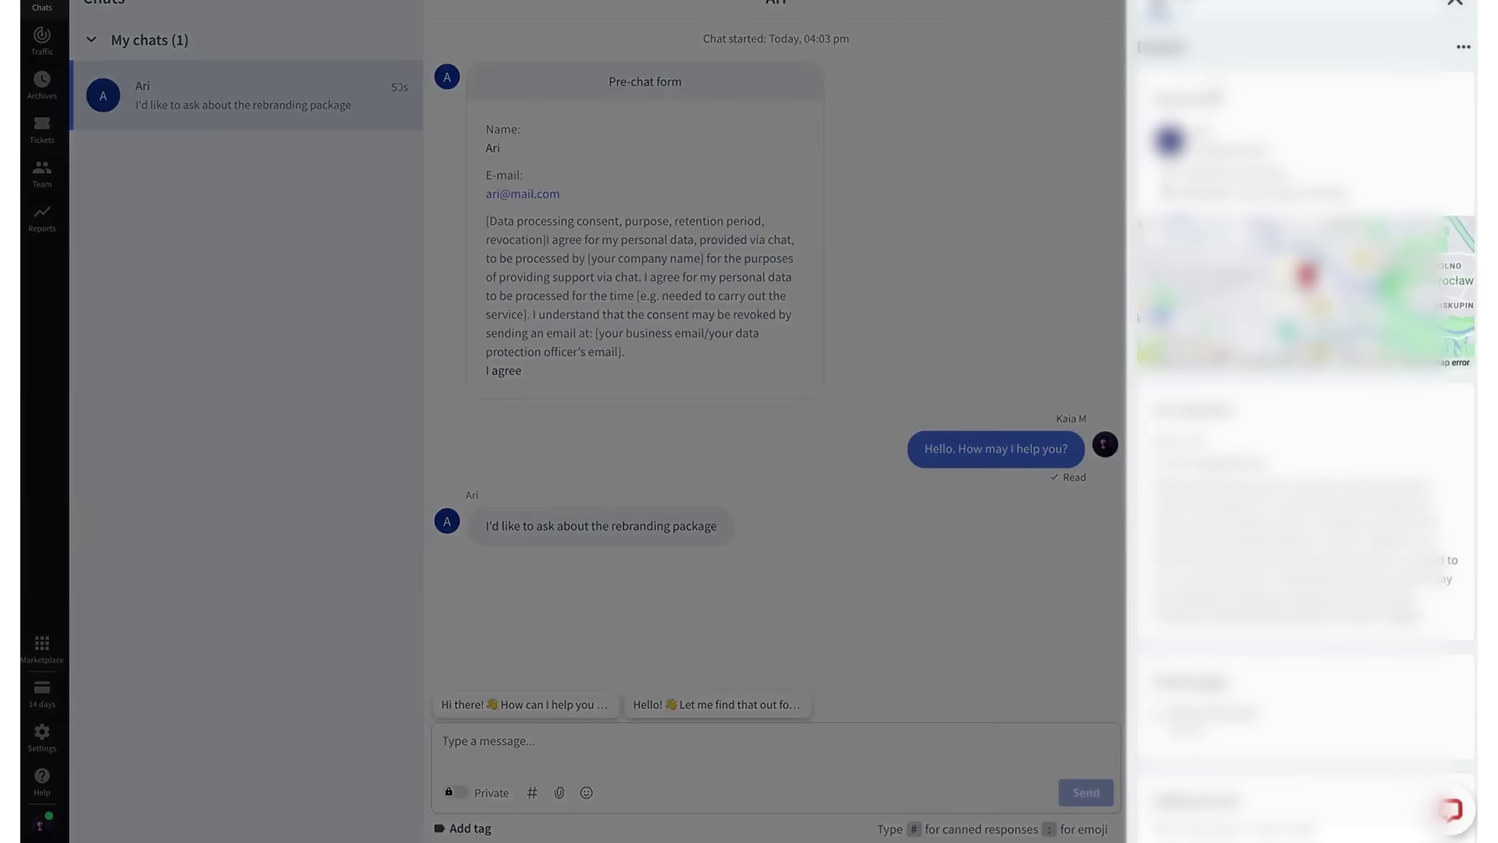
scroll(1307, 375, down, 1)
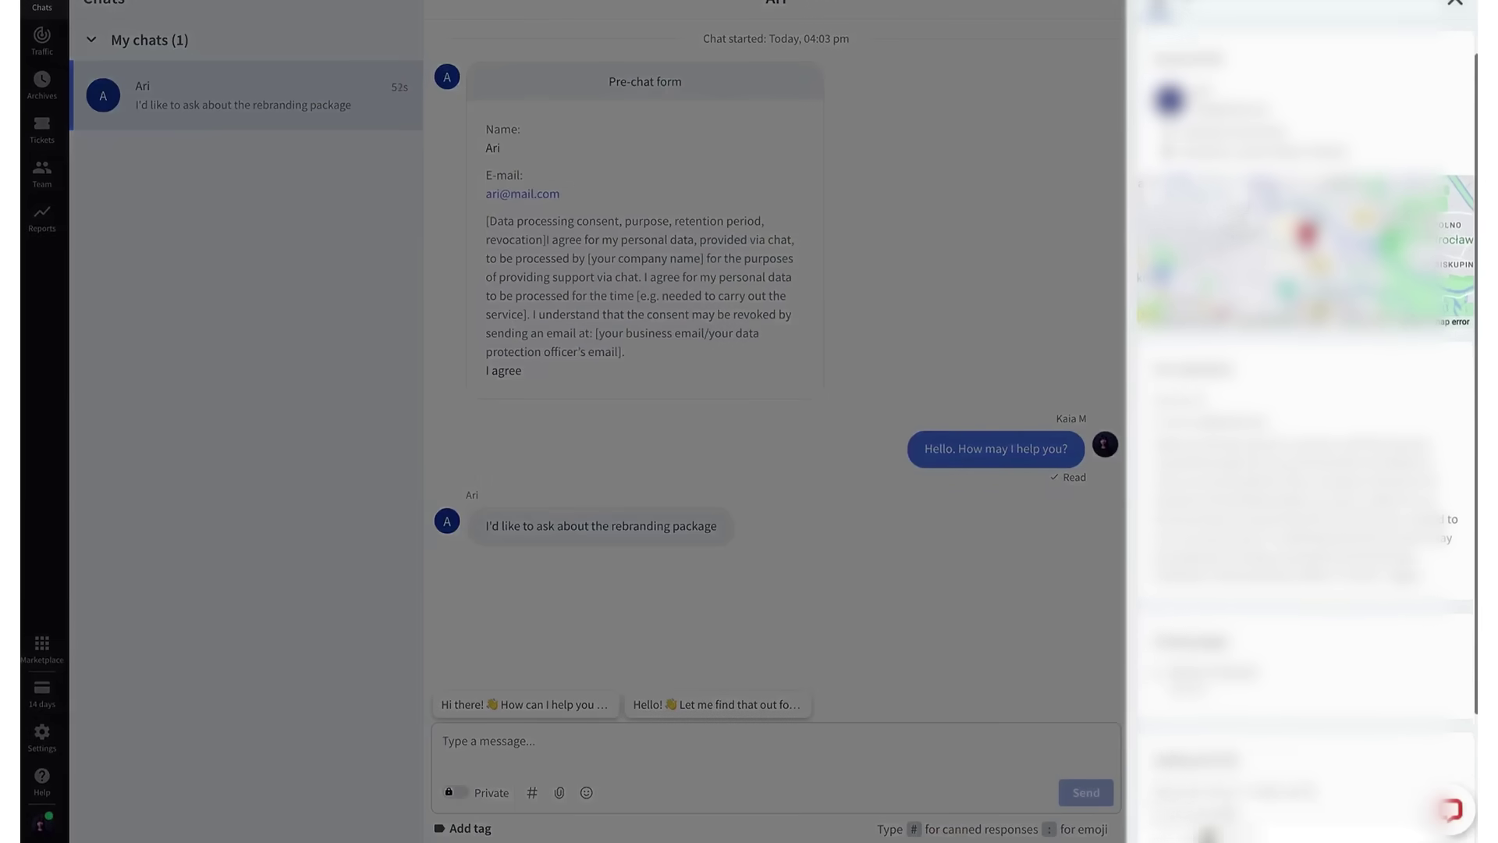
scroll(1307, 429, down, 5)
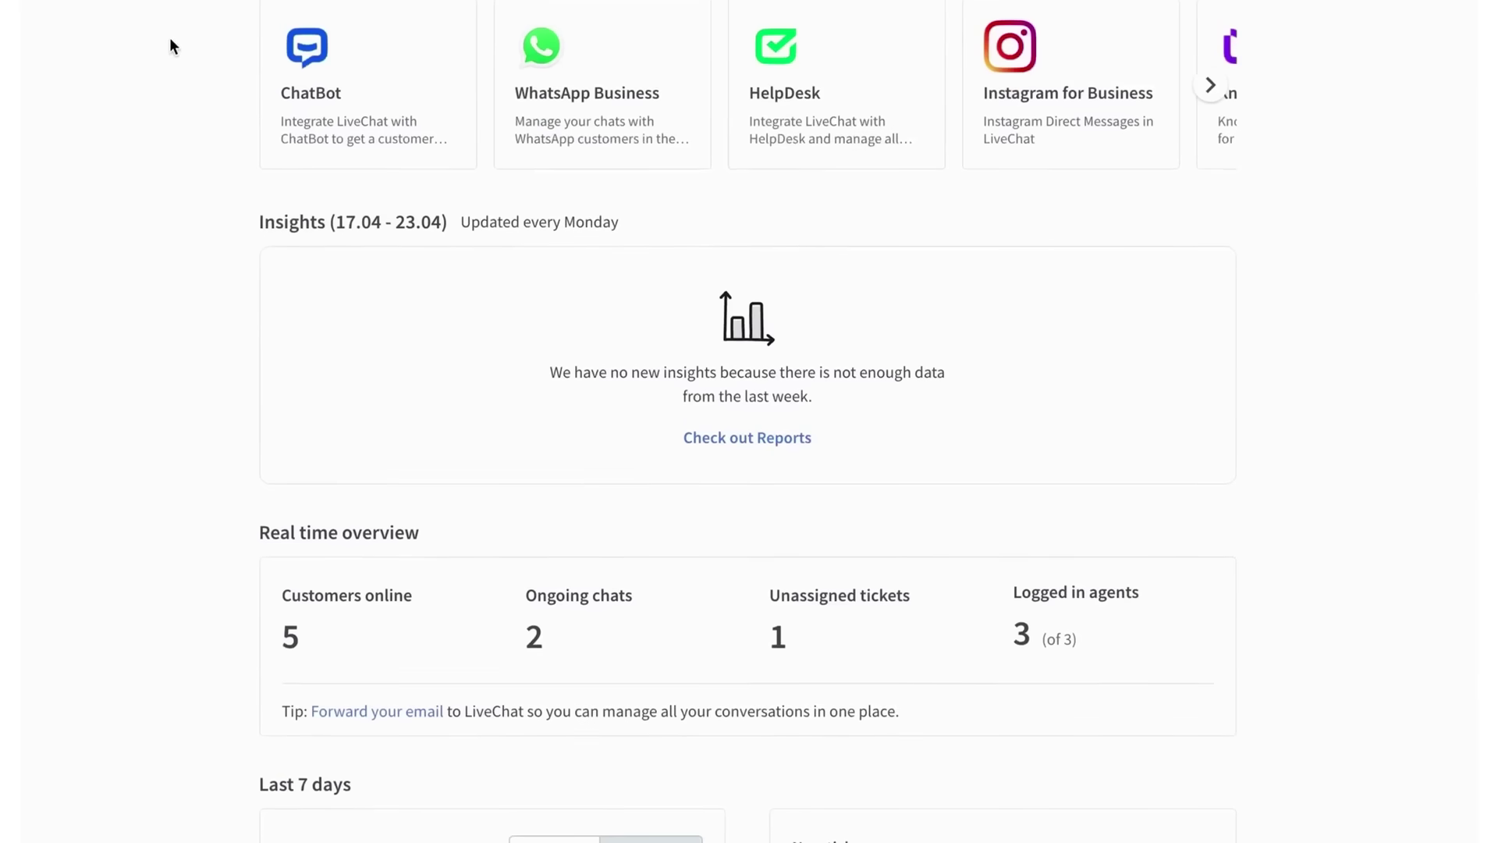
- Open Chats, then Traffic, to list all 10 customers with their activity and page times
scroll(170, 37, down, 5)
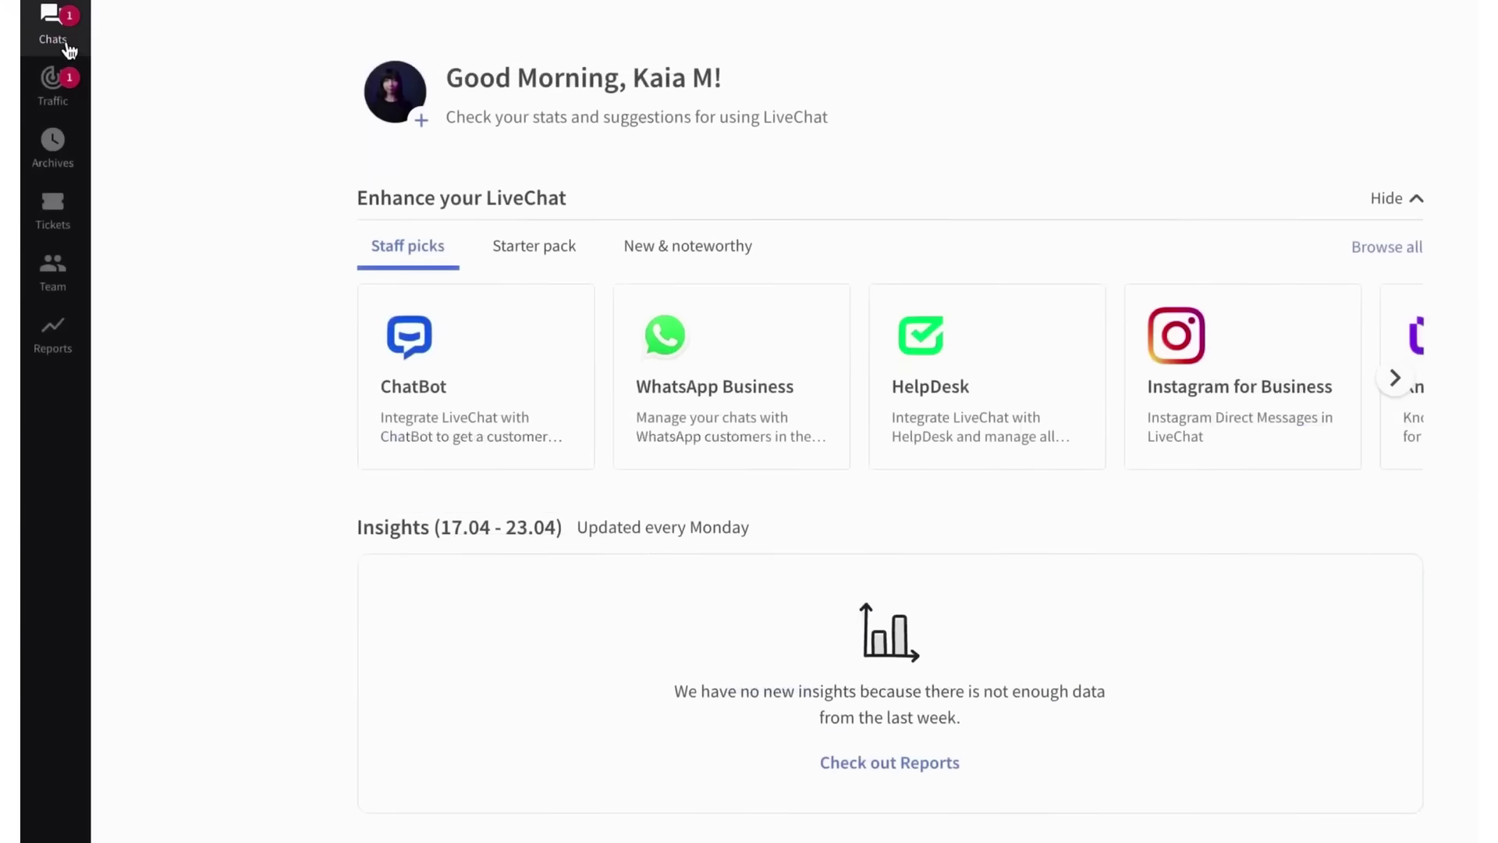
click(69, 50)
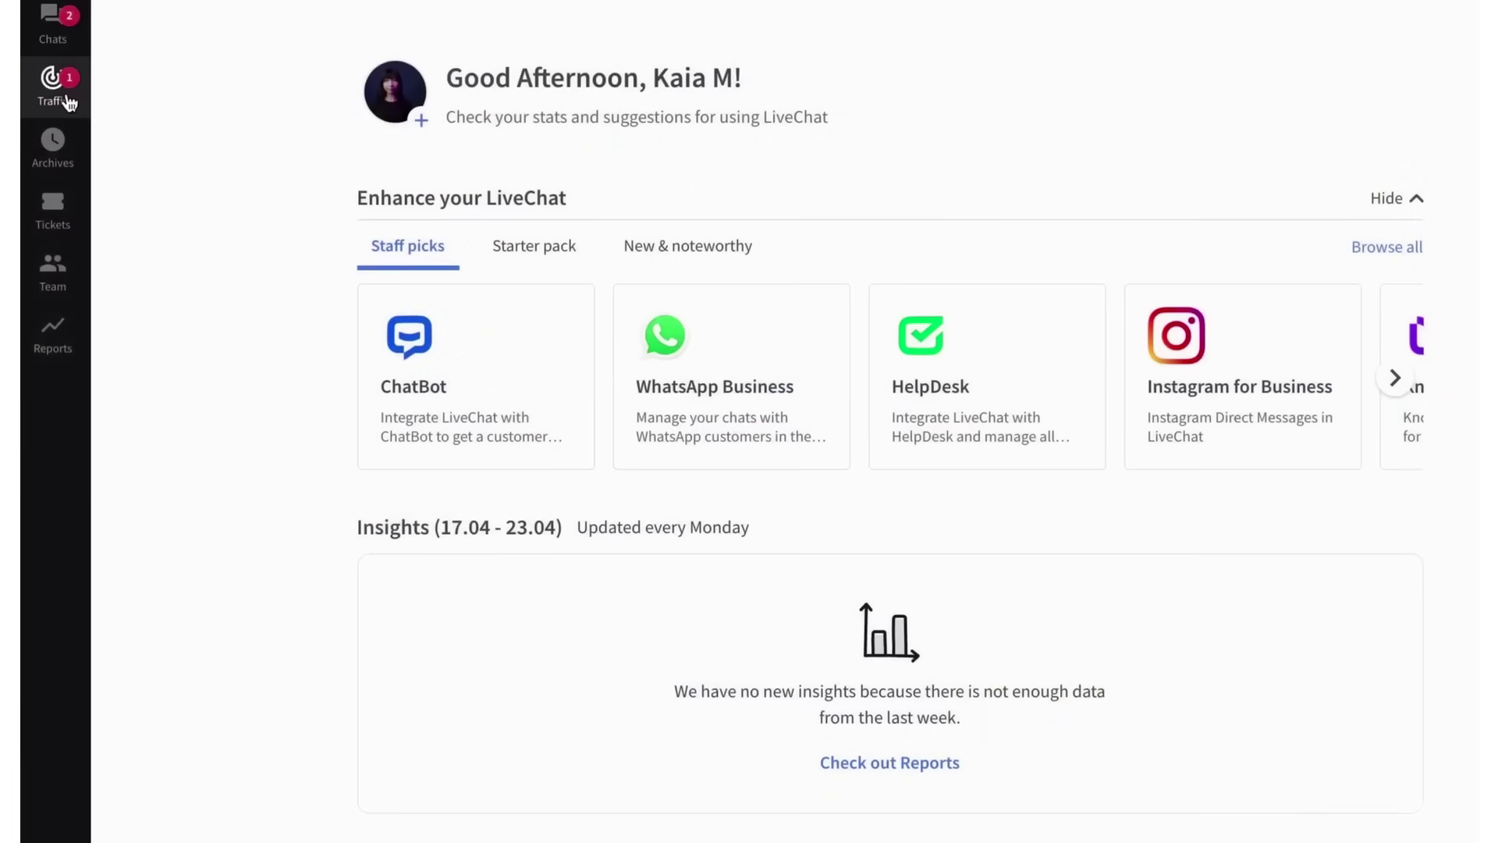
click(67, 94)
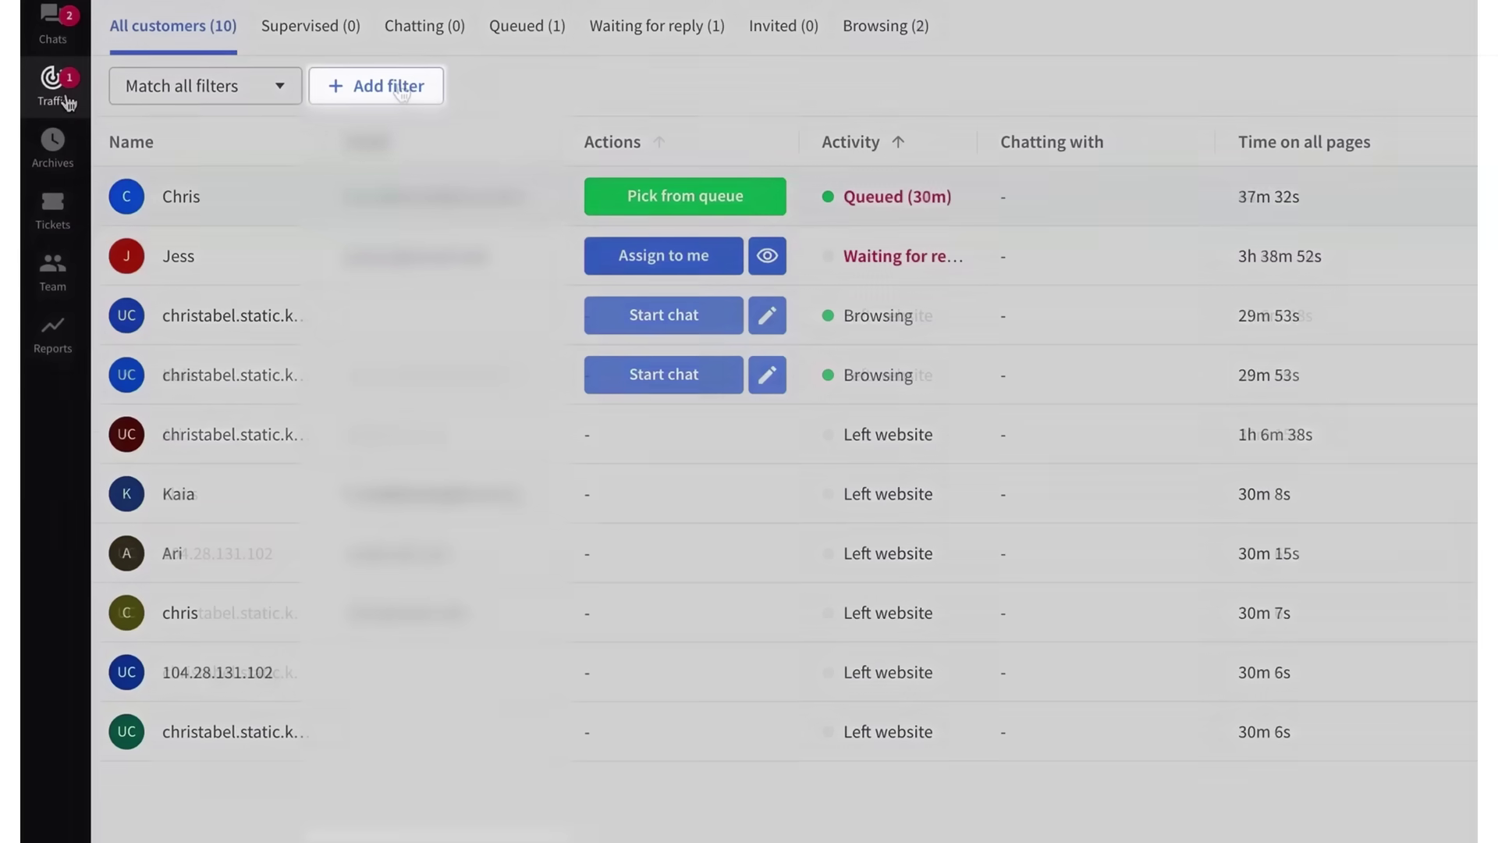
- Filter customers to those with Number of visits at least 3
click(400, 87)
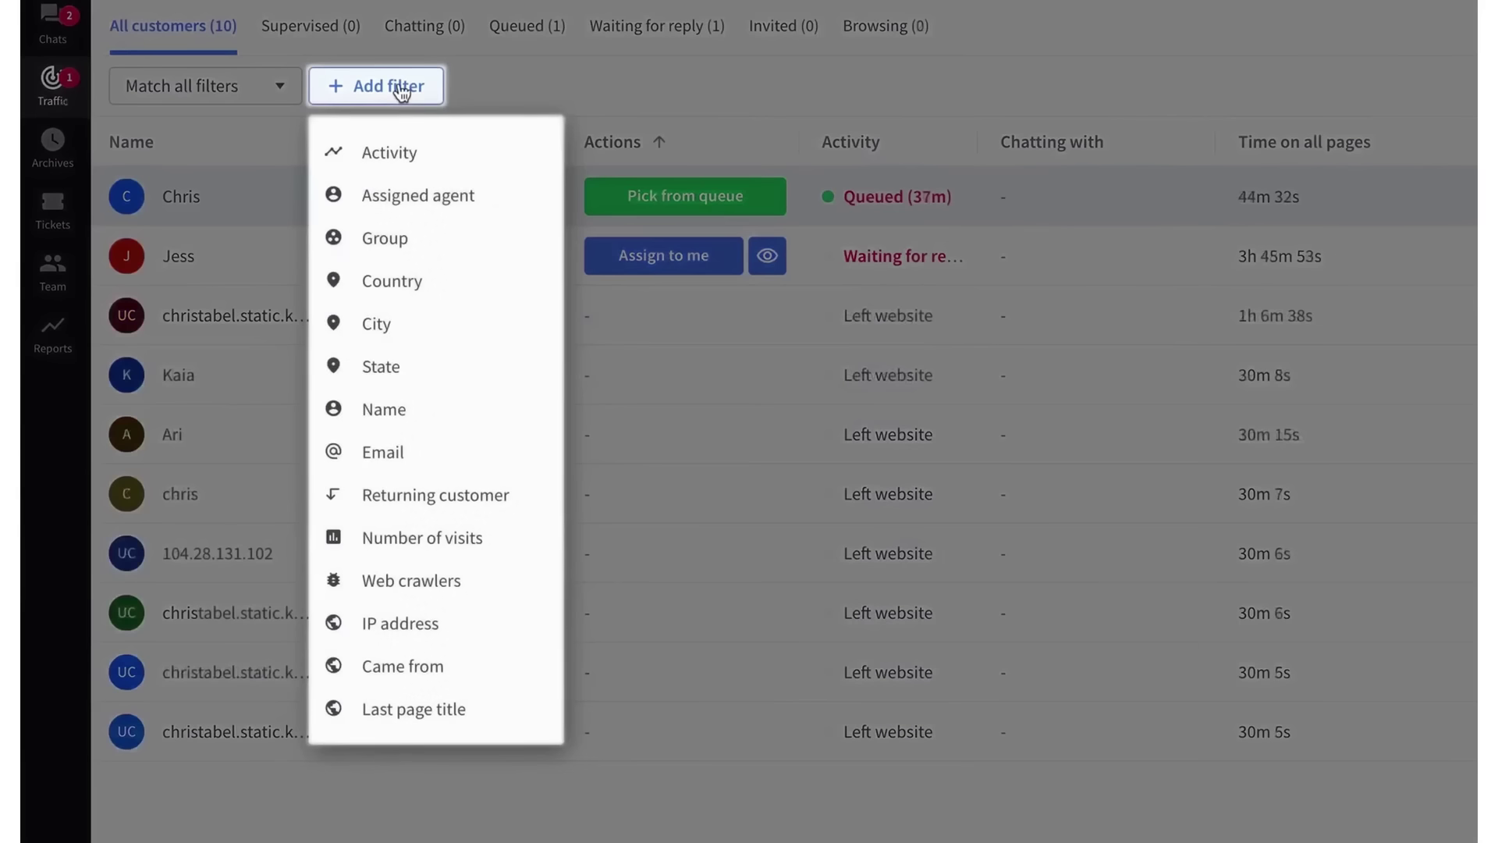
click(413, 537)
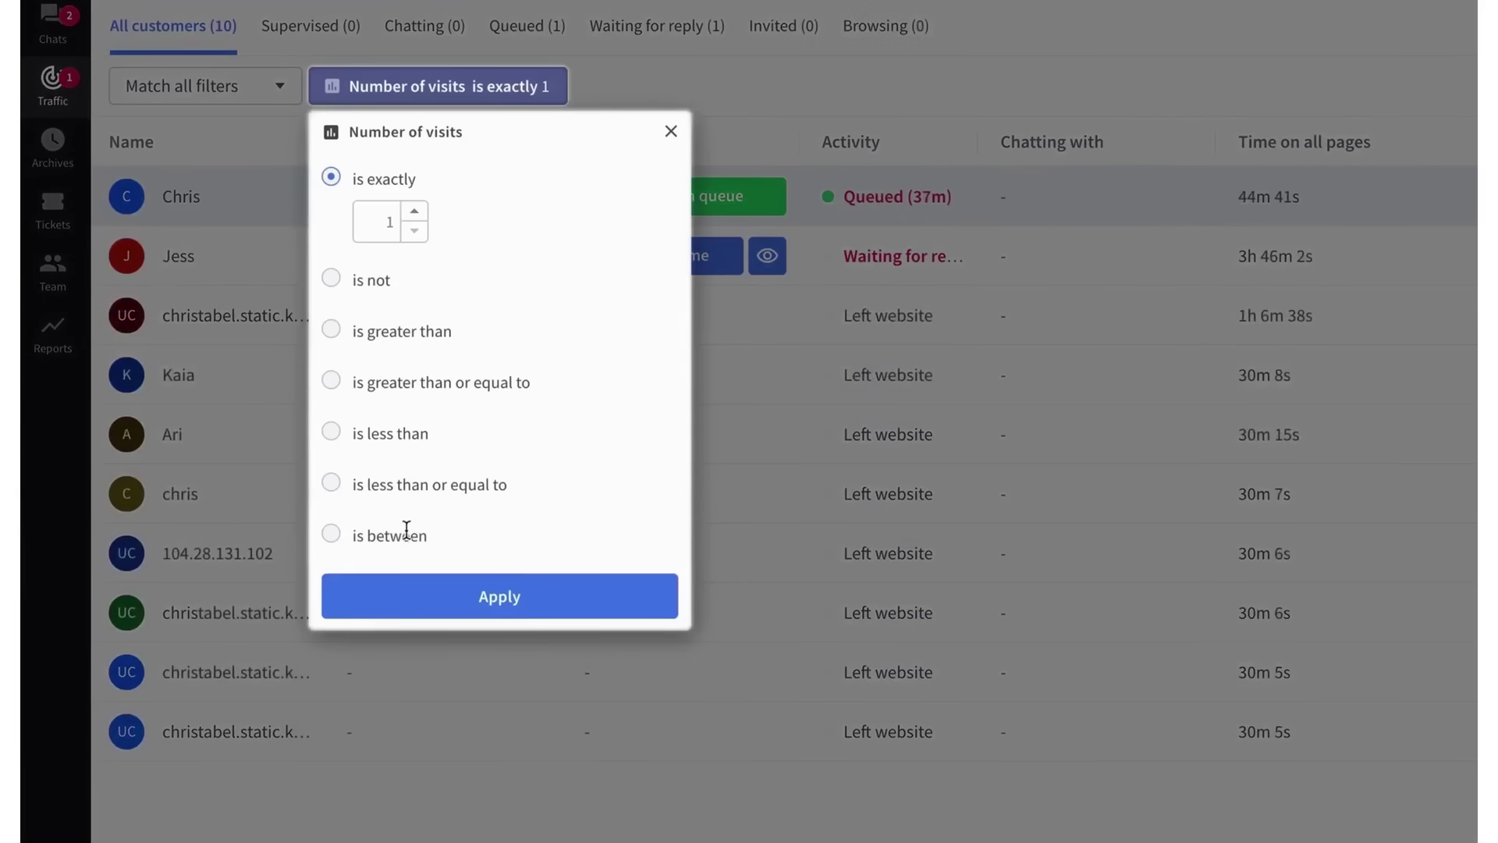
click(418, 382)
click(414, 365)
click(414, 365)
click(433, 578)
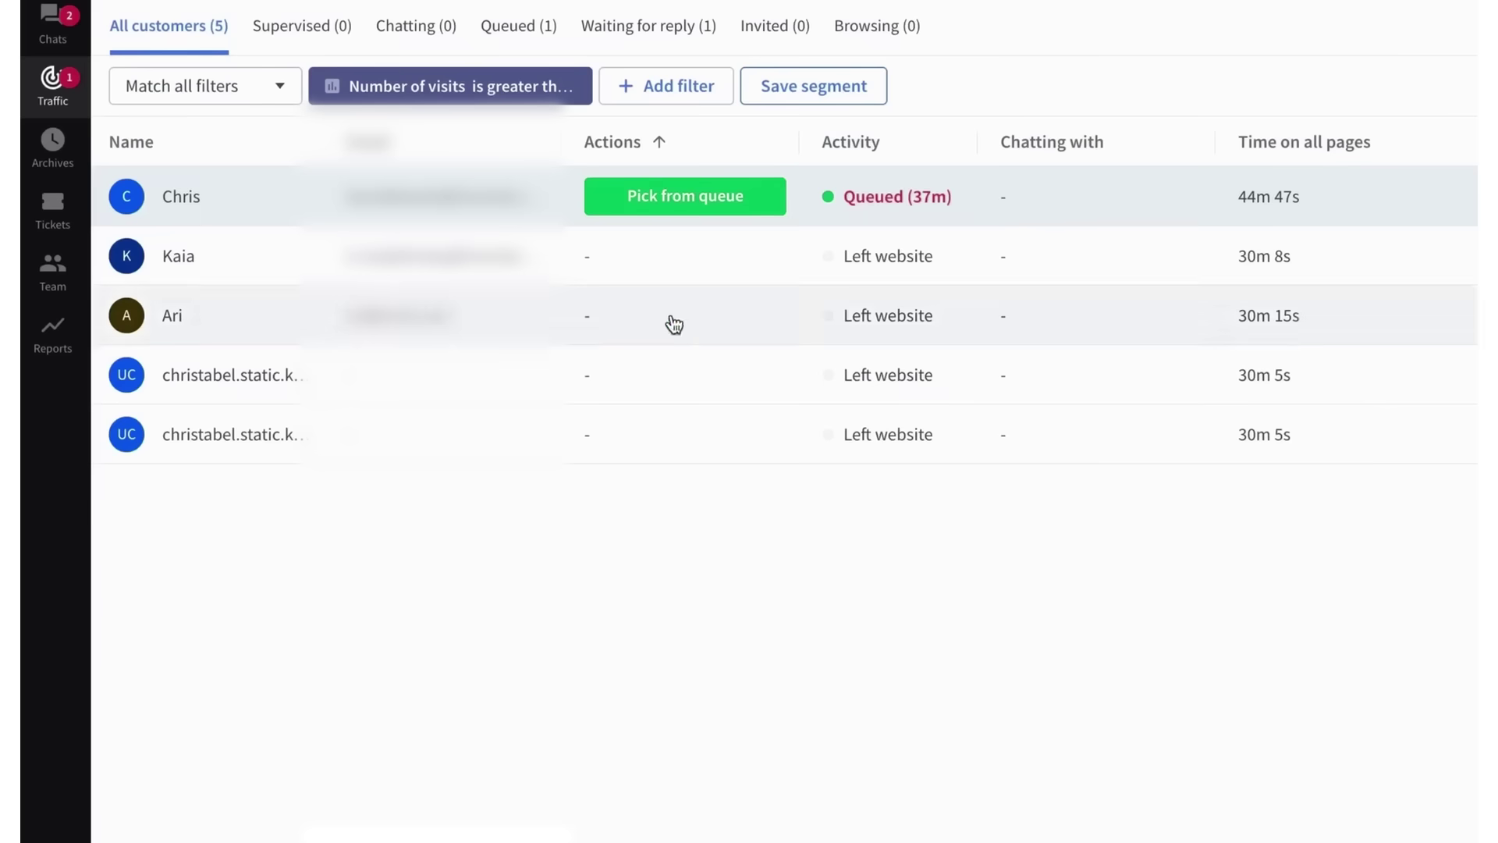
- Add a Country filter for Poland, then supervise an ongoing customer chat
click(664, 86)
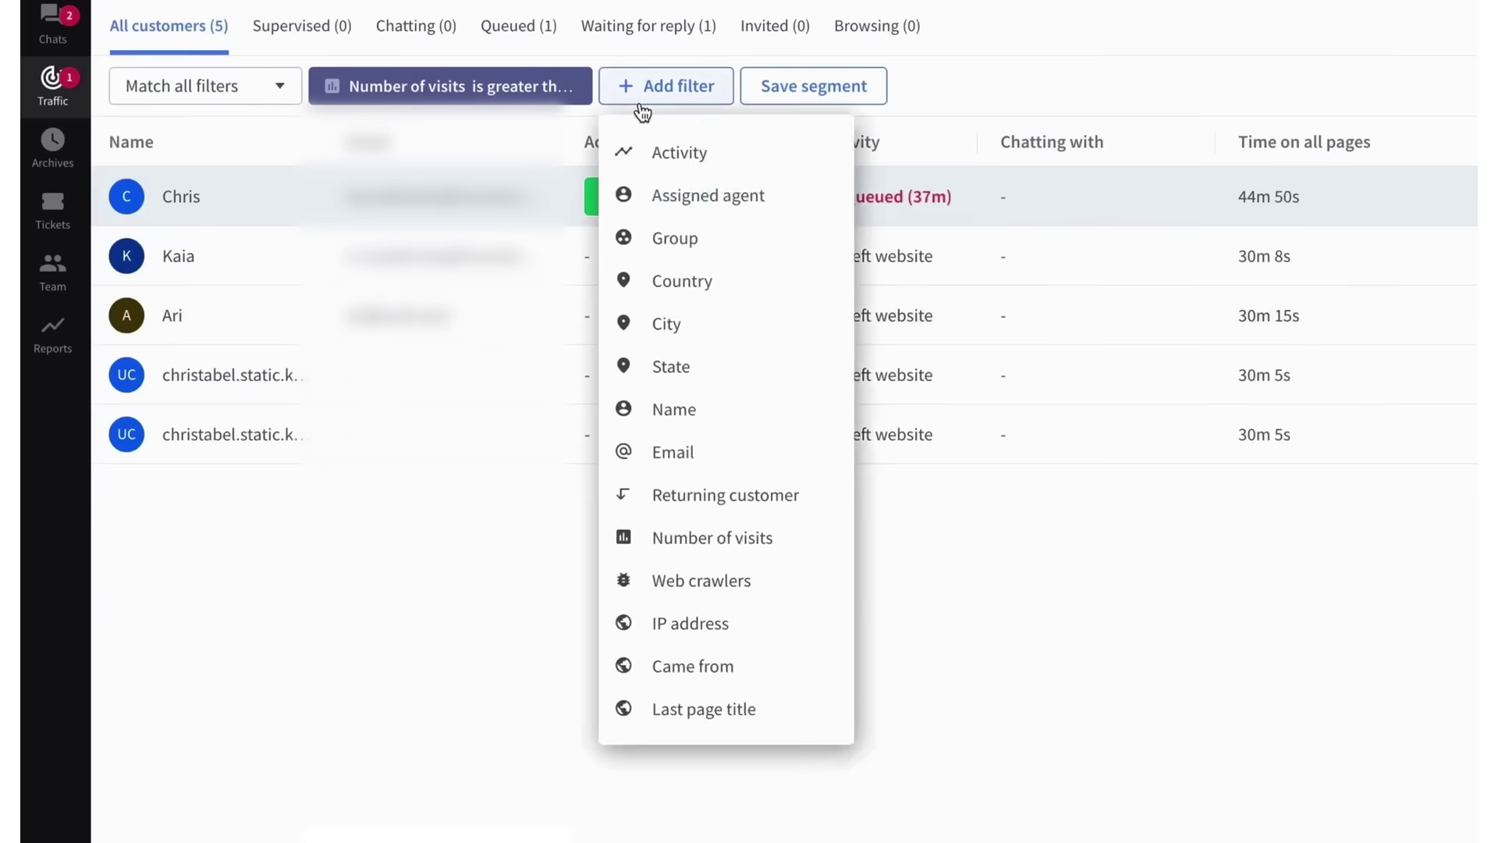
click(656, 271)
text(pola)
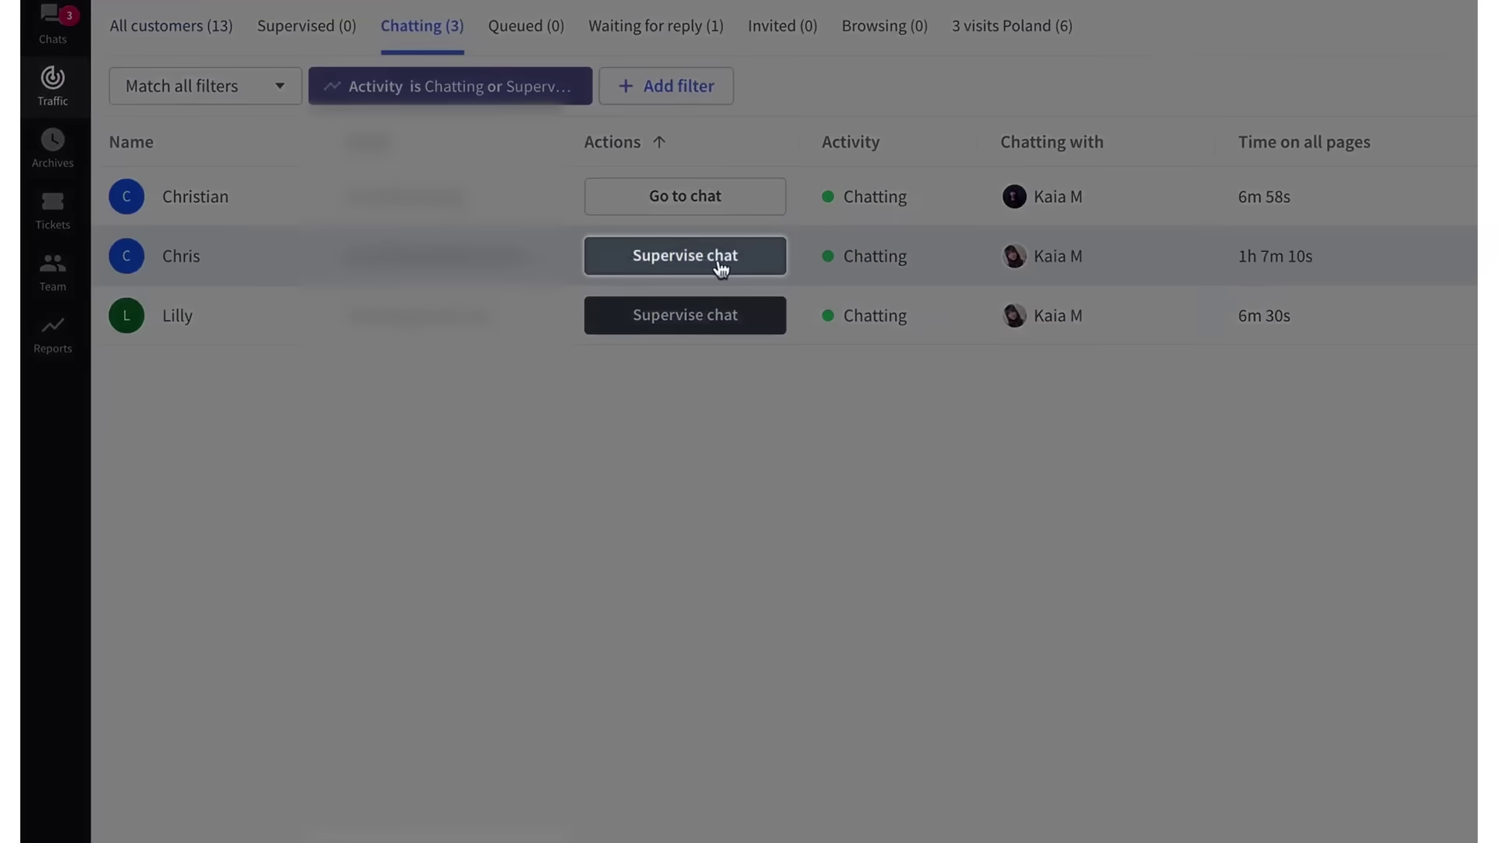
click(717, 260)
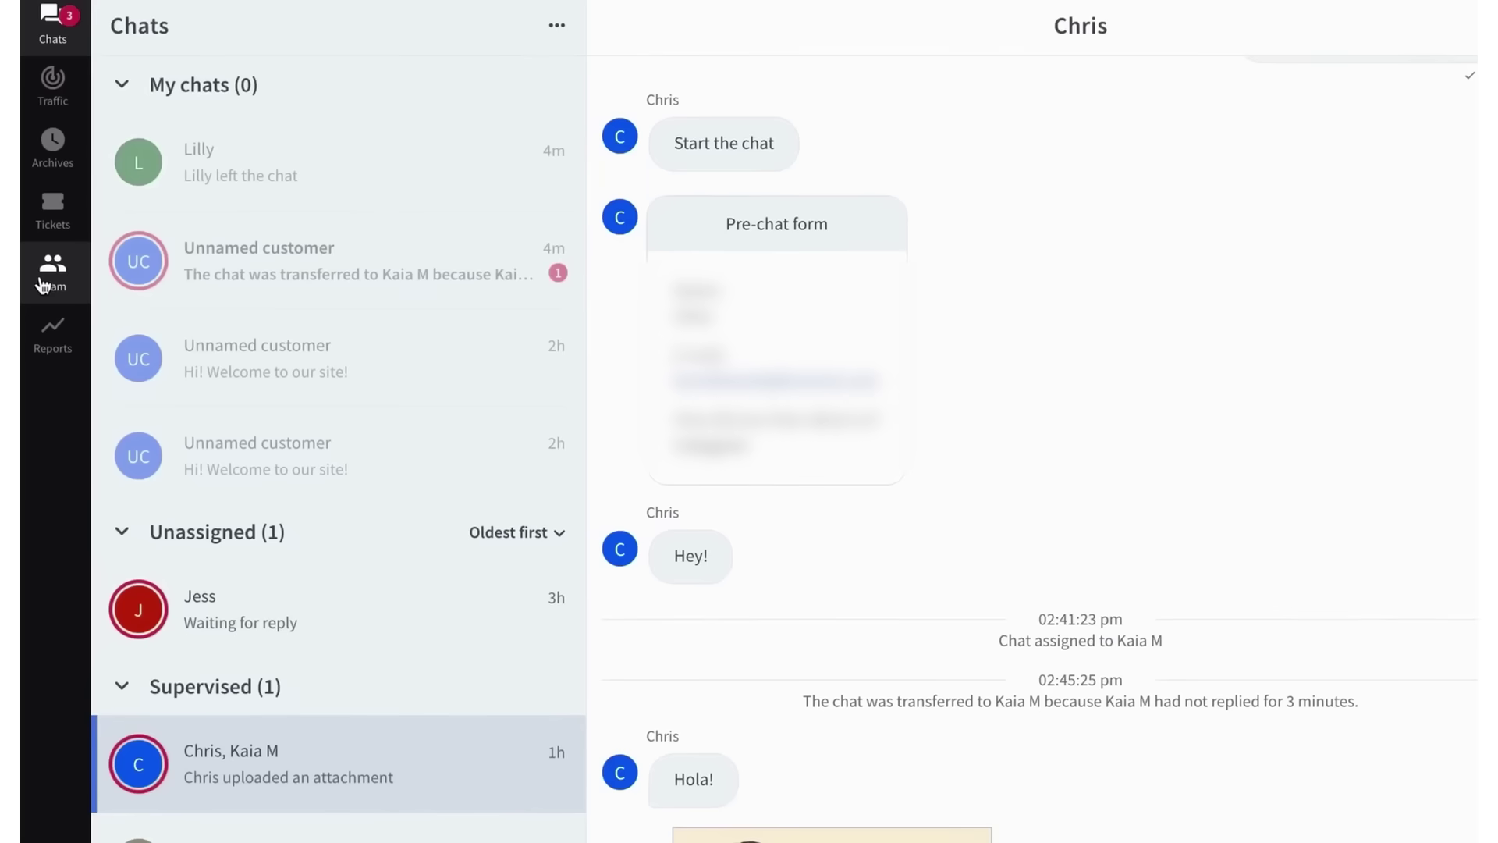
click(43, 285)
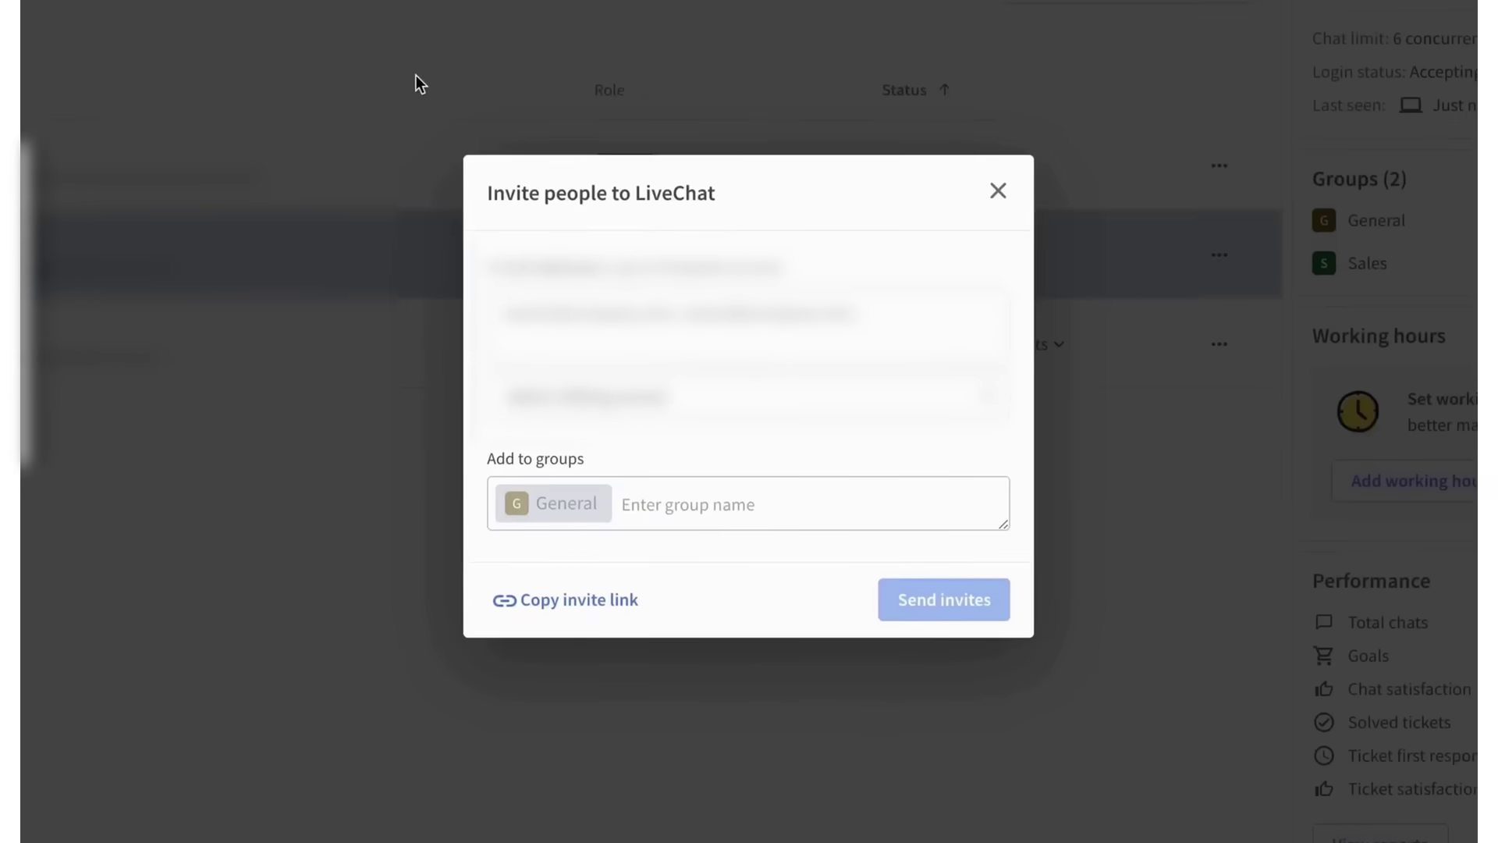
- Add the two entered addresses as invitees with the Admin role in the Sales group
key(Return)
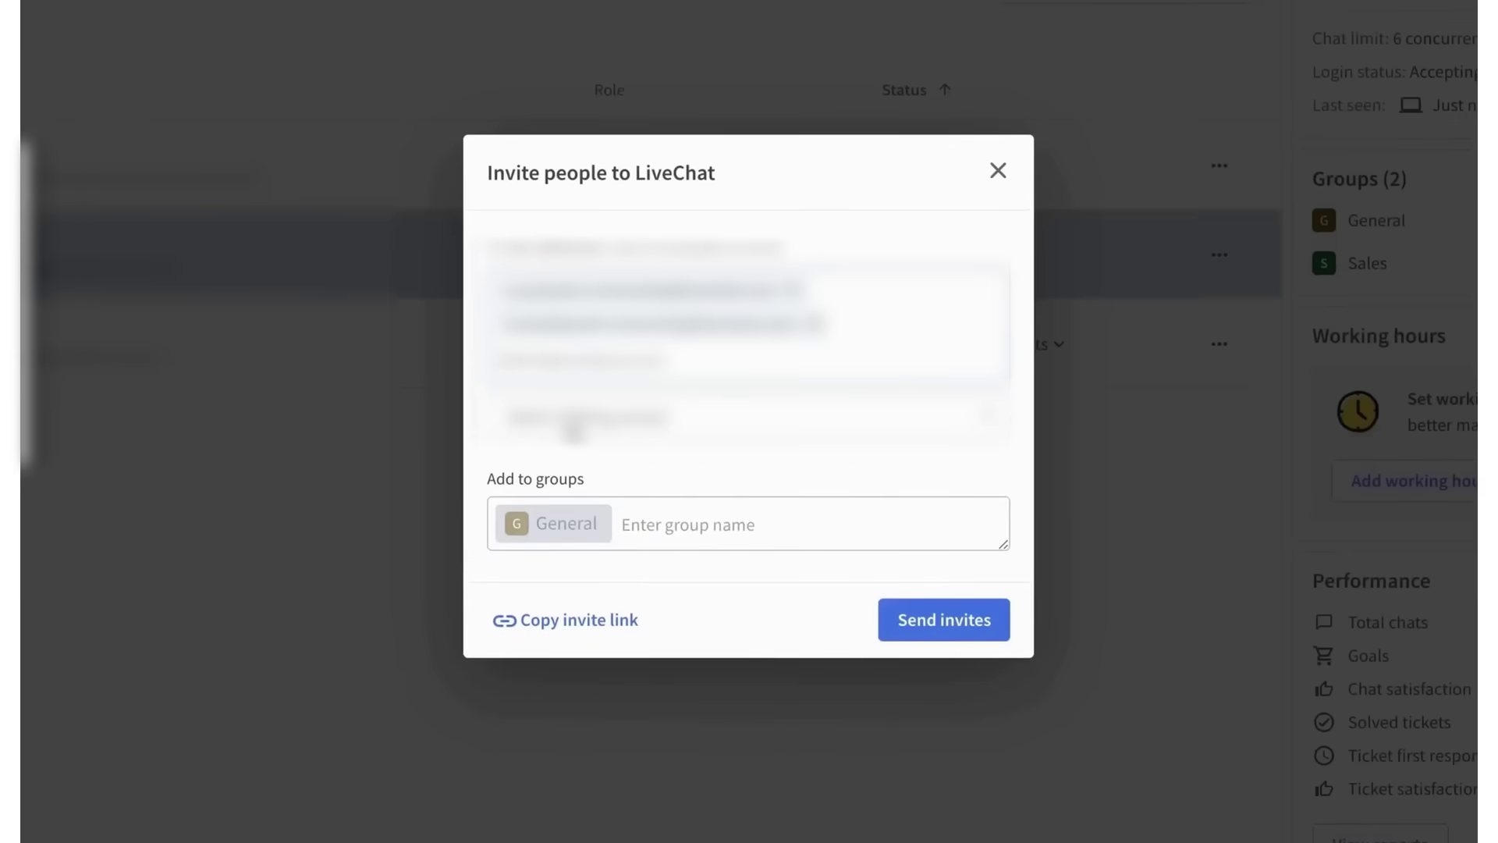
click(576, 426)
click(985, 421)
click(900, 515)
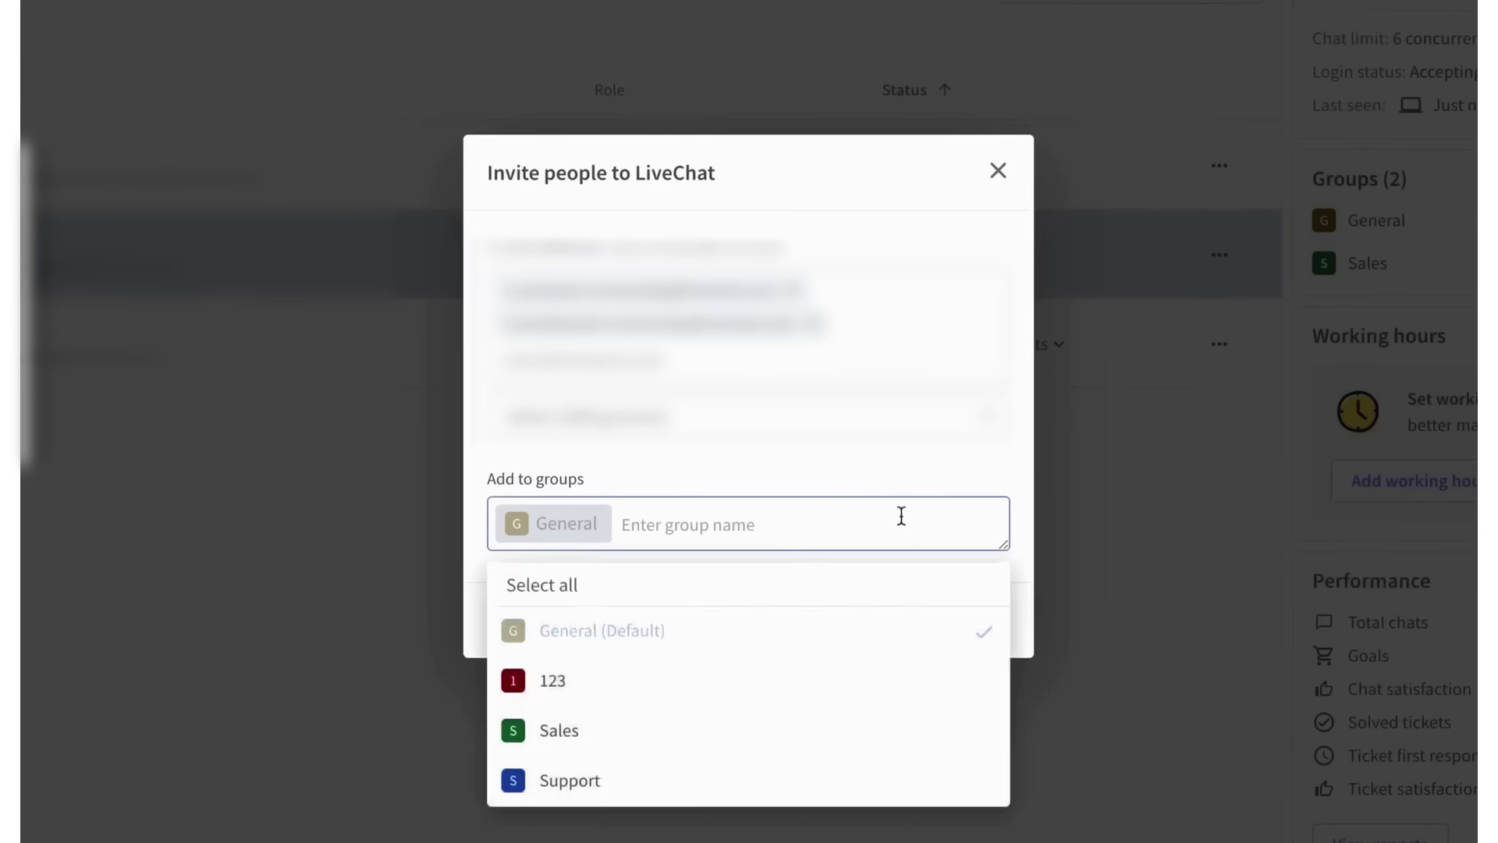
text(sales)
key(Return)
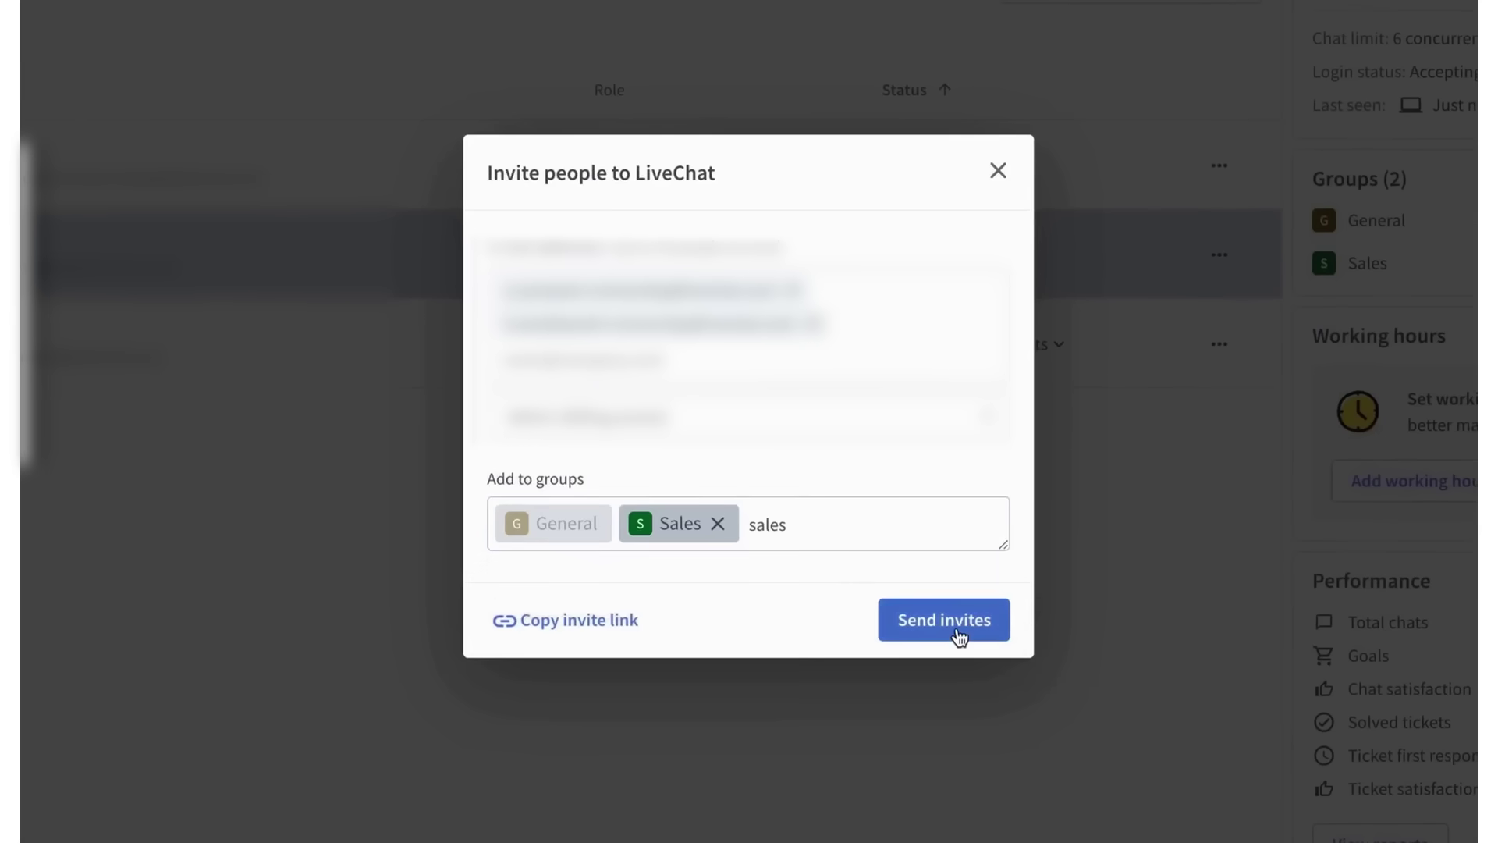
- Send the agent invitations, then start creating a new group under Groups
click(958, 632)
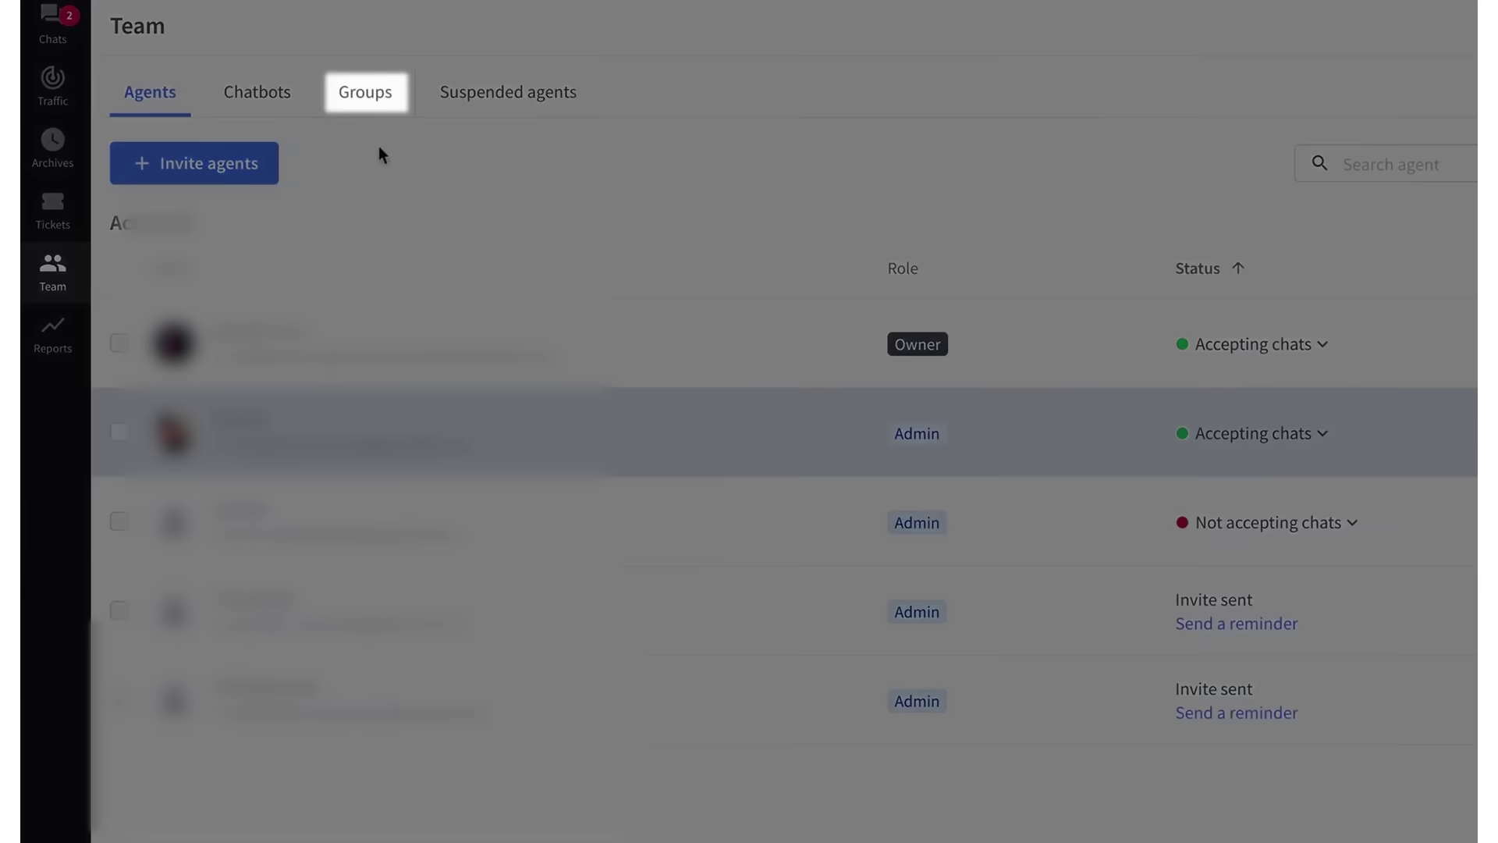
click(367, 94)
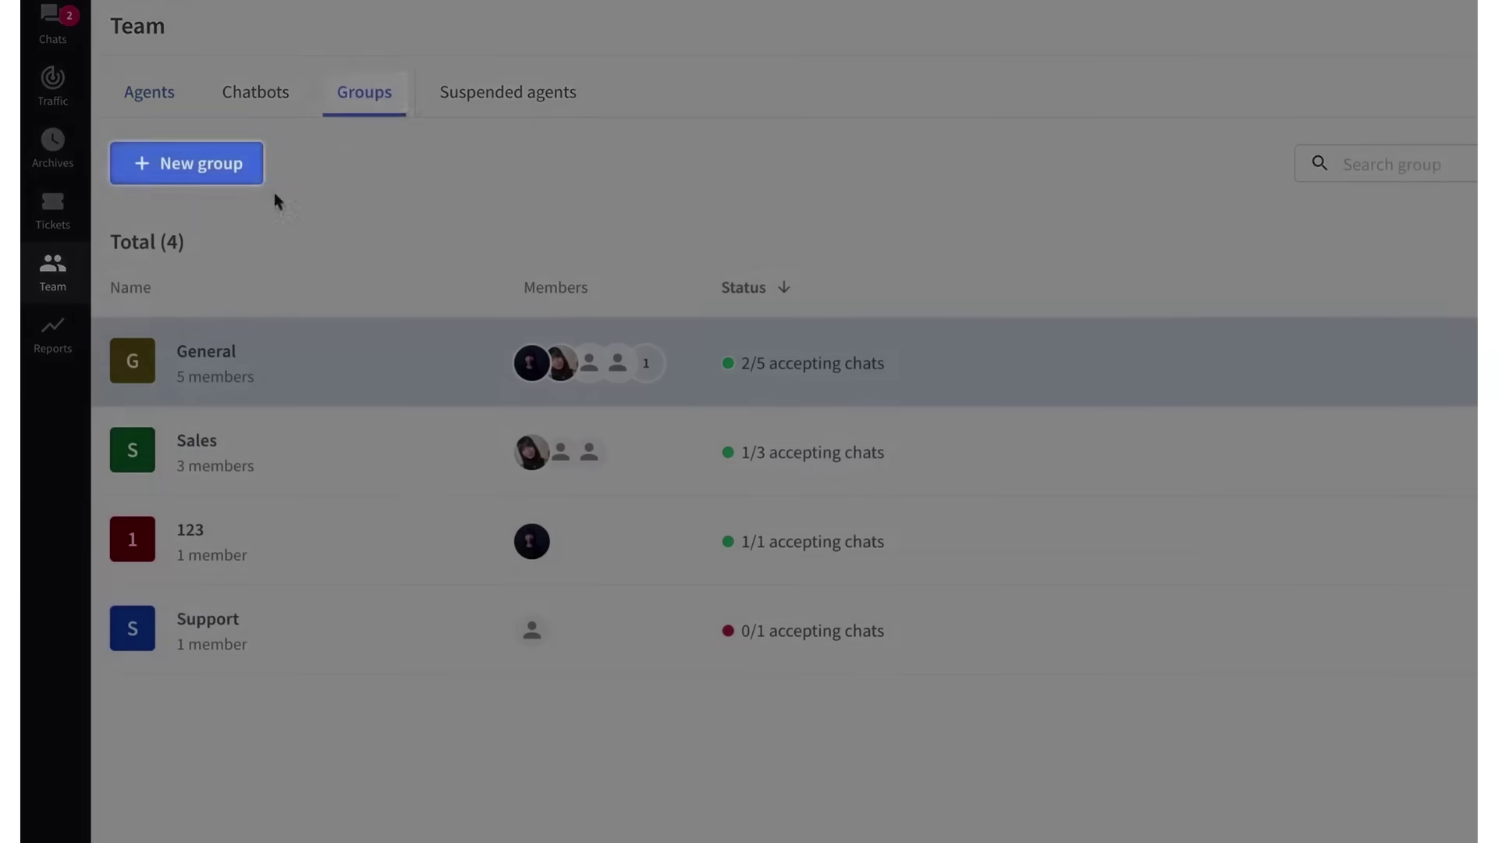
click(224, 172)
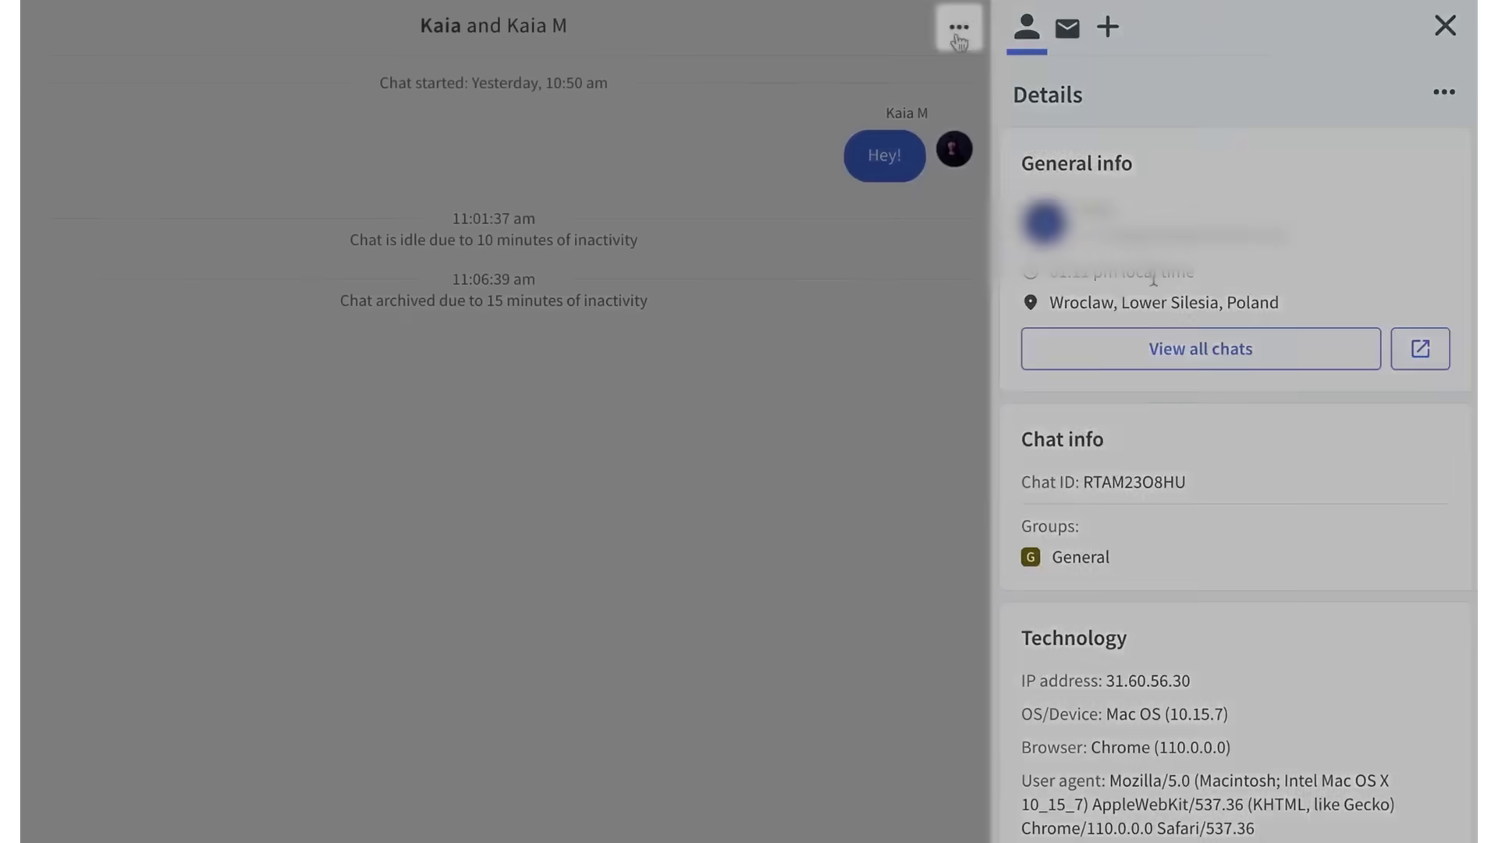
- Tag the current chat with noresponse
click(959, 28)
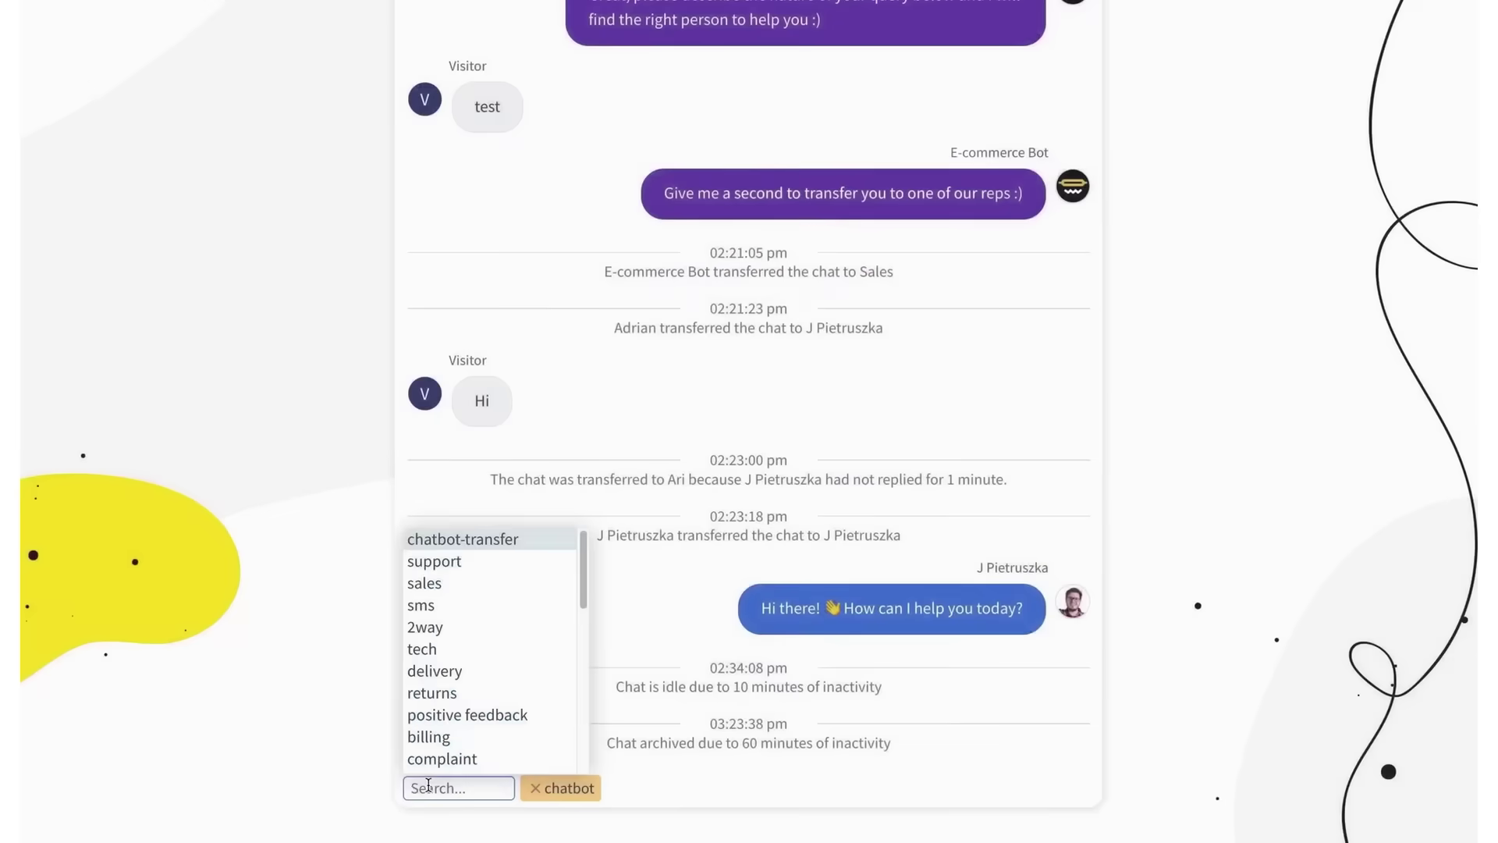
text(no)
click(441, 742)
click(437, 787)
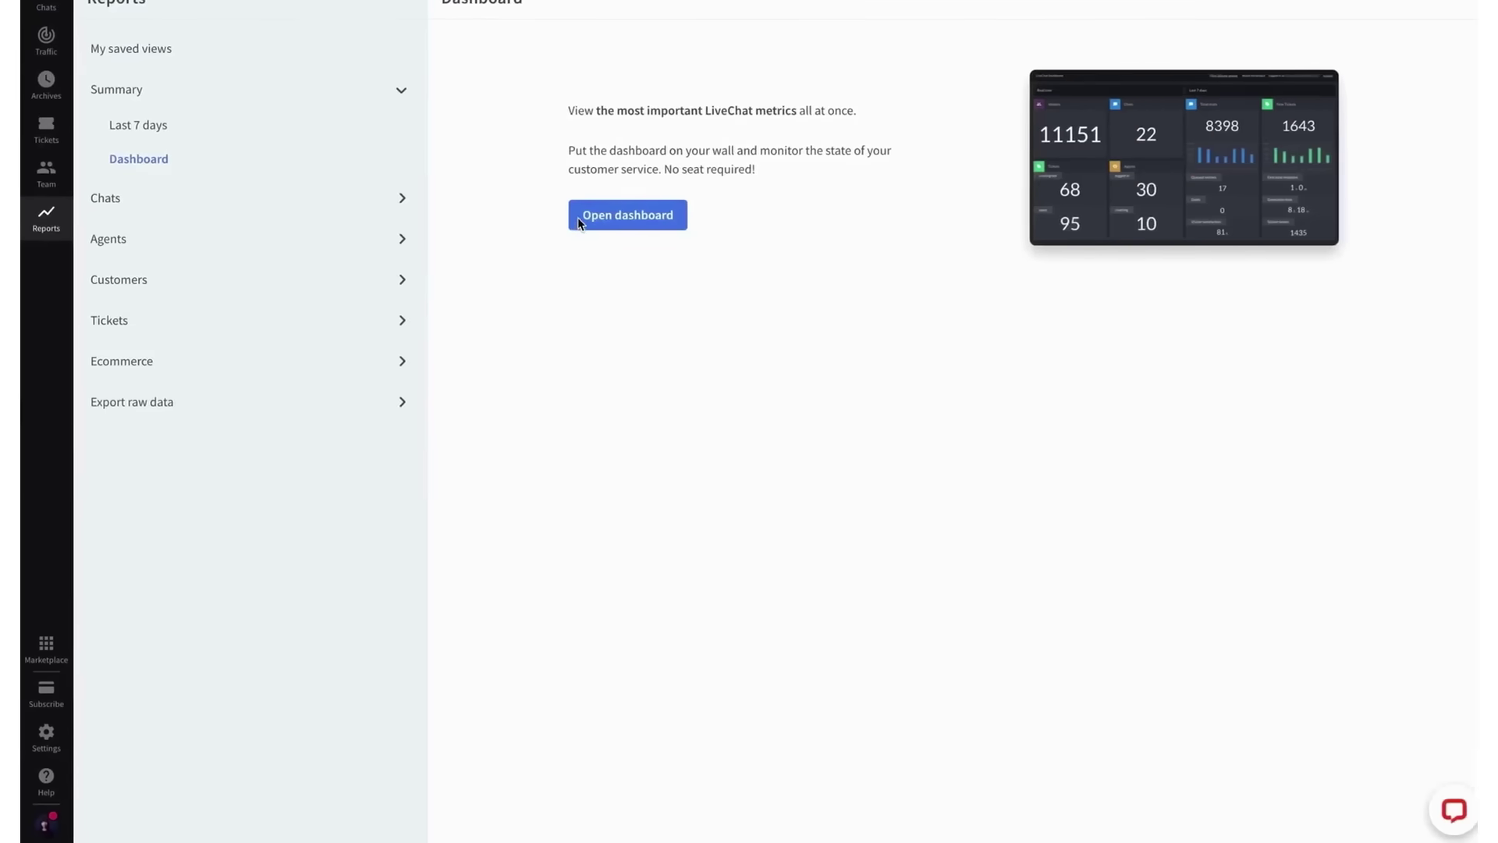
- Review the Total chats, Agents performance and Queued customers reports
click(358, 195)
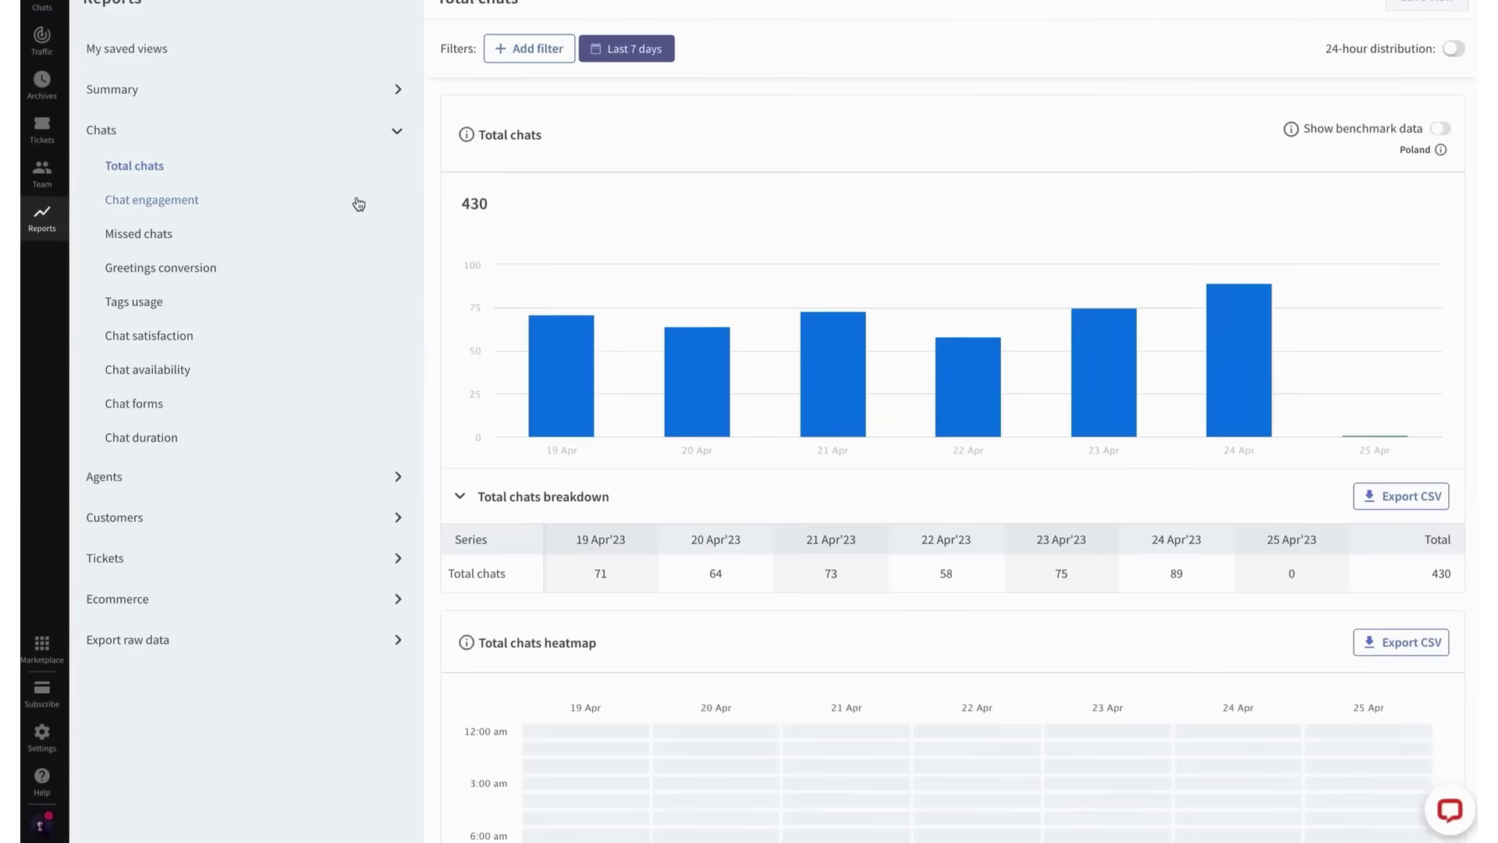
click(153, 476)
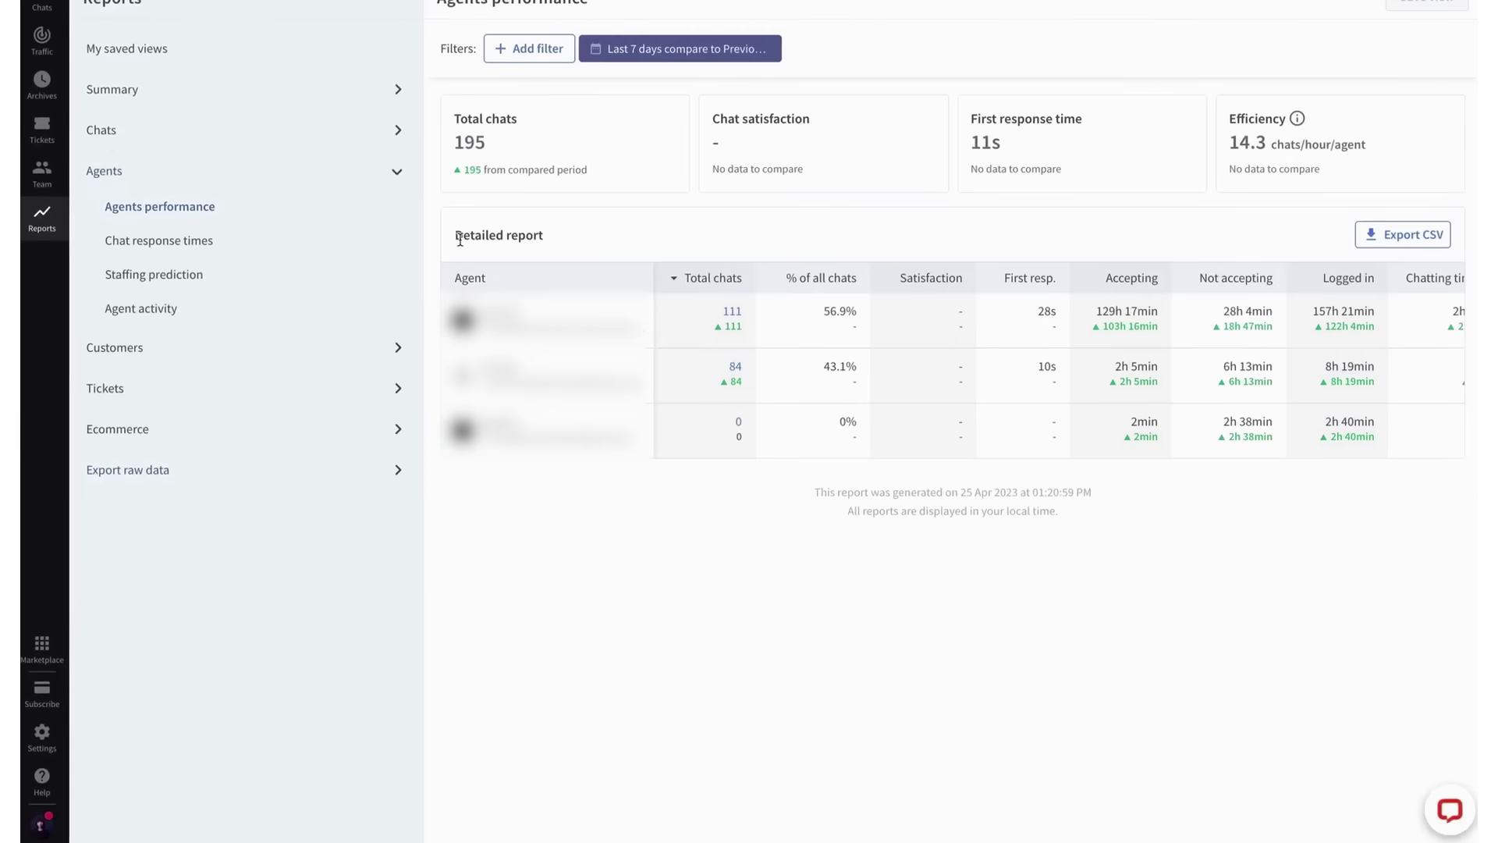
click(139, 350)
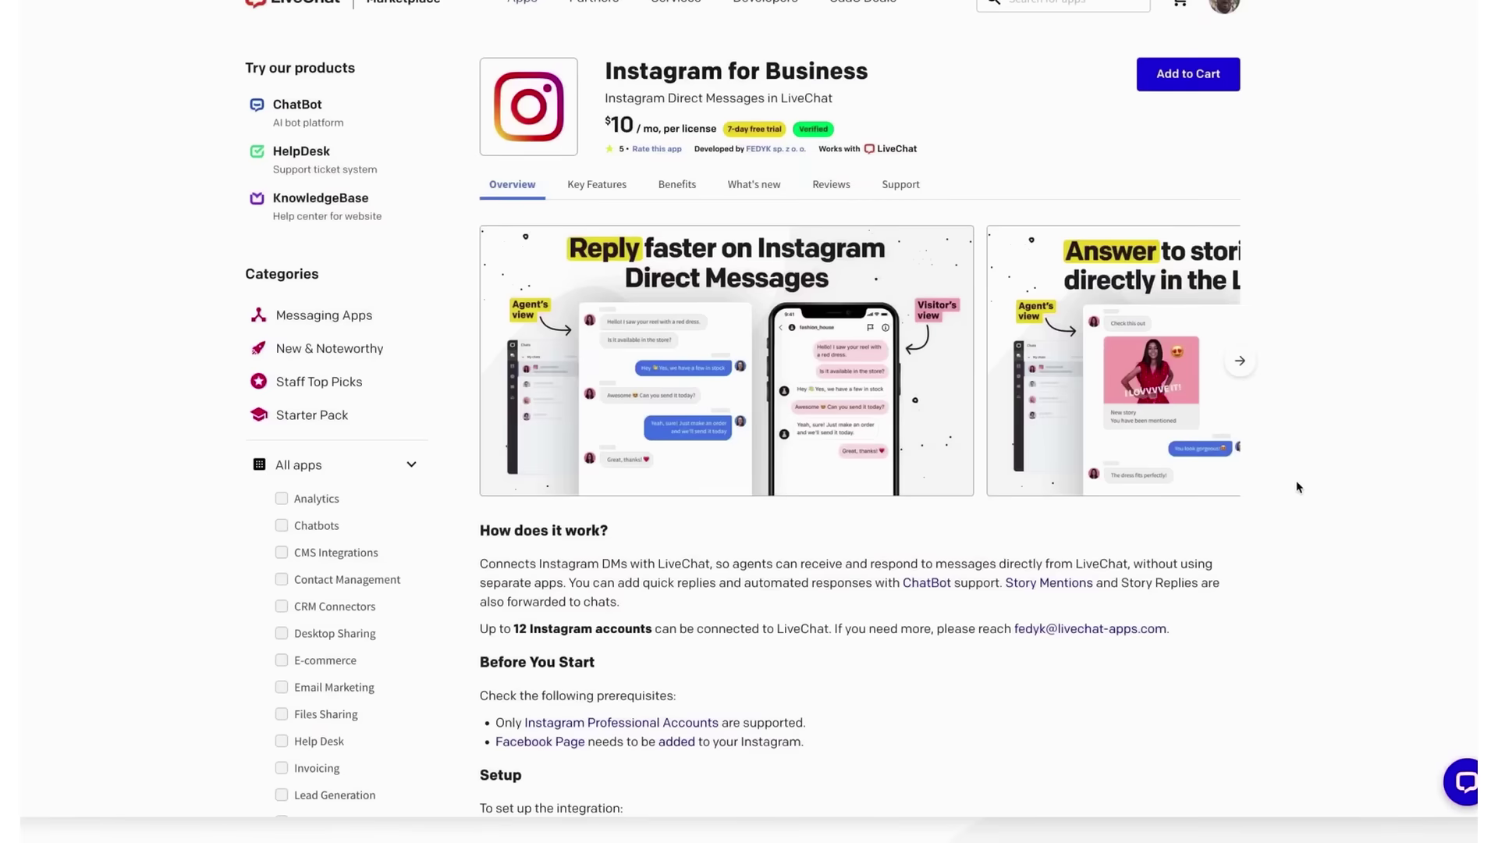
scroll(1298, 485, down, 3)
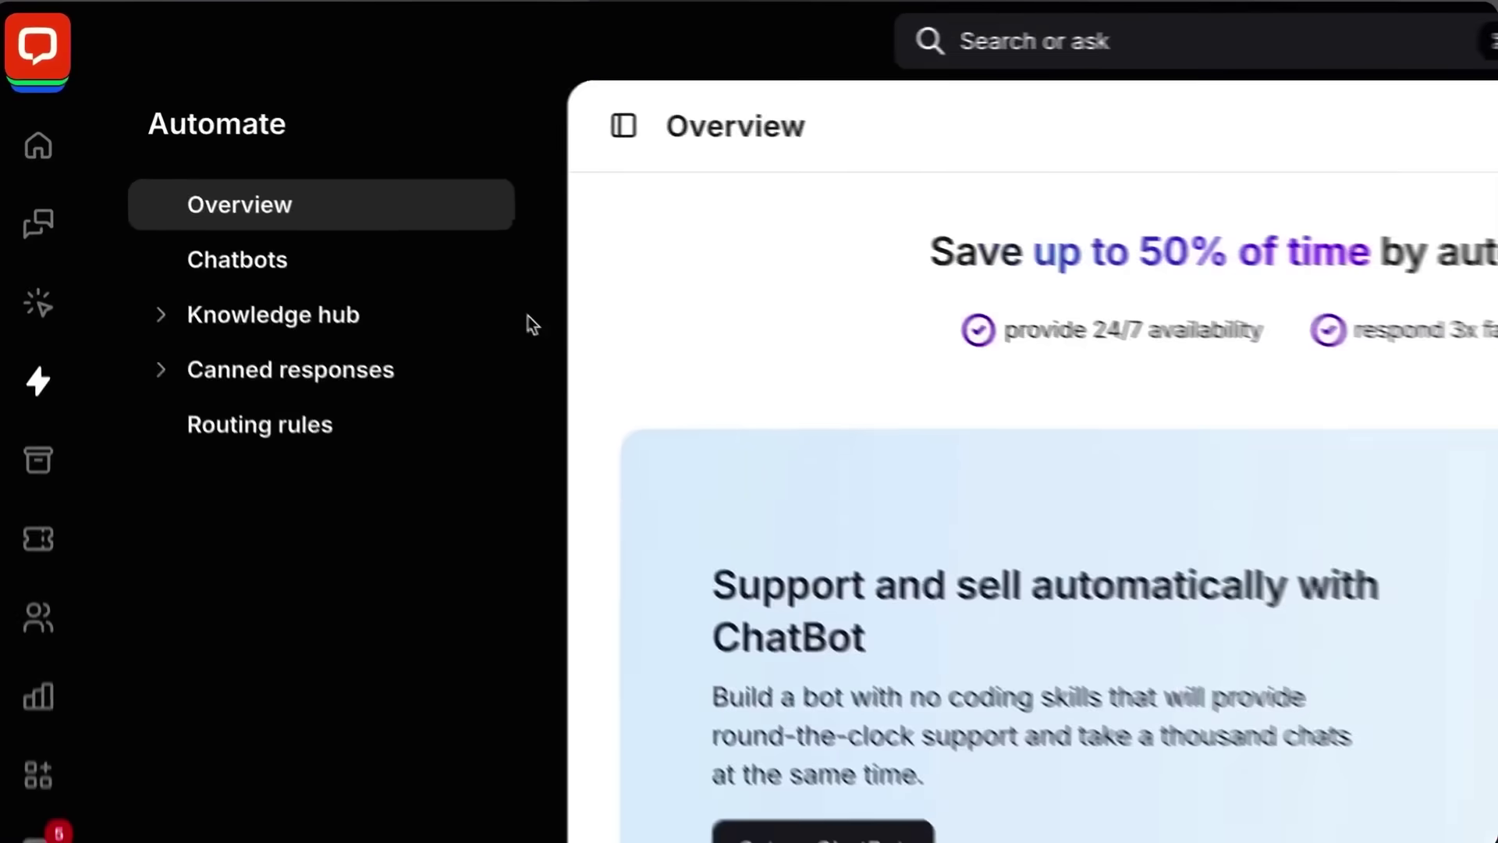
- Check all knowledge hub sources, then ask full-screen Copilot 'hey, copilot, do we have any desk lamps'
click(221, 198)
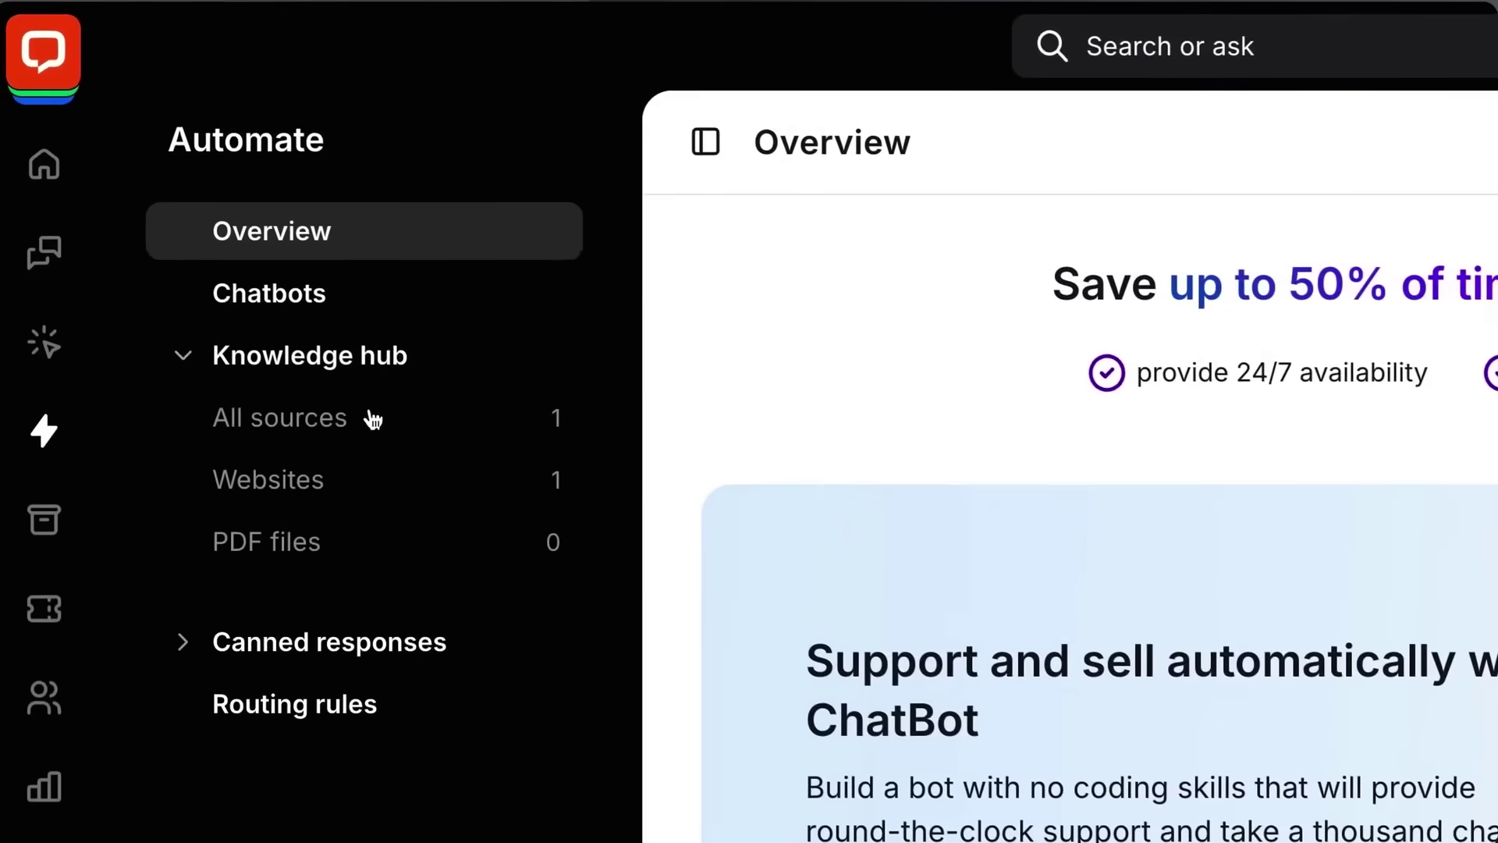
click(369, 416)
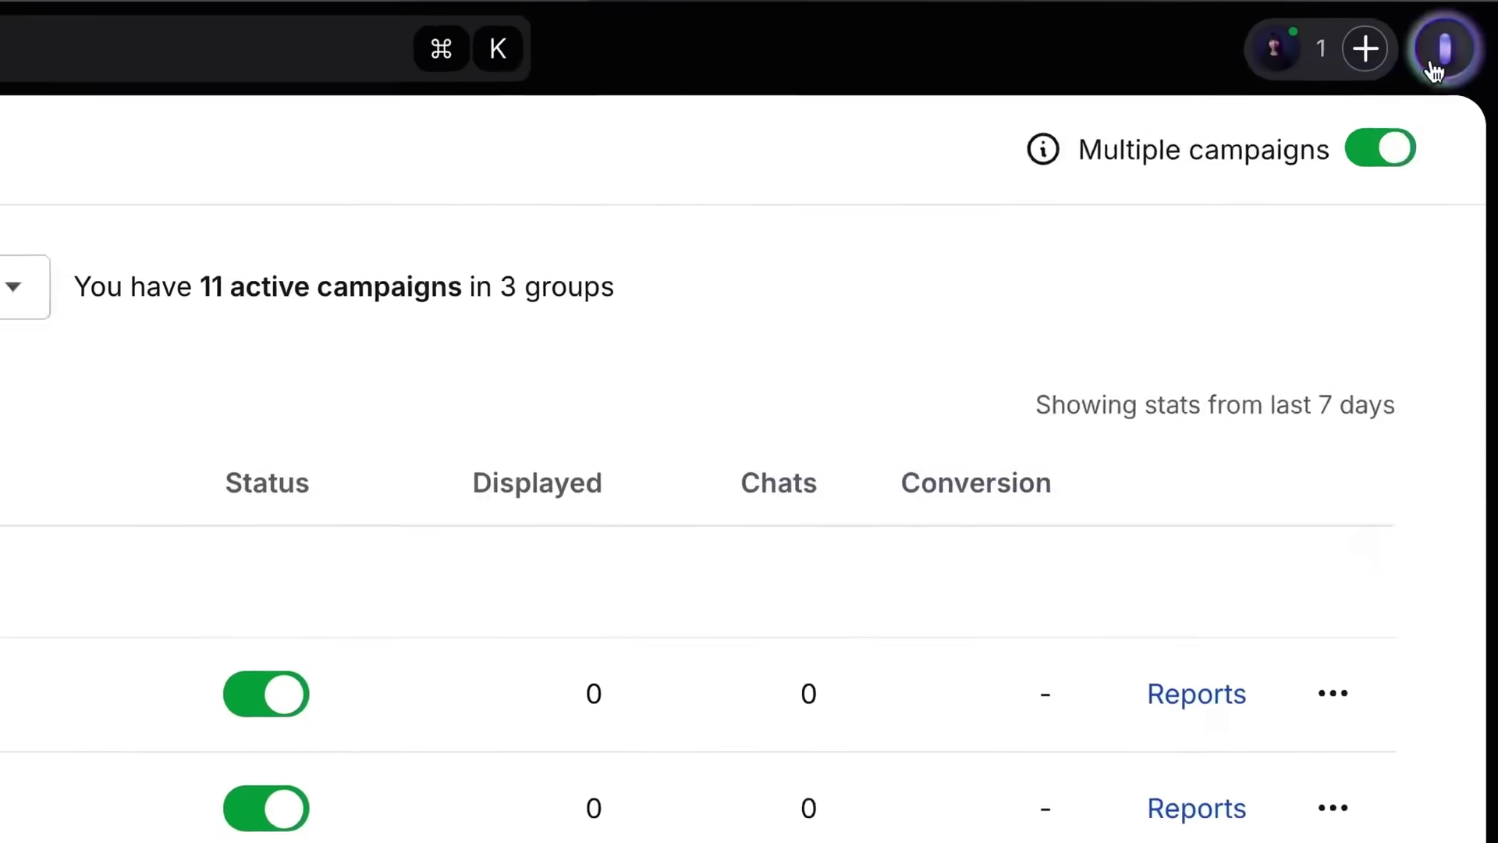
click(1440, 54)
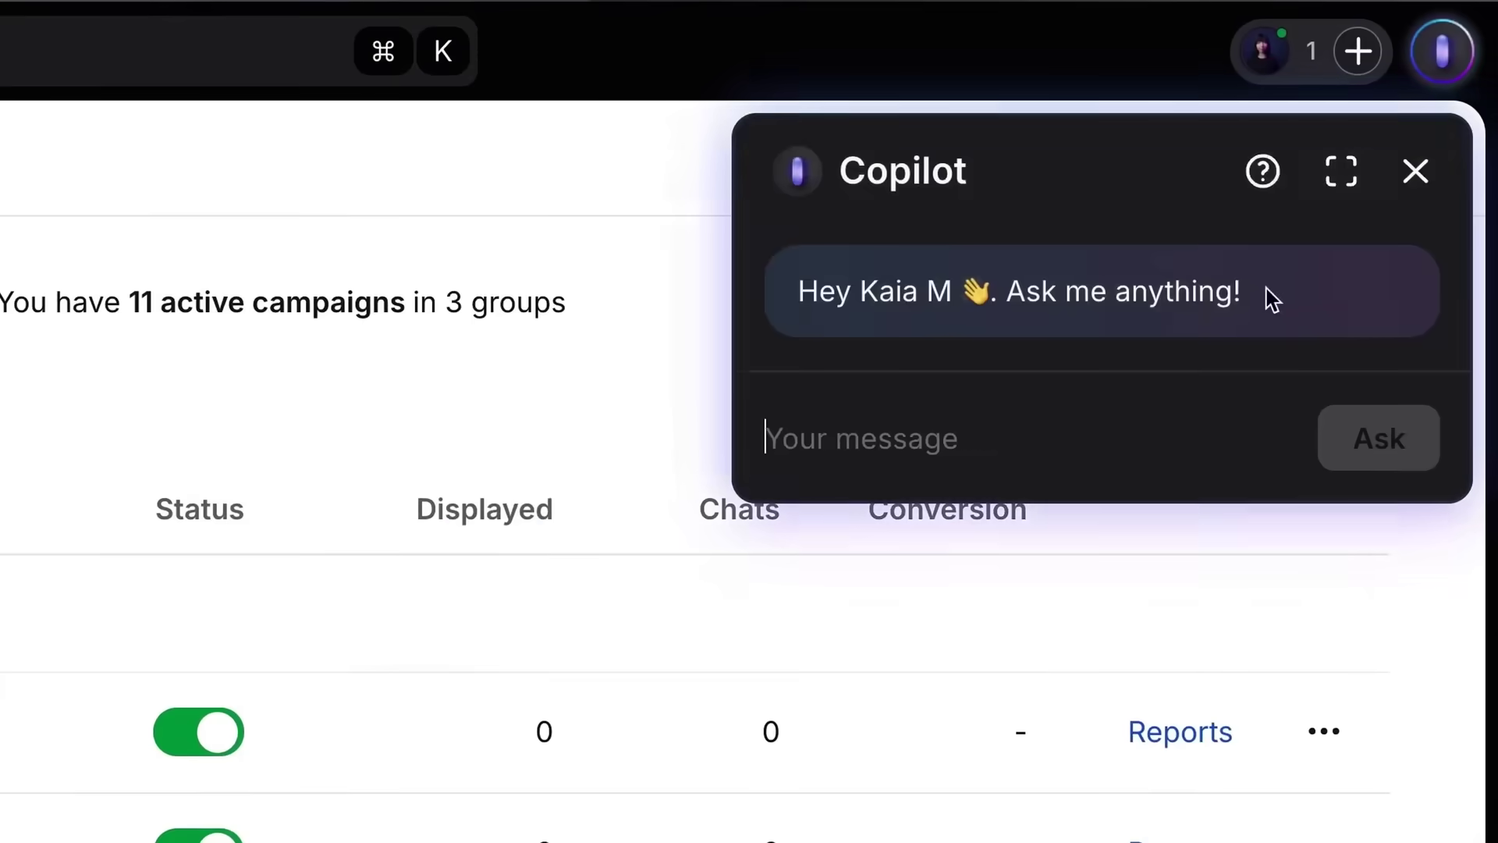
click(1340, 175)
text(hey, copilot, do we have any desk lamps?)
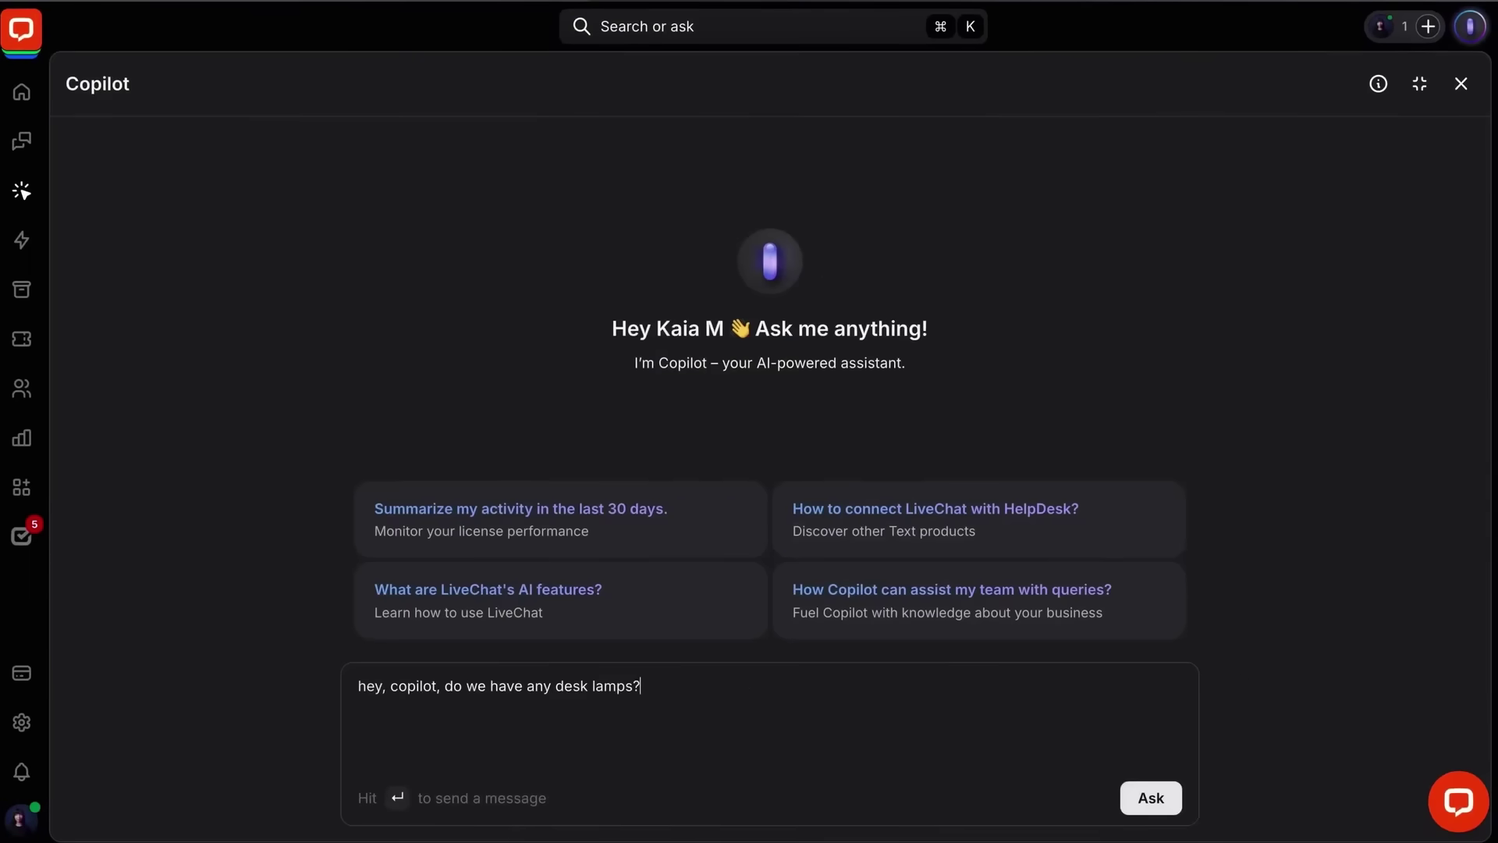
key(Return)
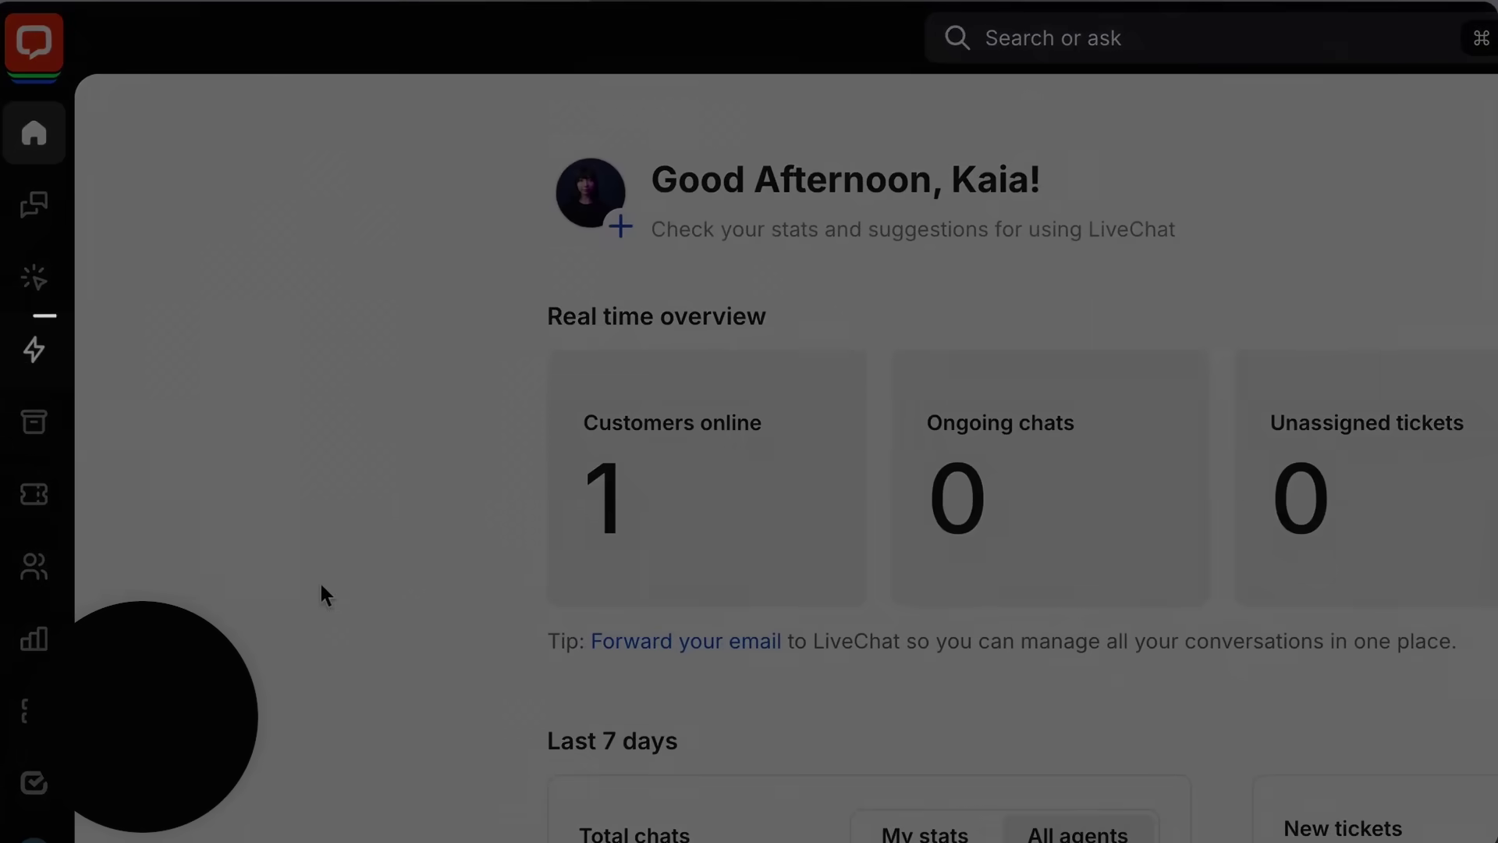
- Start a new website knowledge source scoped to All pages and show its More settings
click(50, 355)
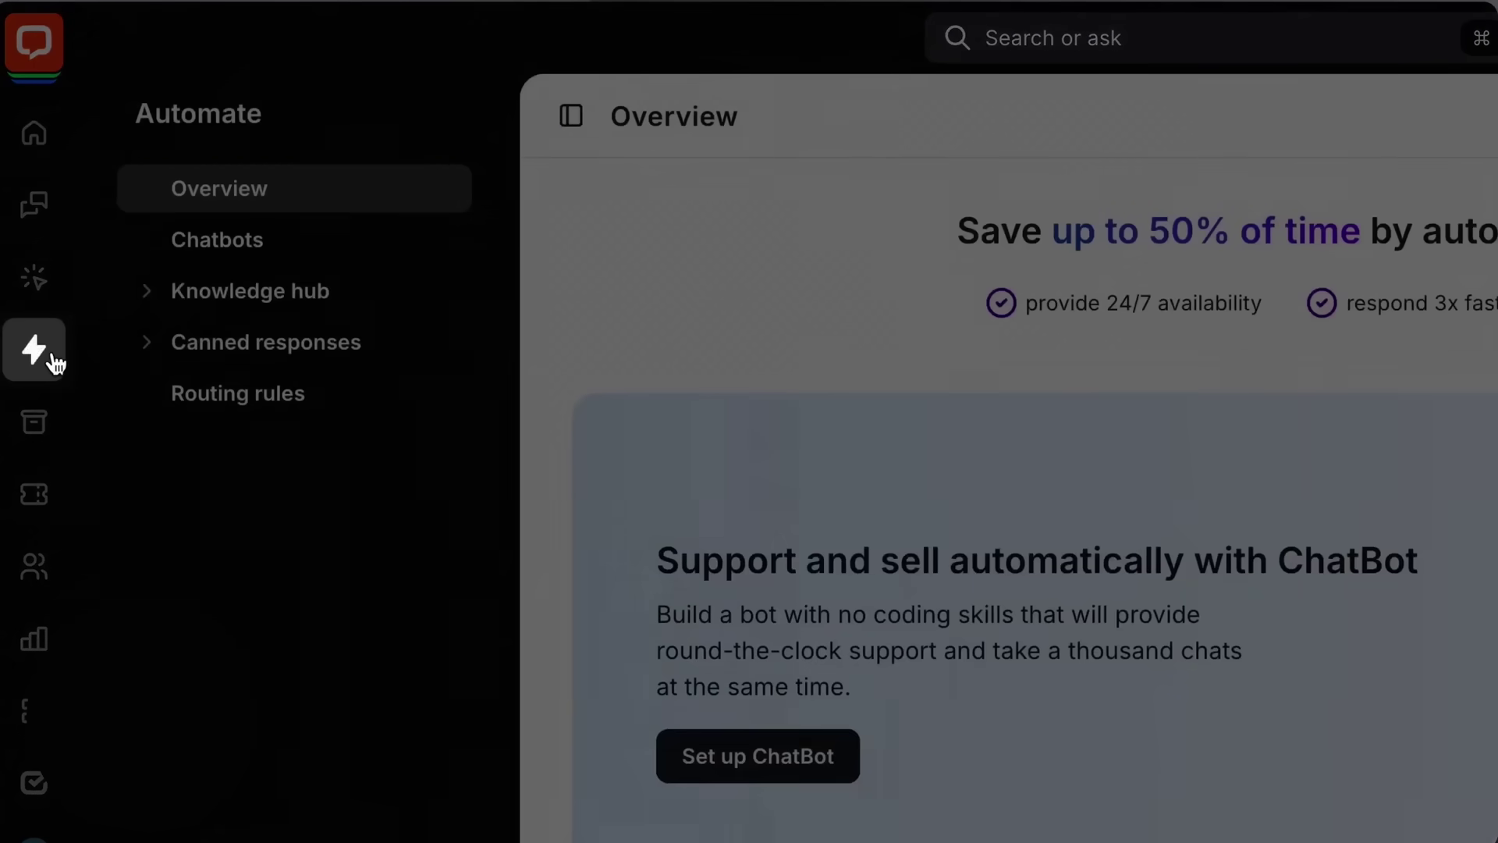
click(222, 290)
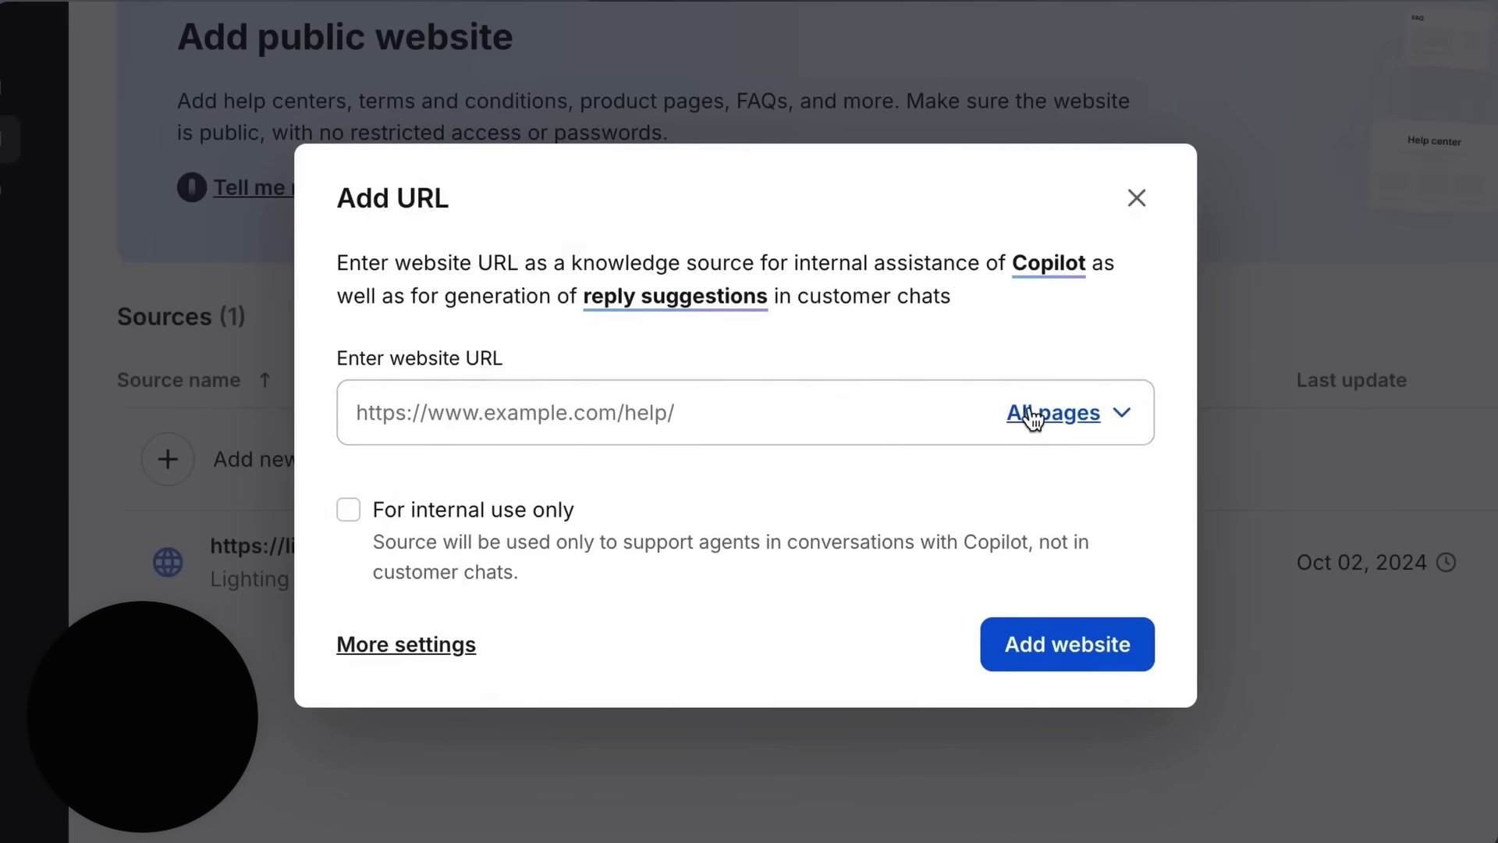
click(1032, 415)
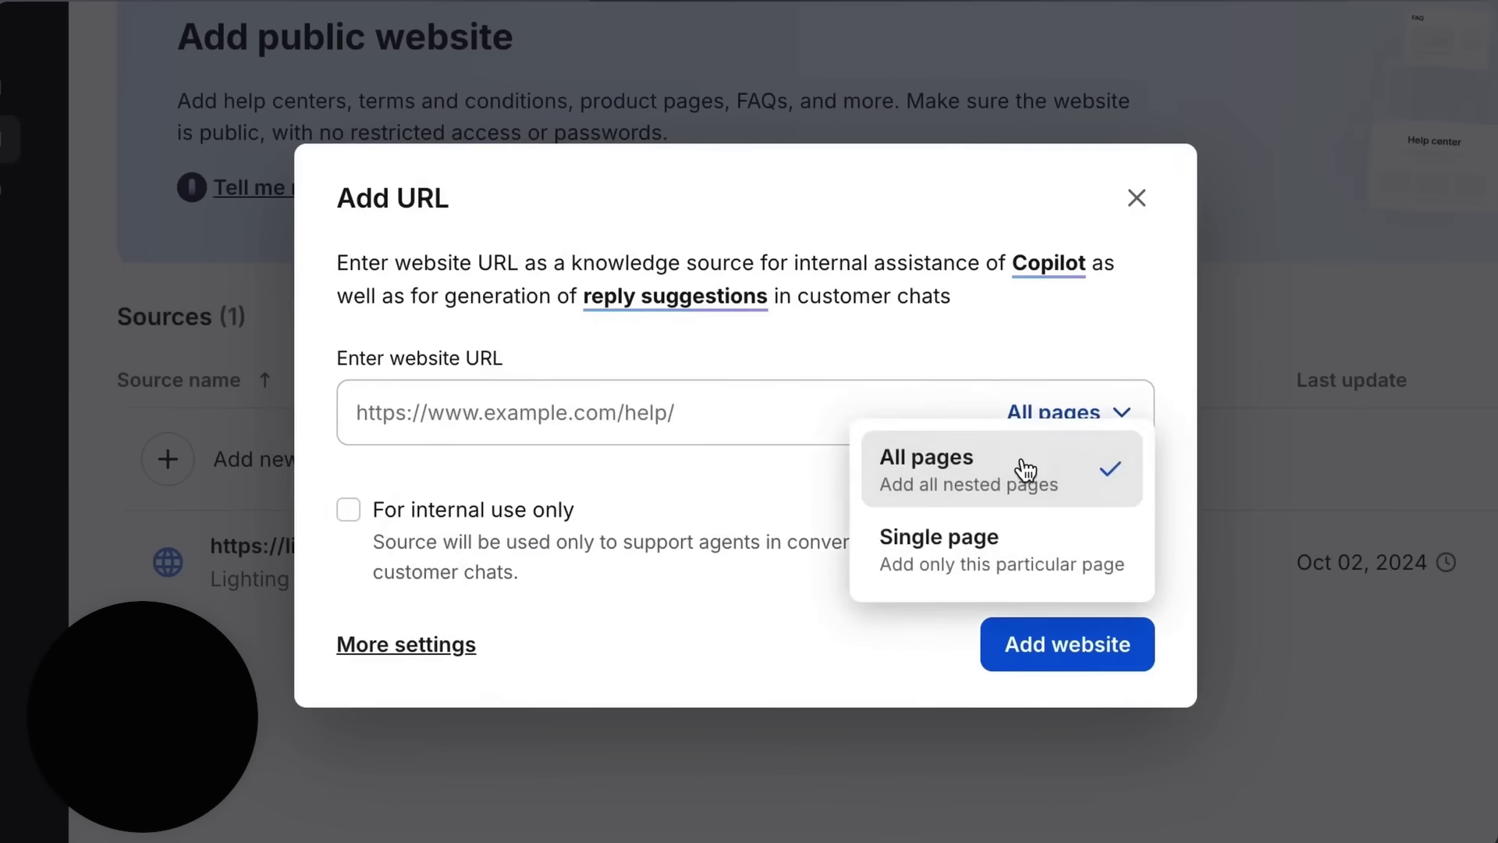
click(774, 458)
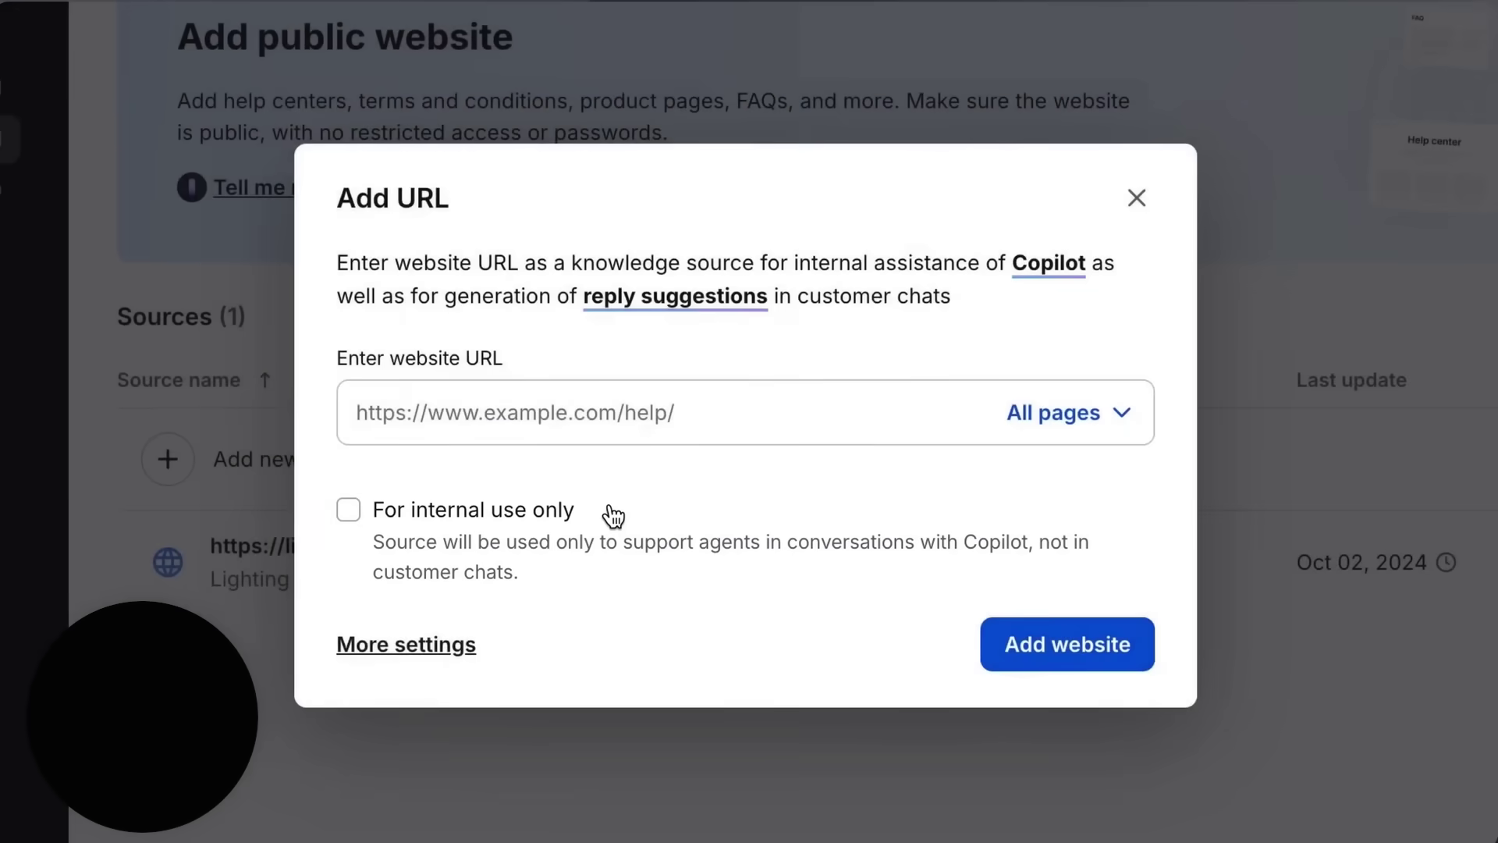
click(455, 646)
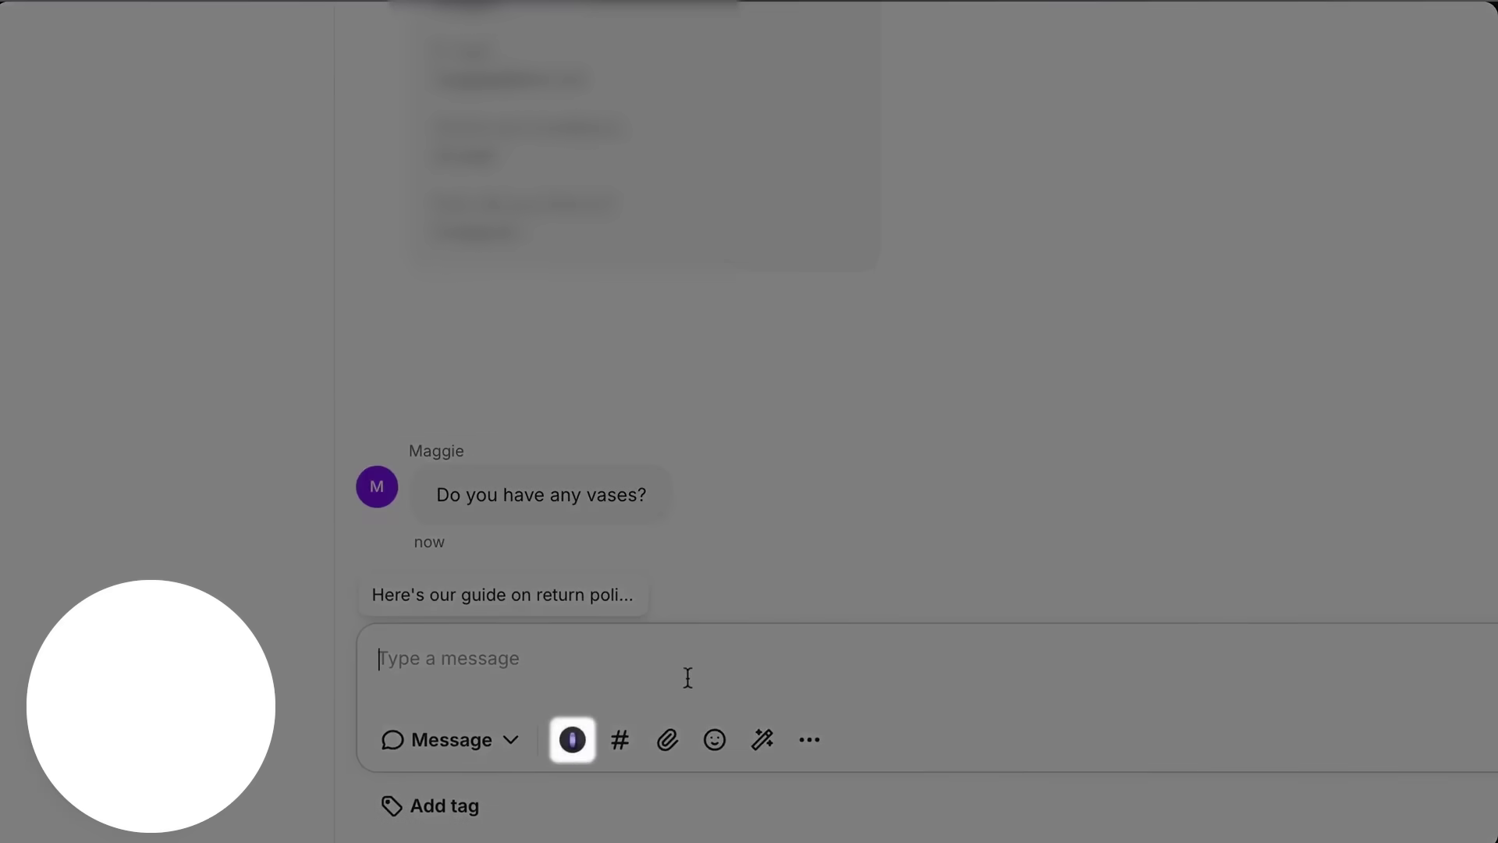
- Send Copilot-suggested replies with vase details and a link to the vases collection
click(573, 749)
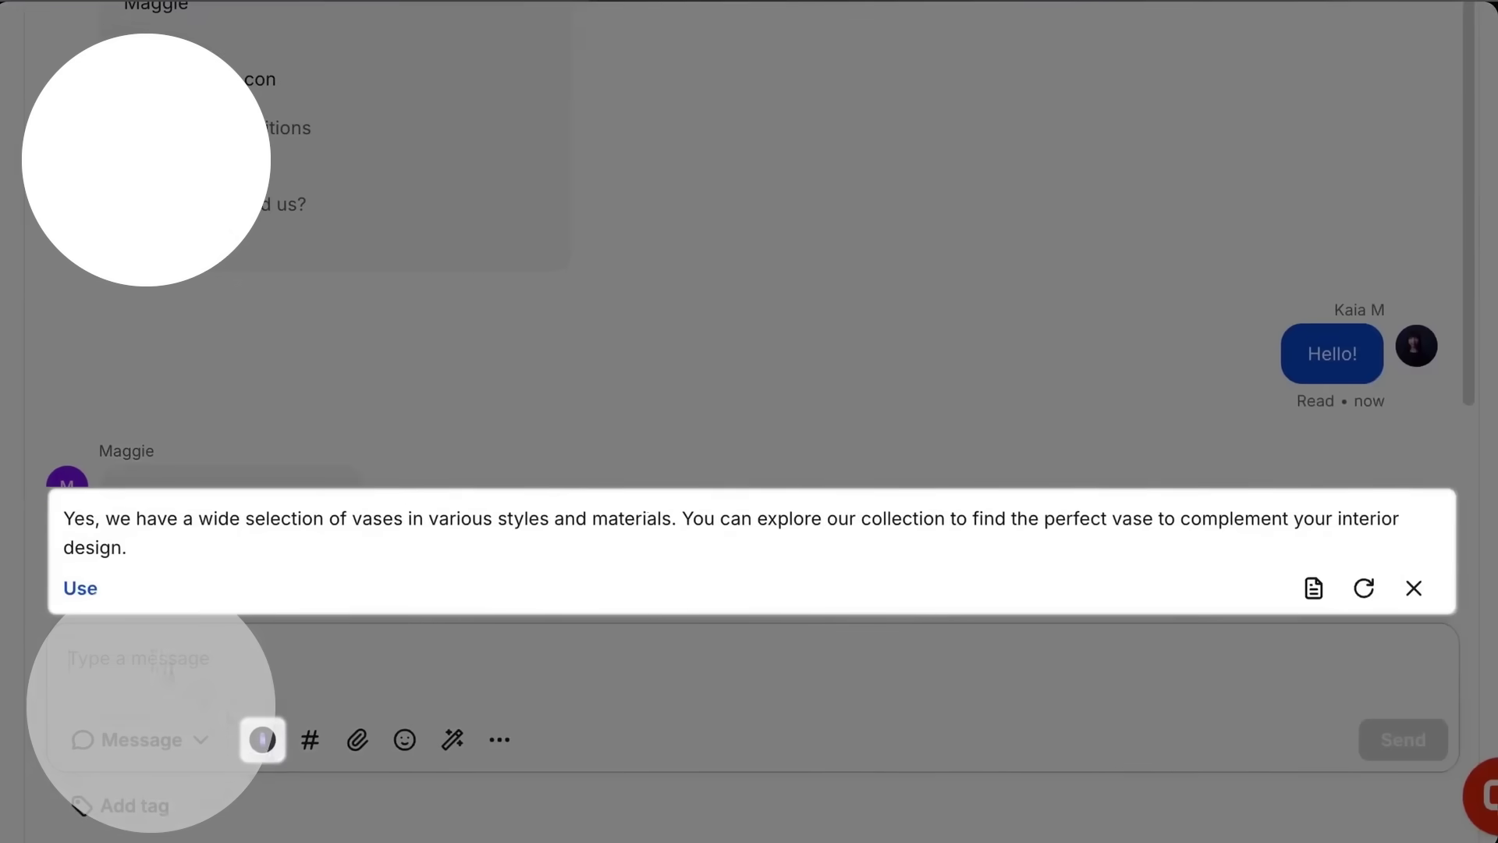
click(385, 591)
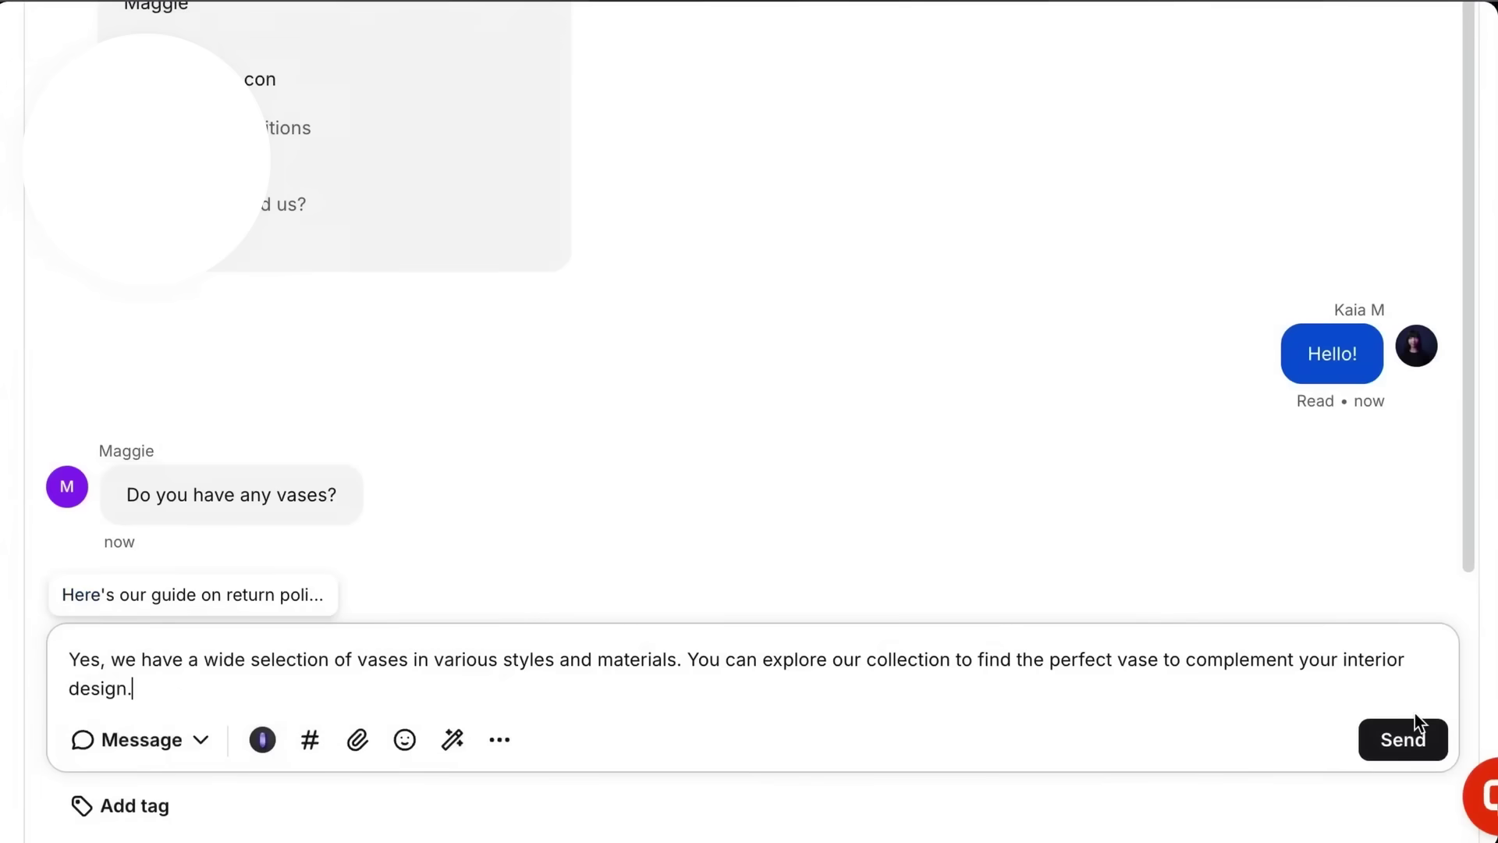
click(1419, 738)
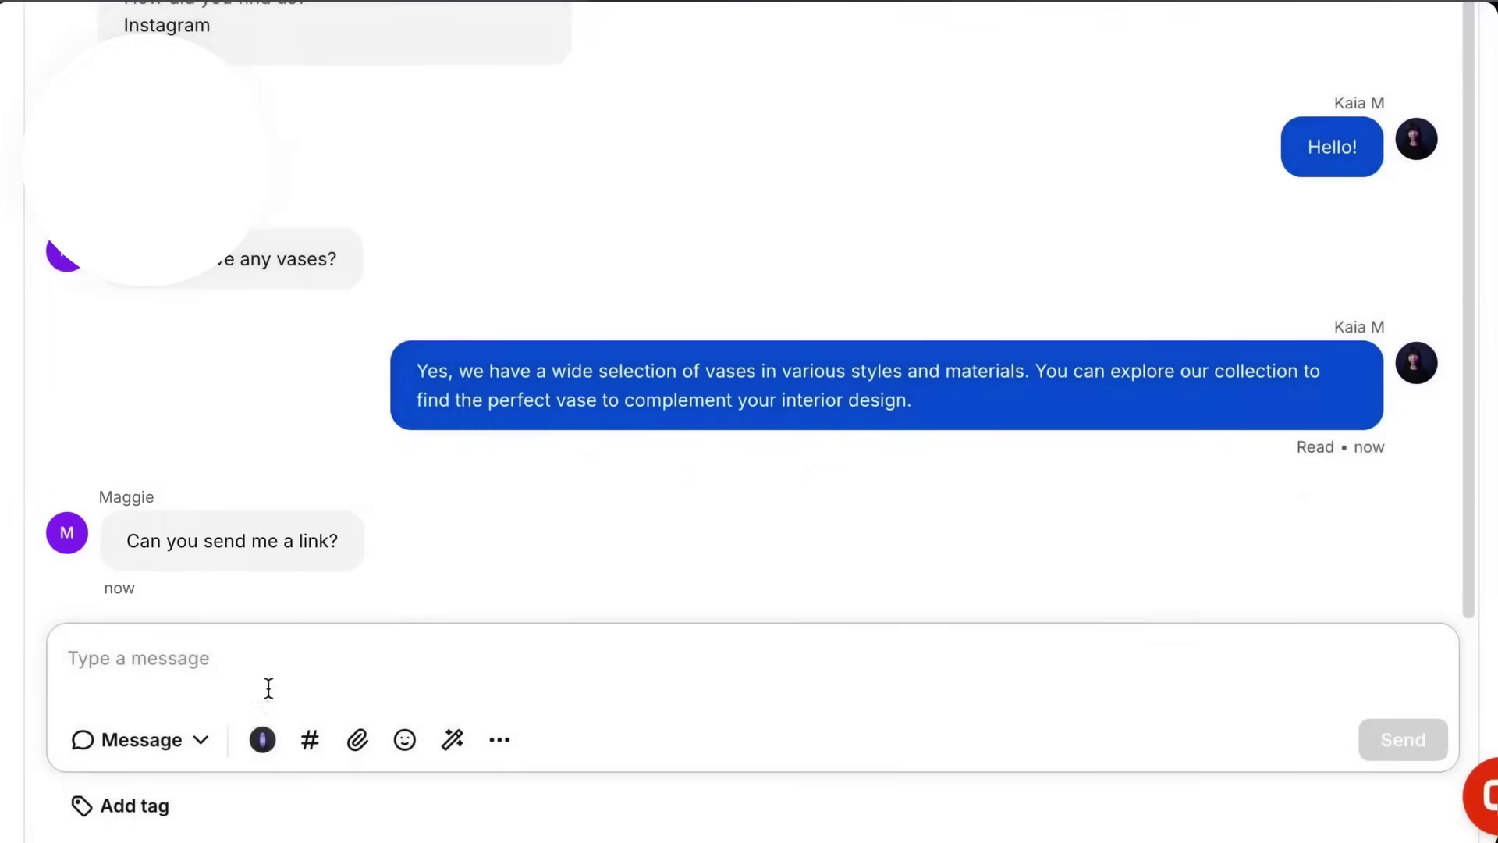
click(262, 742)
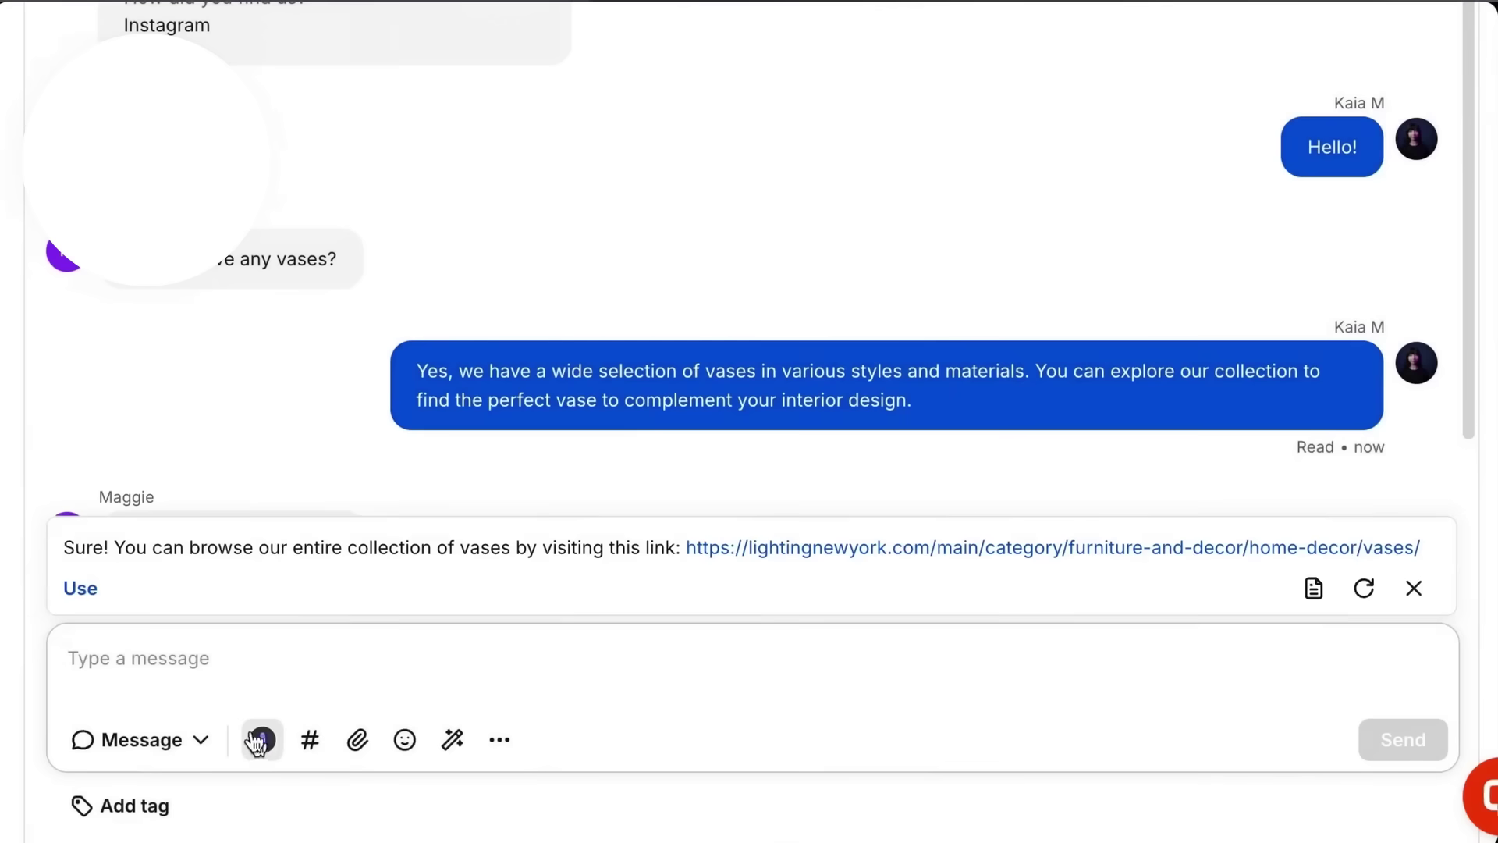
click(78, 587)
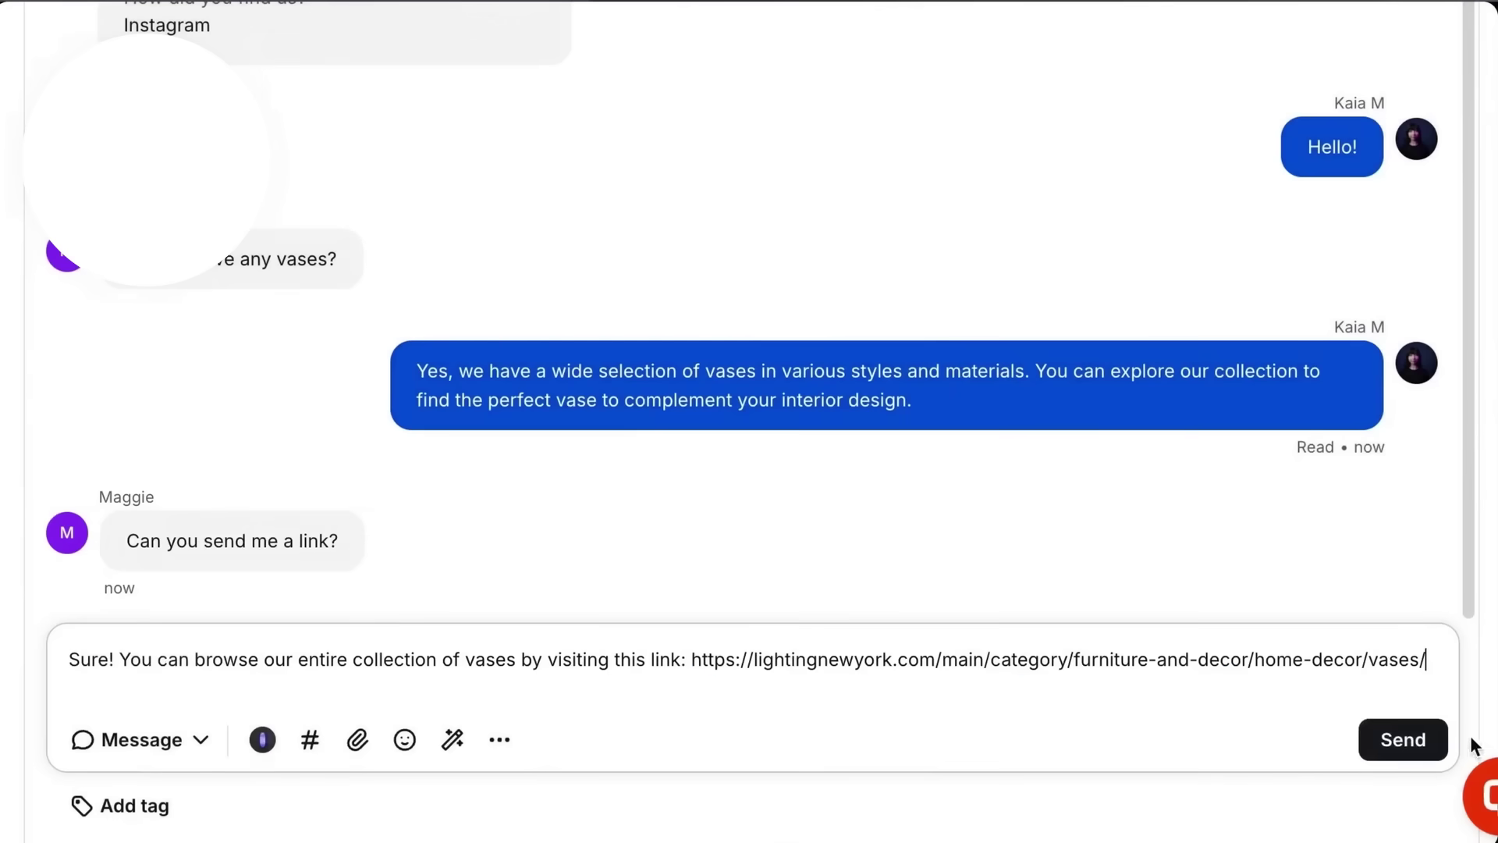
click(1403, 739)
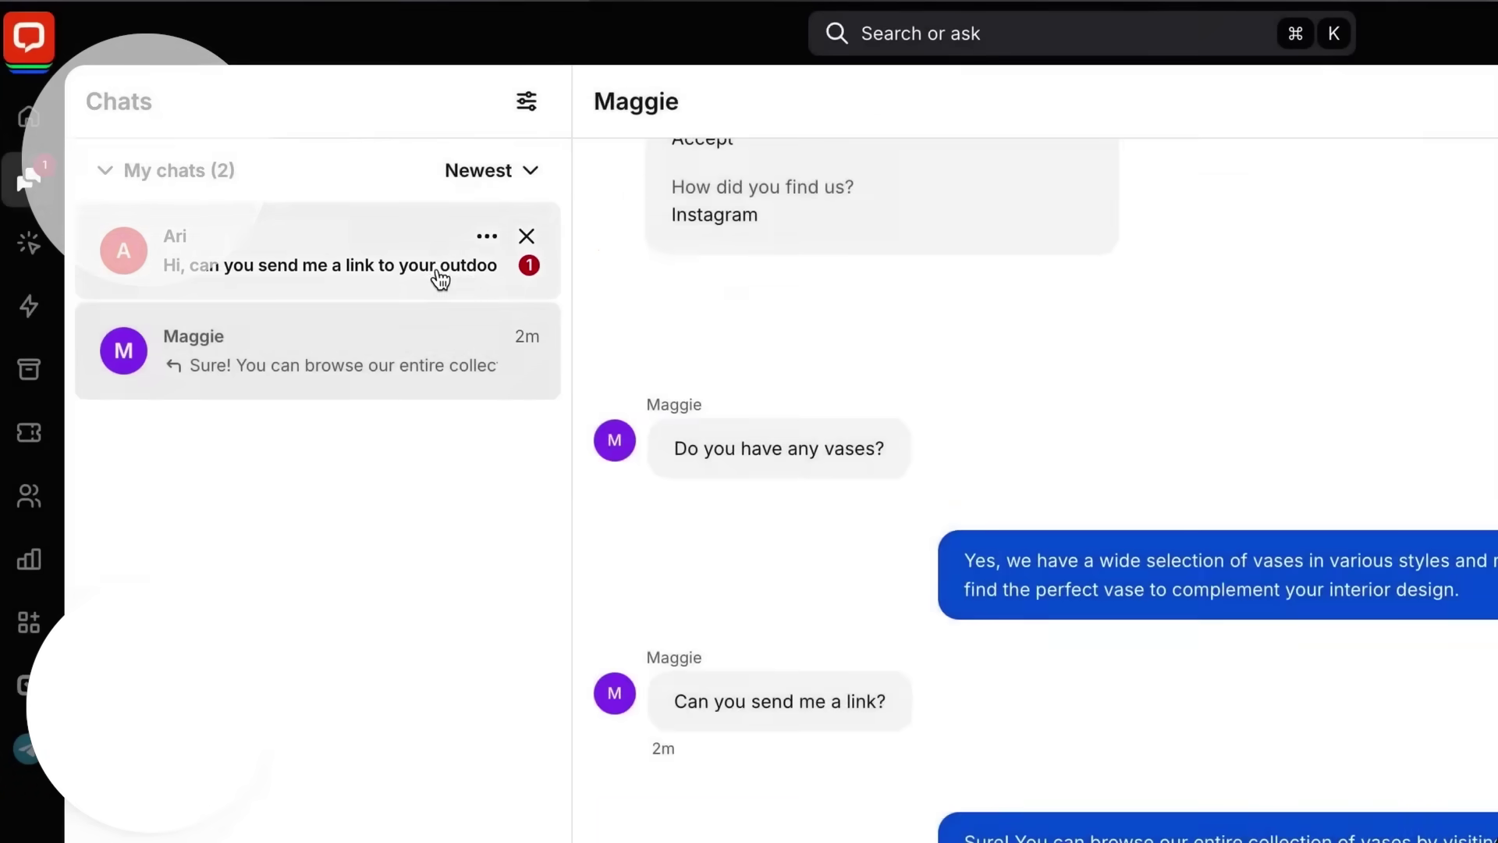
- In the new outdoor furniture chat, send Copilot's suggested category links
click(441, 275)
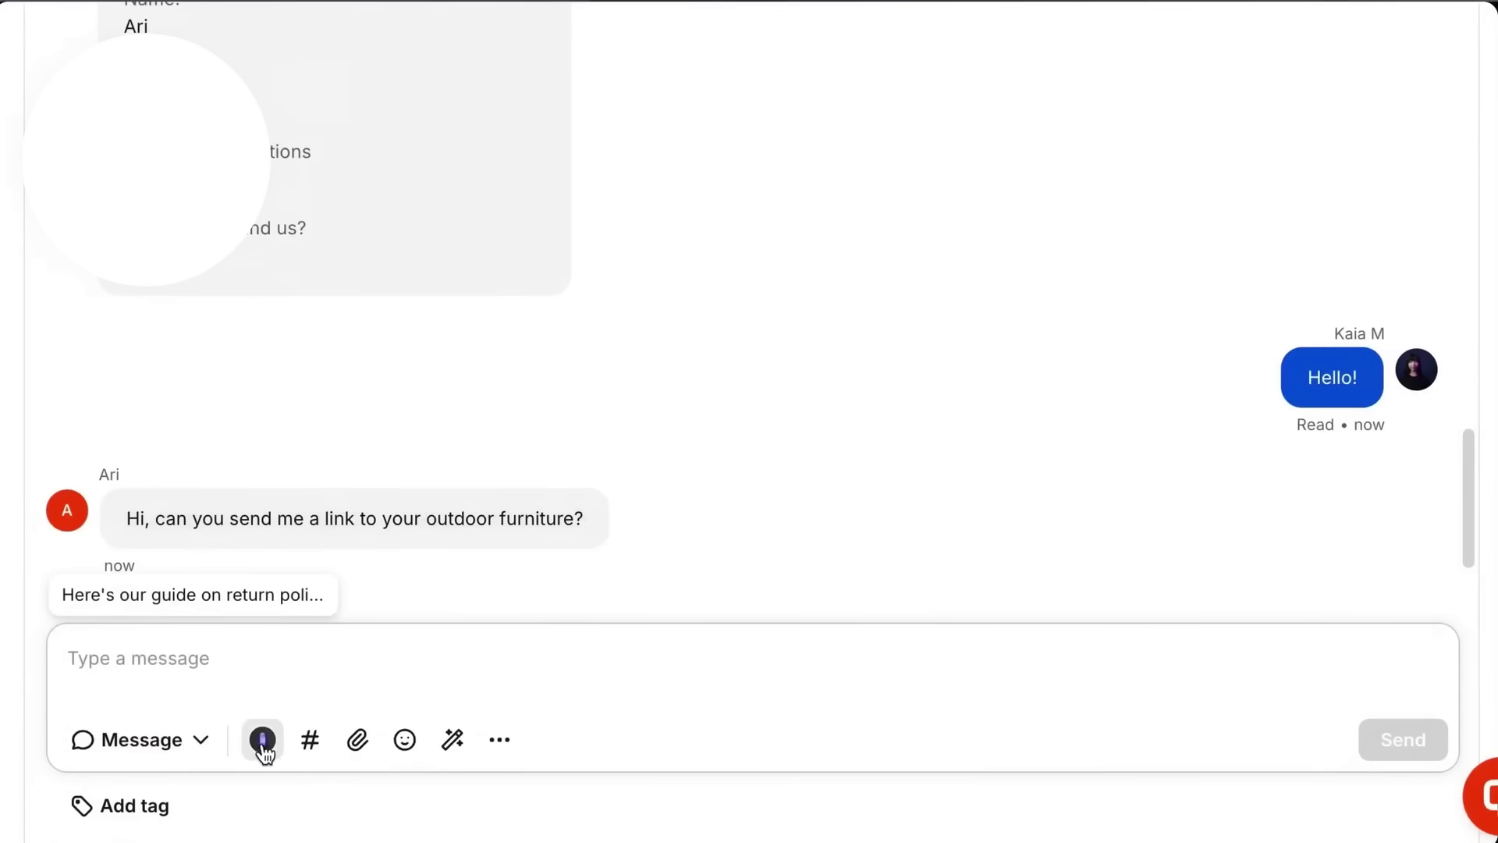
click(262, 740)
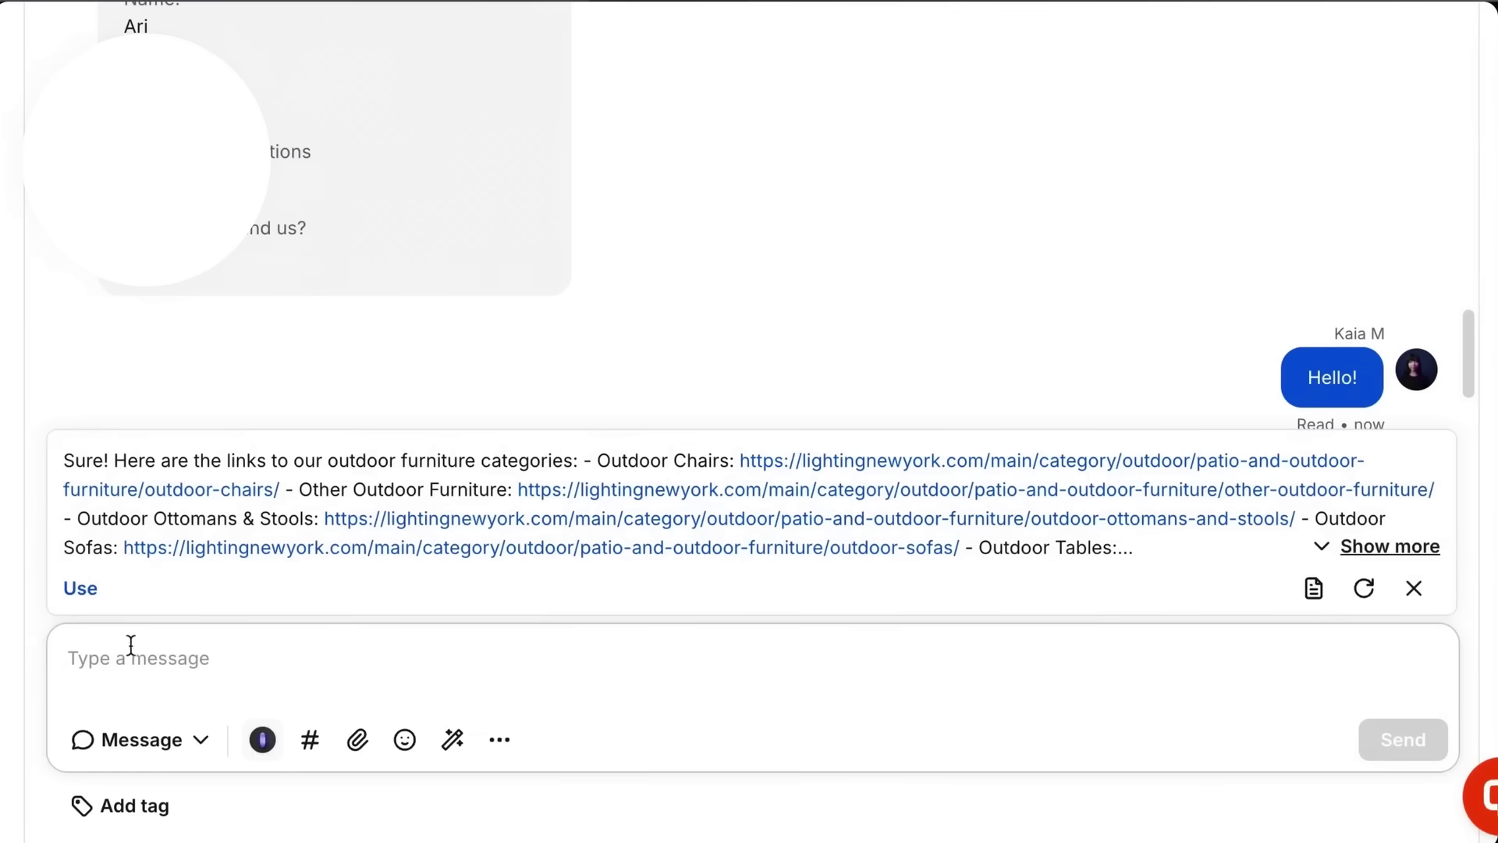
click(80, 590)
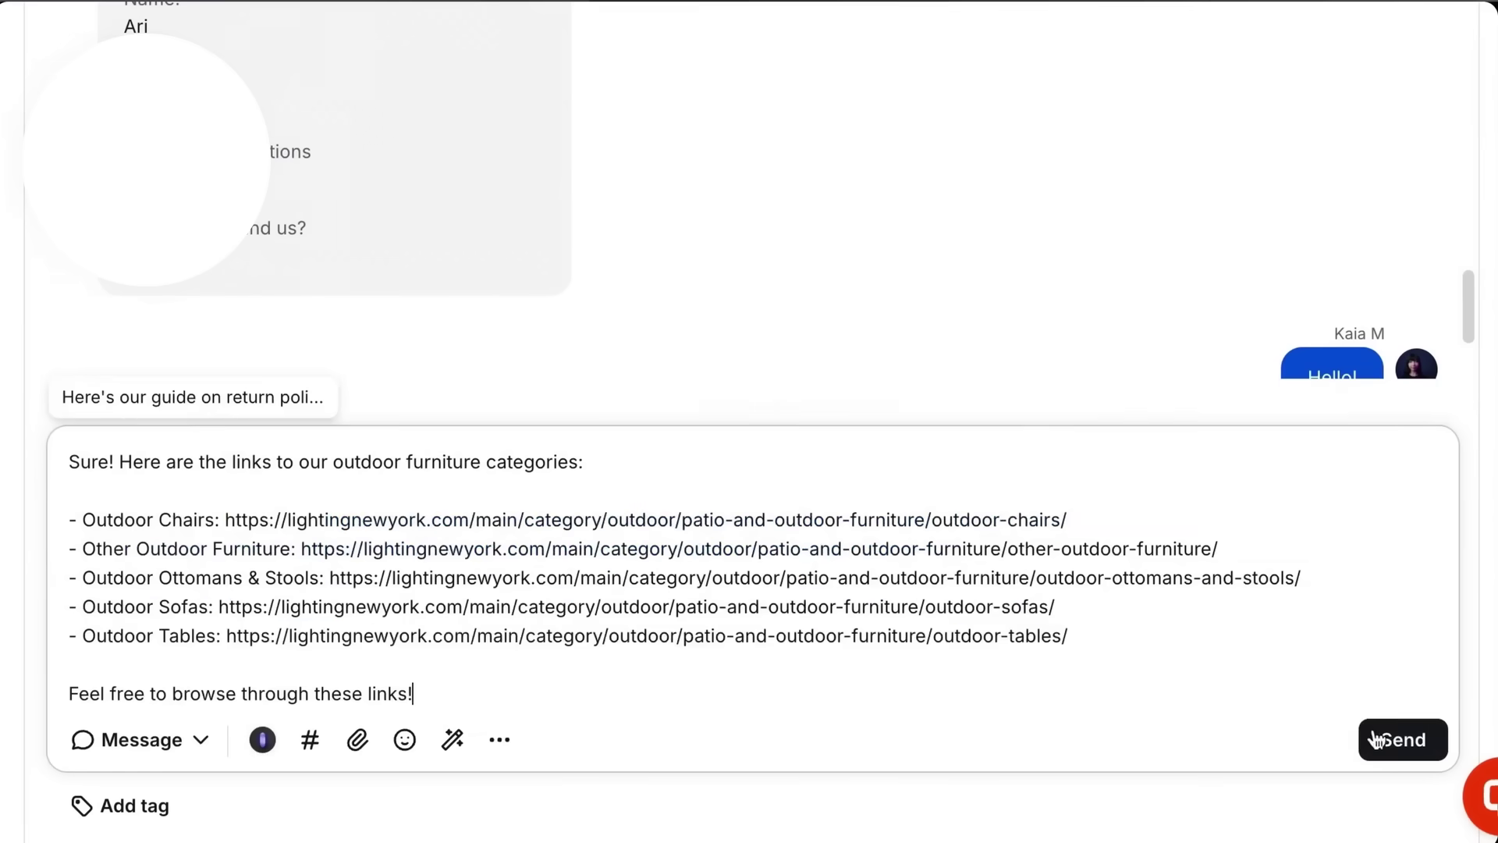
click(1391, 748)
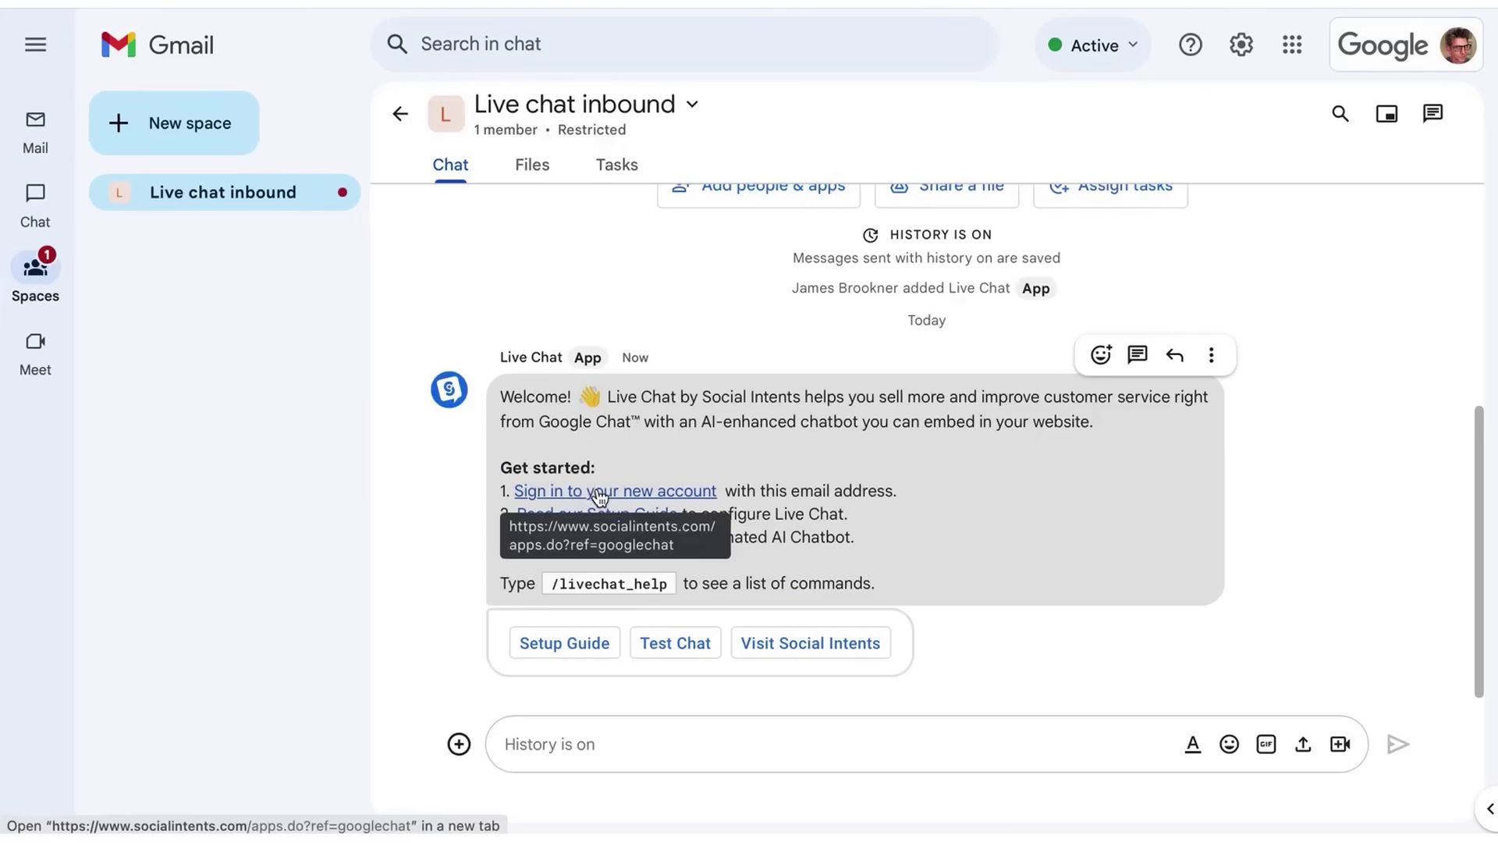
- Sign in to Social Intents, view dashboard stats and Live Chat visitors, then reach My Apps
click(597, 490)
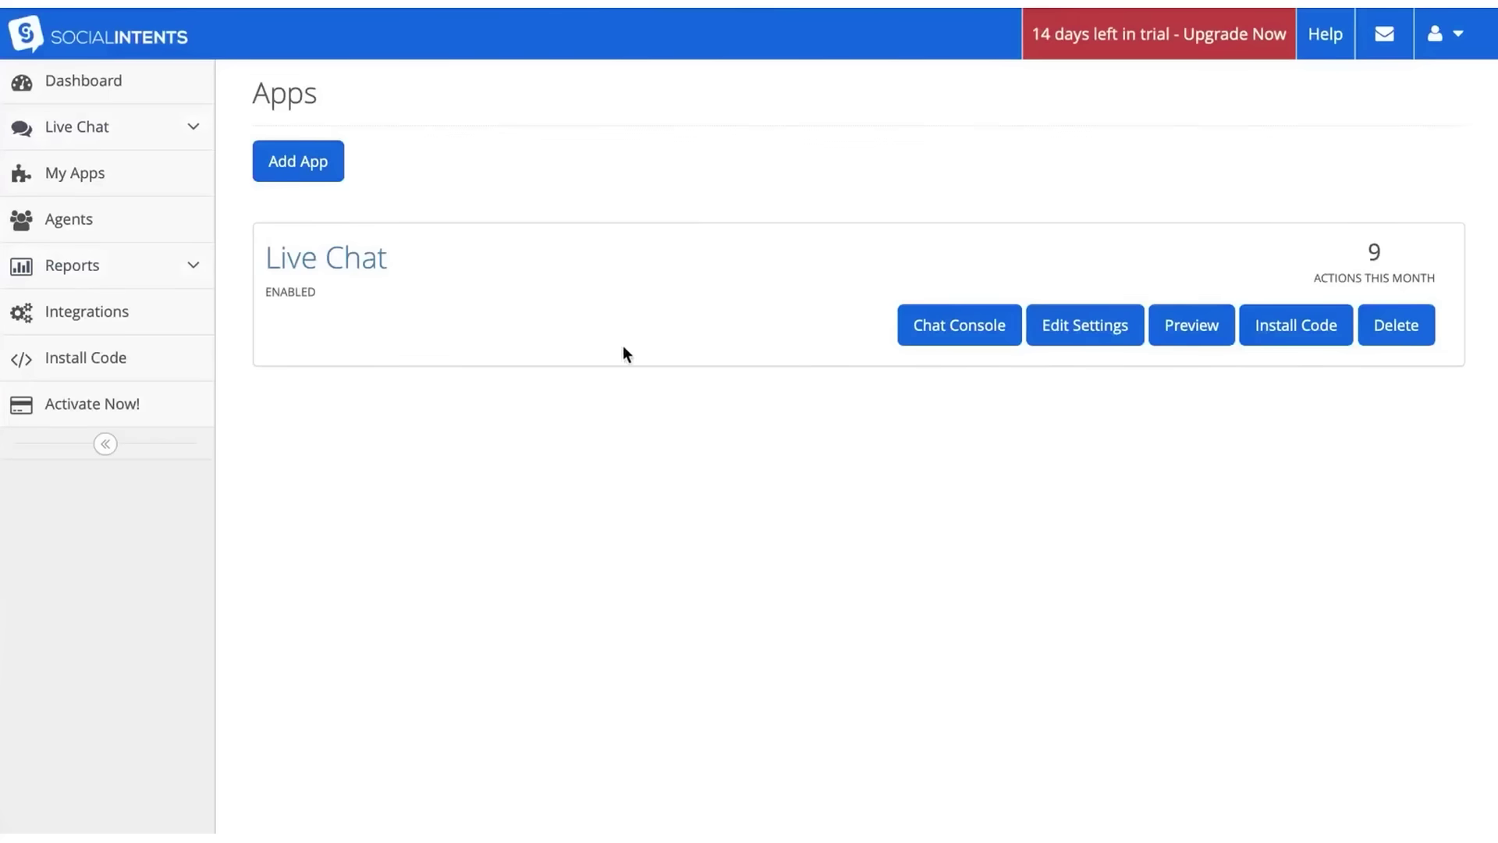
click(101, 78)
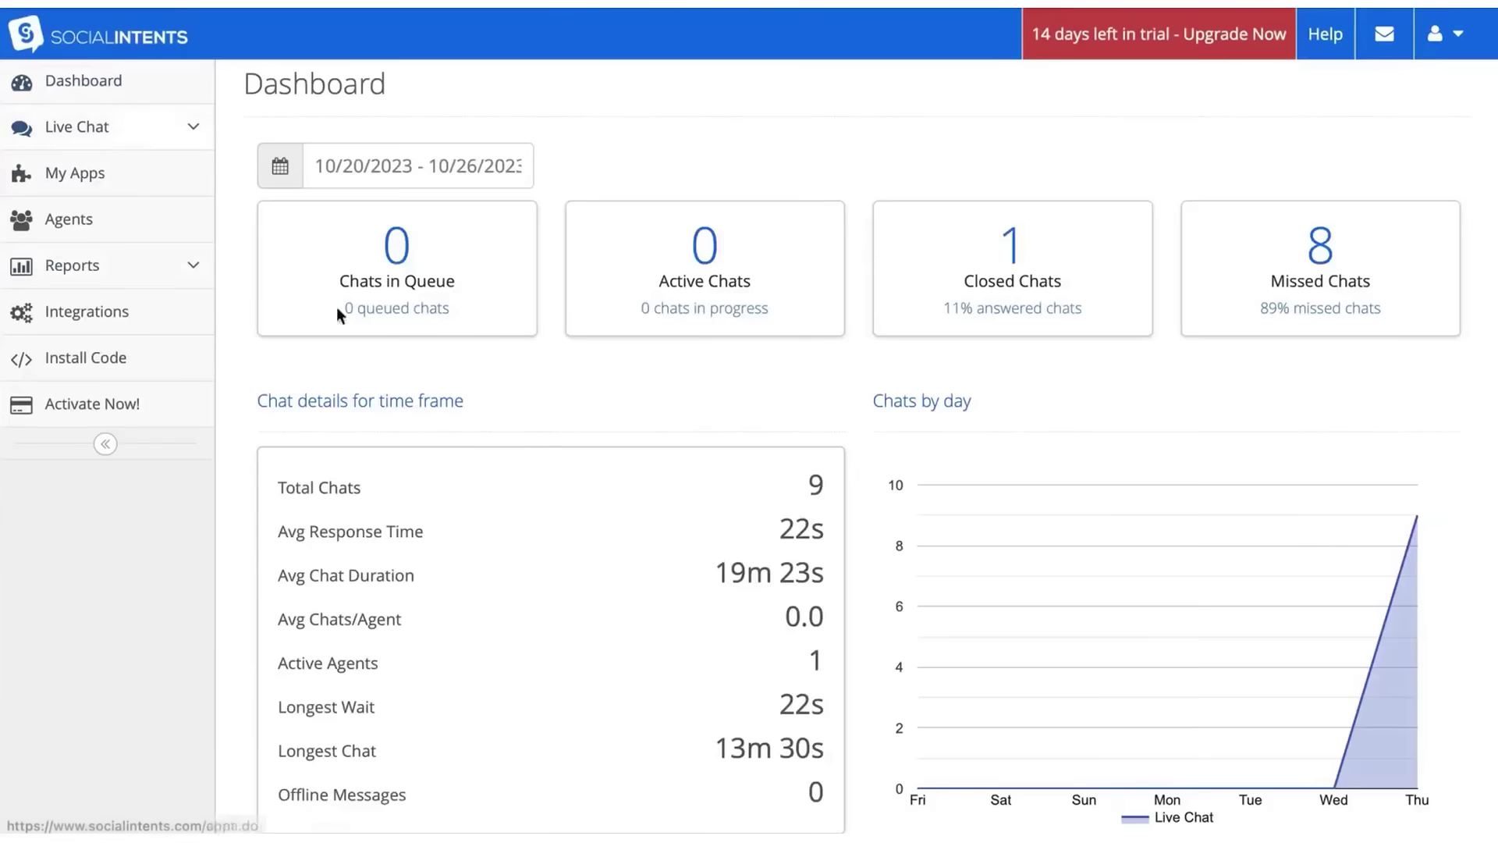
click(104, 131)
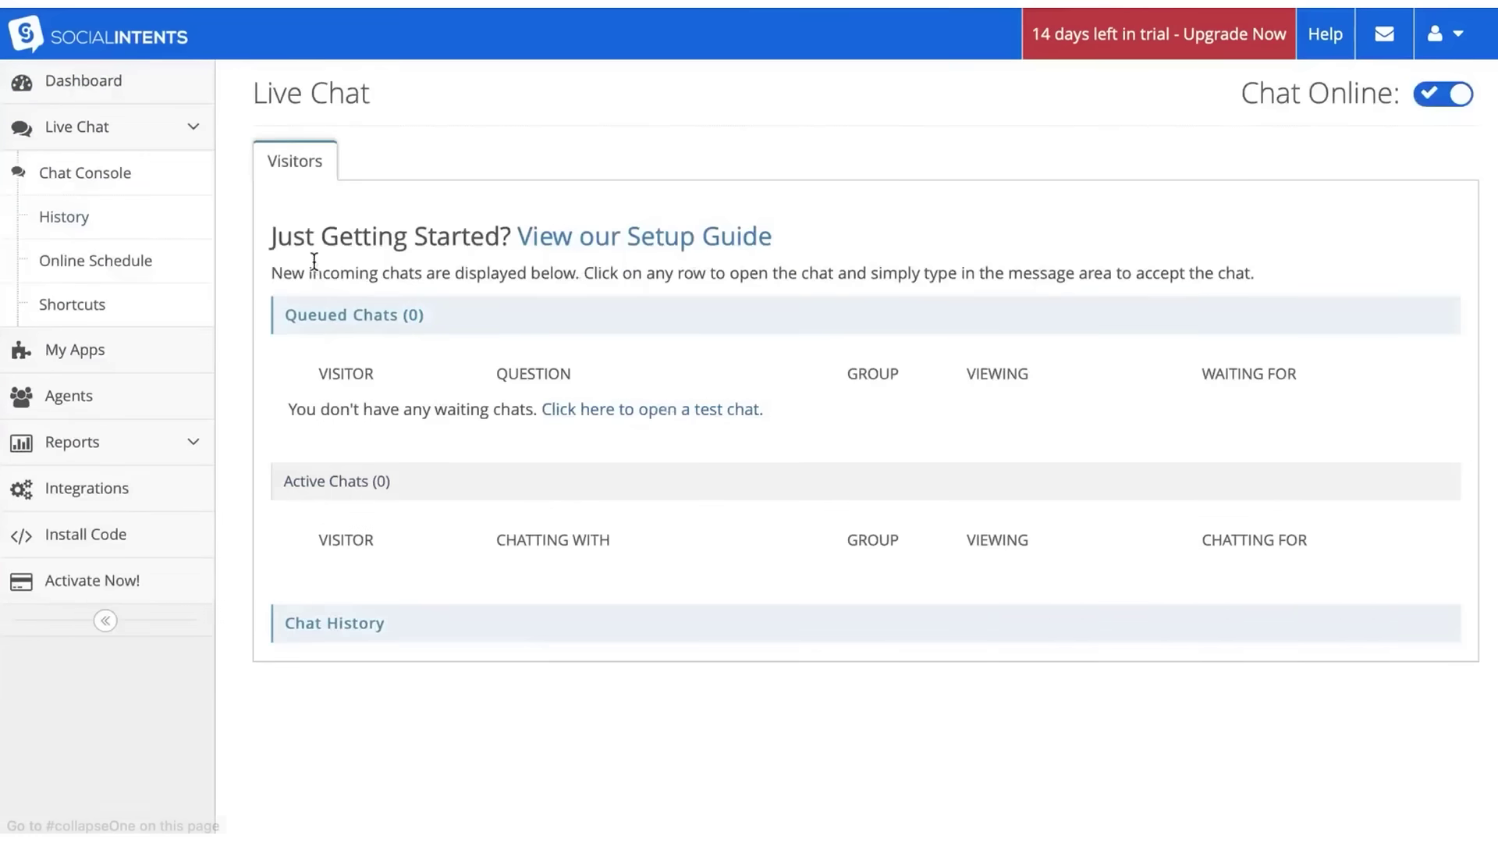
click(89, 348)
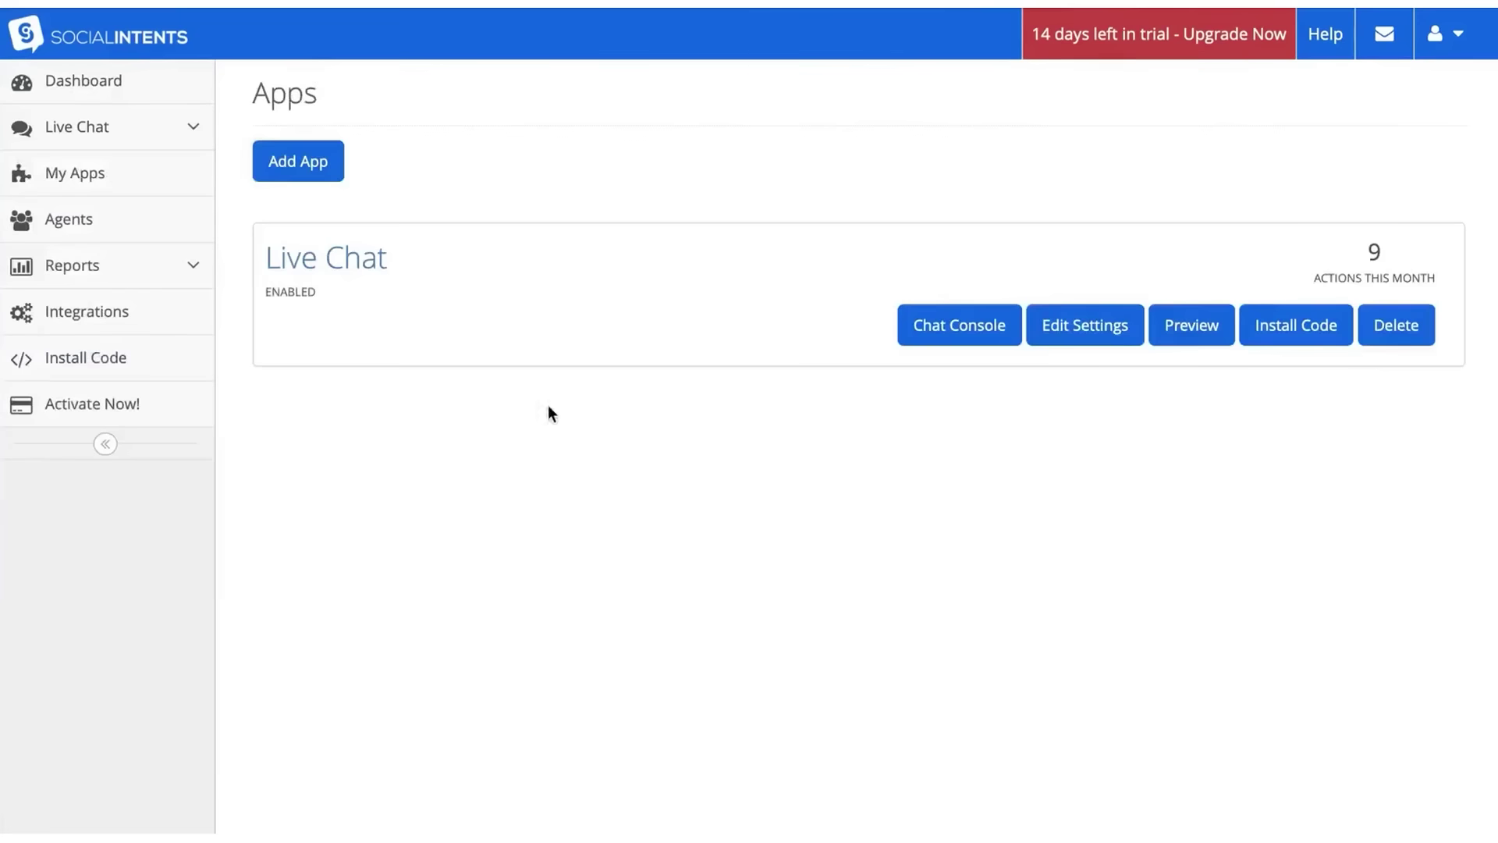
- Review the Live Chat app's General settings, including Tab Color and transcript email, and save
click(1096, 331)
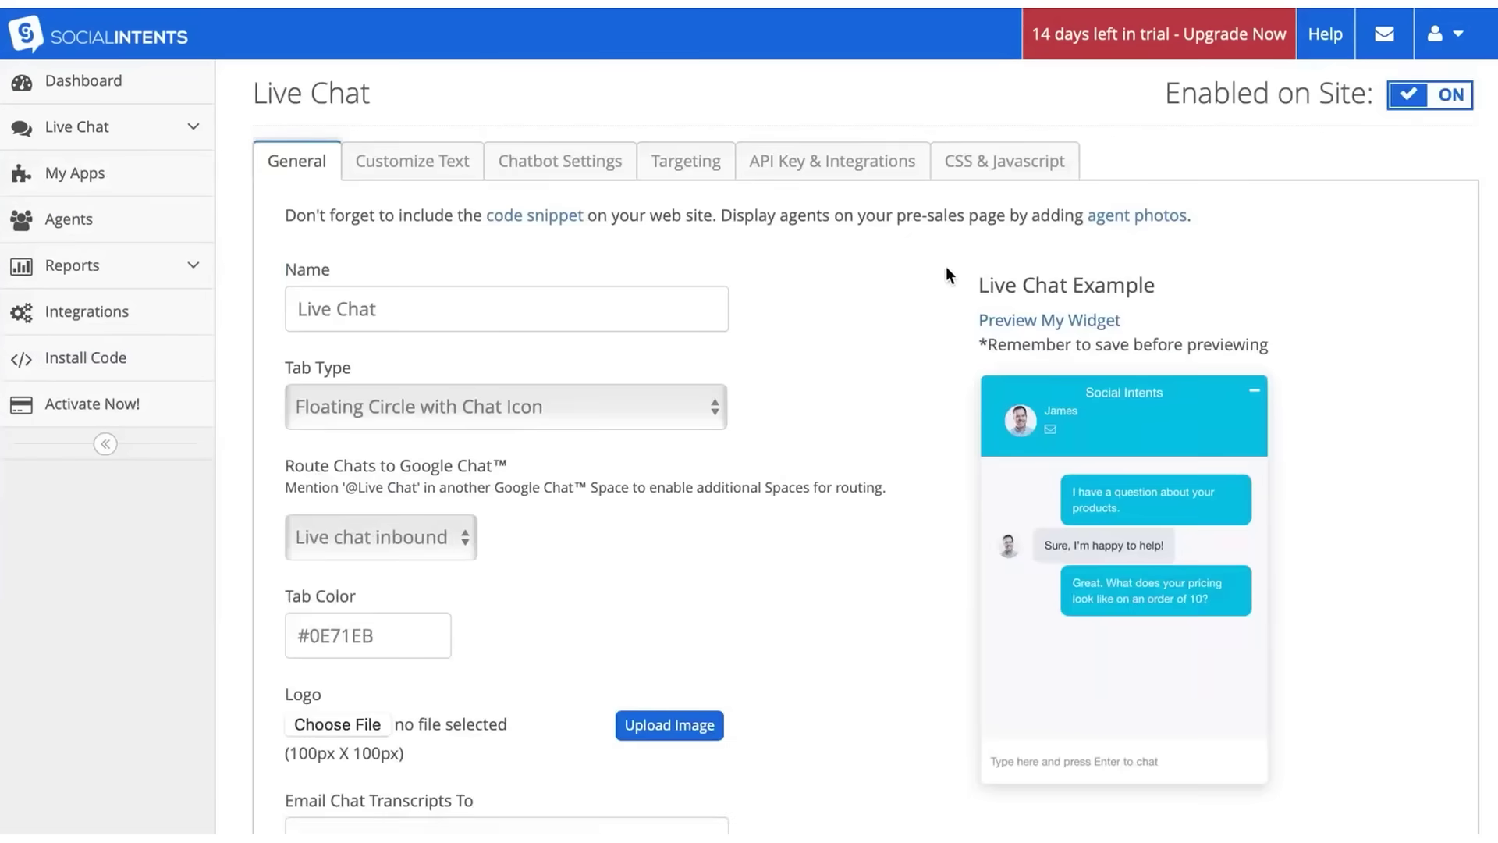
scroll(584, 639, down, 1)
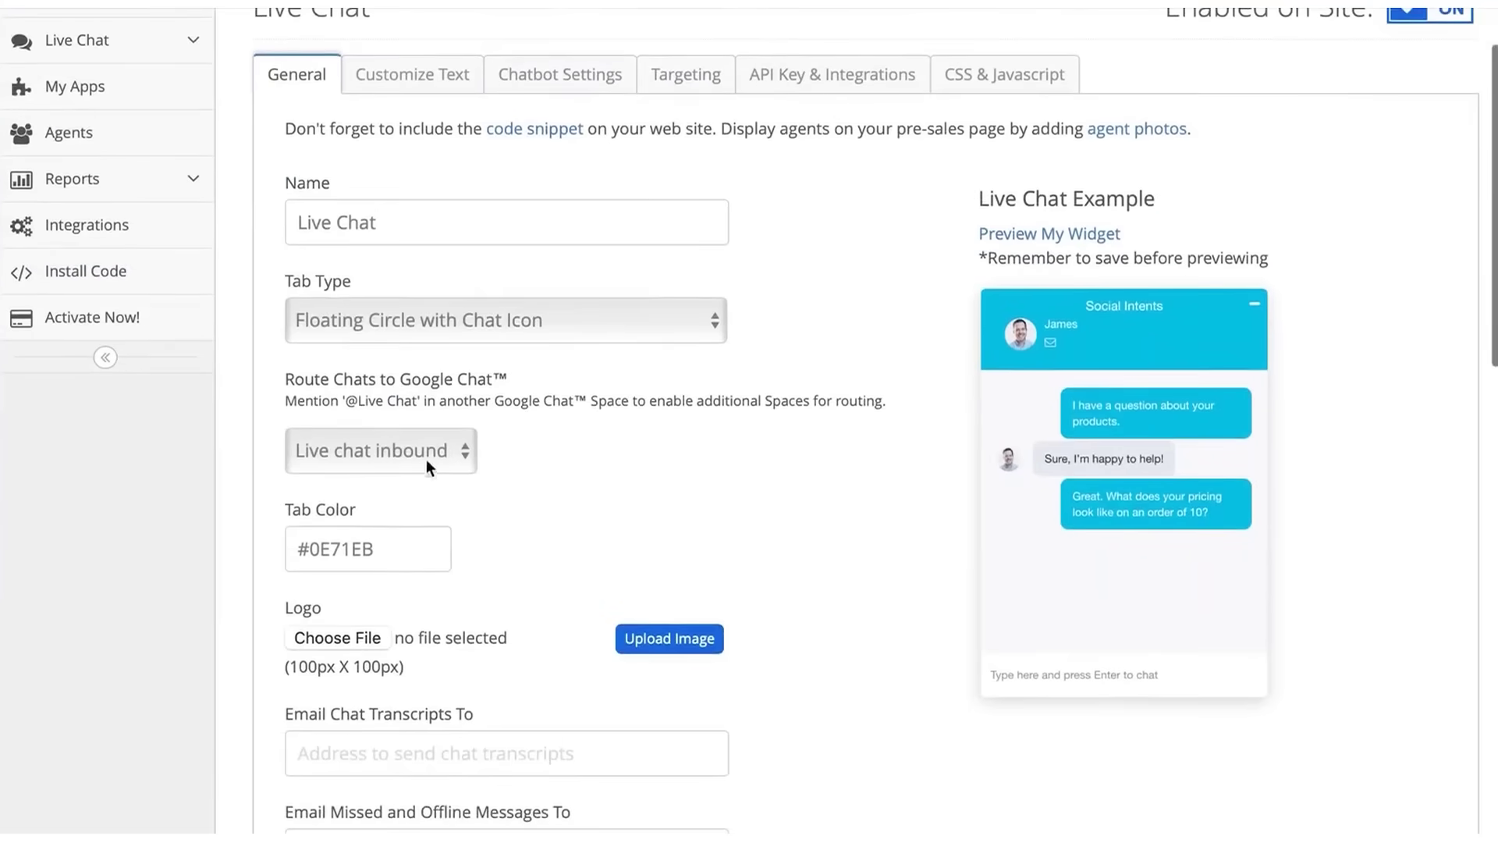
scroll(633, 534, down, 1)
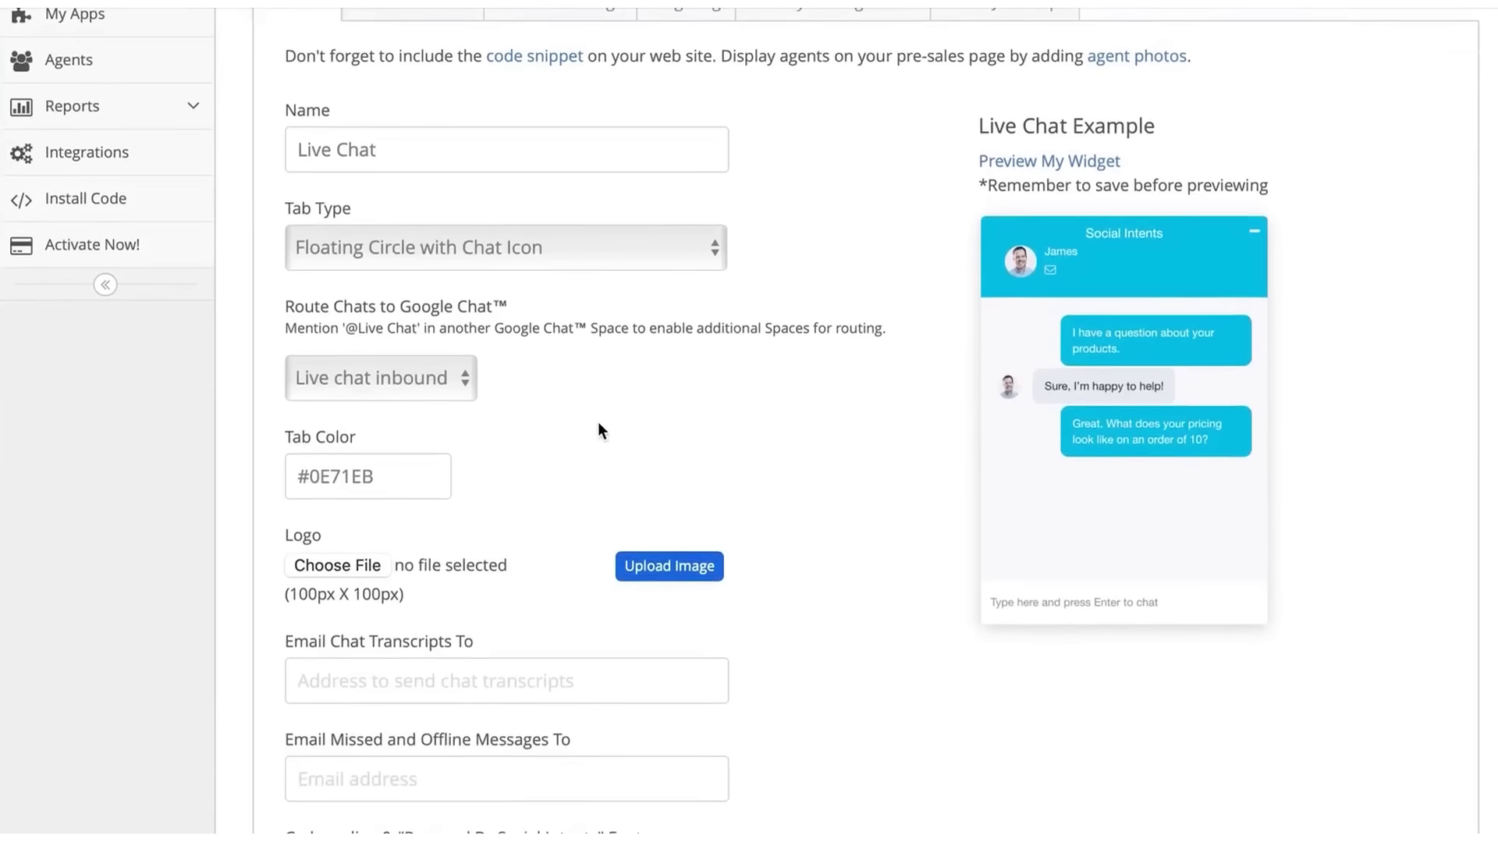
click(403, 473)
scroll(490, 485, down, 1)
scroll(476, 484, down, 1)
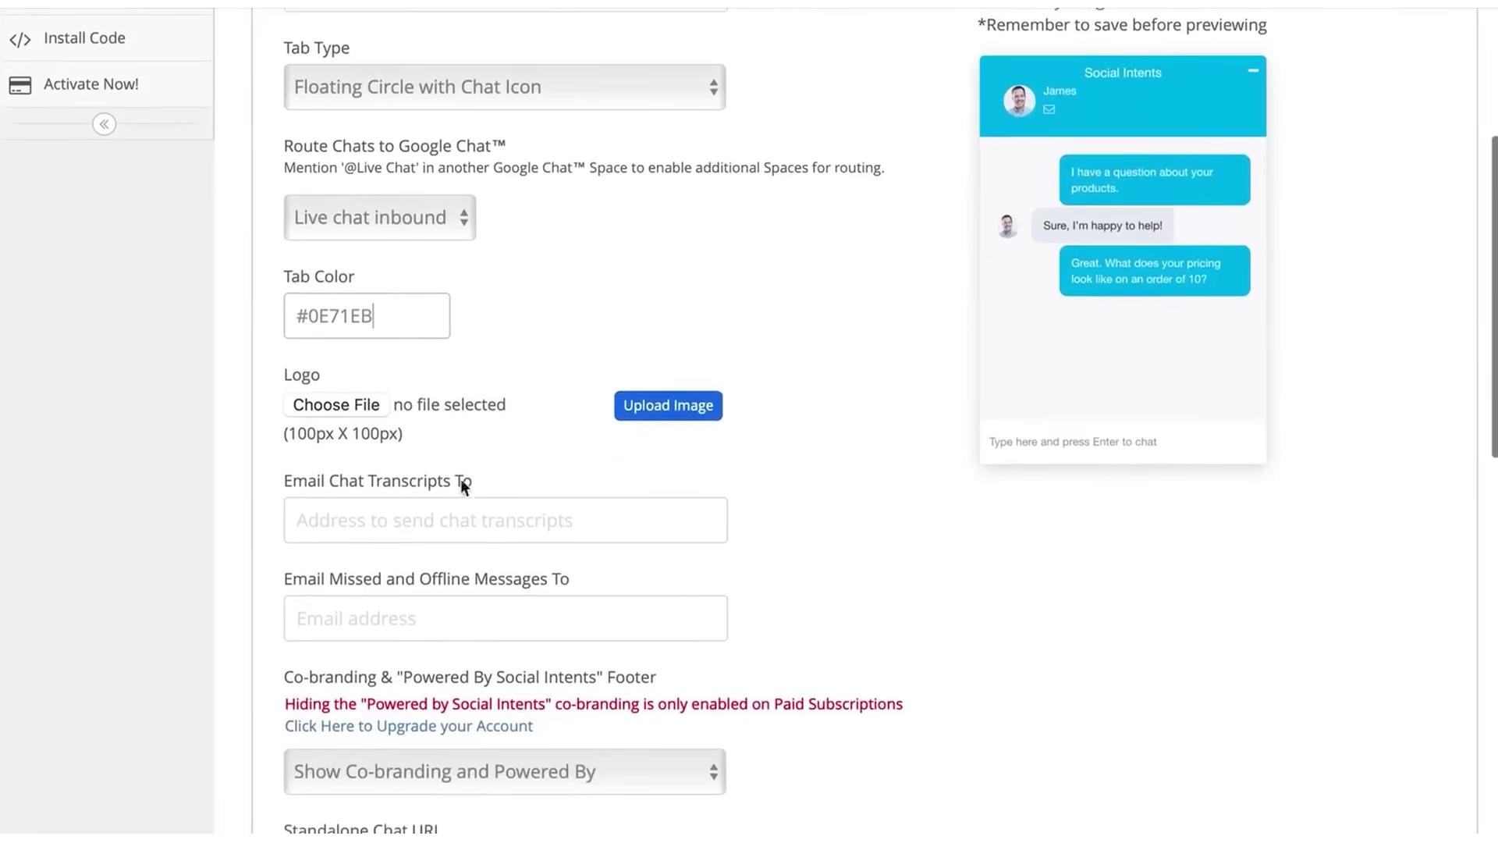
click(355, 524)
scroll(356, 529, down, 2)
scroll(214, 511, down, 10)
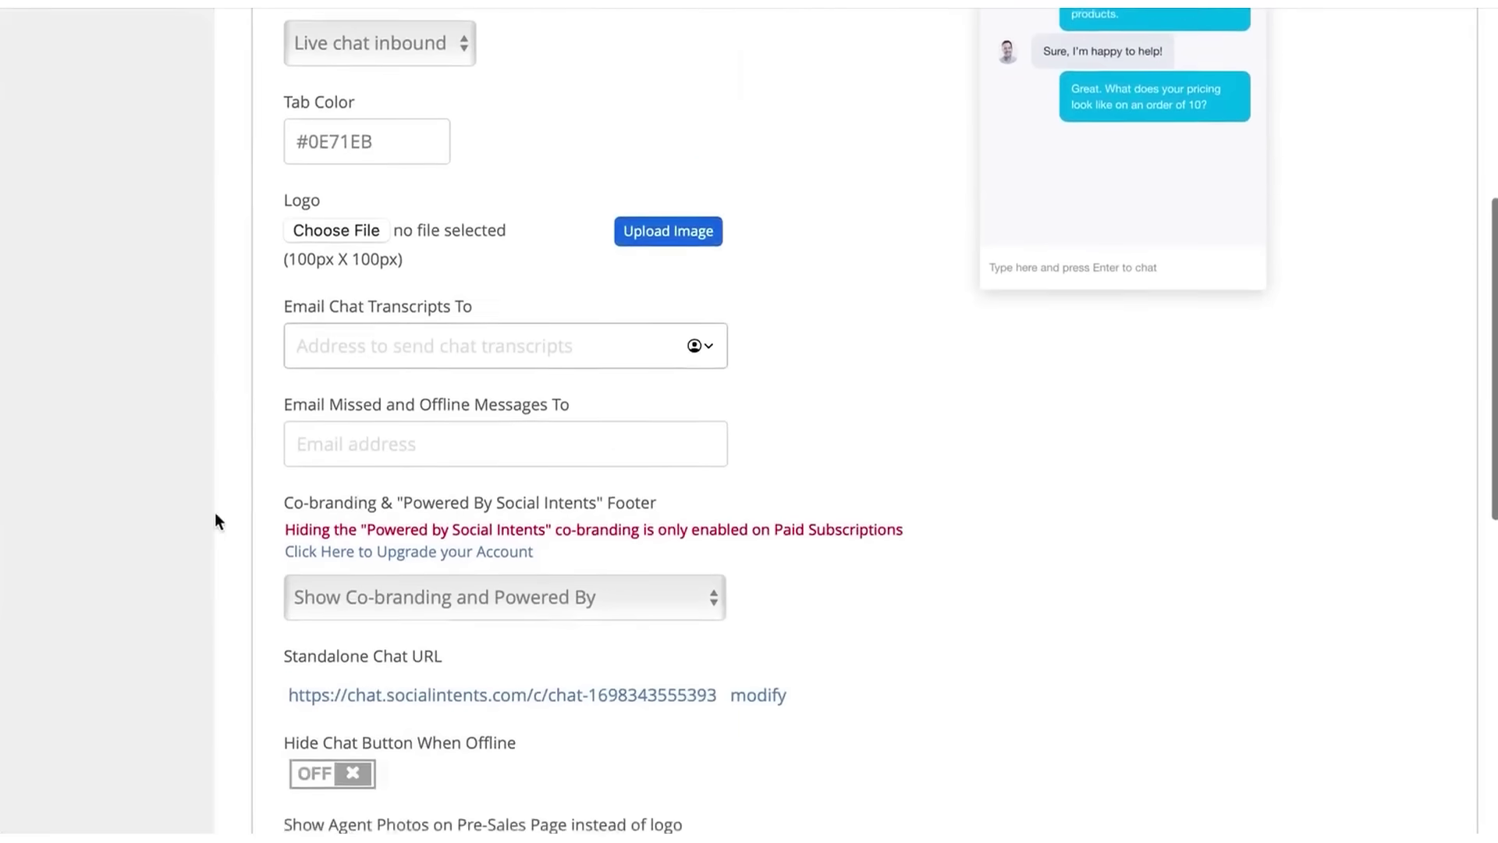
click(314, 717)
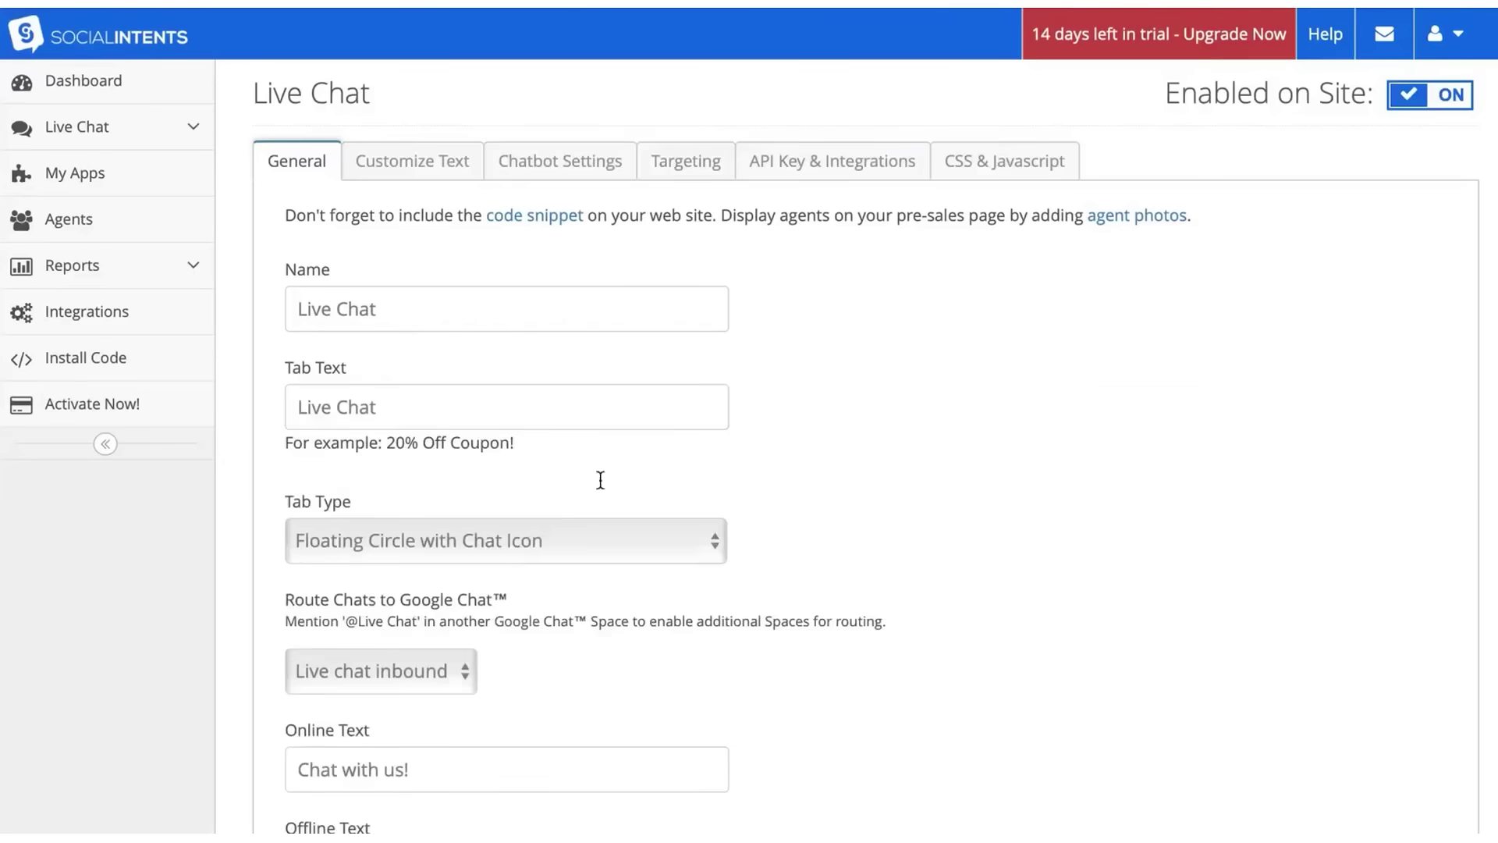
- Browse Customize Text's additional custom fields, then move to Chatbot Settings
click(428, 161)
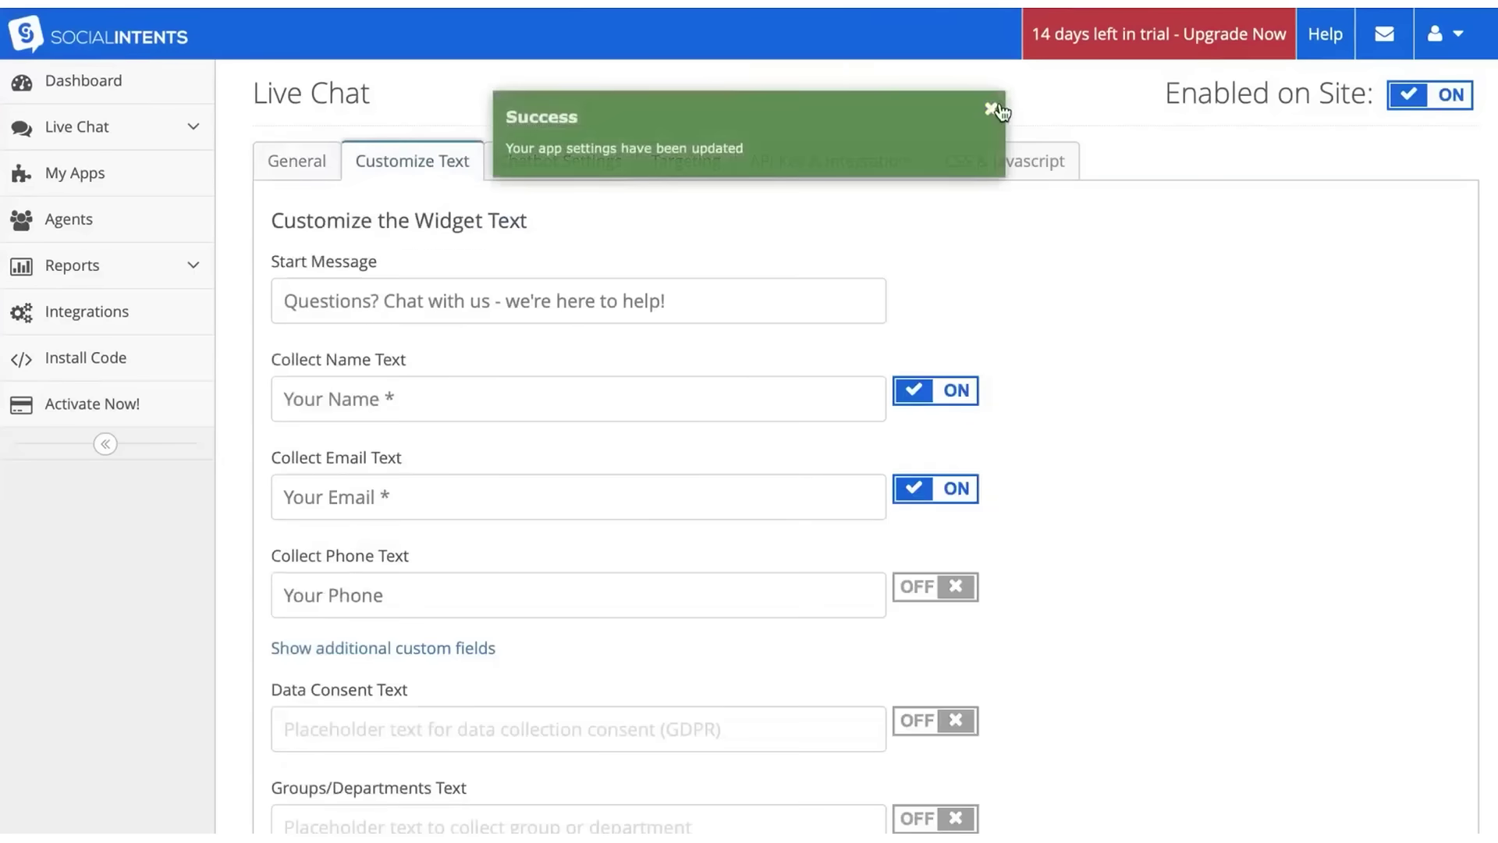
click(402, 645)
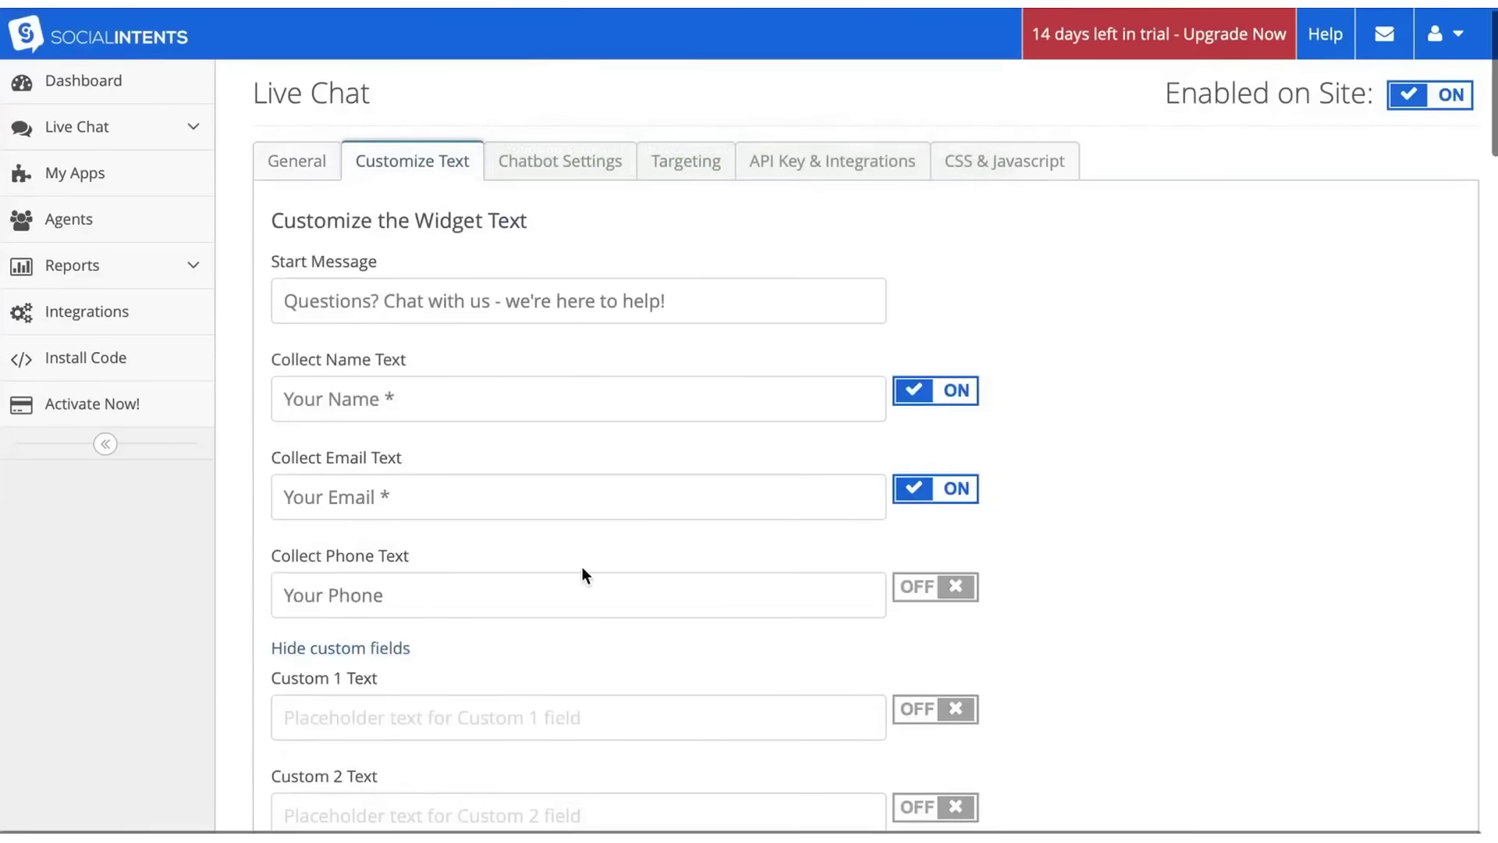
click(581, 160)
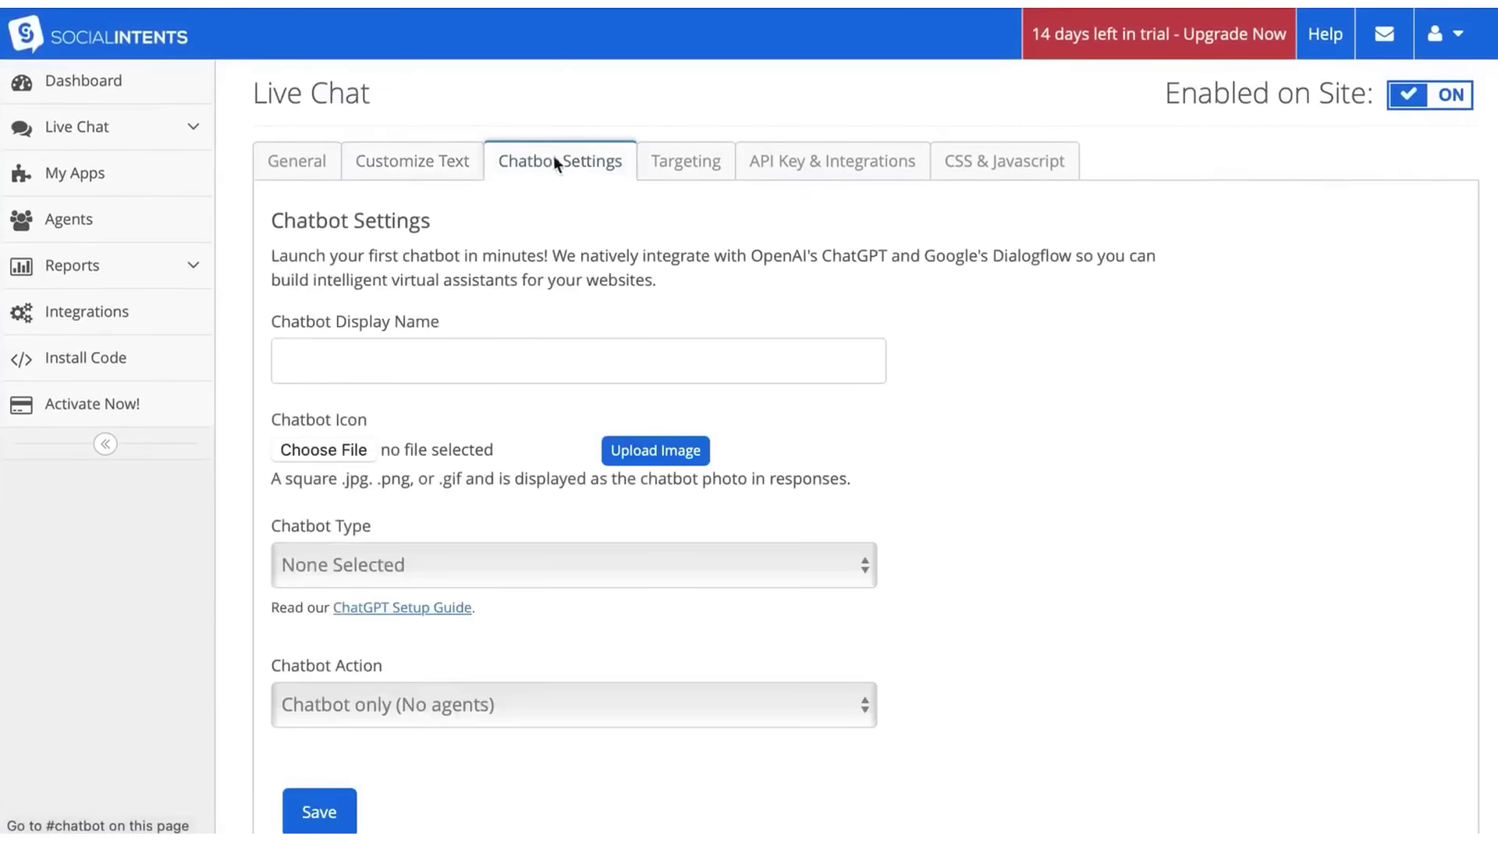
- Set Chatbot Type to ChatGPT with OpenAI, review the escalation fields, and return to General
click(400, 551)
click(397, 581)
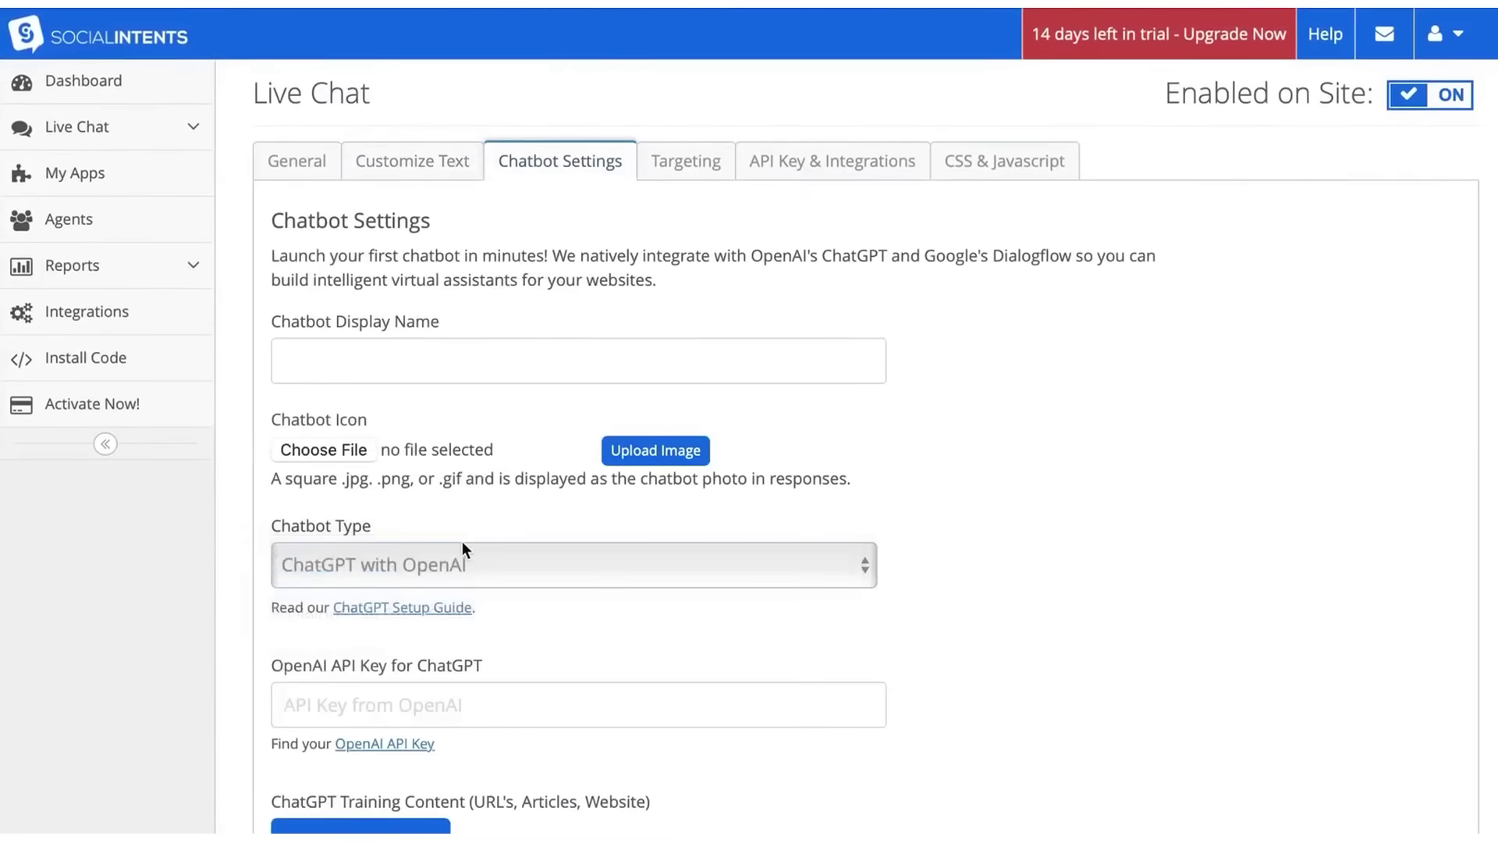
scroll(462, 540, down, 4)
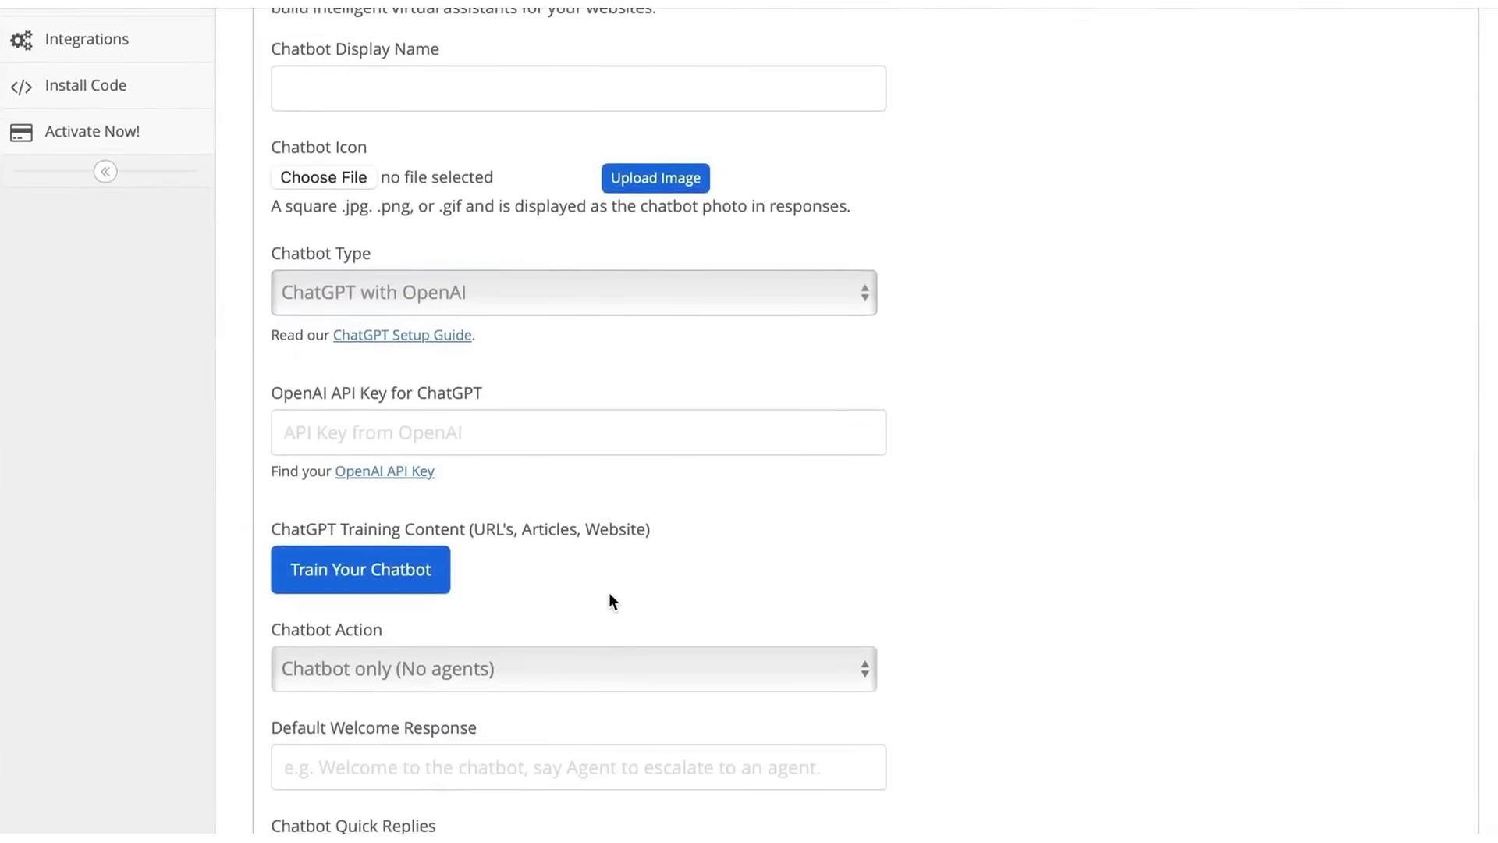
scroll(609, 592, down, 5)
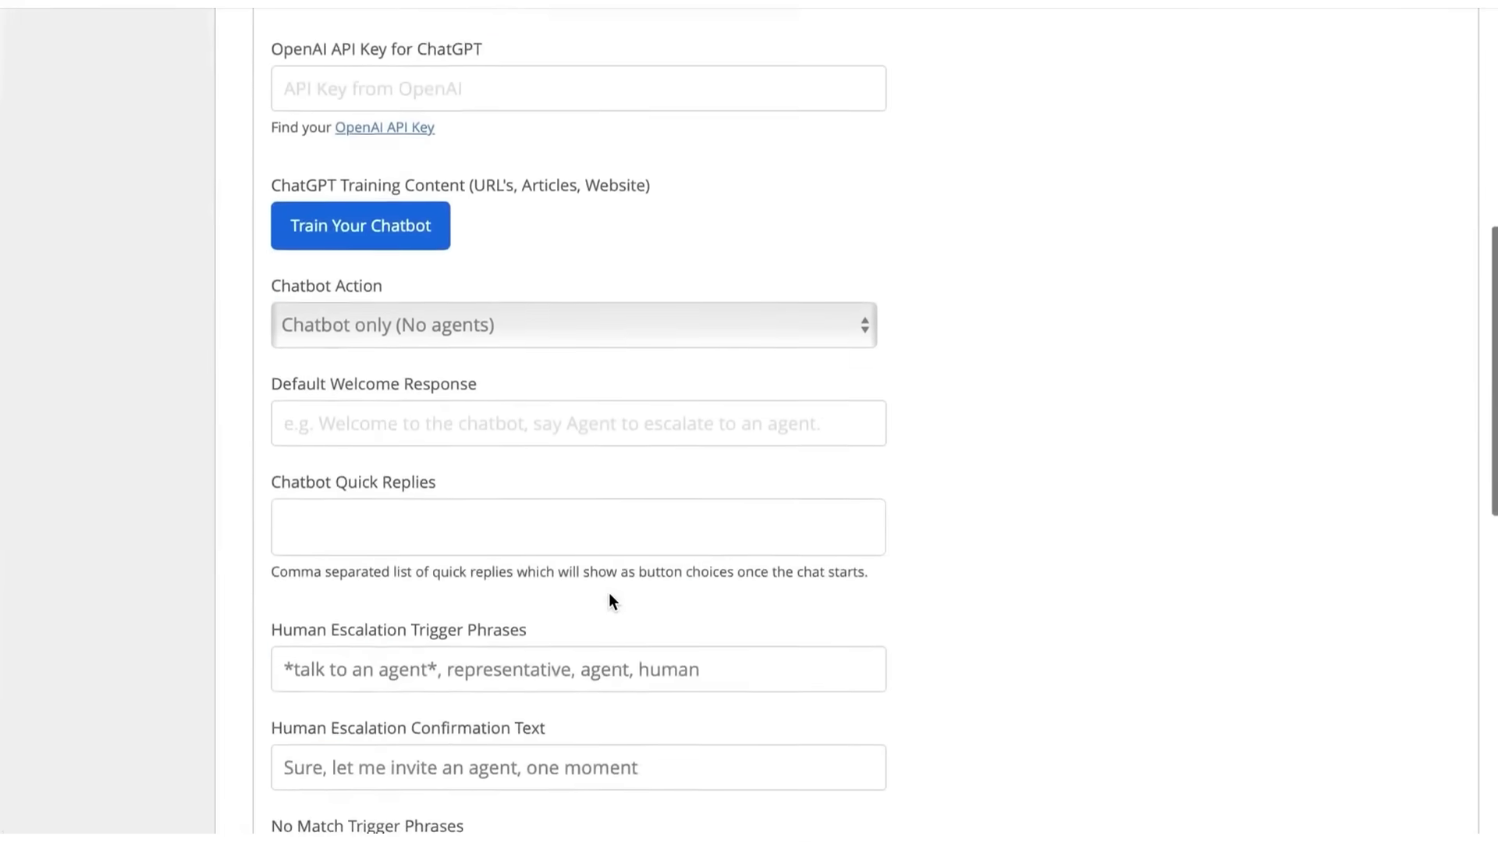
click(369, 579)
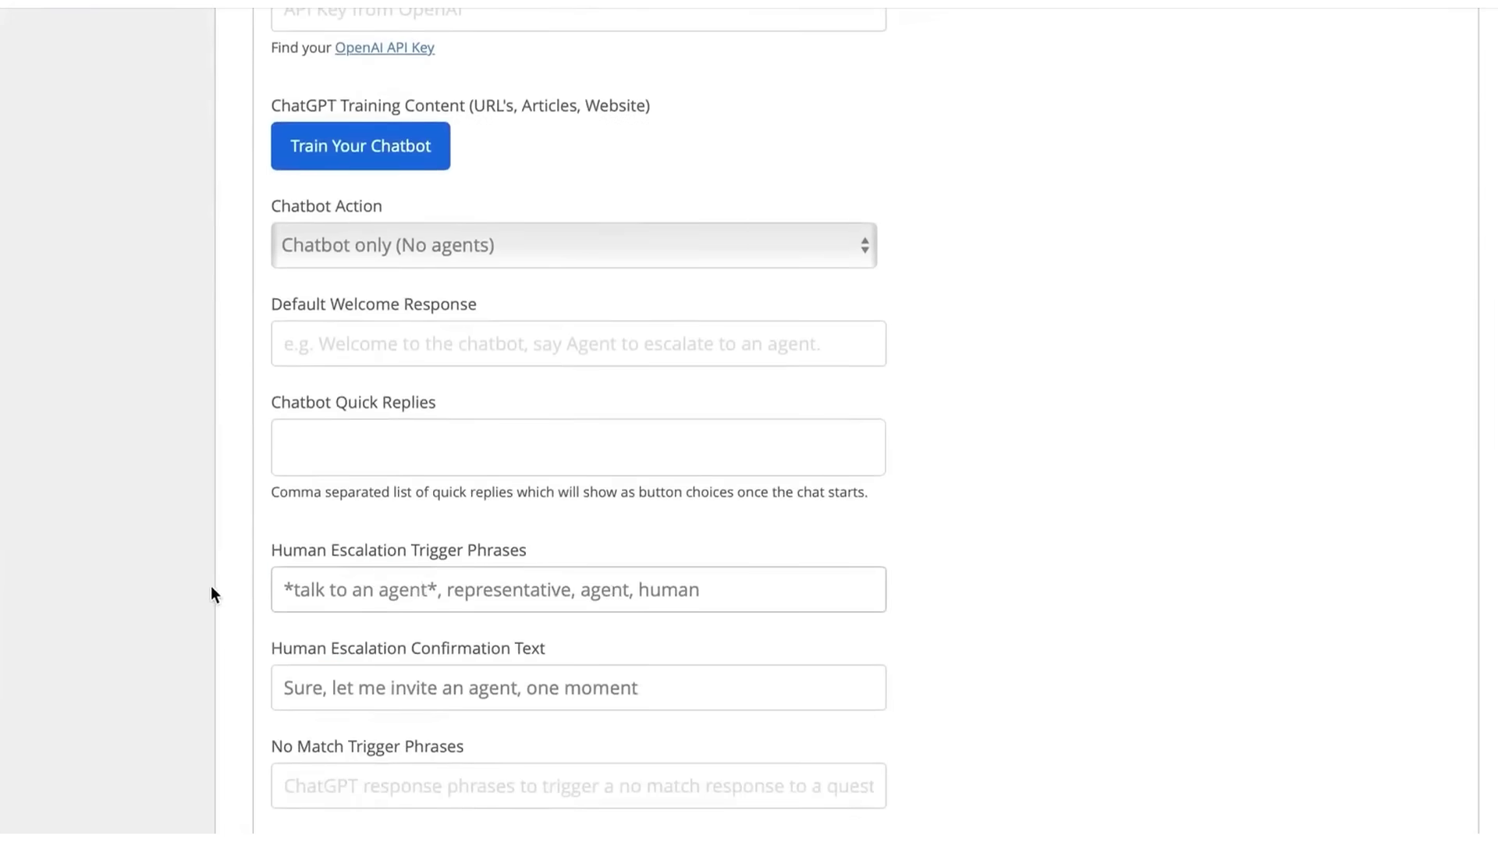
scroll(172, 555, up, 10)
click(300, 164)
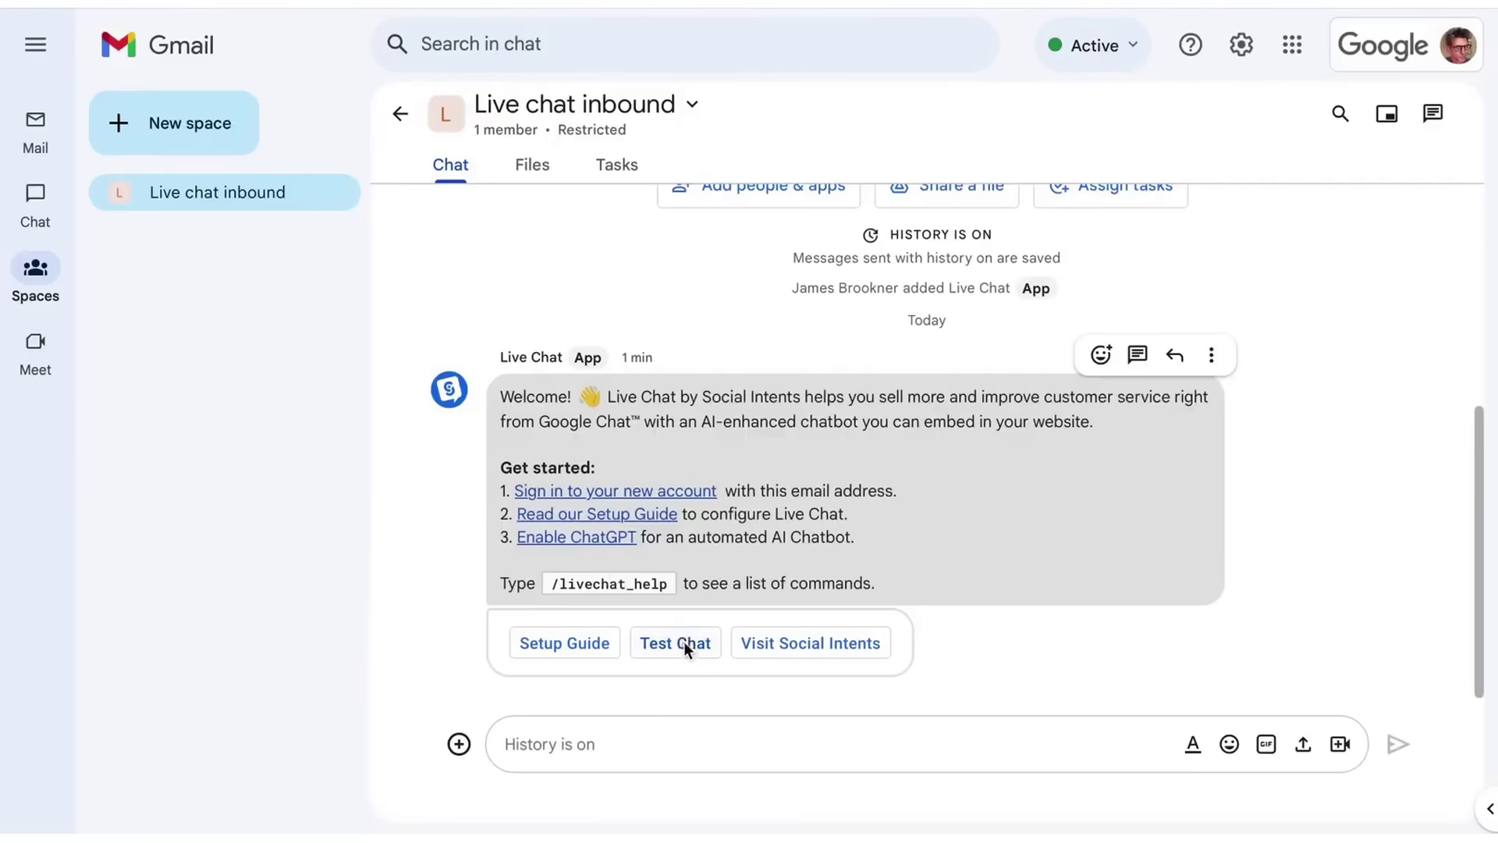
- Open the test chat preview widget and start a chat with a test e-mail asking 'Hello'
click(683, 644)
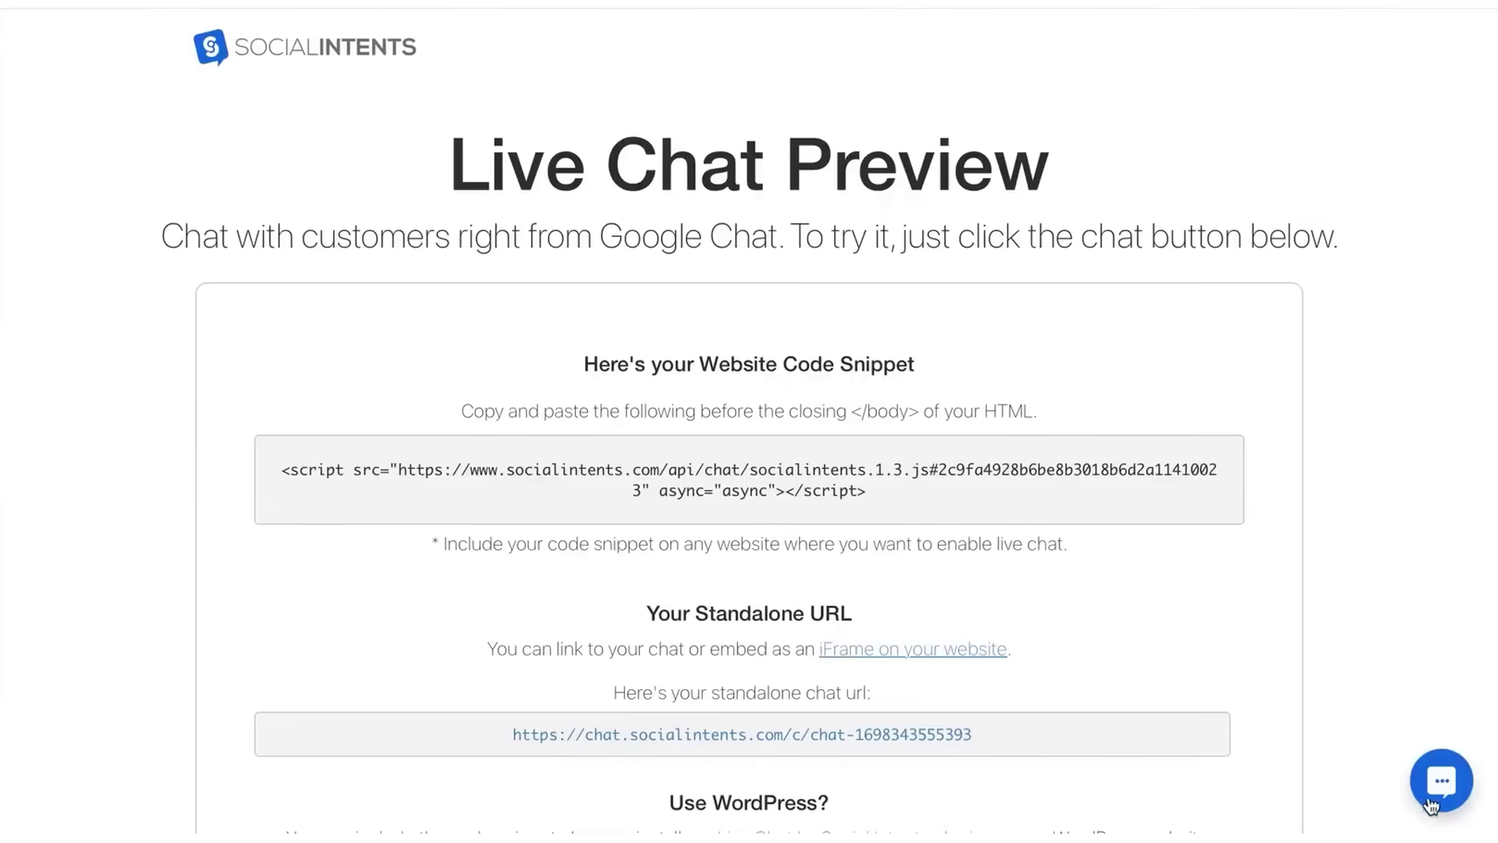
click(1438, 801)
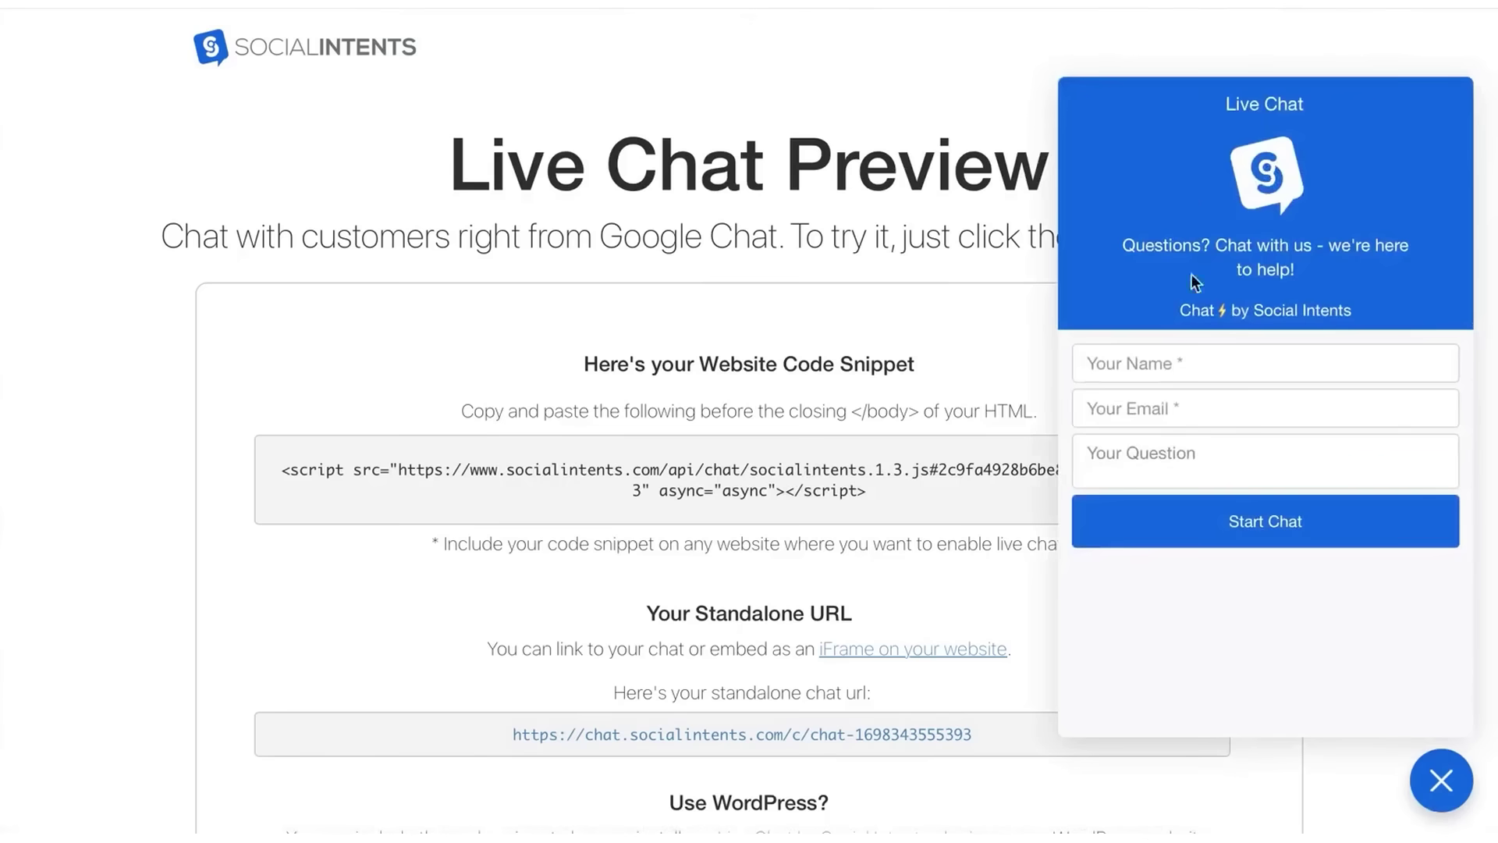
click(1137, 363)
text(test@test.com)
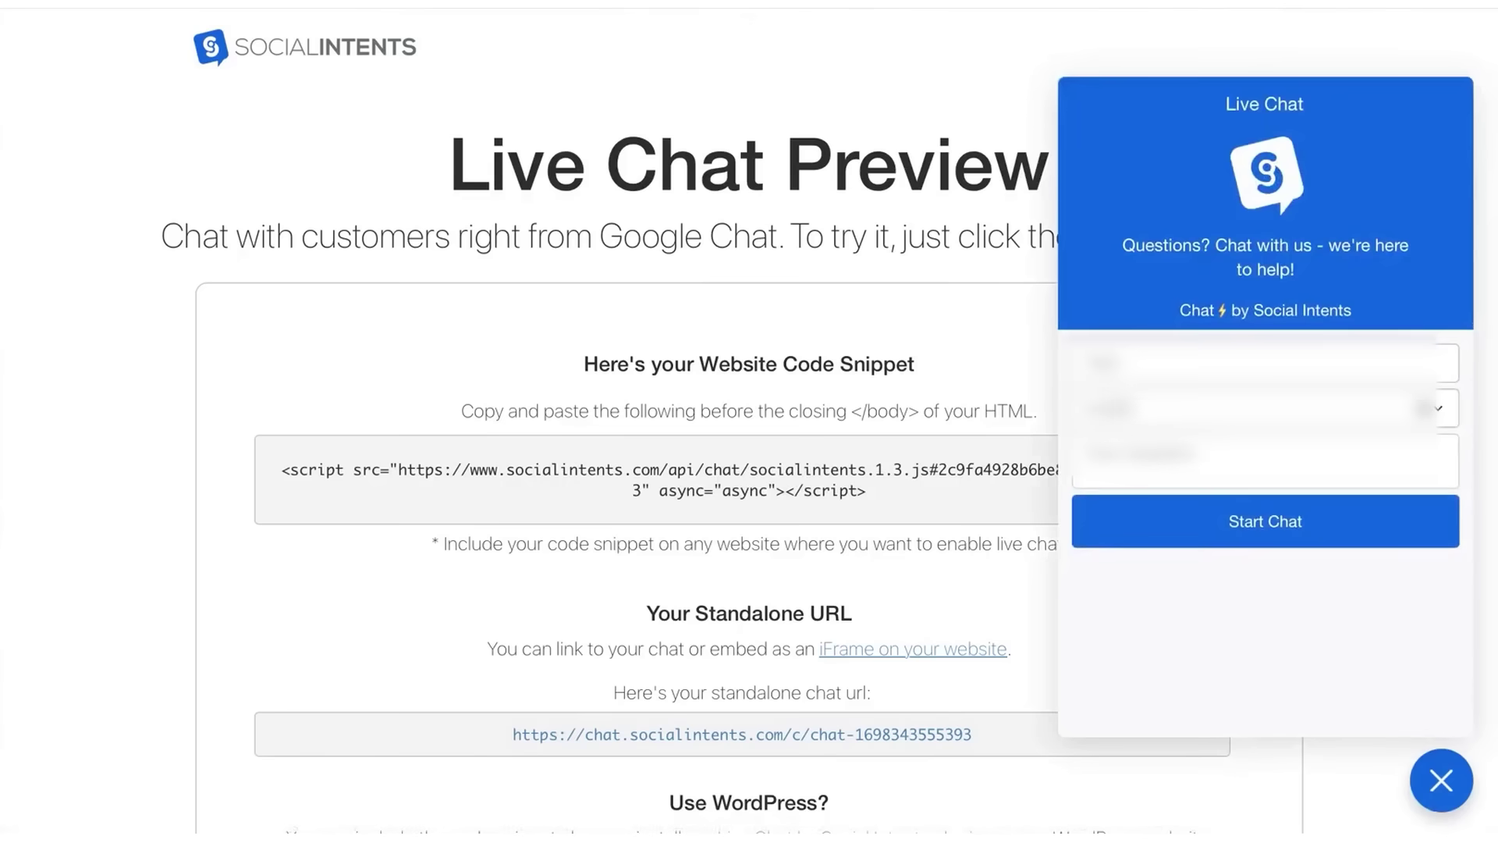
key(Tab)
text(Hello)
click(1209, 522)
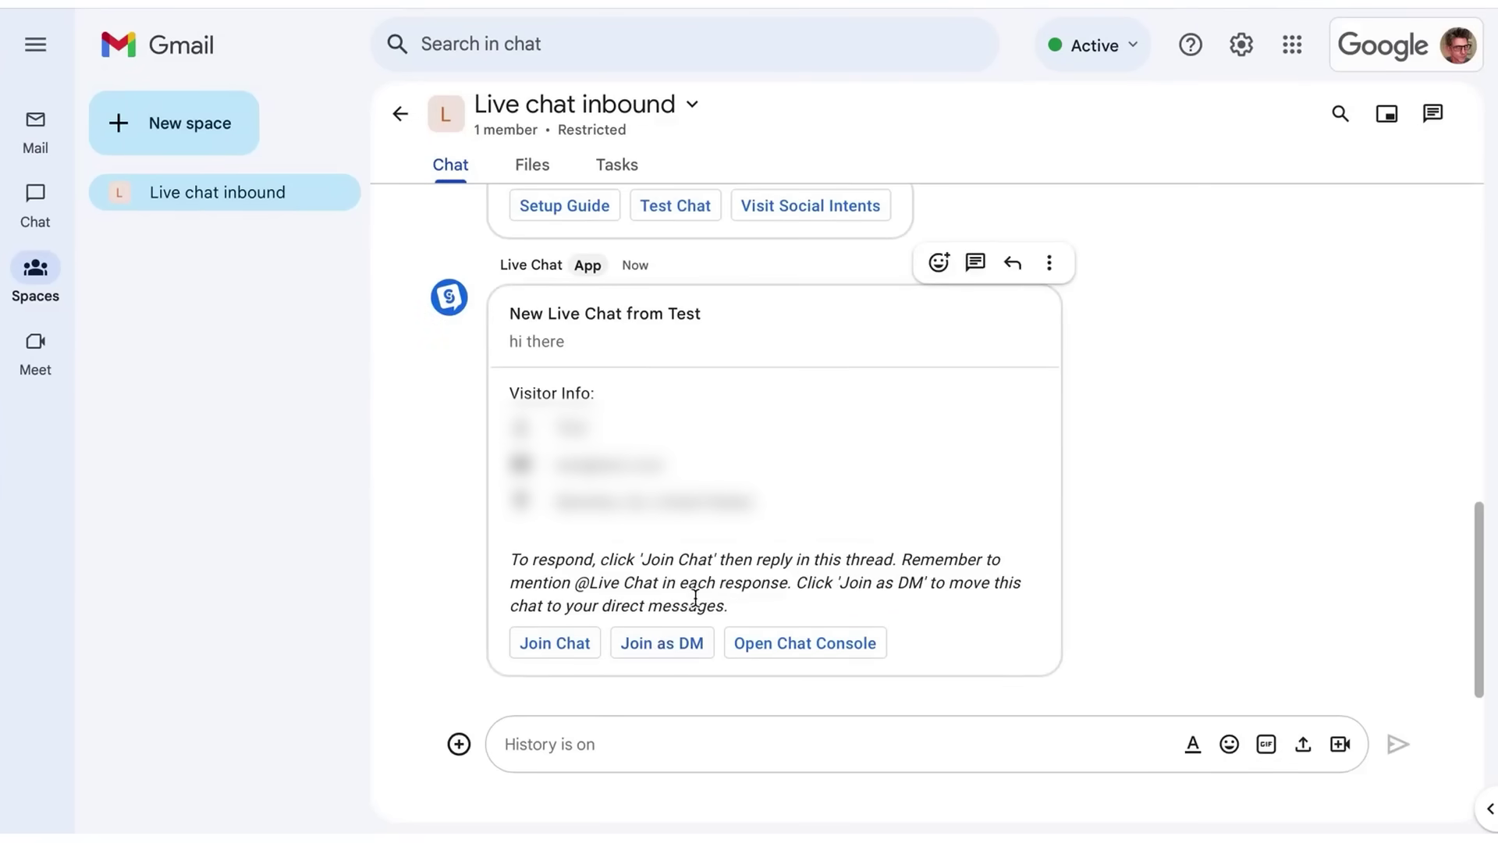
- Join the incoming test live chat in the Live chat inbound space and open its thread
click(35, 195)
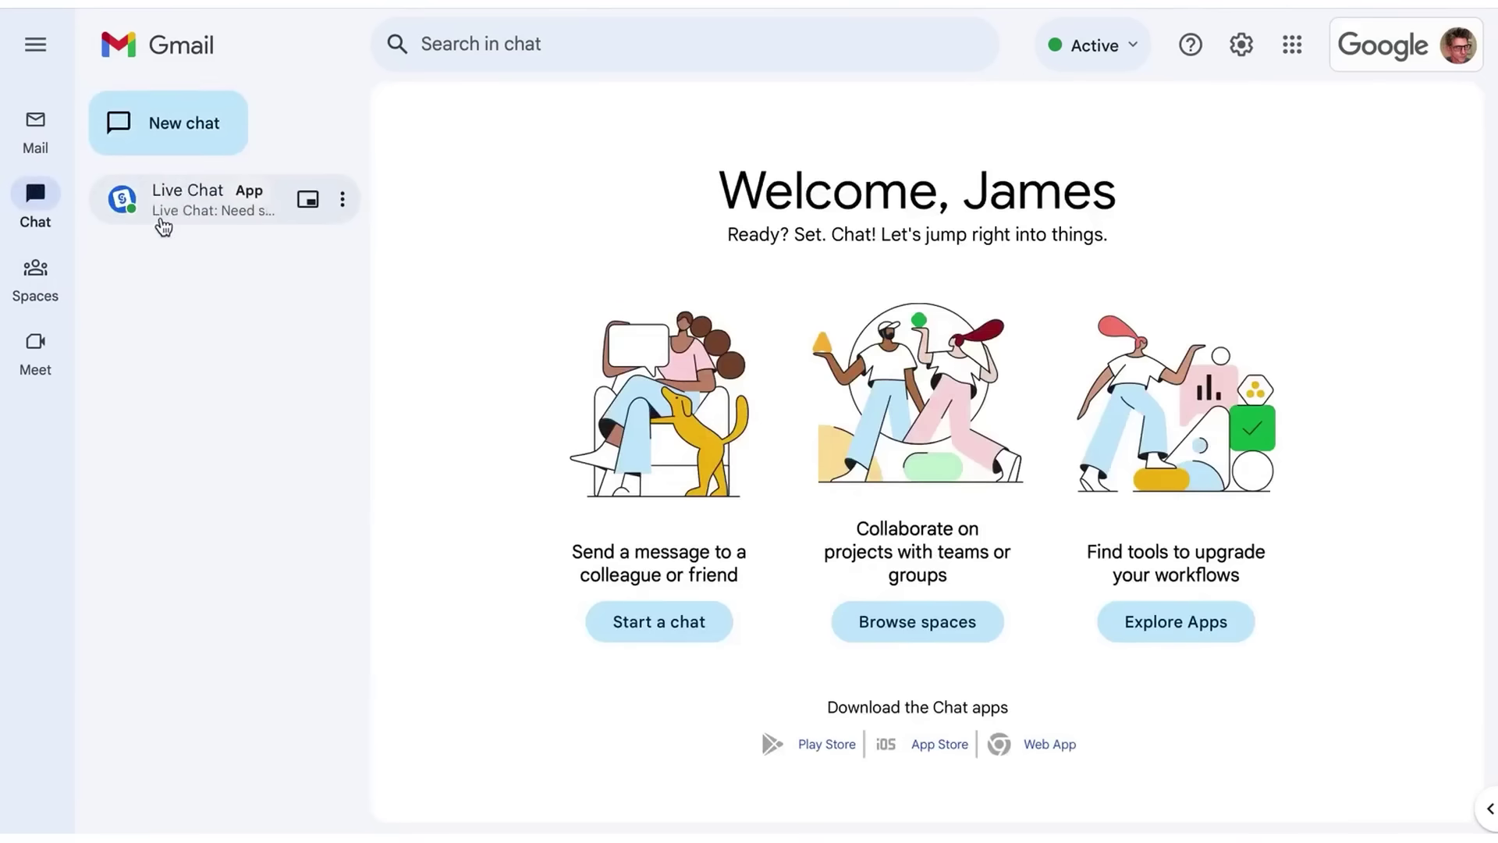
click(35, 270)
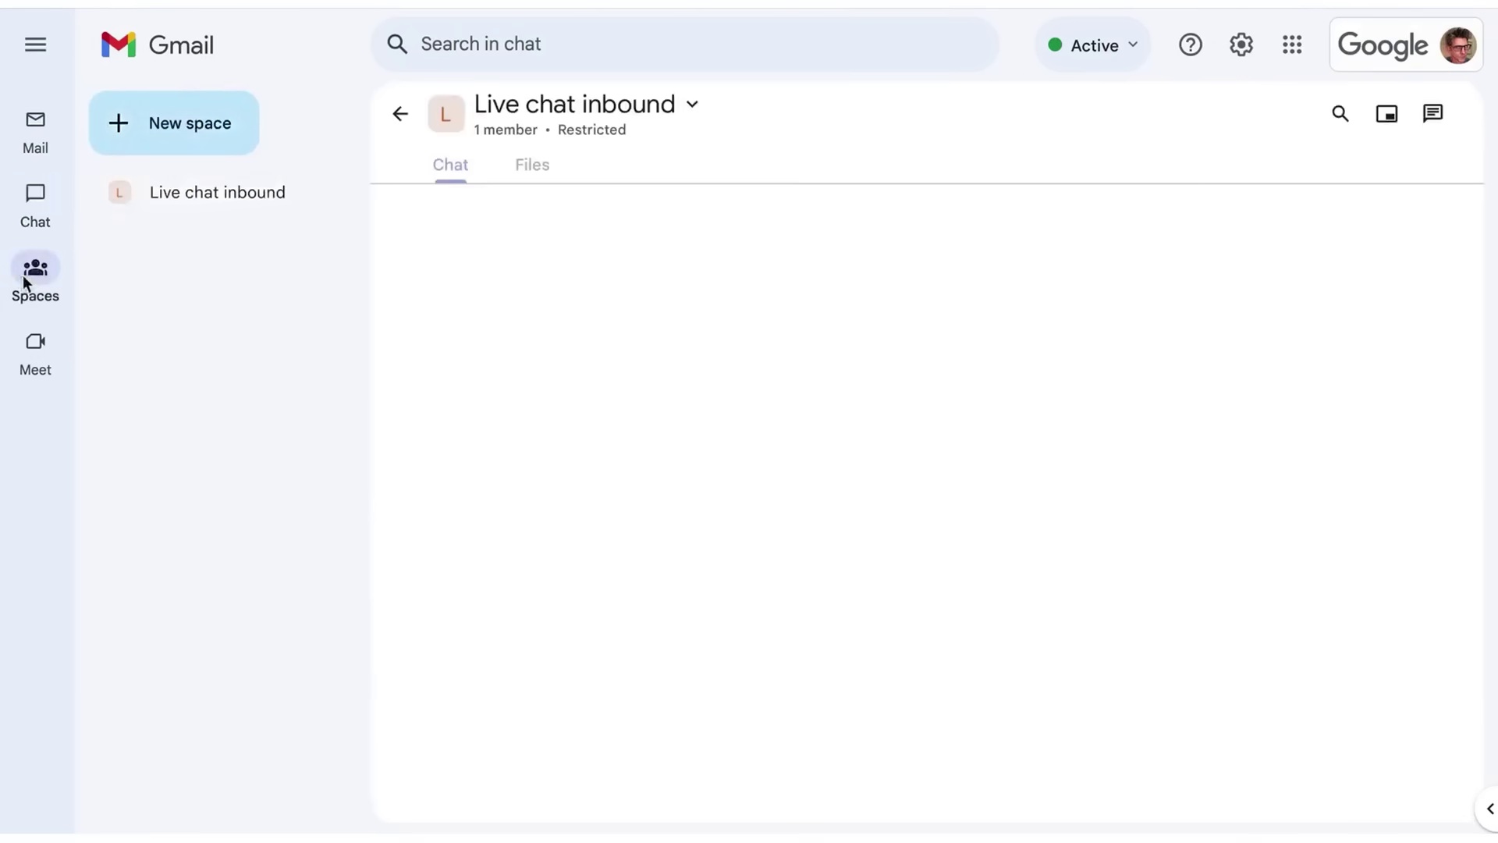
click(550, 644)
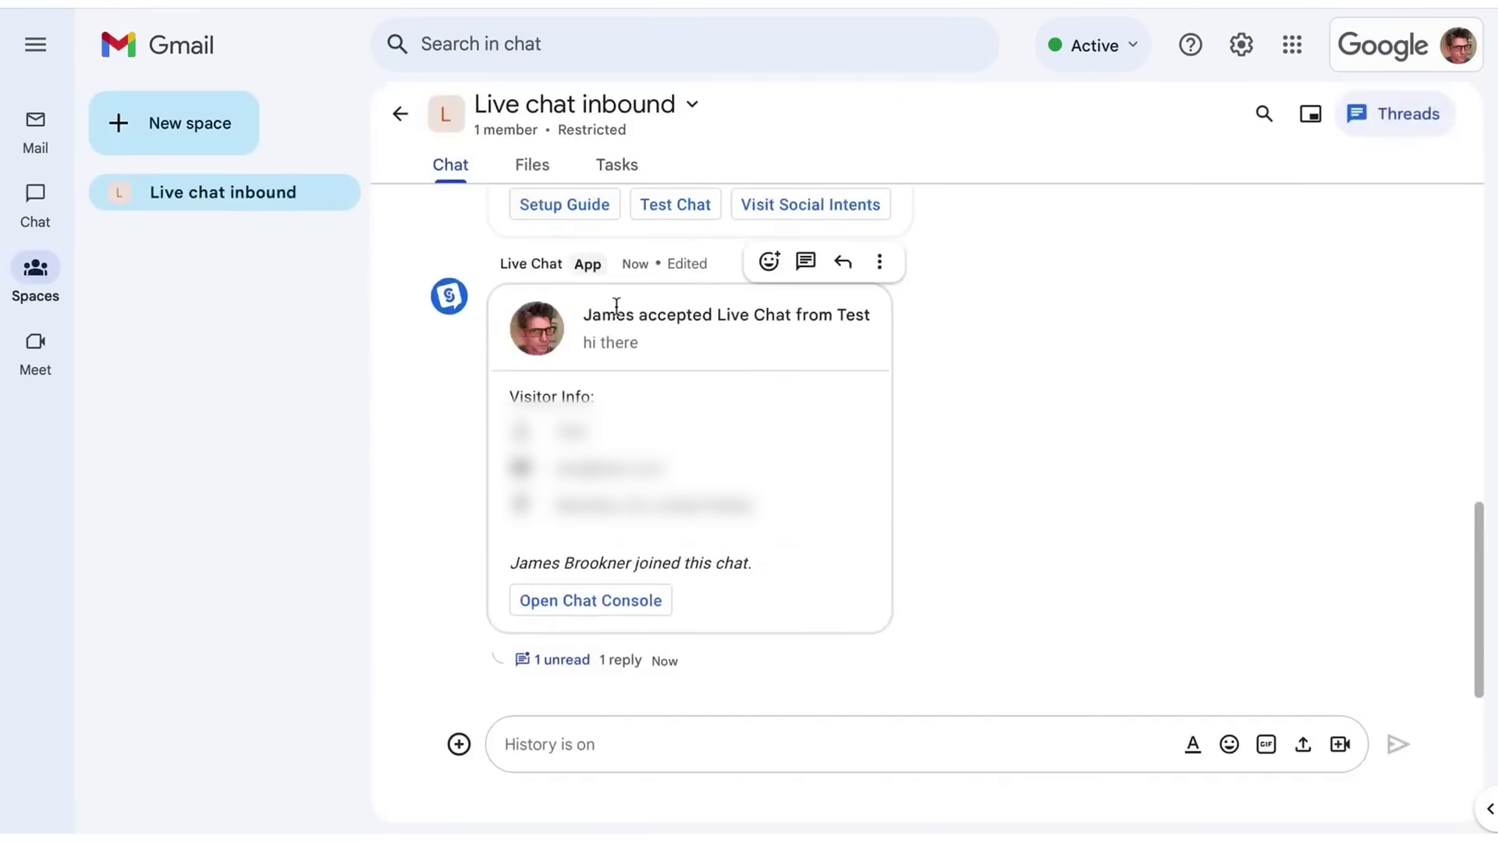
click(564, 660)
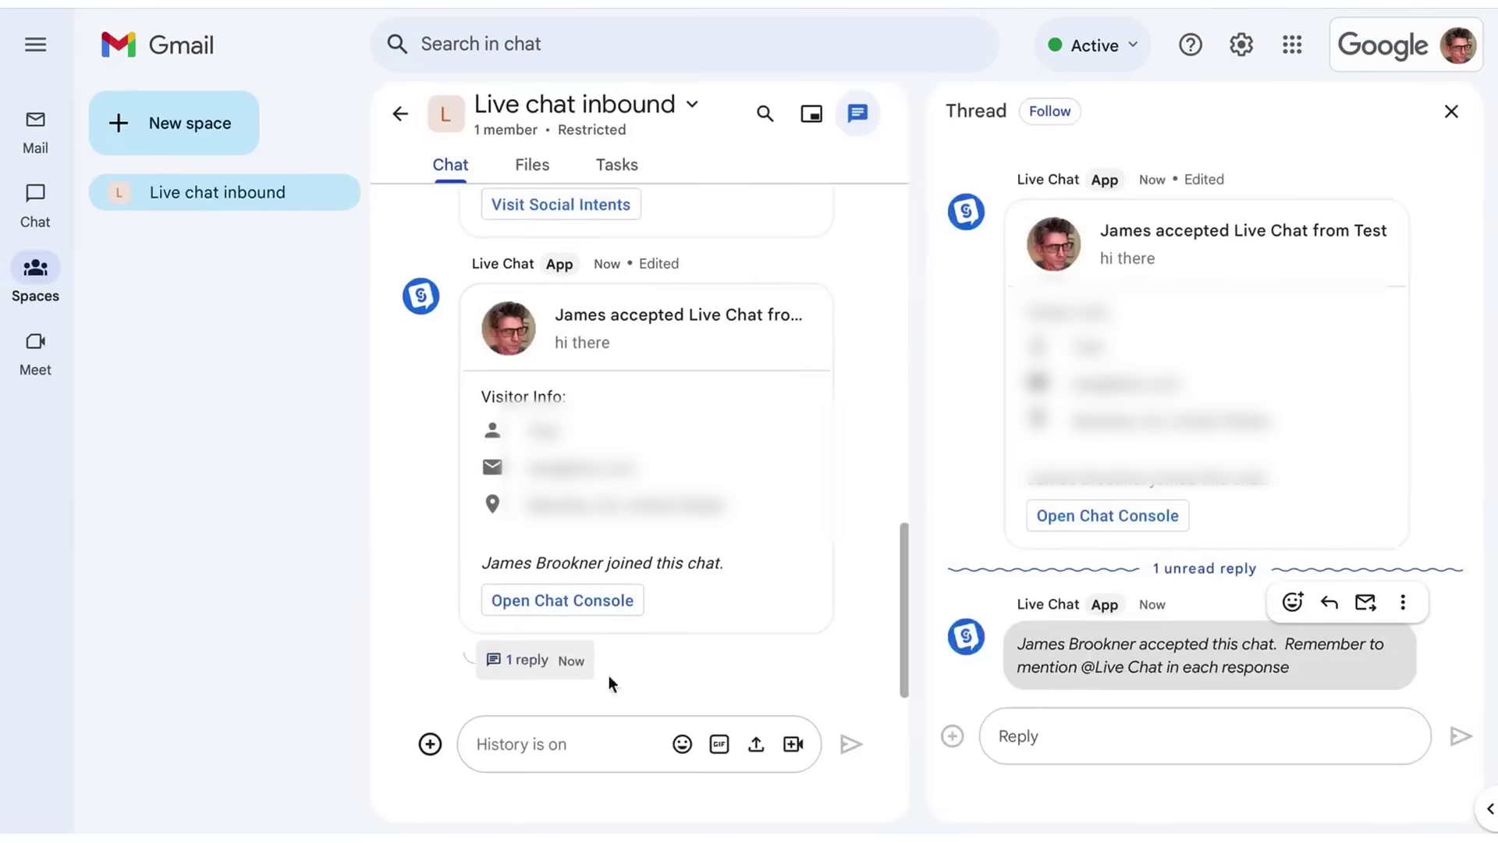
click(1072, 734)
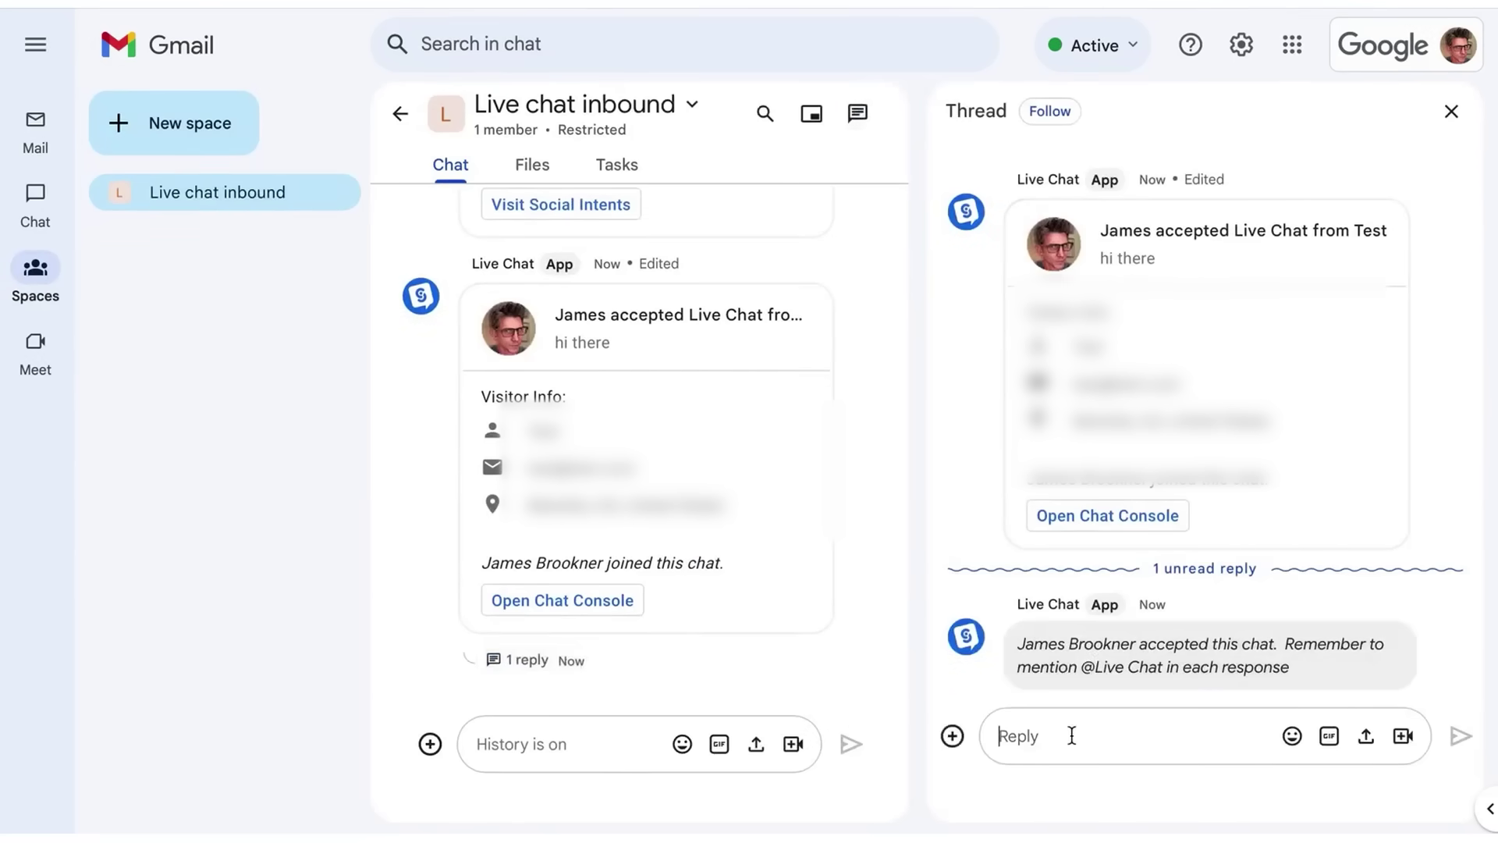
text(@)
click(1092, 625)
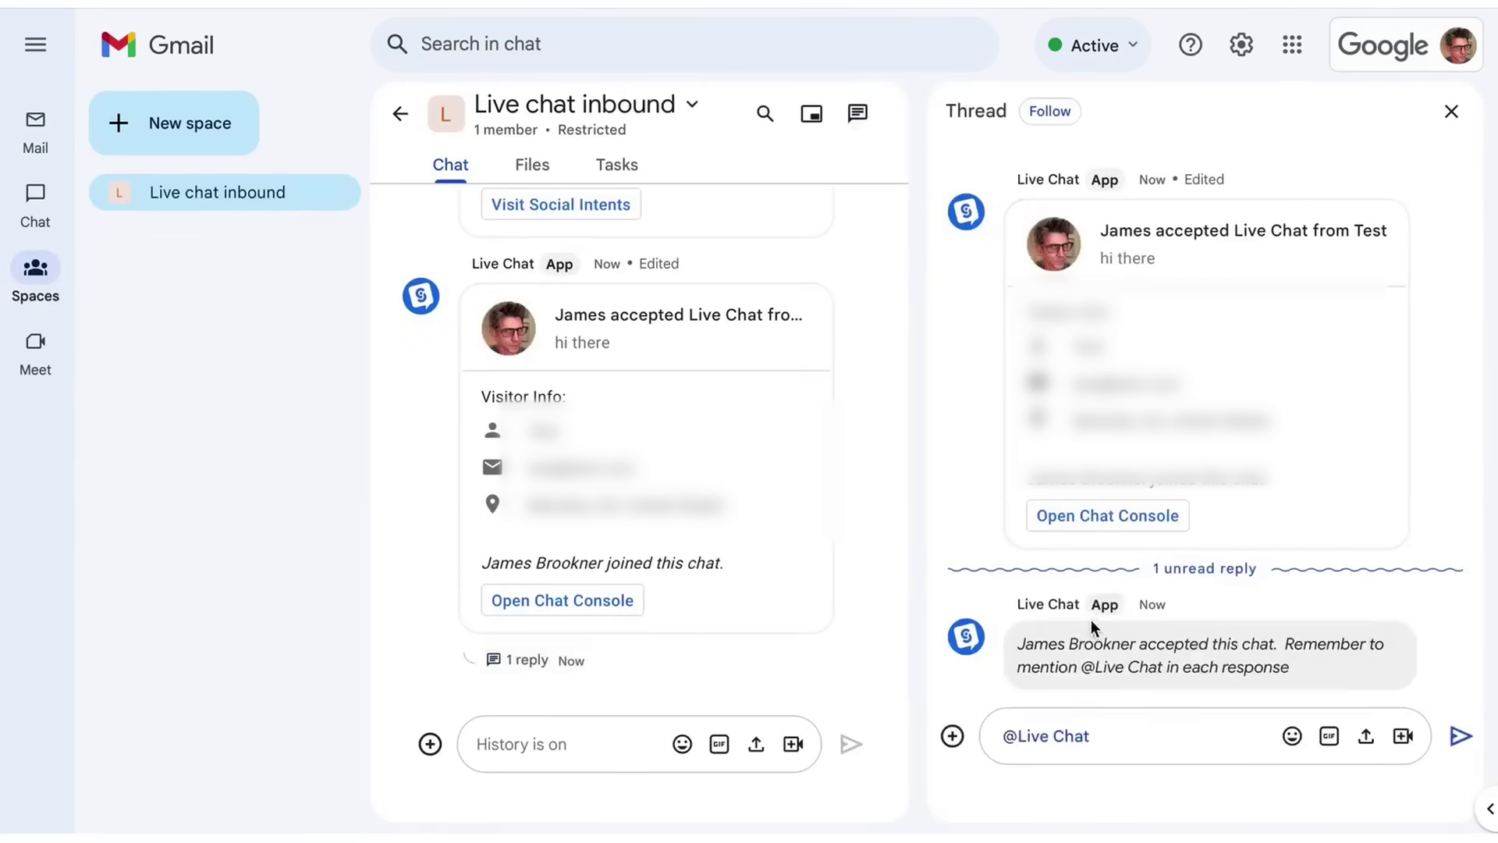
text(hi there!)
key(Return)
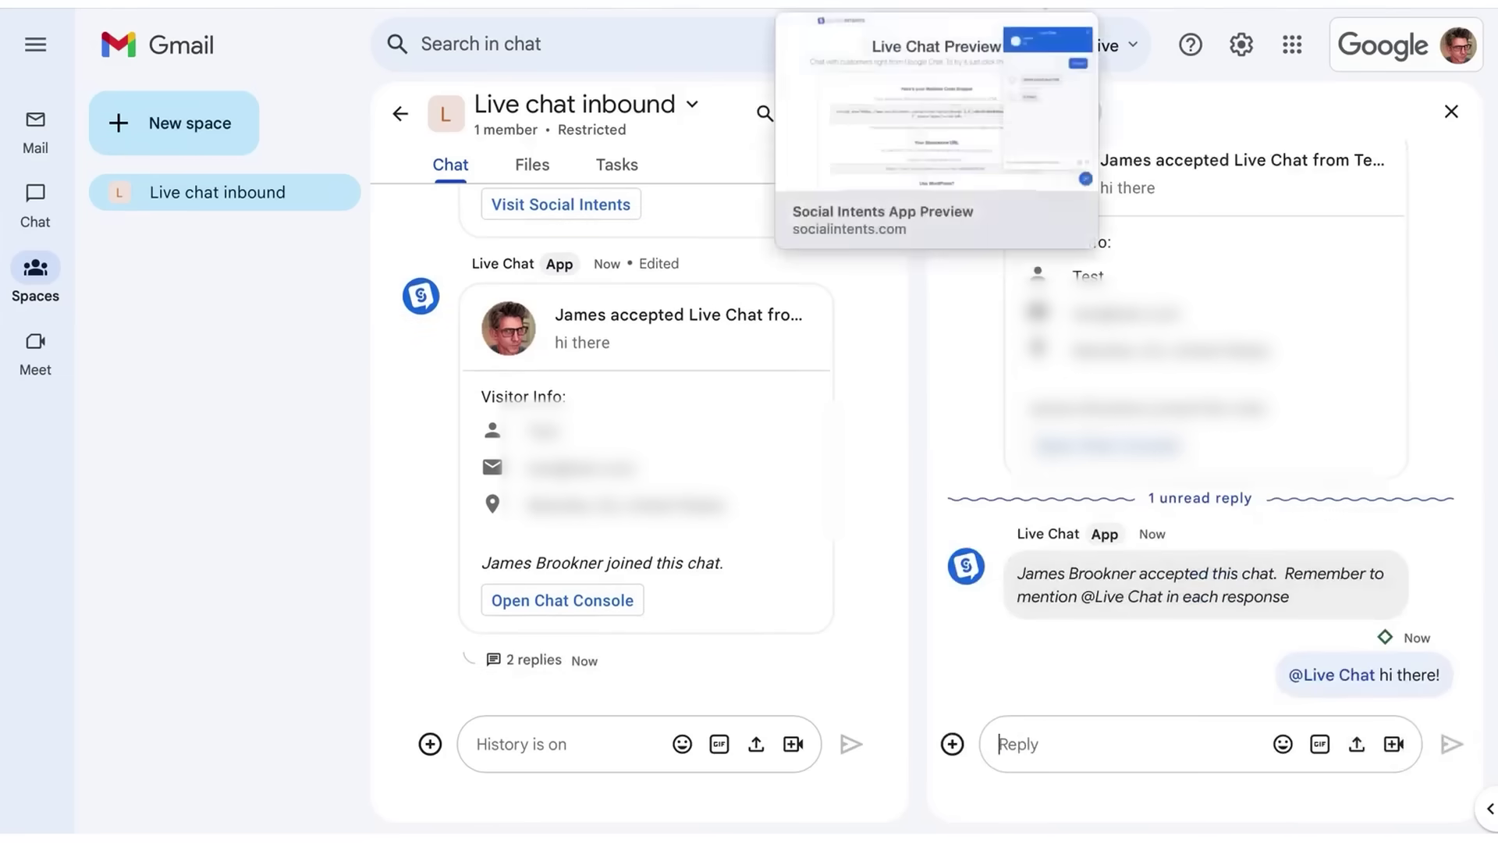
click(898, 3)
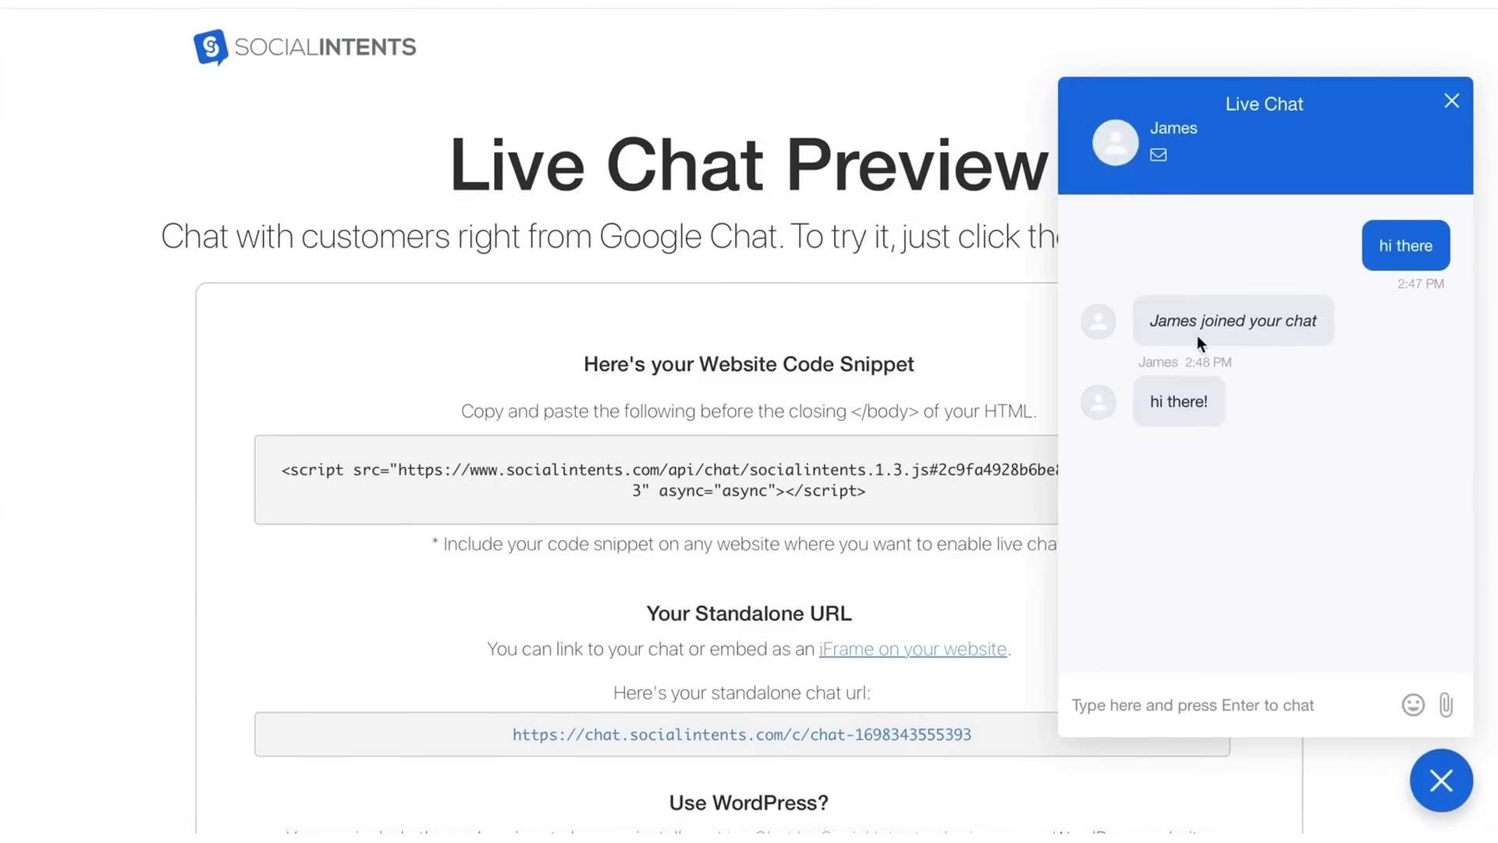
- Send the test message 1234 from the widget and confirm it arrives in Google Chat
click(295, 5)
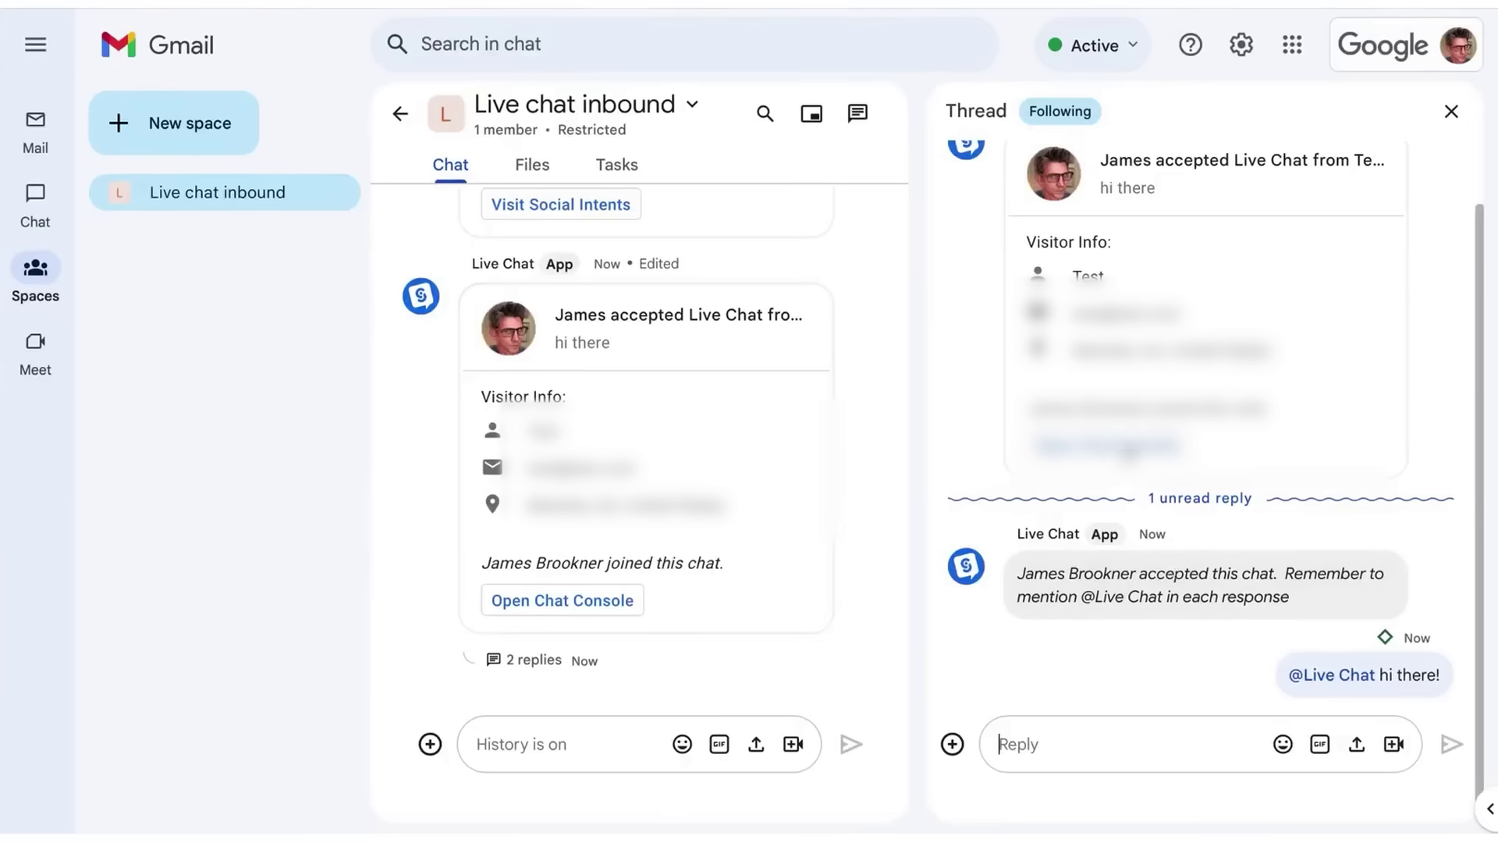
click(1015, 4)
text(1234)
key(Return)
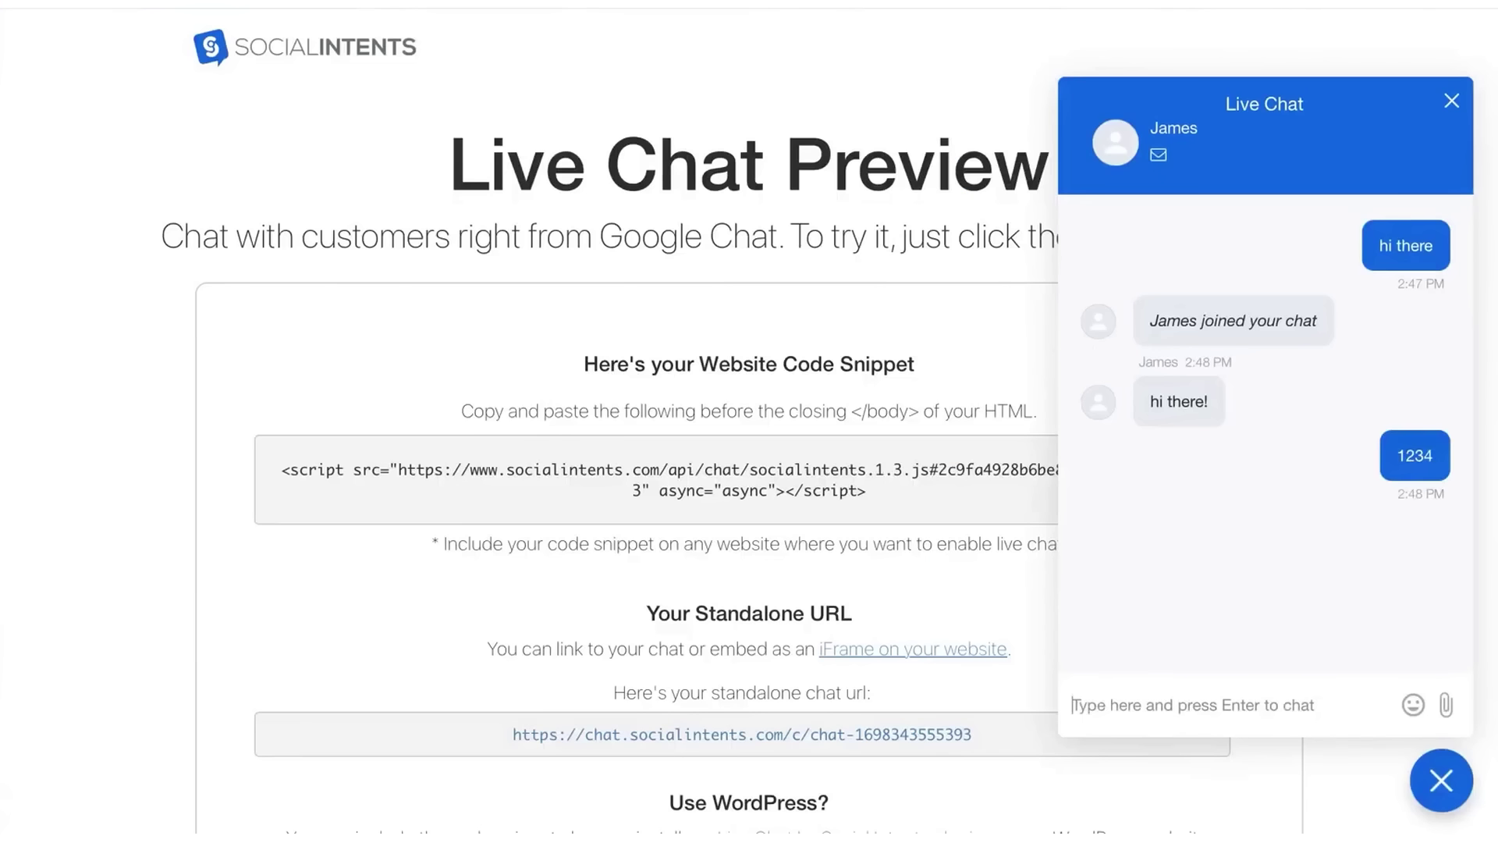
click(295, 5)
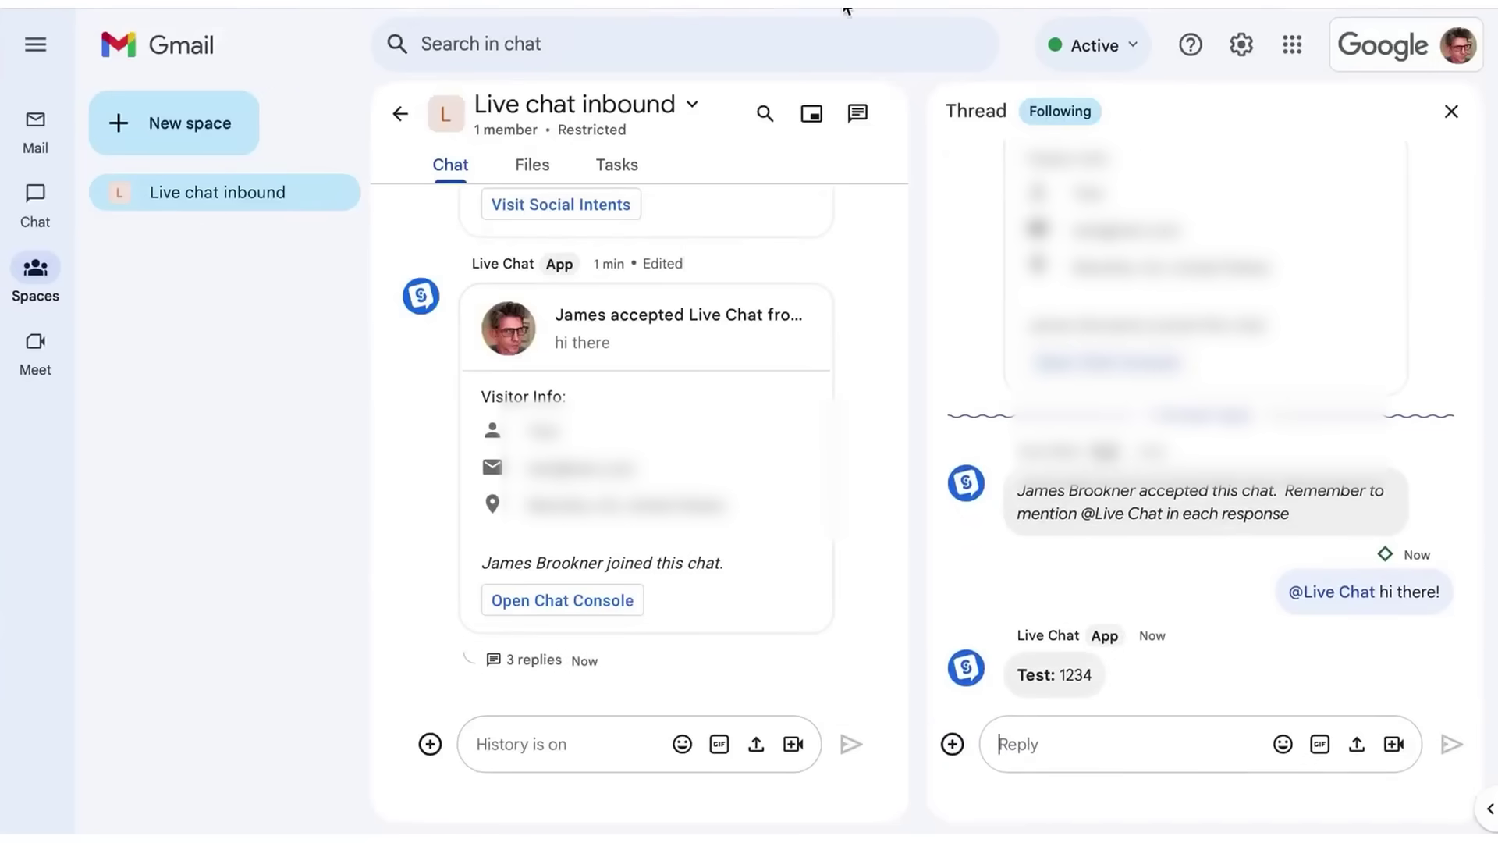
click(869, 6)
- End the visitor's chat, start a new chat from the pre-chat form, and close the thread
click(1453, 101)
click(1205, 270)
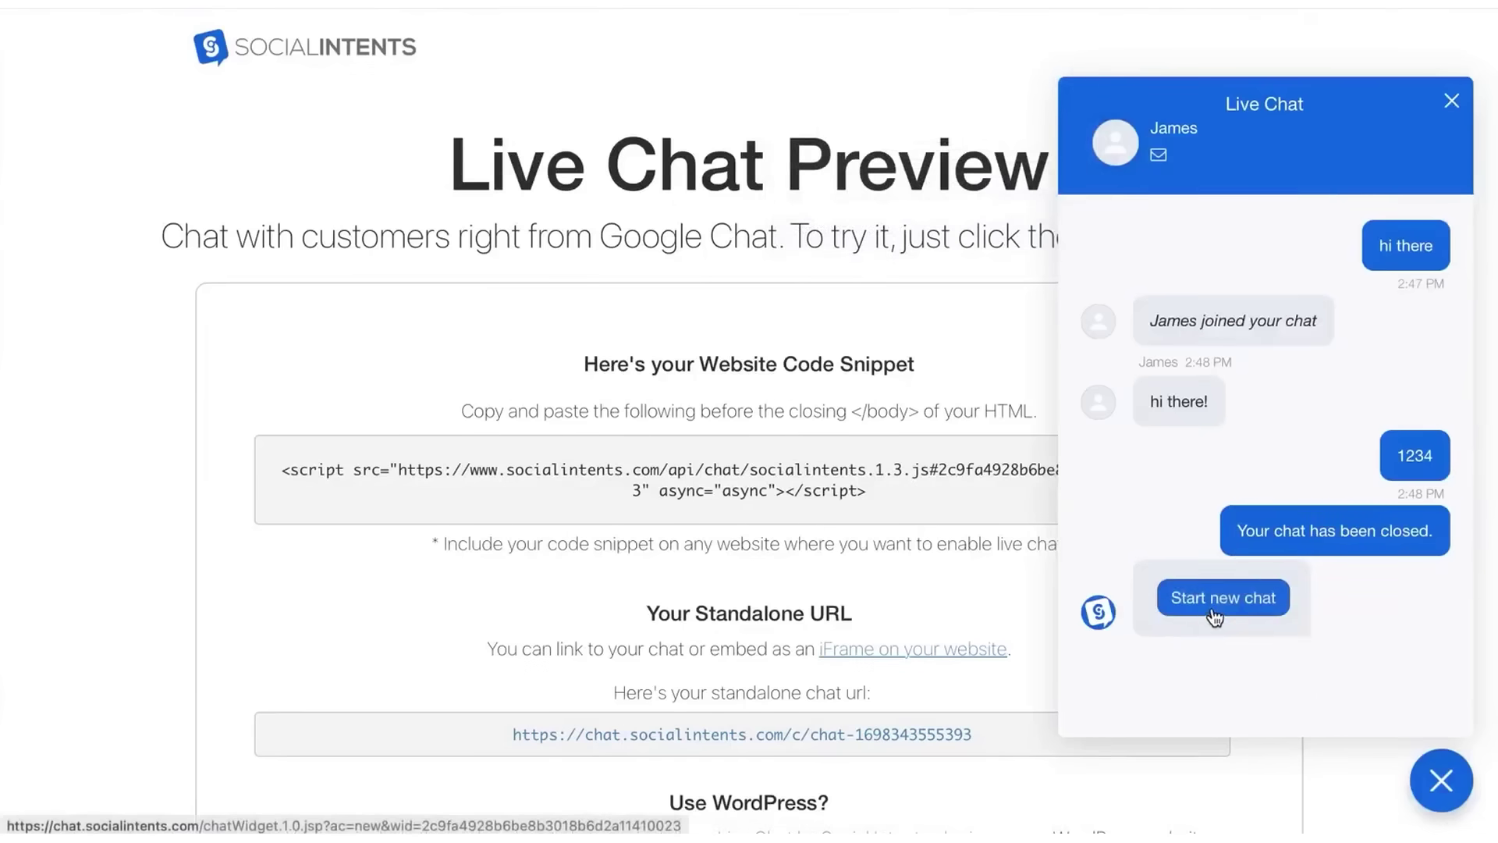
click(1223, 599)
click(1194, 521)
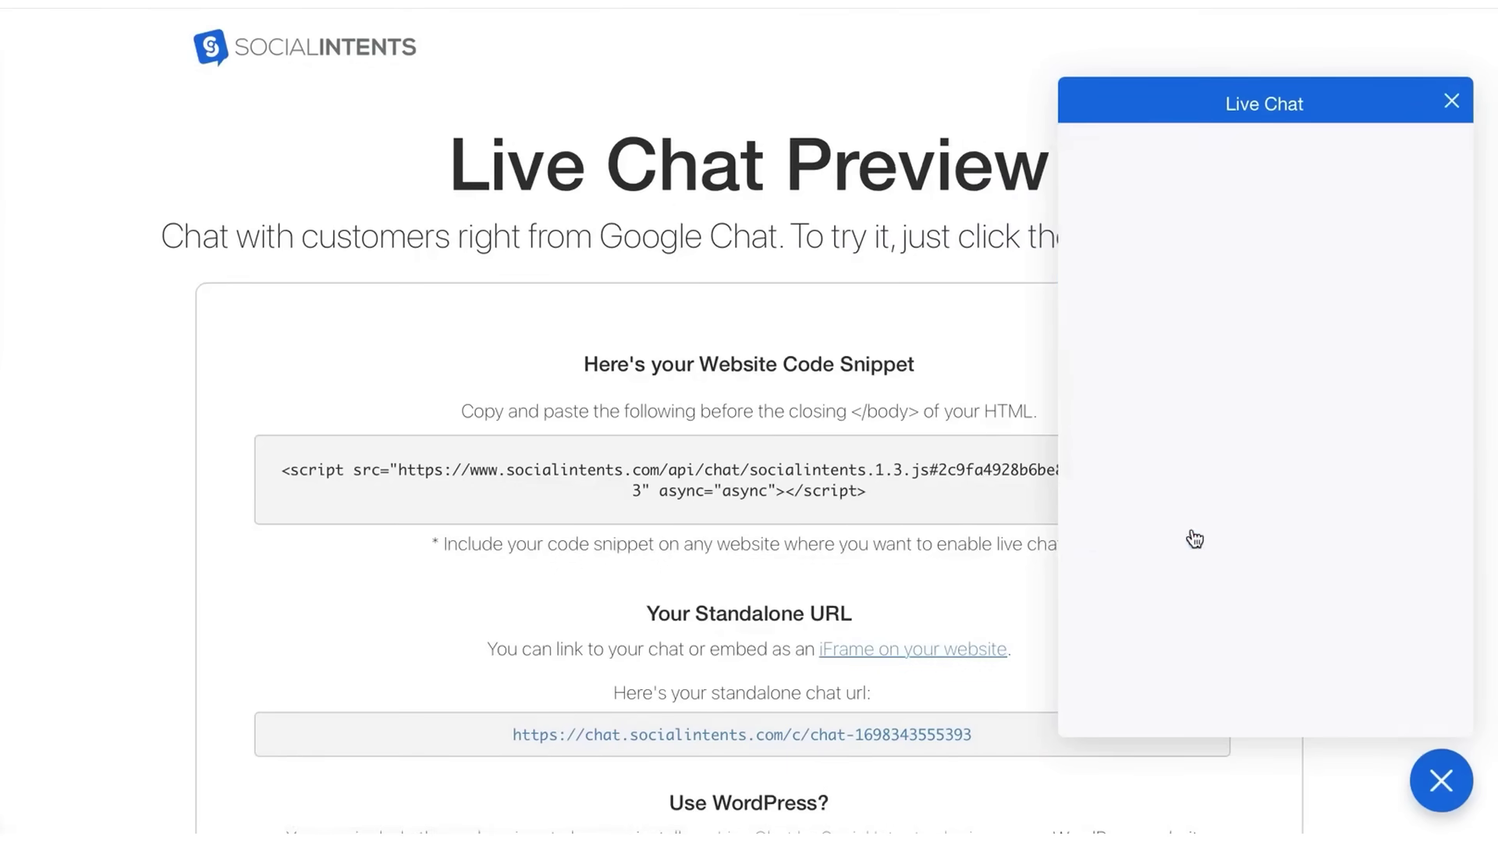
key(ctrl+Tab)
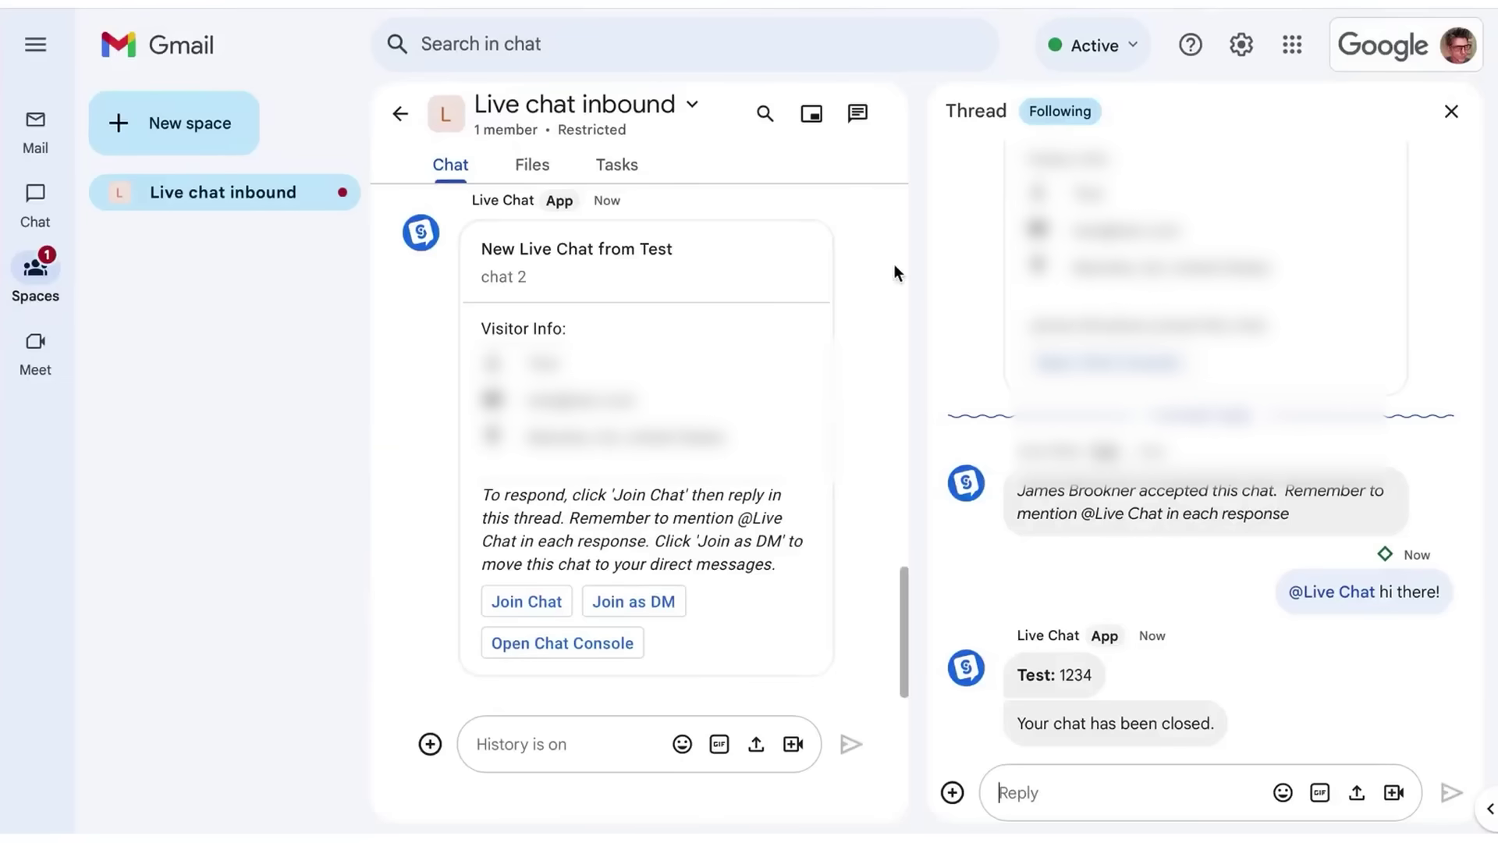
click(1453, 114)
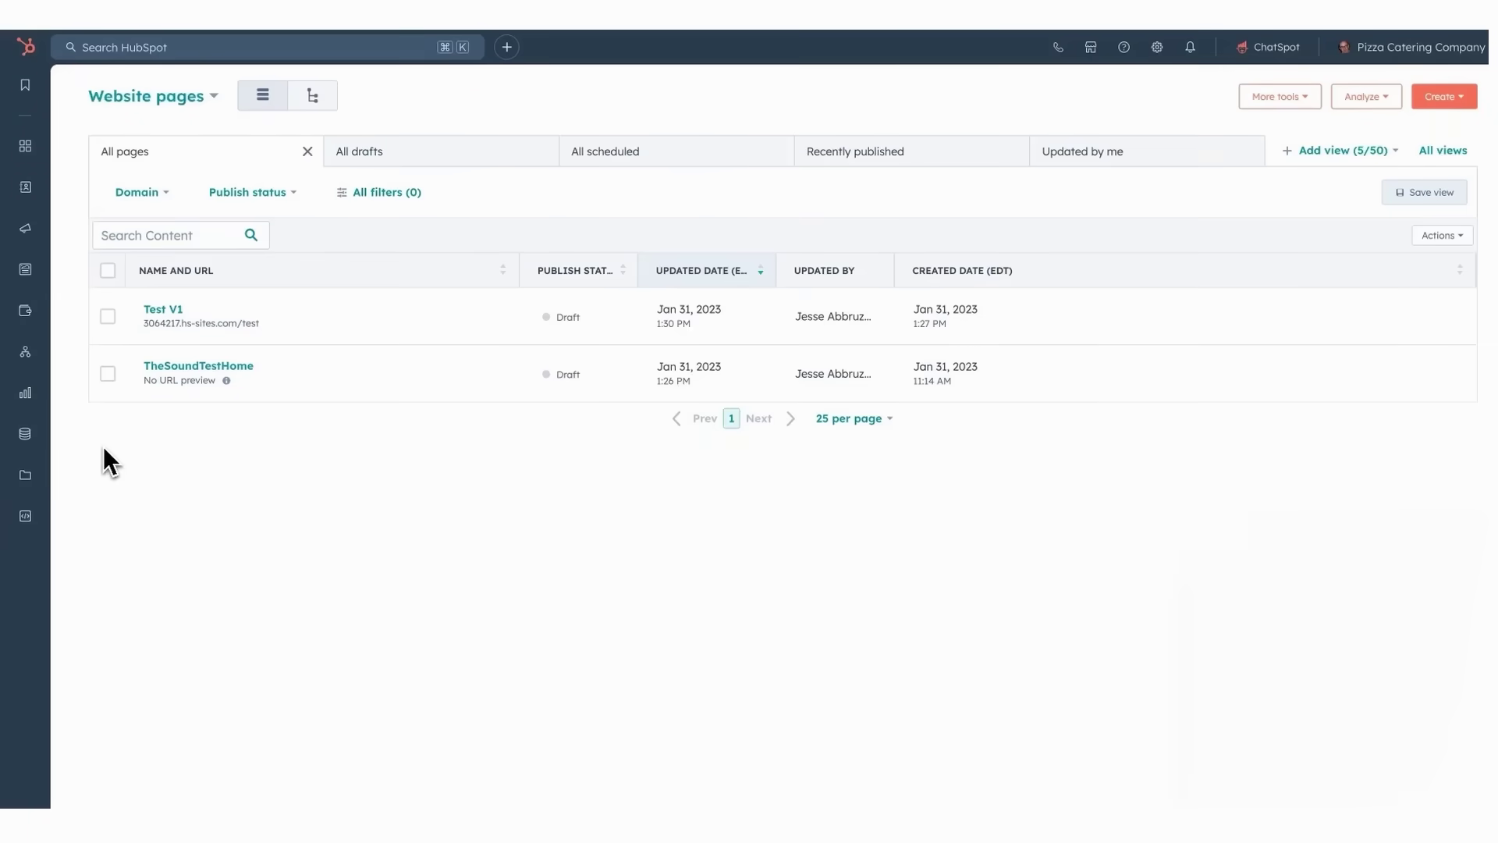
- Create a new Website chatflow routed to the Help Desk in English
mouse_move(26, 352)
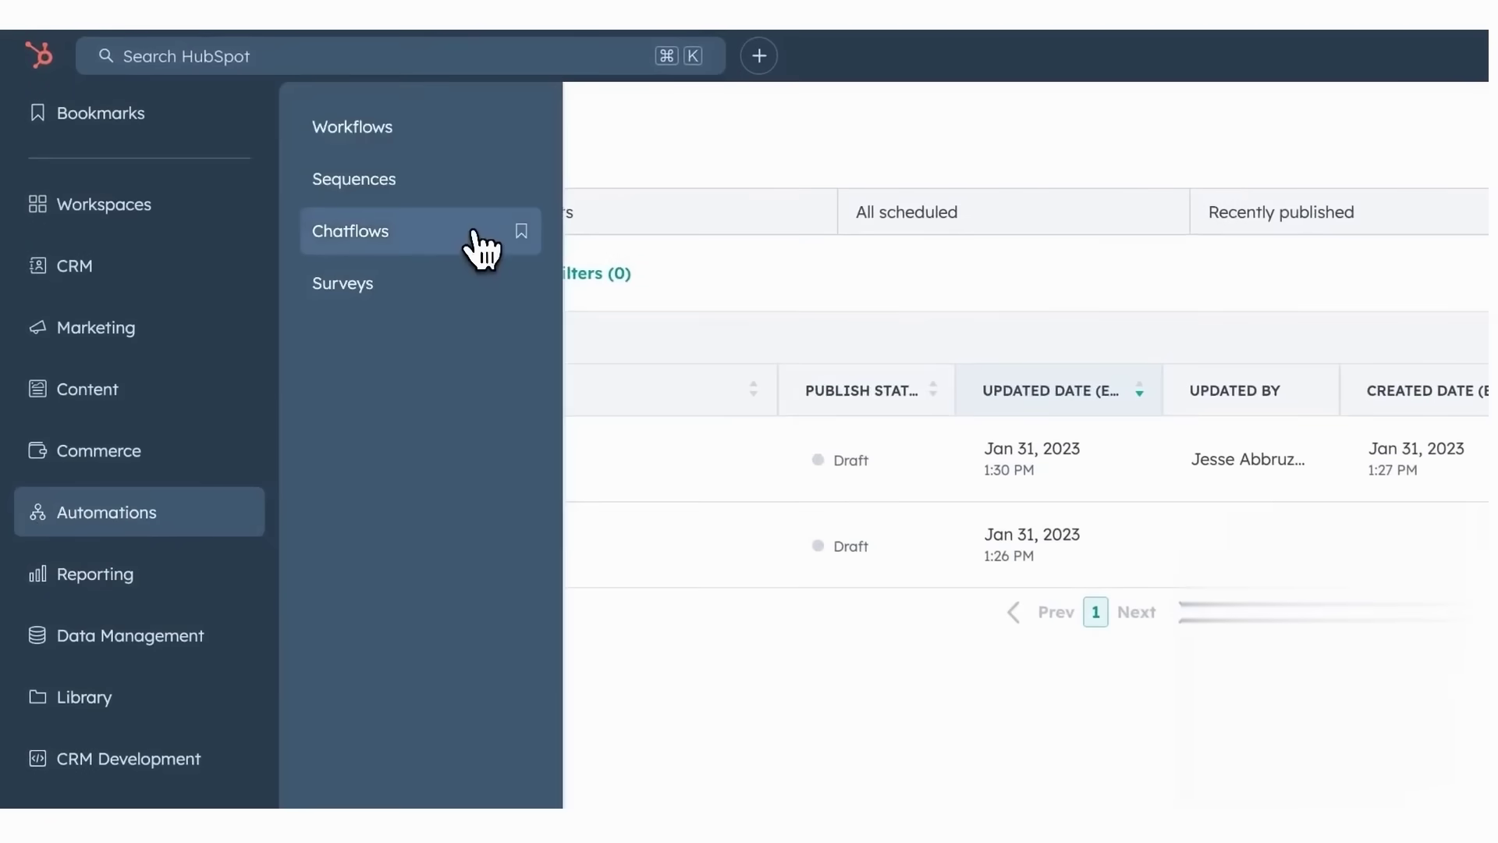
click(484, 244)
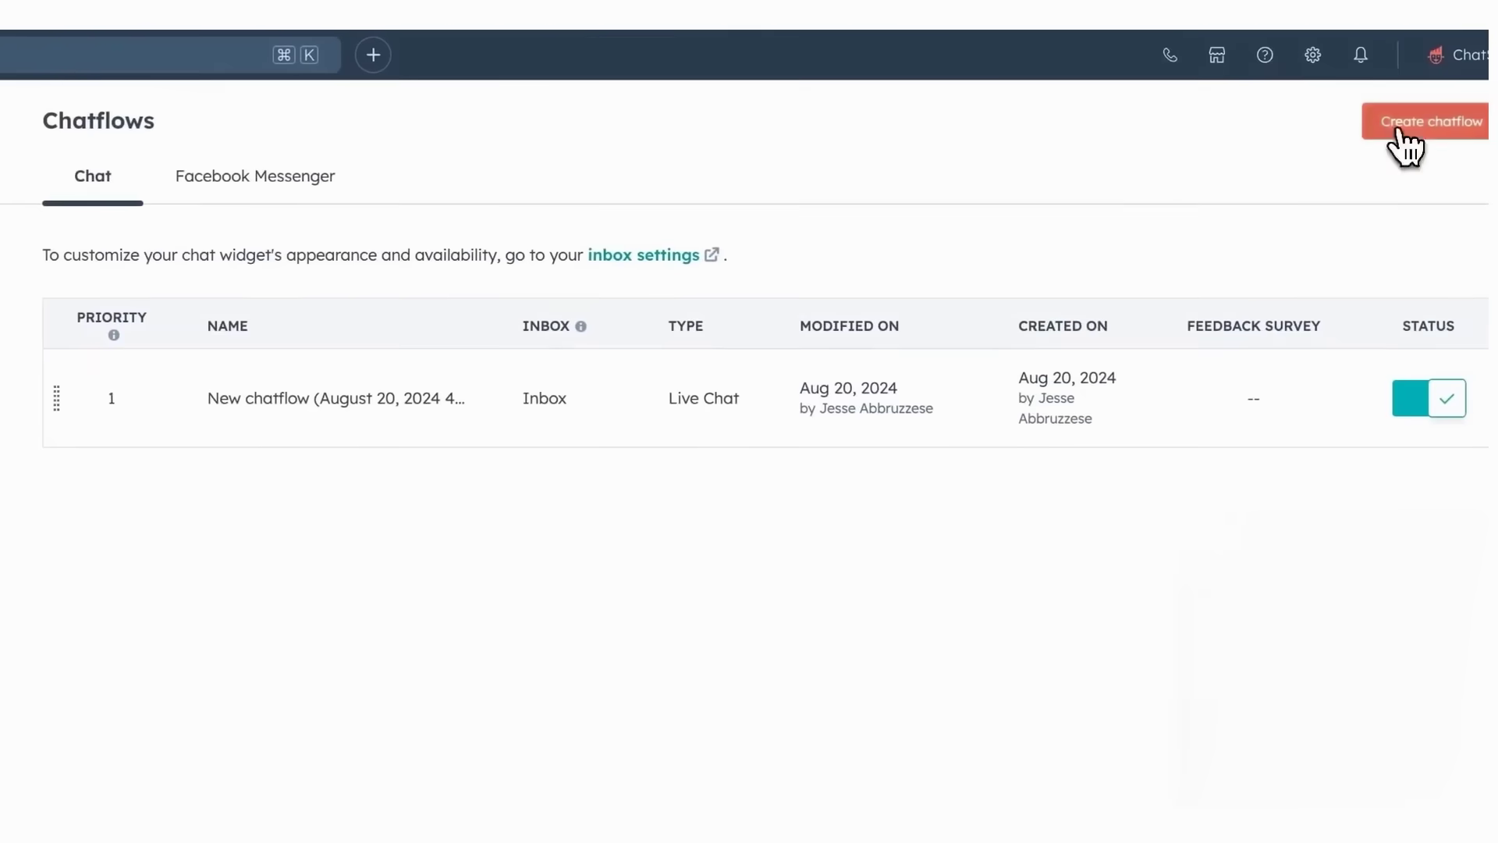
click(1402, 127)
click(659, 386)
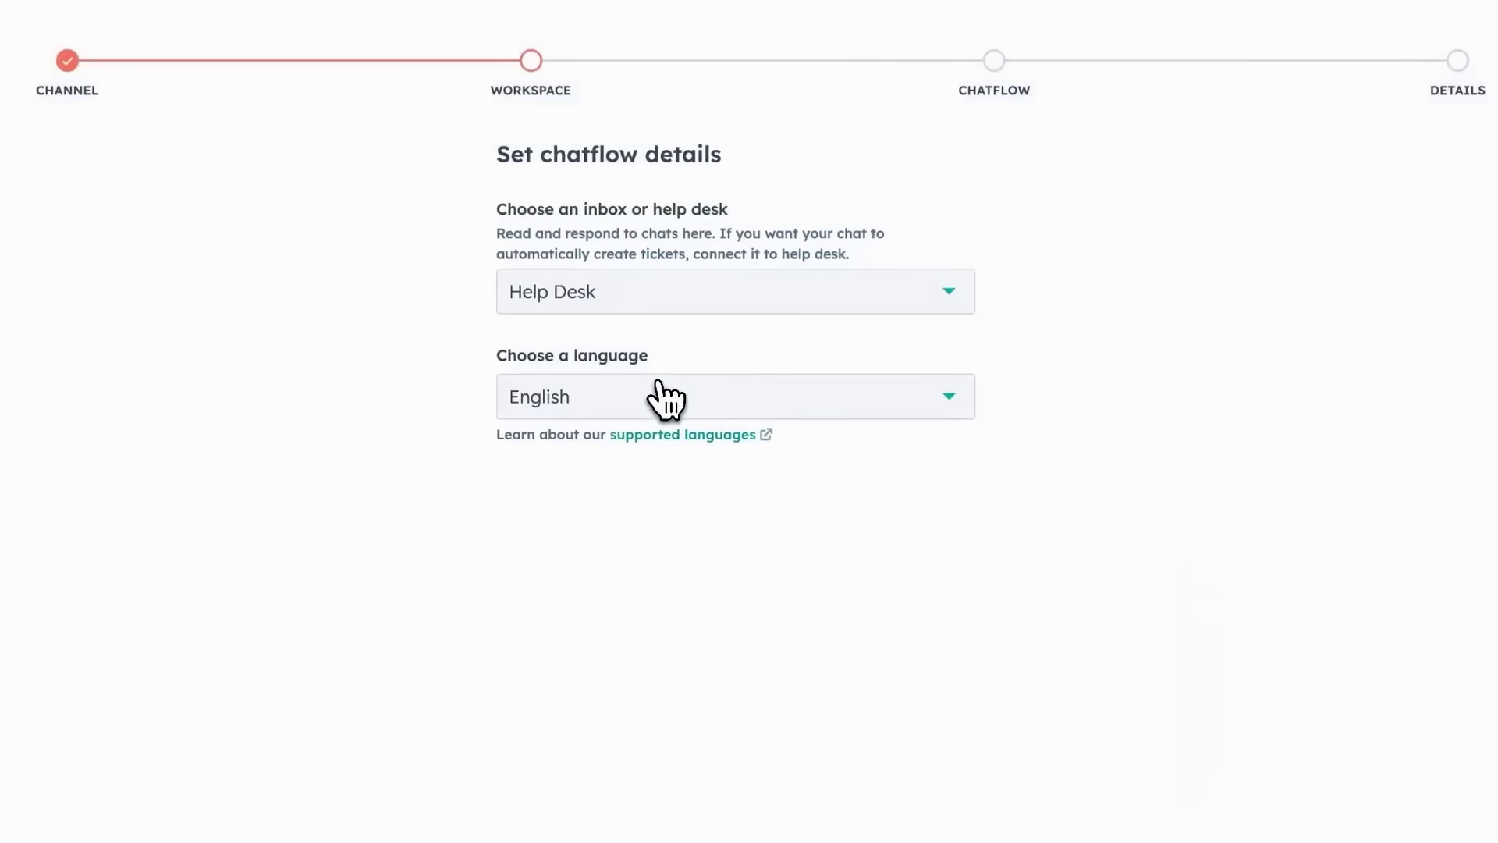
click(968, 308)
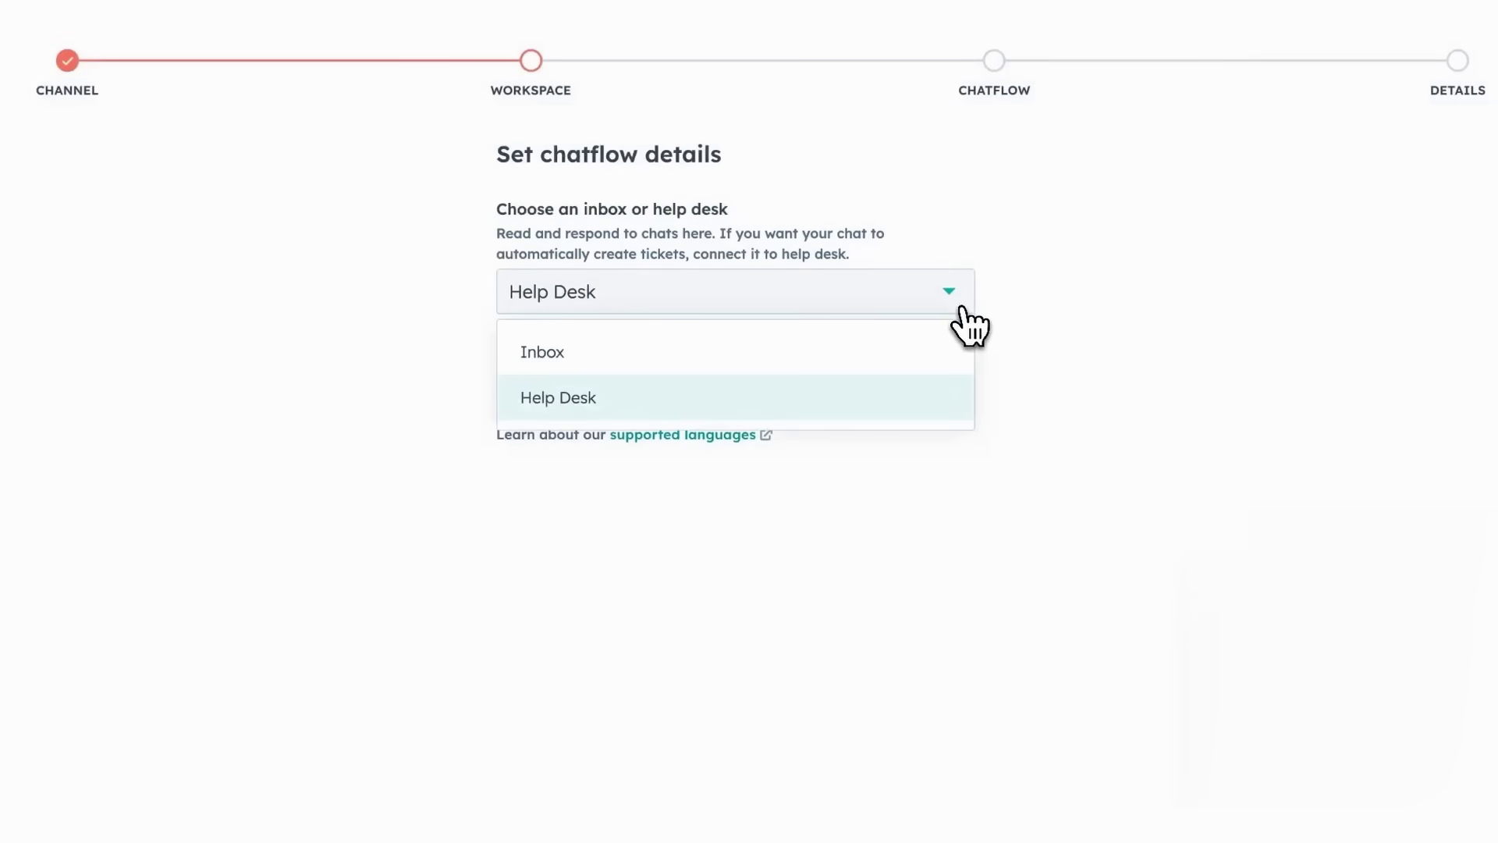
click(947, 398)
click(950, 410)
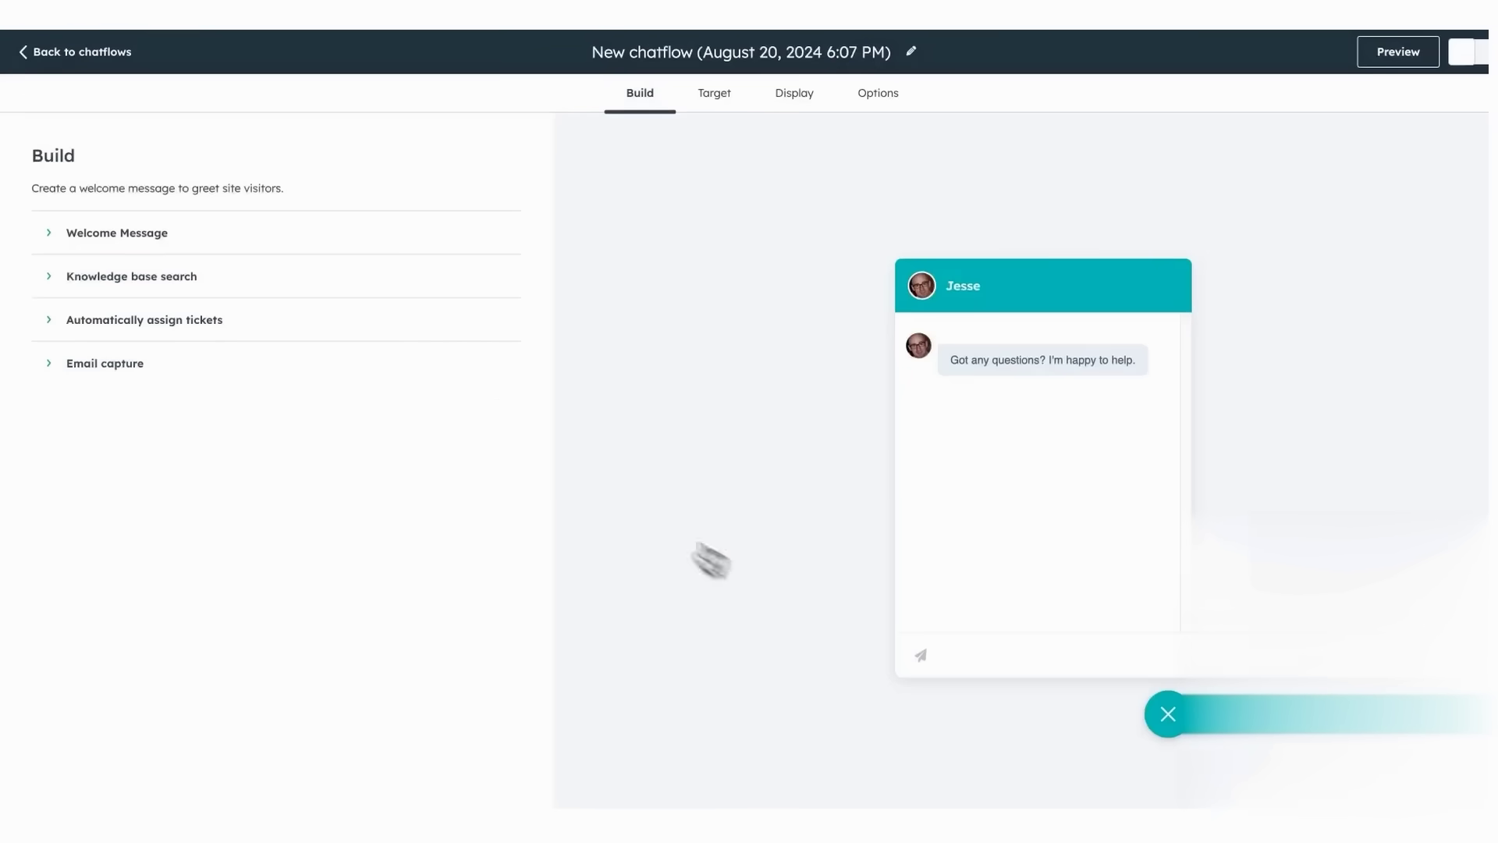
- Review the welcome and knowledge base settings and leave ticket assignment on No one
click(179, 248)
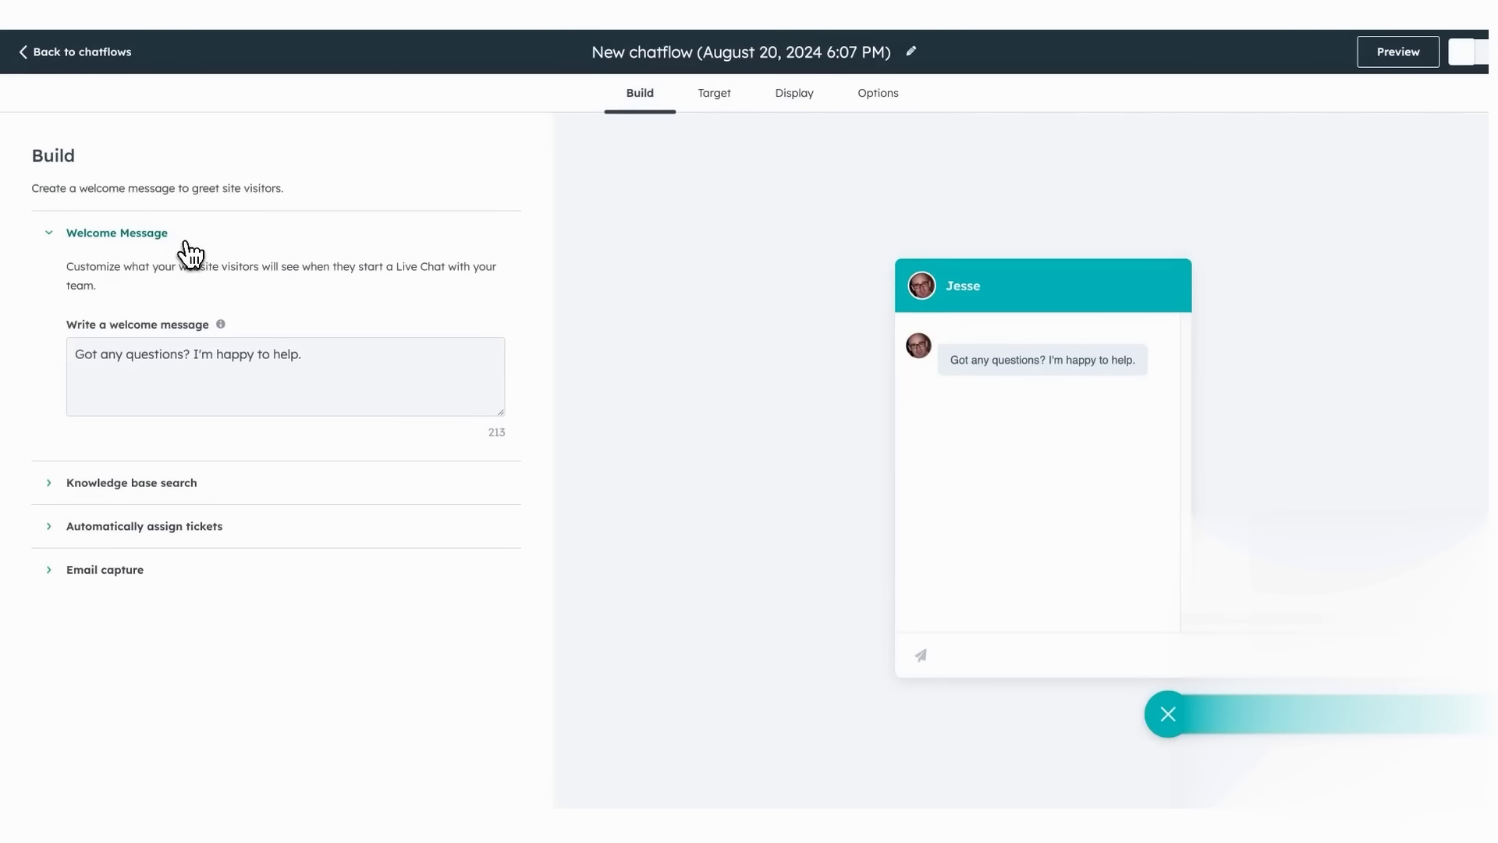
click(90, 484)
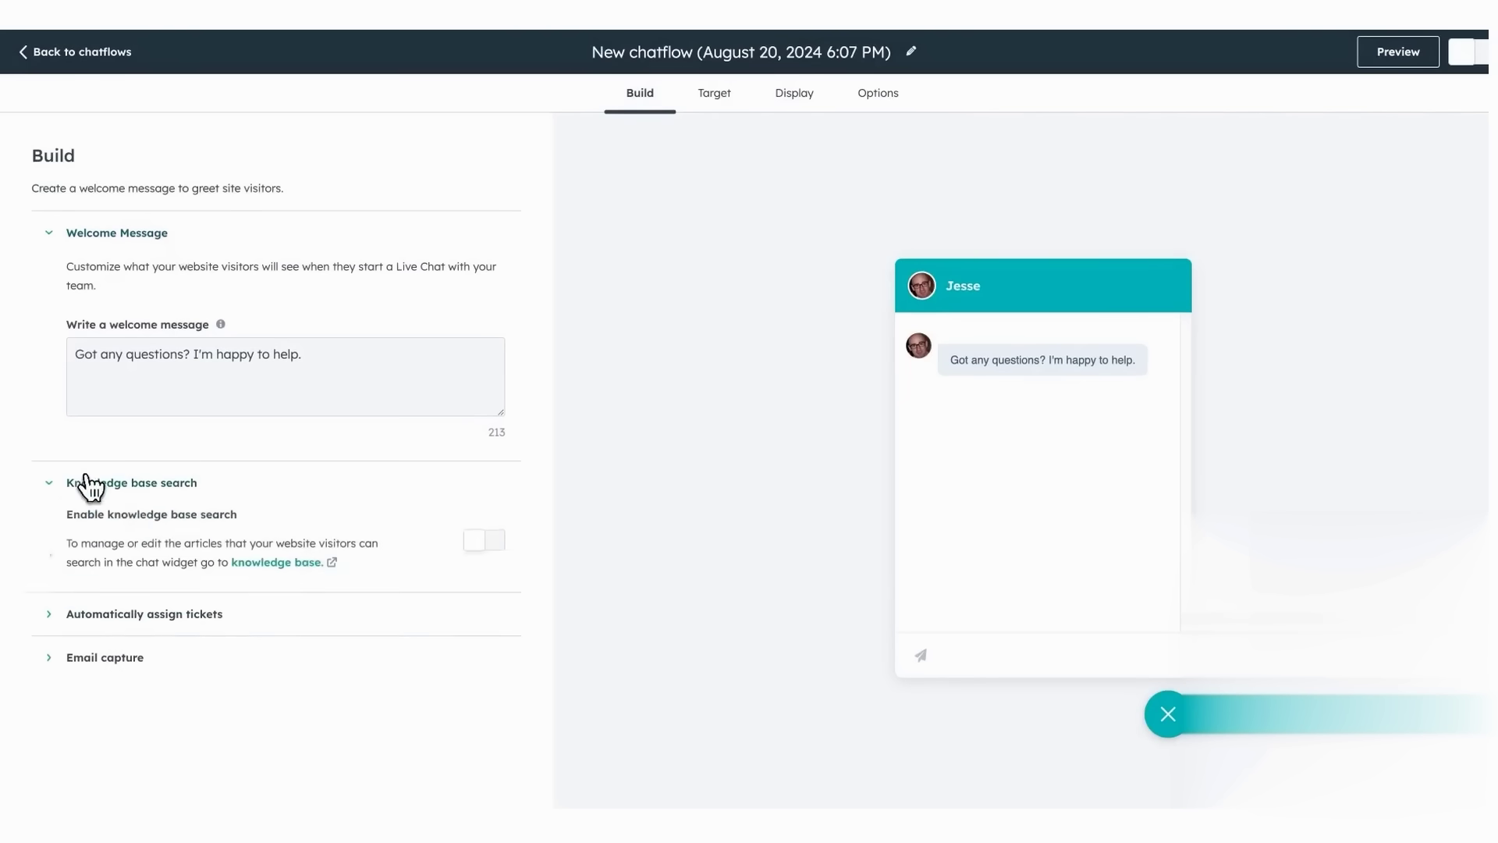
click(99, 616)
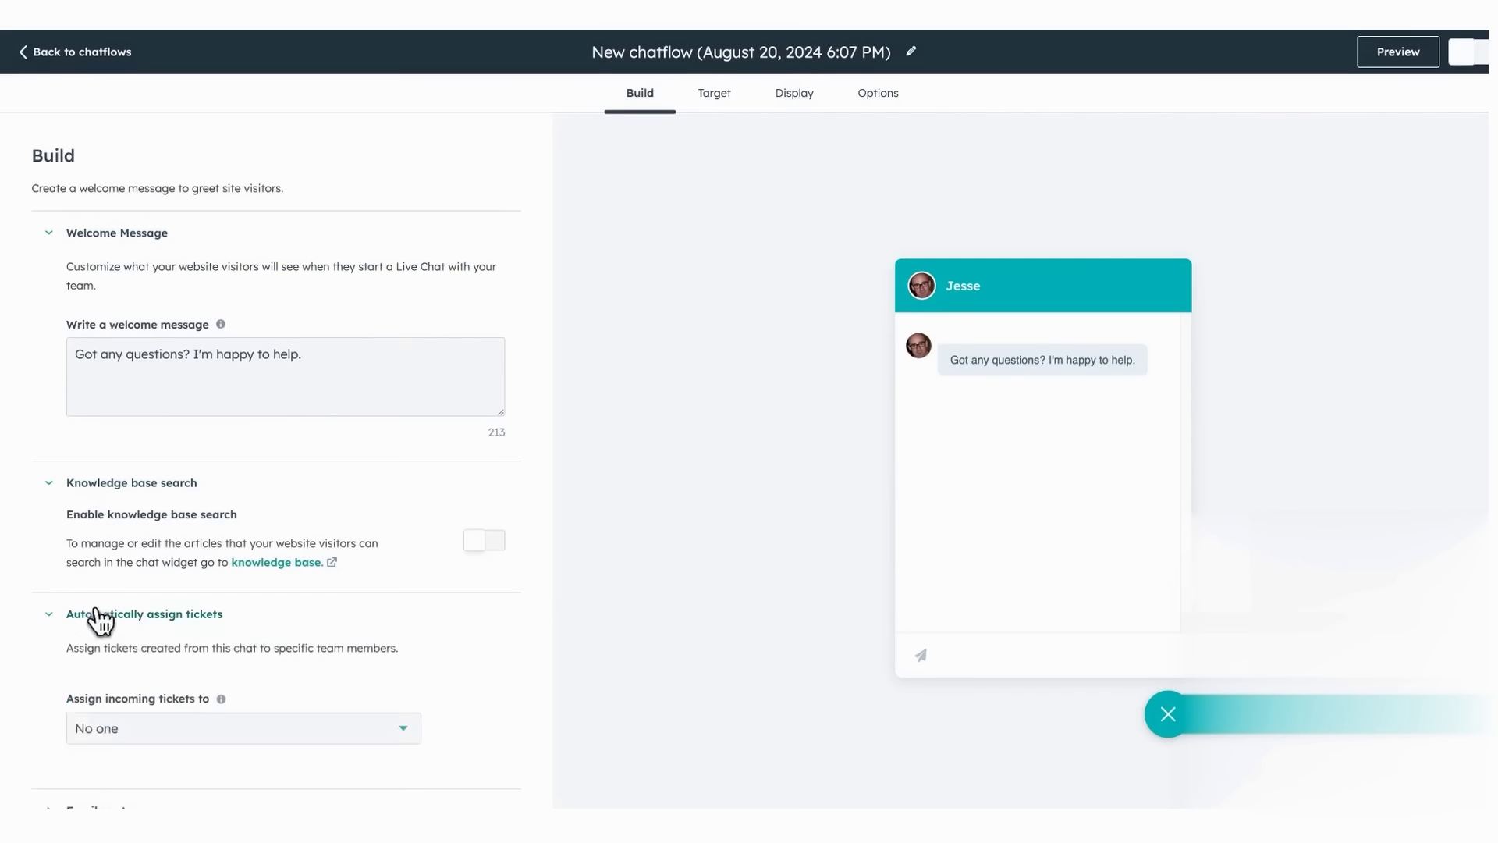
click(101, 728)
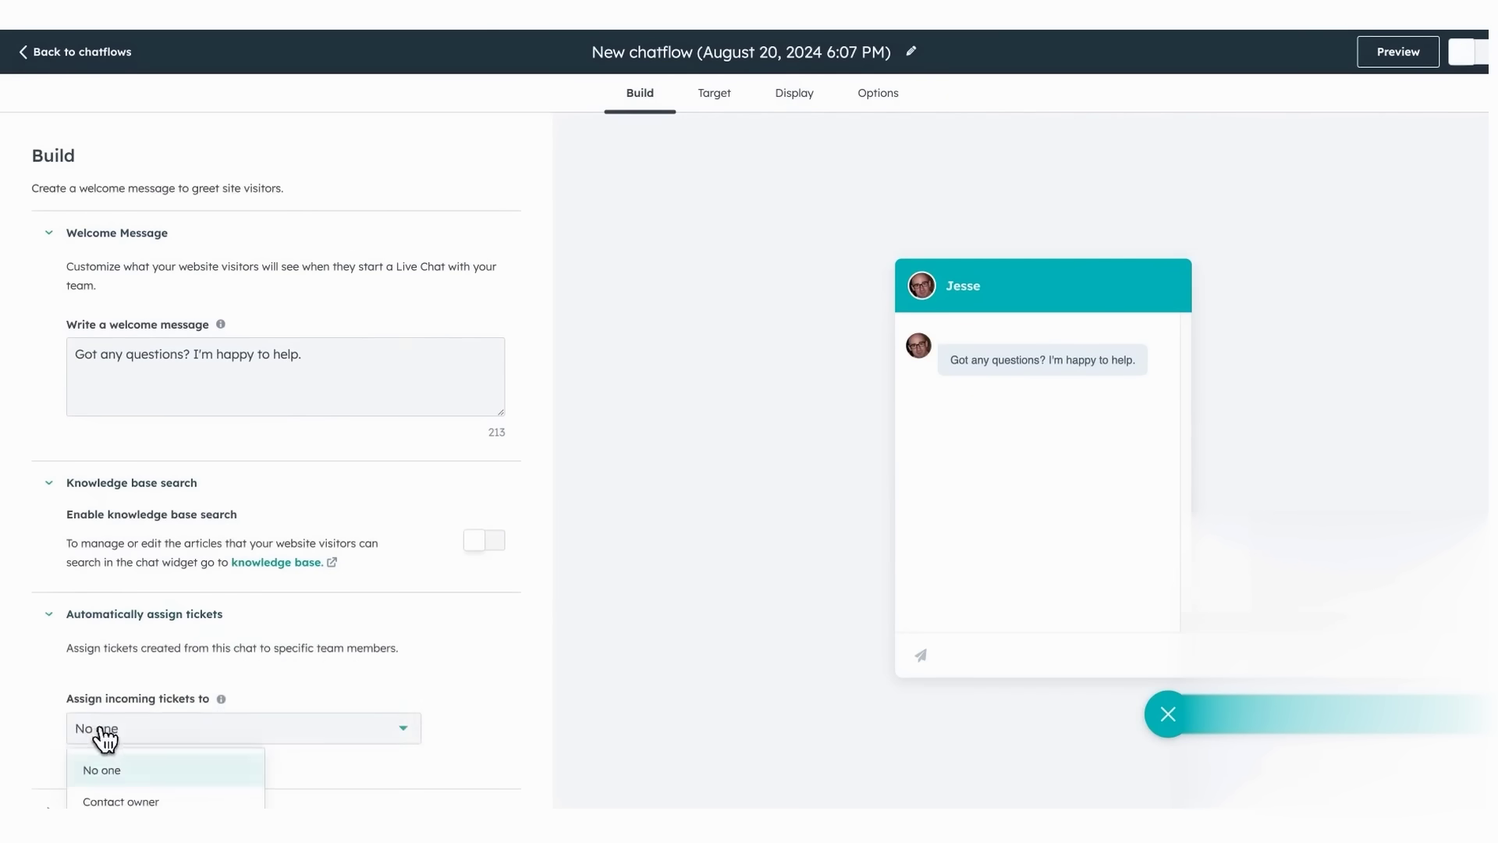
click(48, 710)
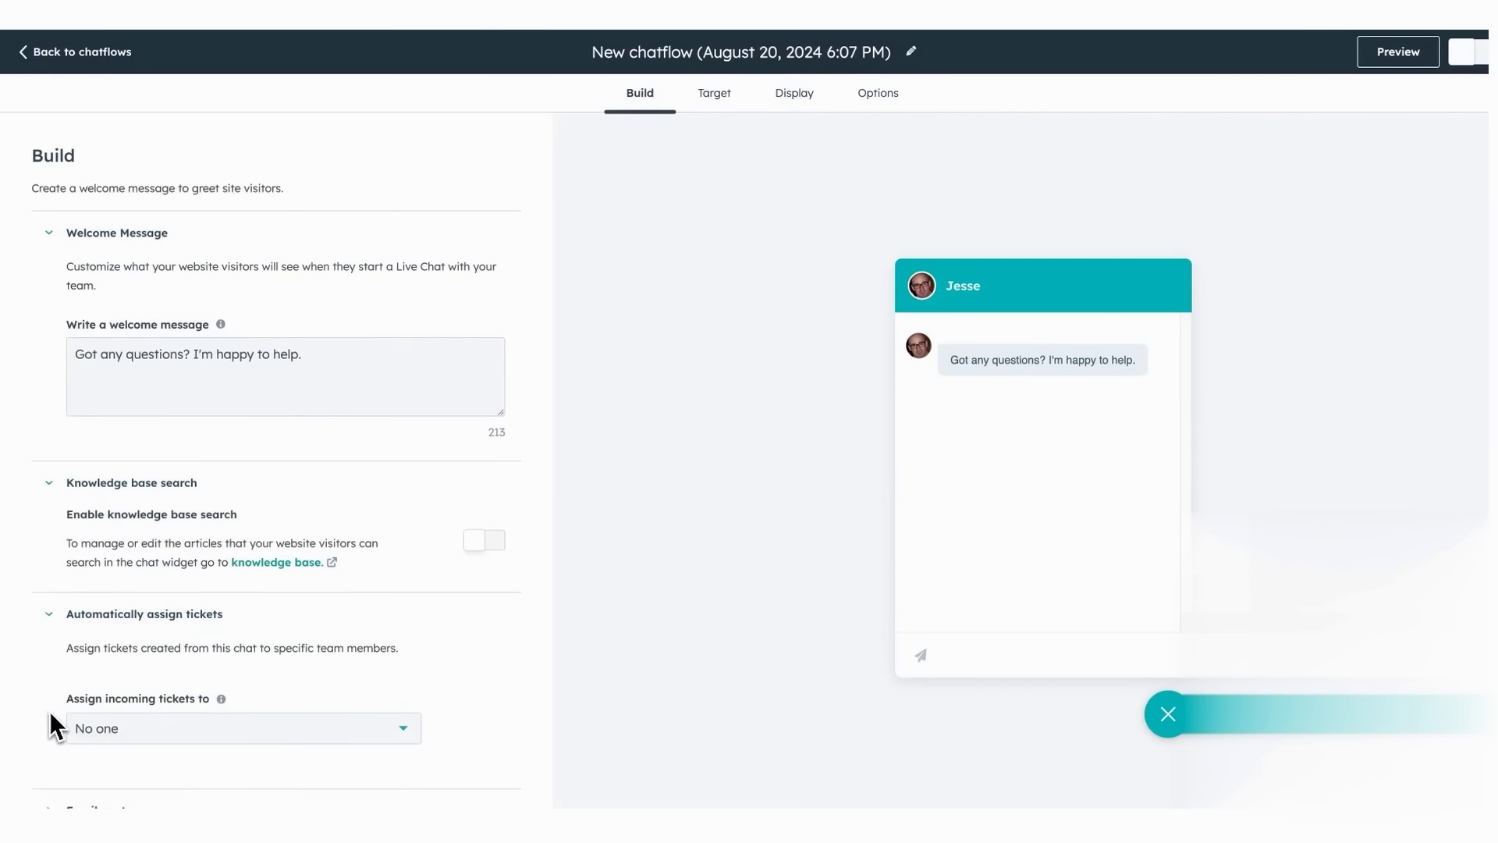
- Leave email capture on Immediately and open the chatflow's Target settings
scroll(288, 469, down, 3)
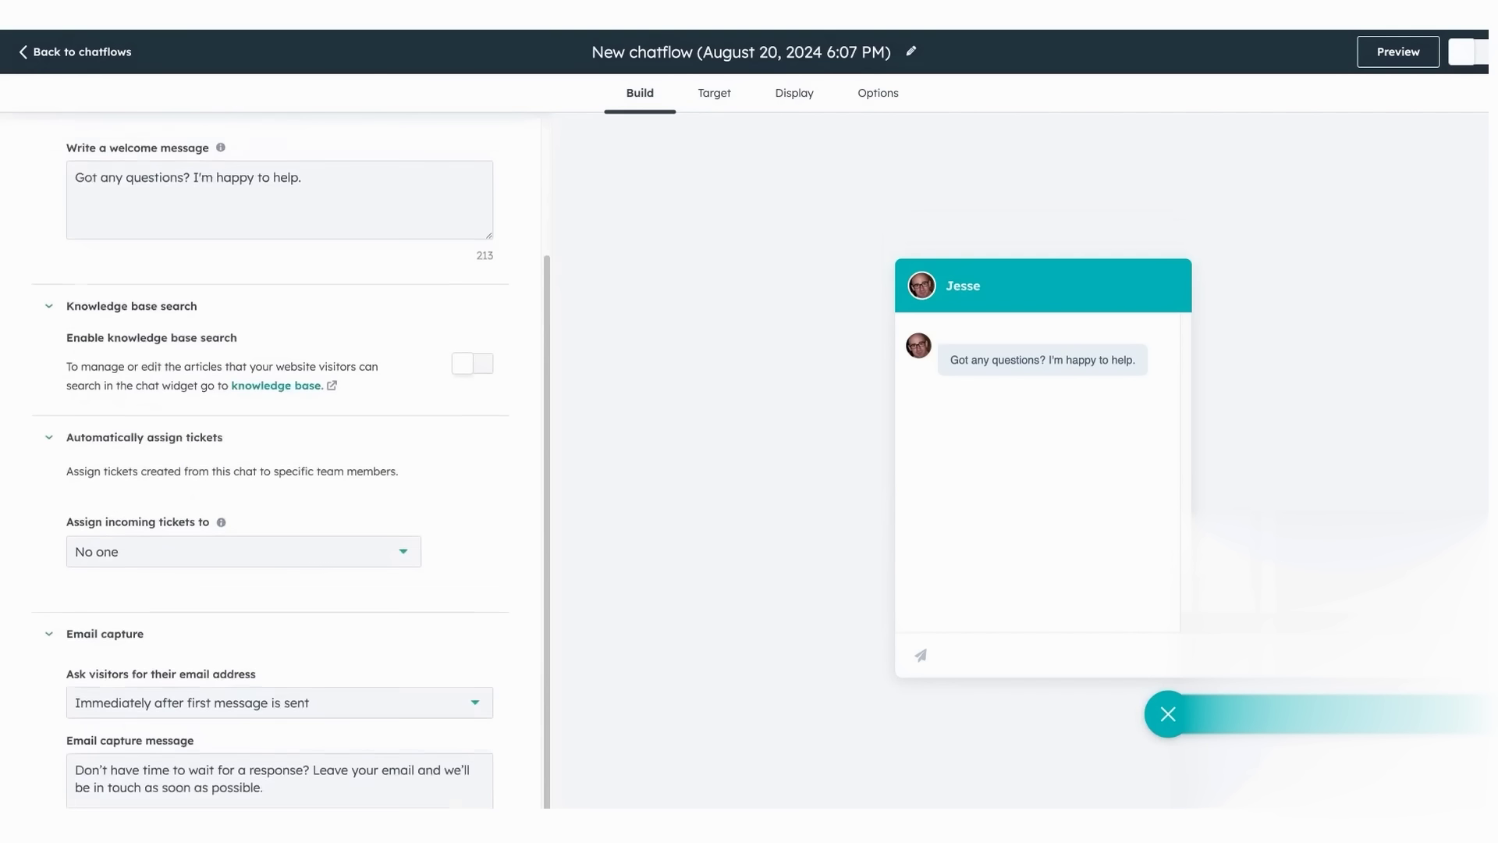
click(477, 679)
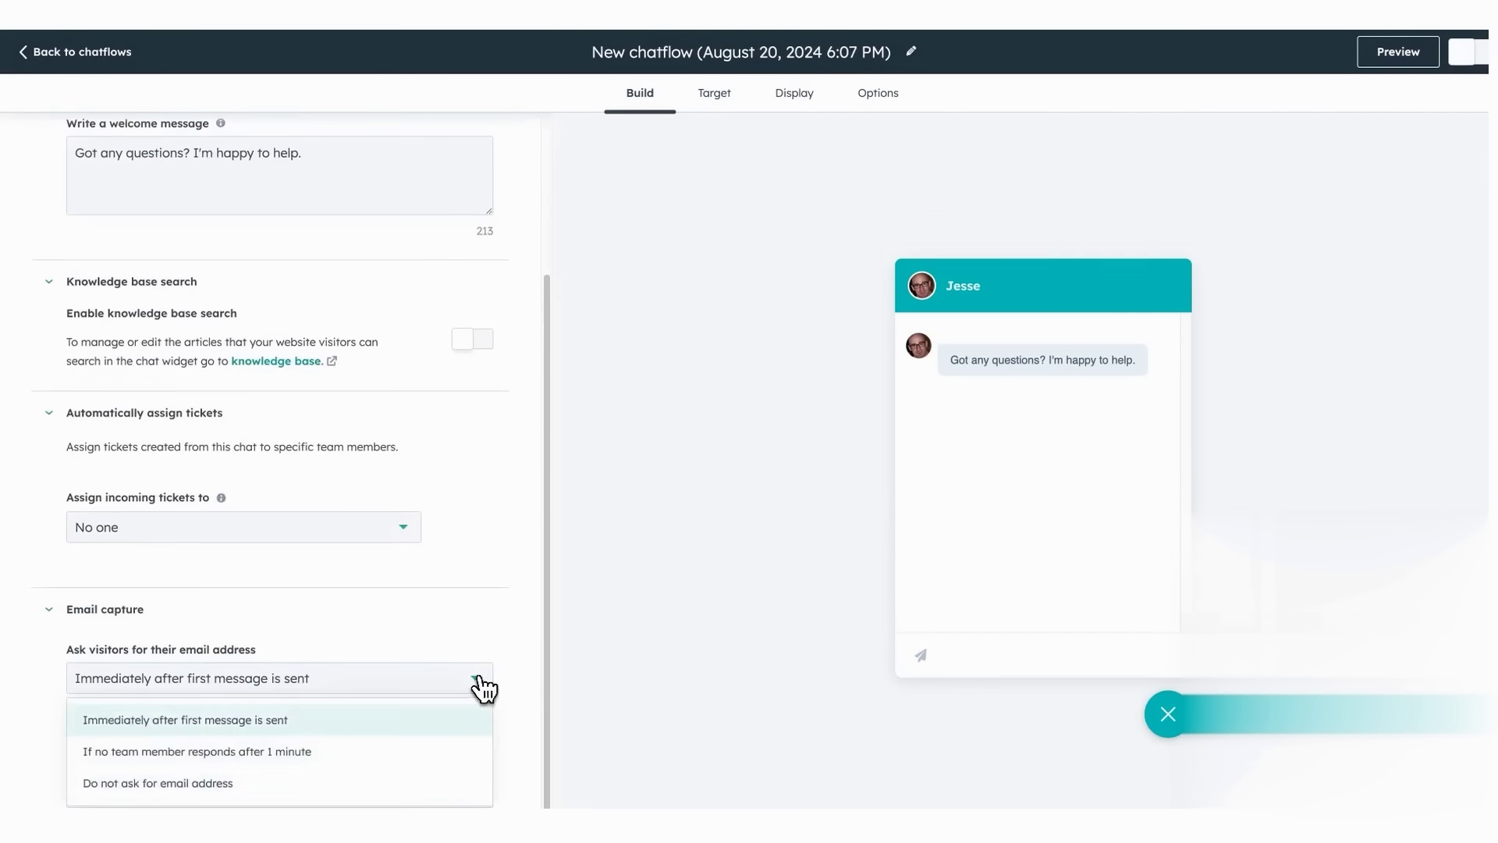
click(438, 729)
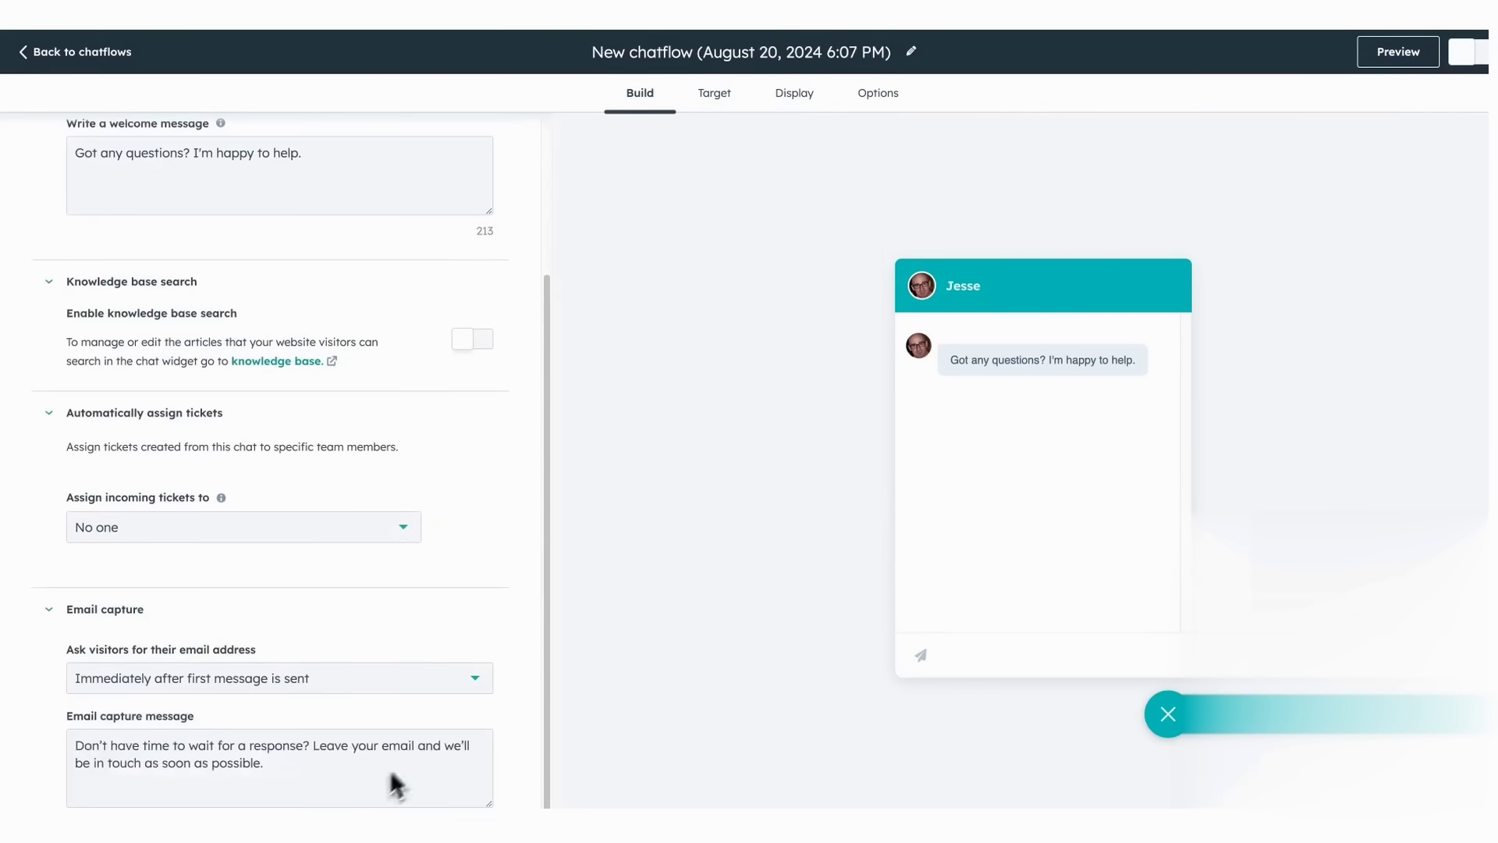
click(714, 93)
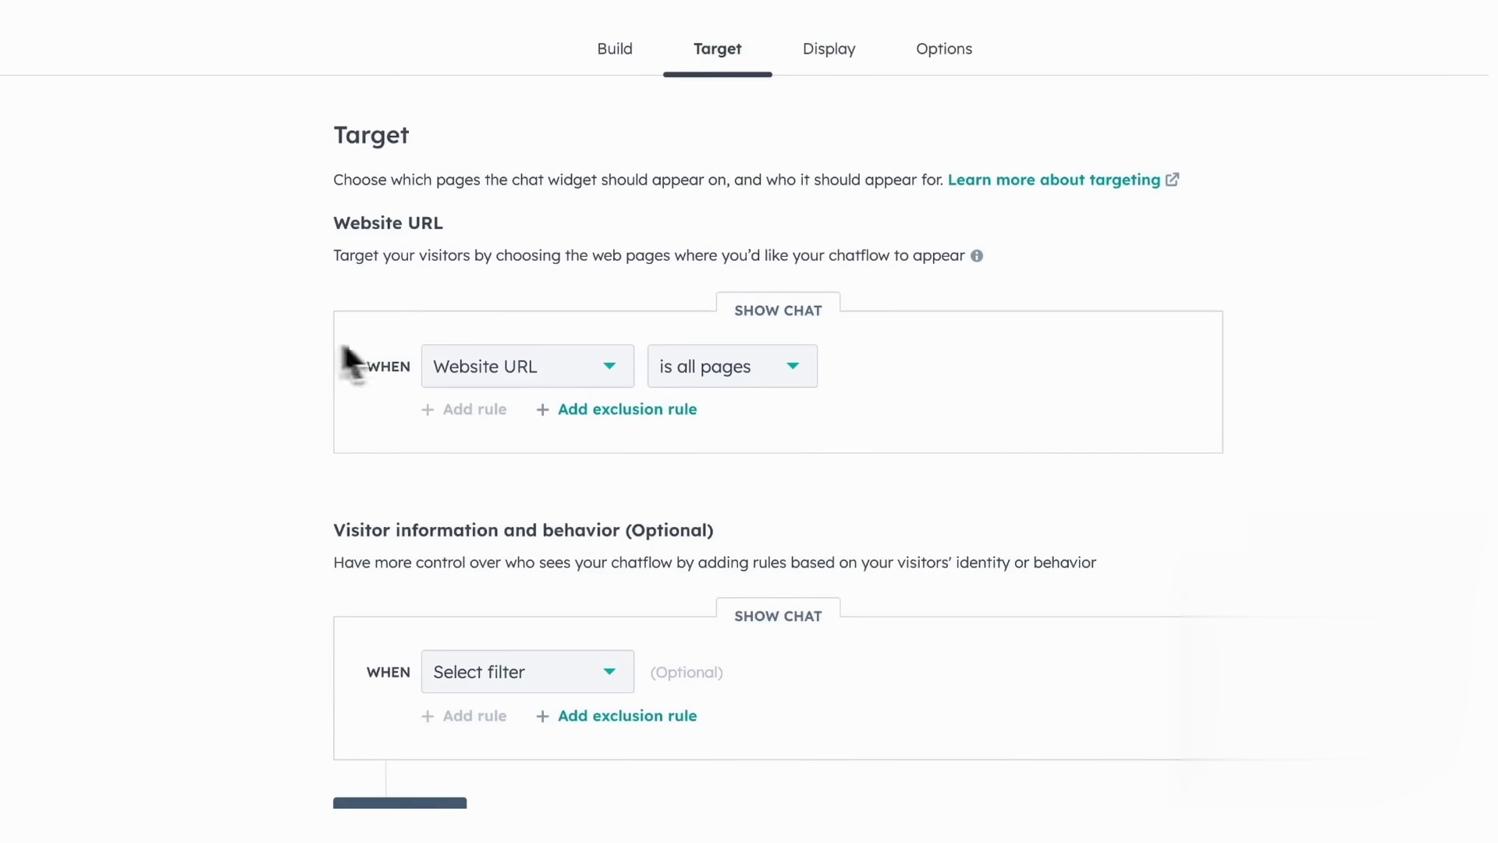
- Set the Website URL targeting rule to 'contains'
click(589, 366)
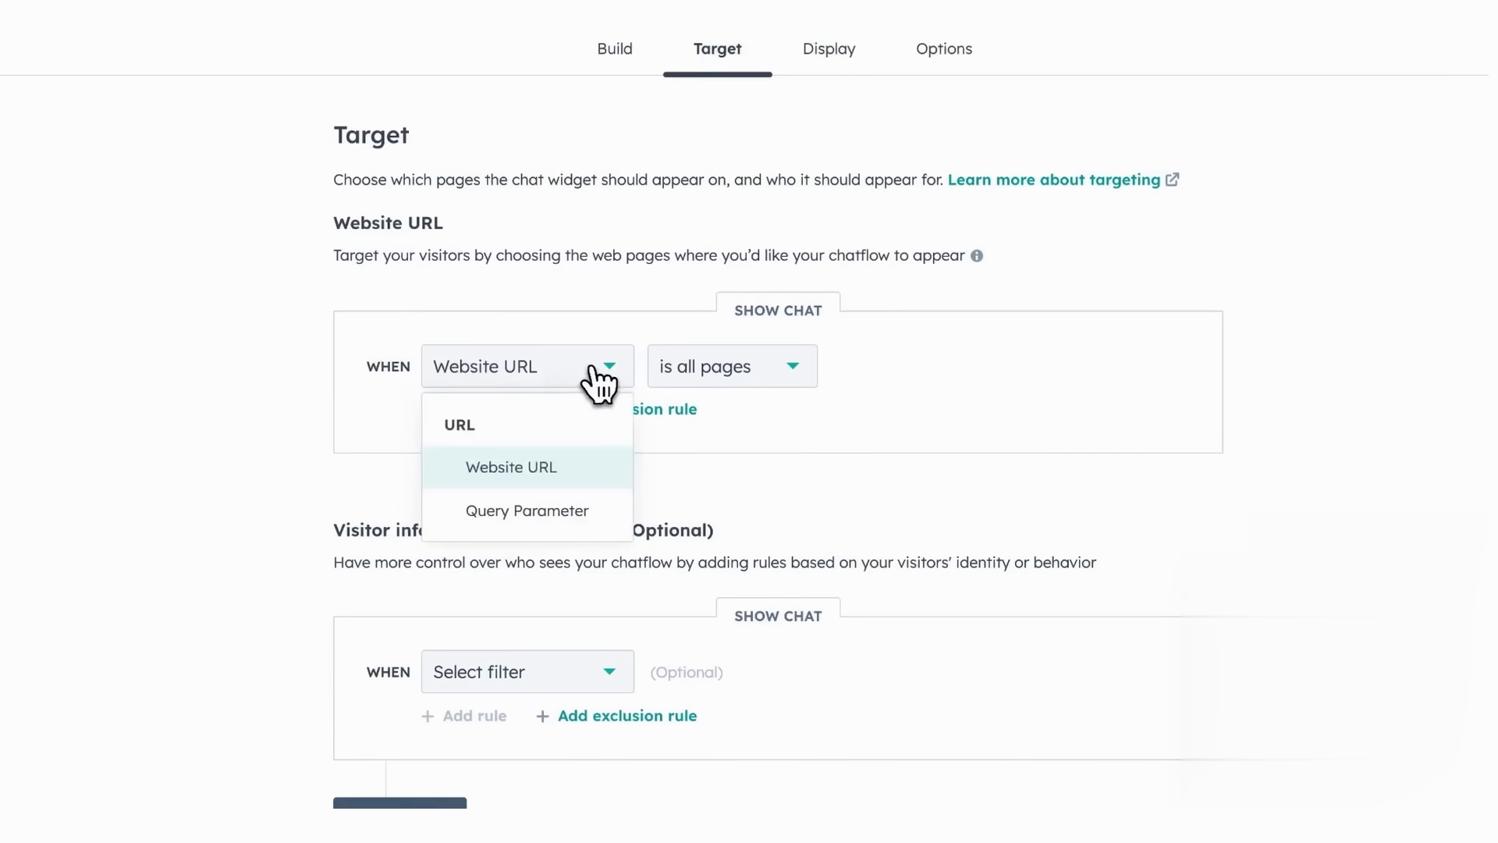
click(716, 377)
click(745, 507)
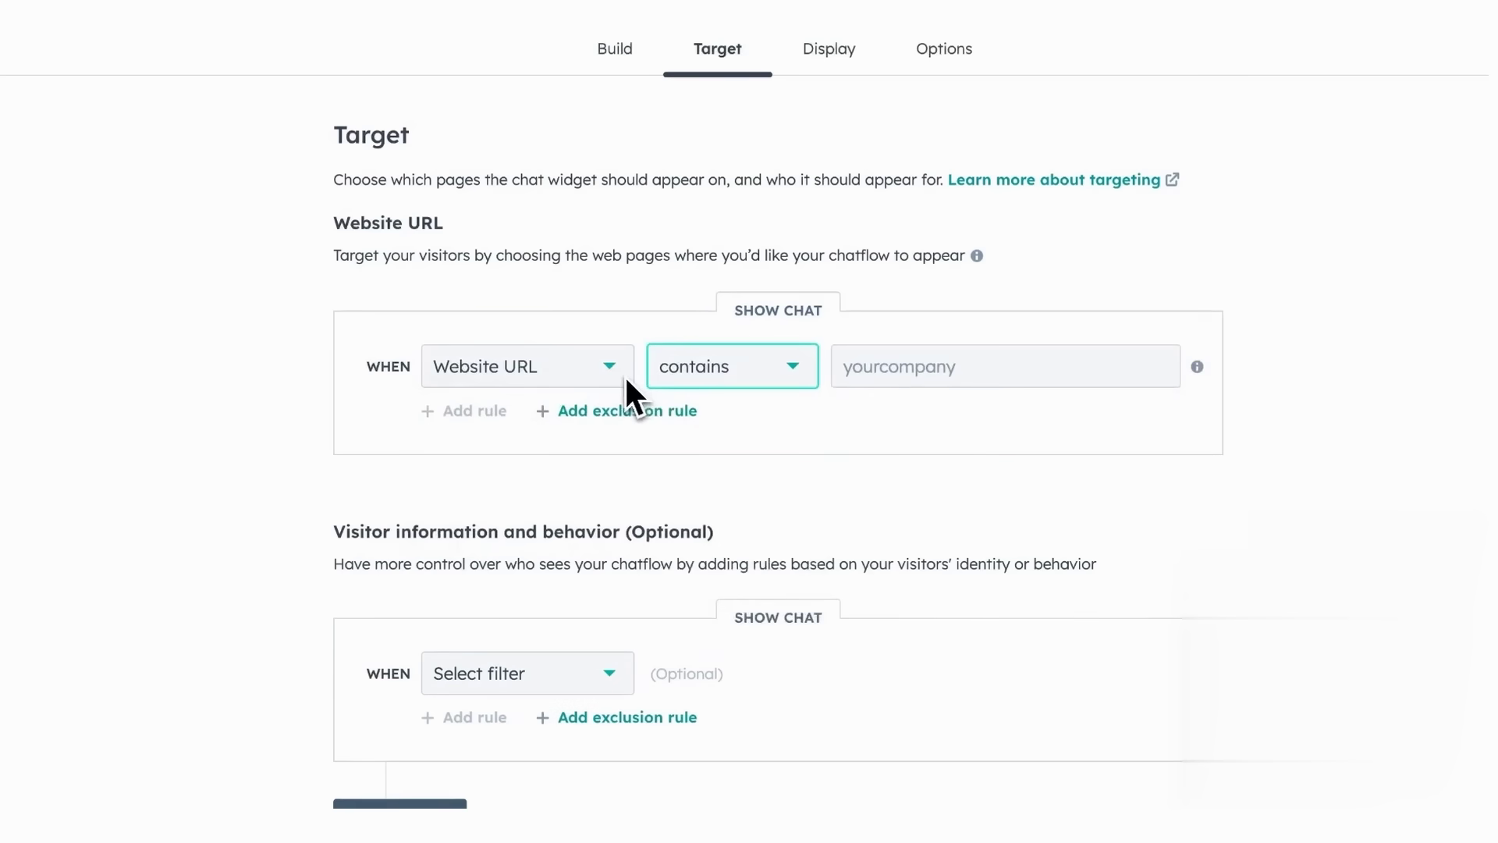
- Add a hide-chat exclusion rule, browse its visitor filter options, and move to Display settings
click(628, 410)
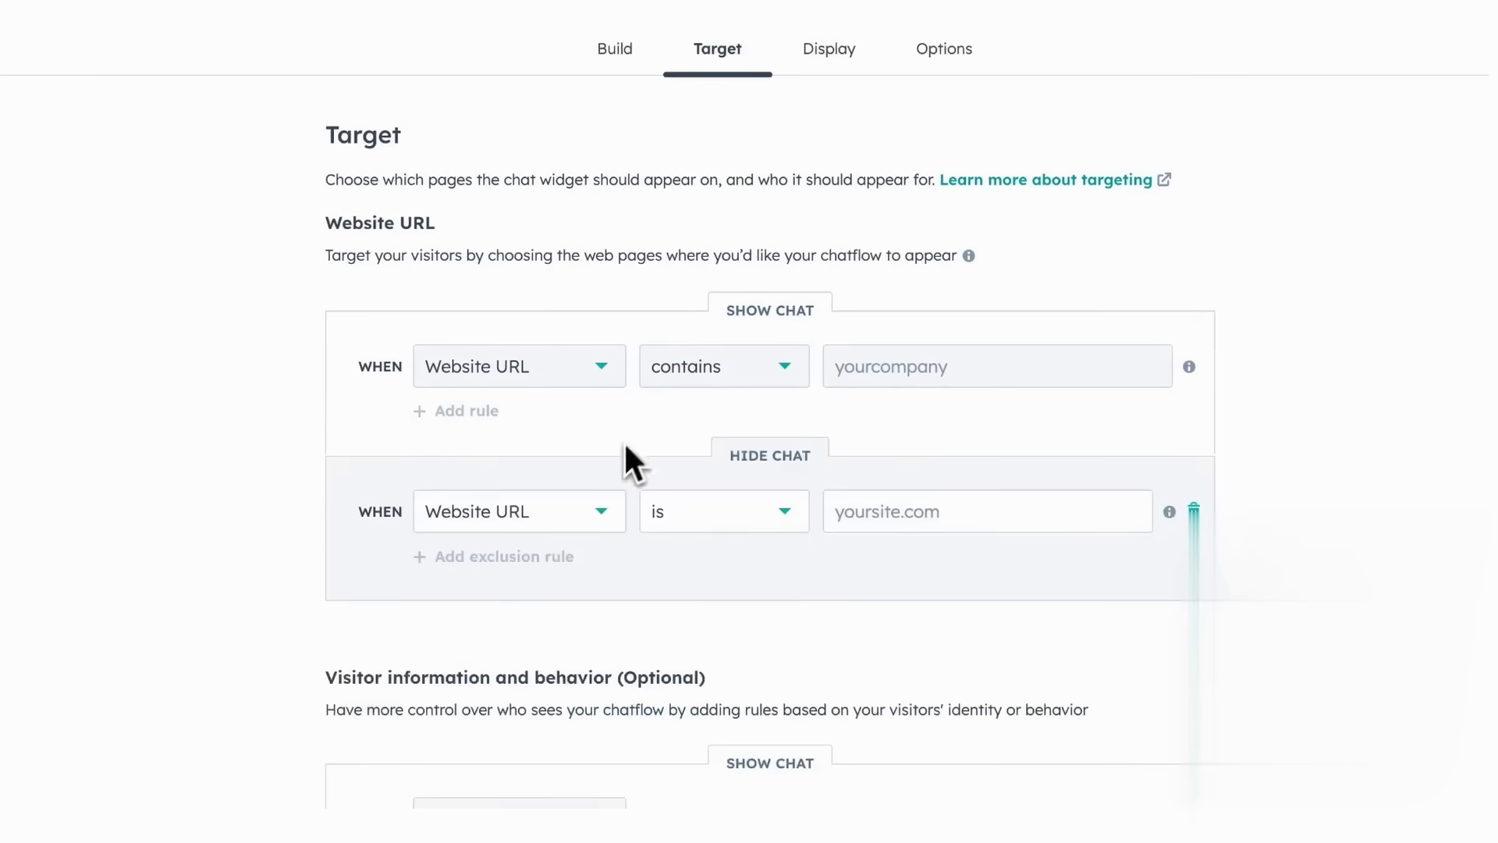
scroll(265, 700, down, 4)
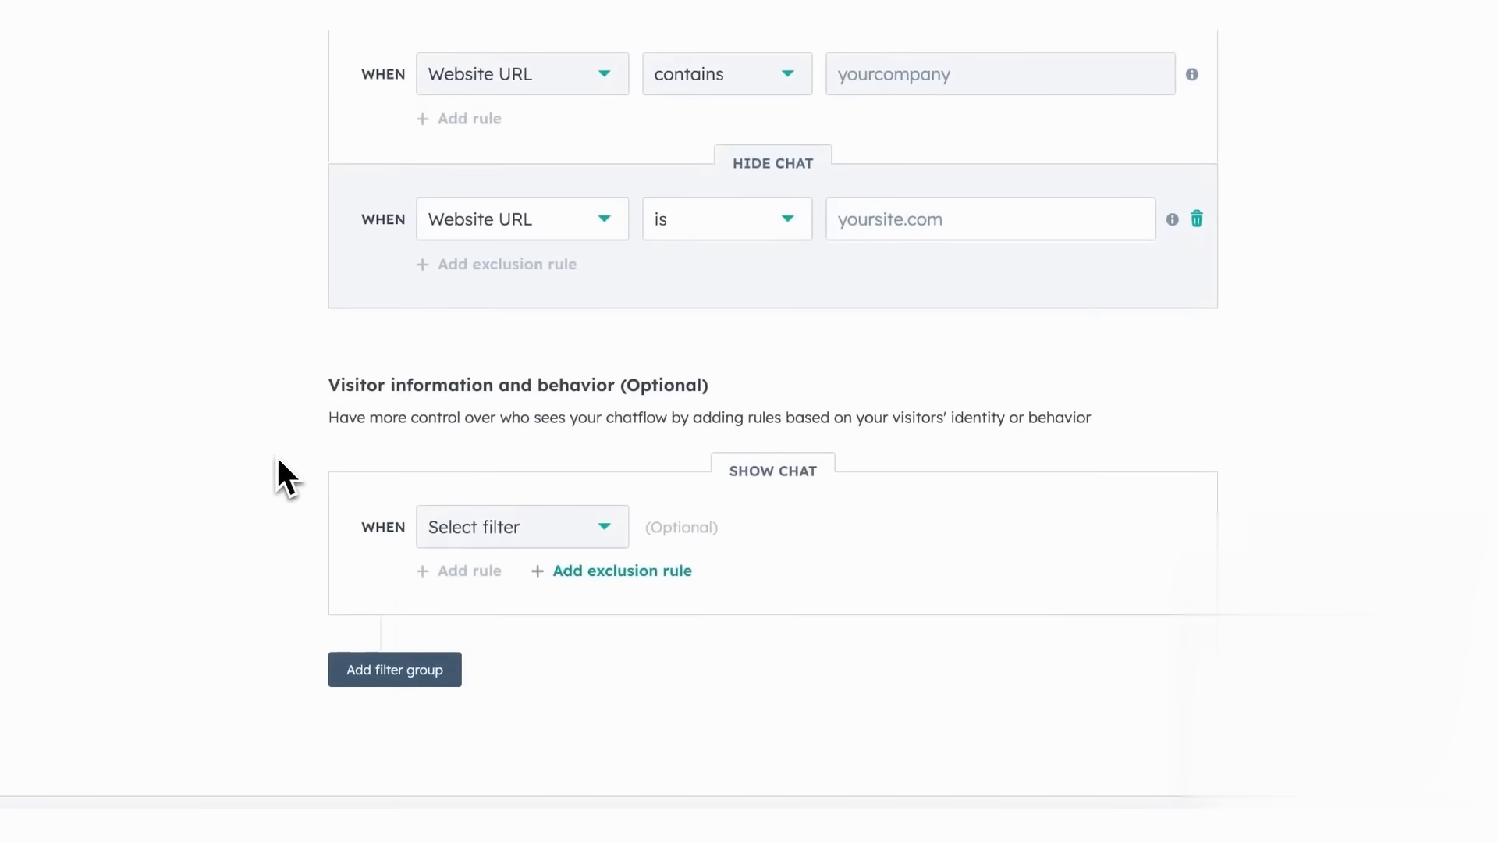
click(607, 527)
scroll(642, 694, down, 5)
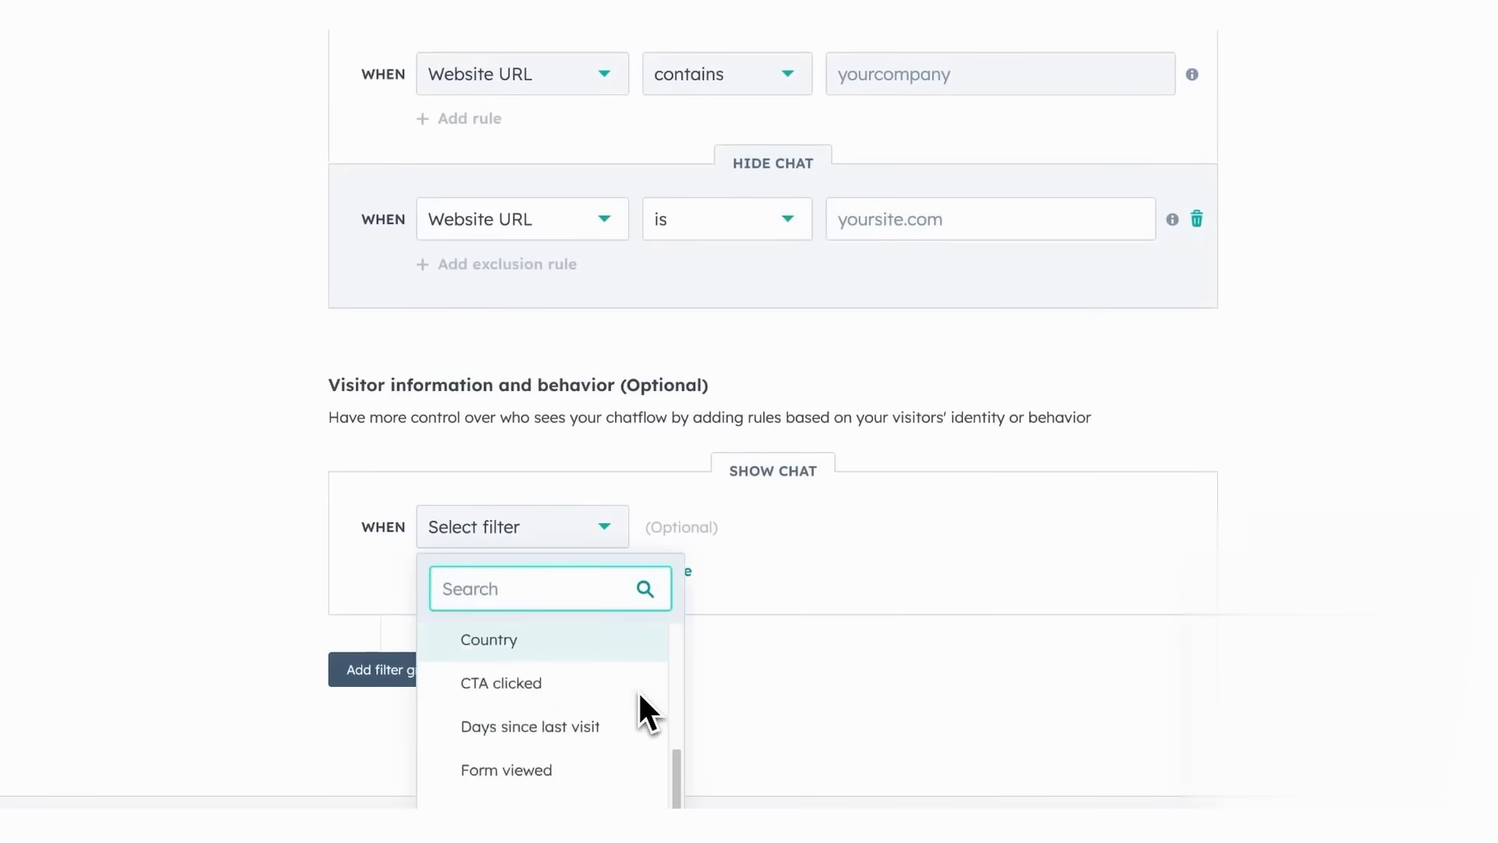
scroll(638, 690, up, 6)
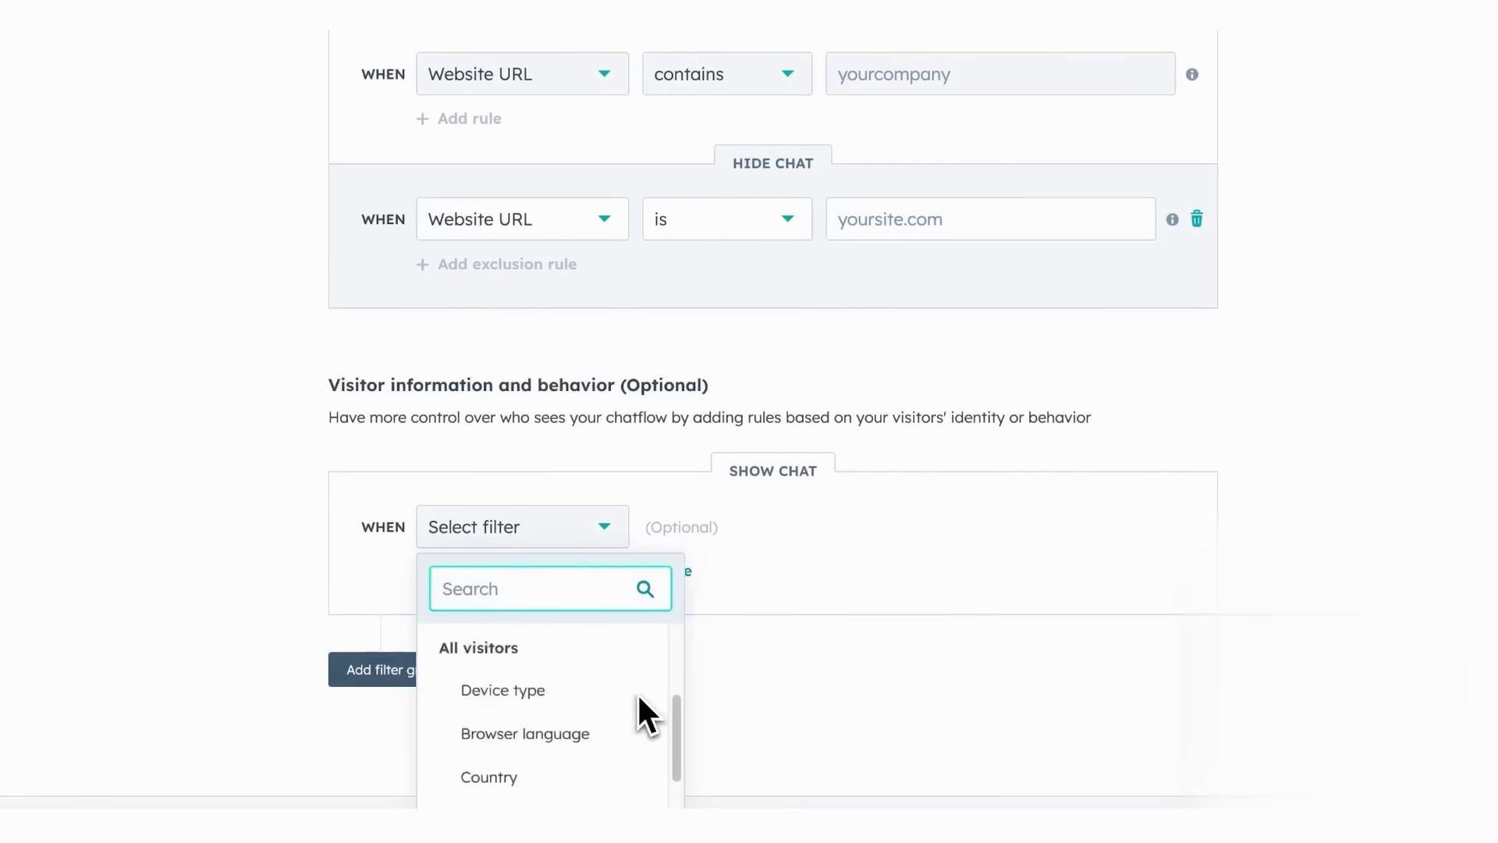
click(905, 714)
click(796, 94)
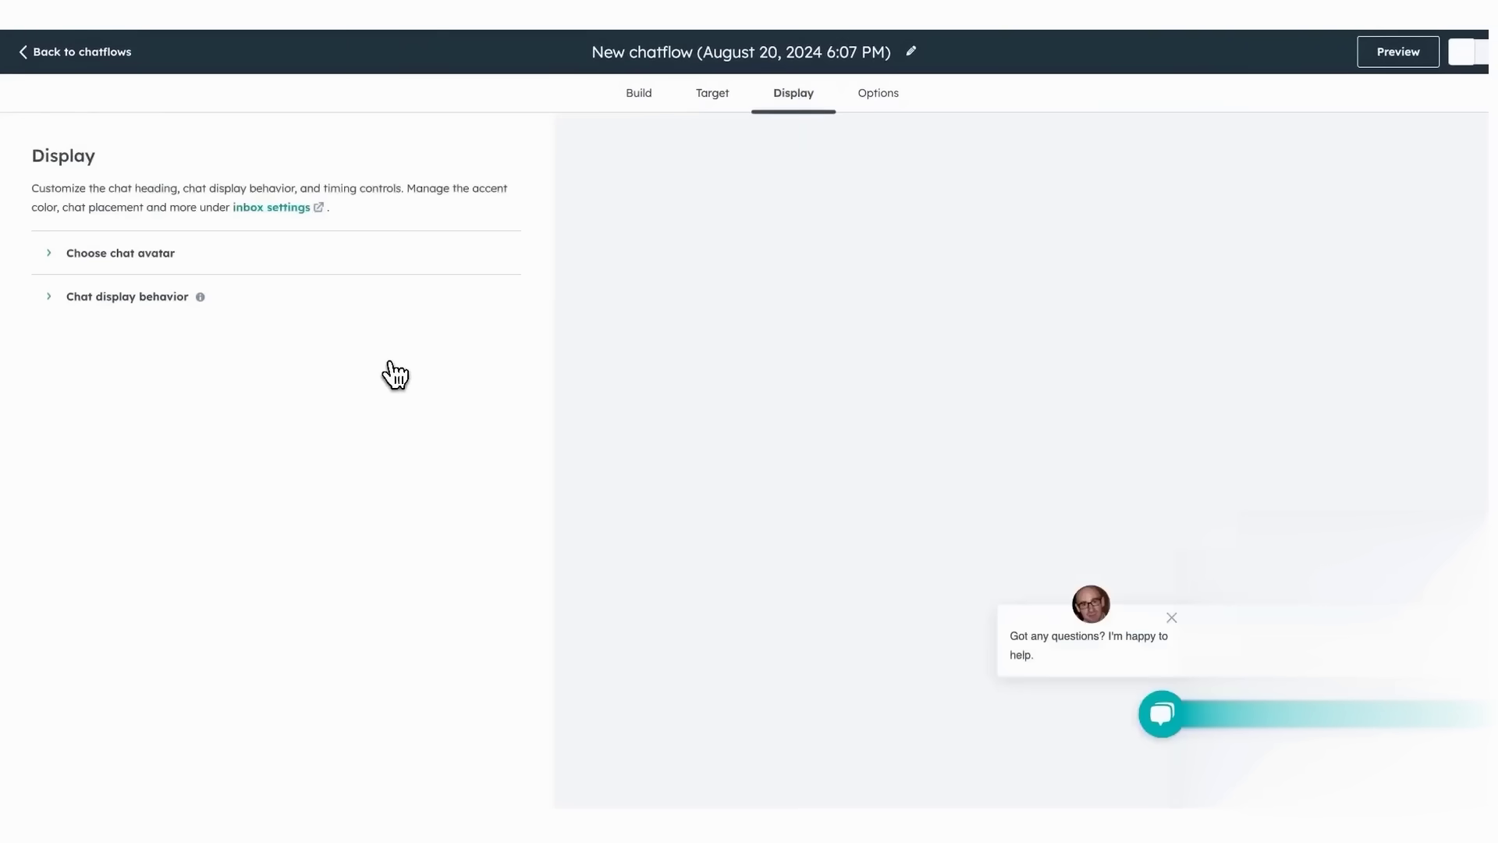
- Set the chat heading to Contact owner and review desktop and mobile chat display behavior
click(216, 270)
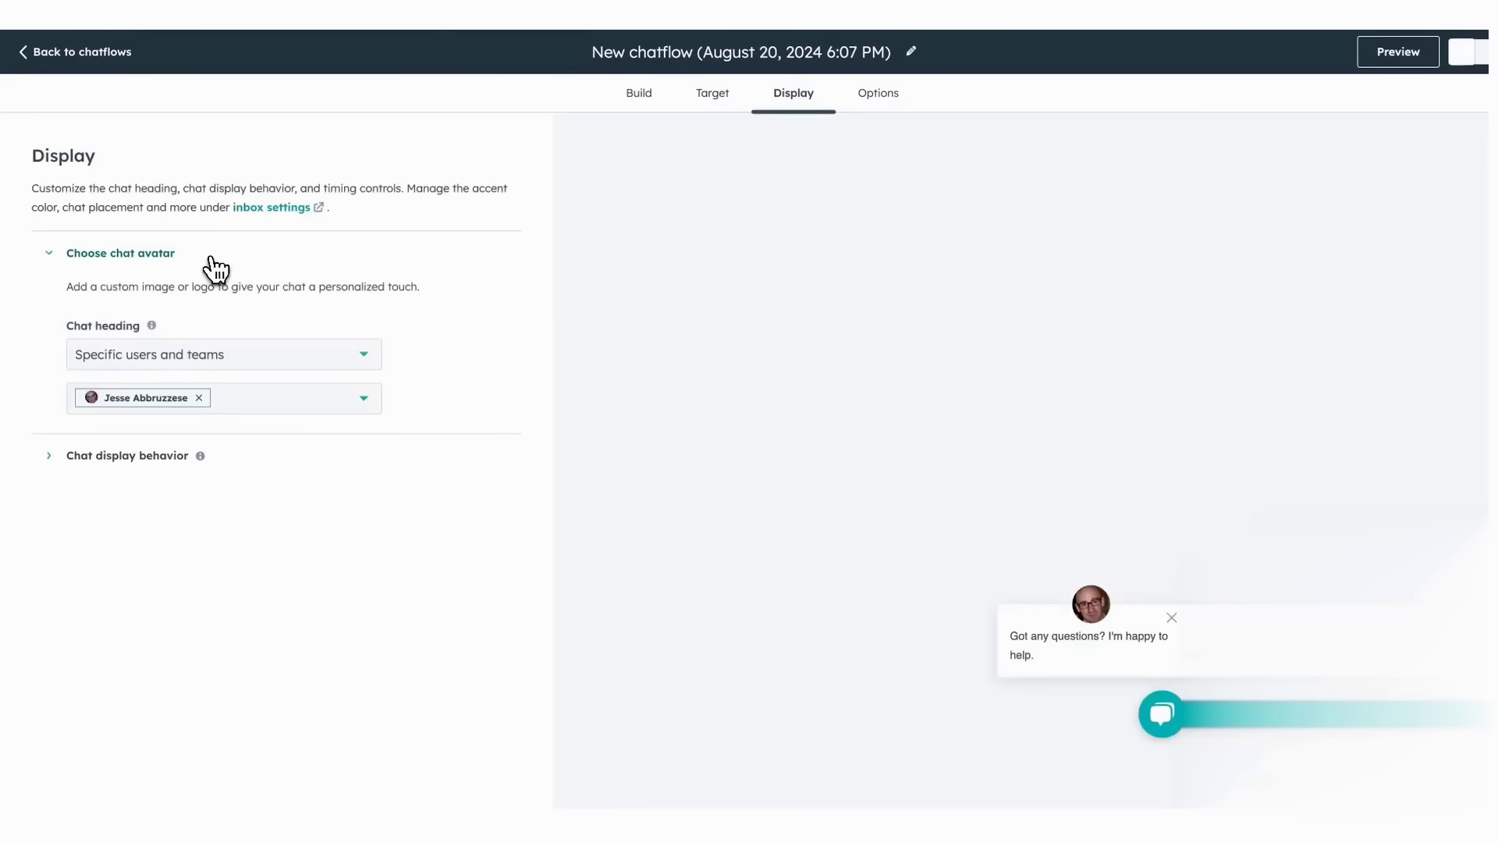
click(363, 355)
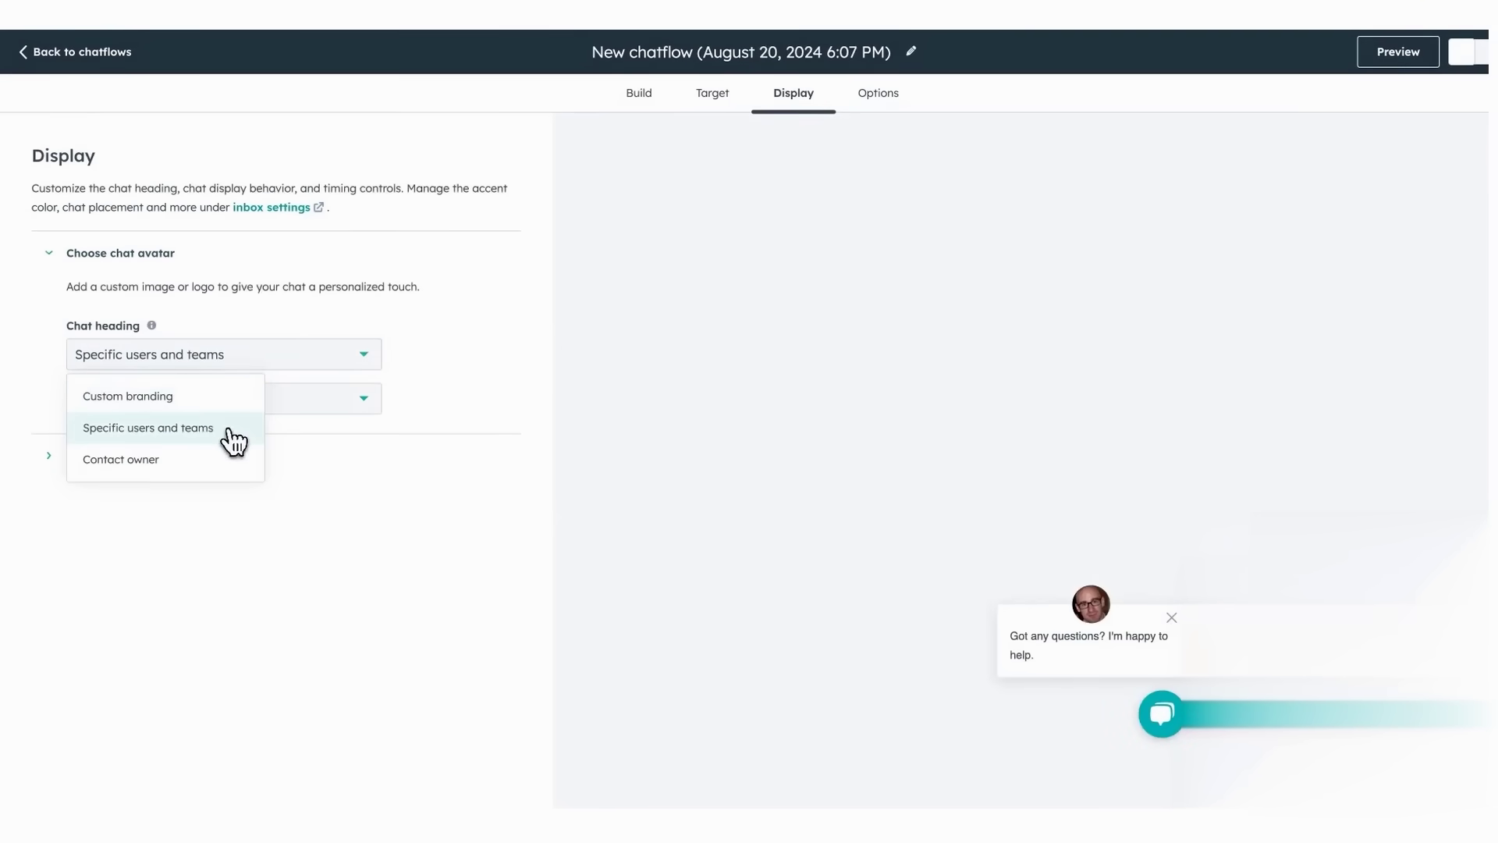
click(227, 459)
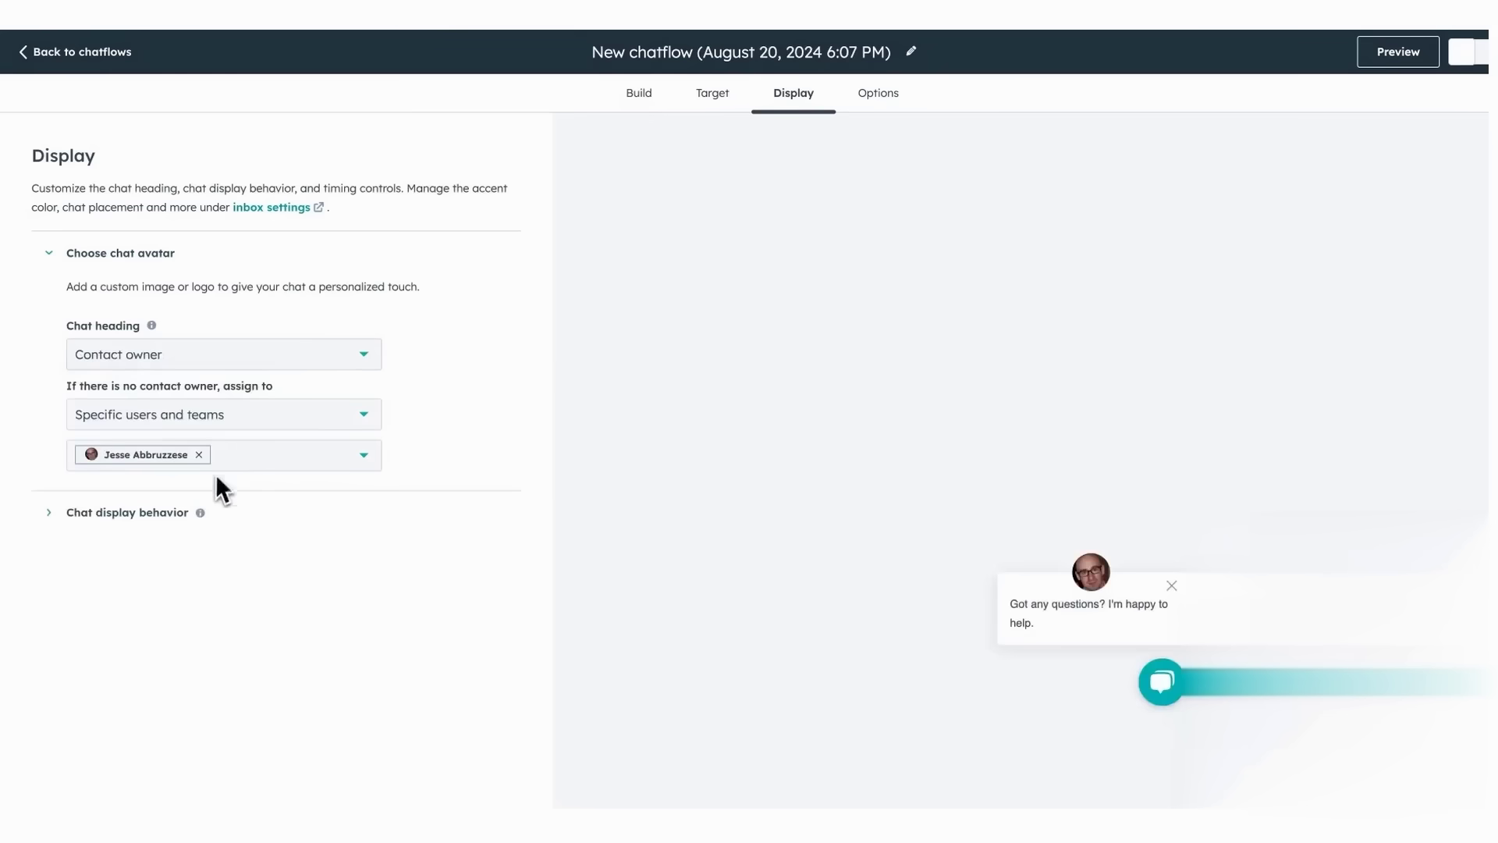
click(175, 514)
scroll(468, 617, down, 3)
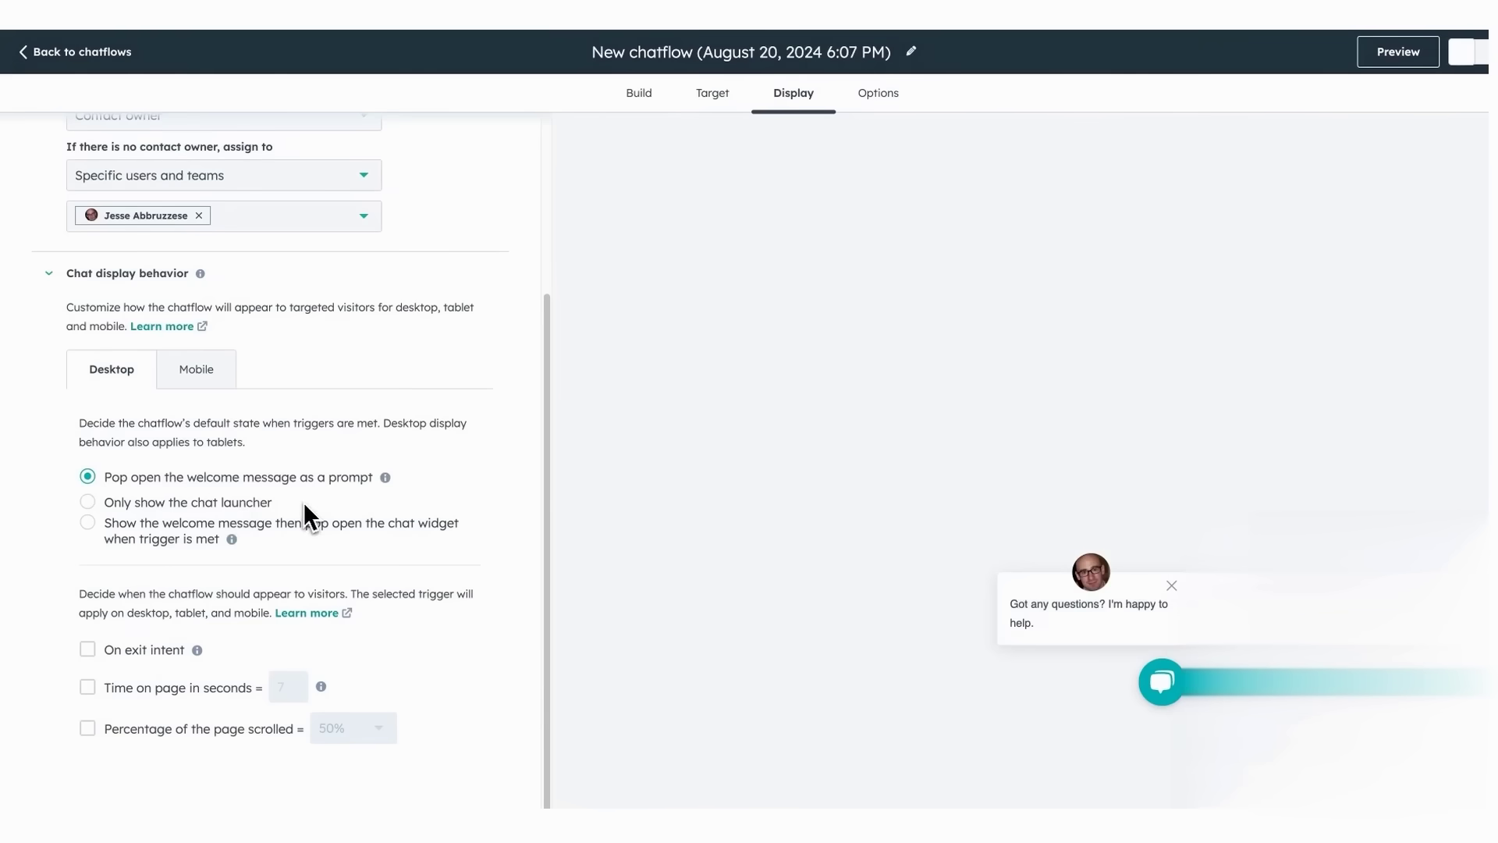
click(226, 383)
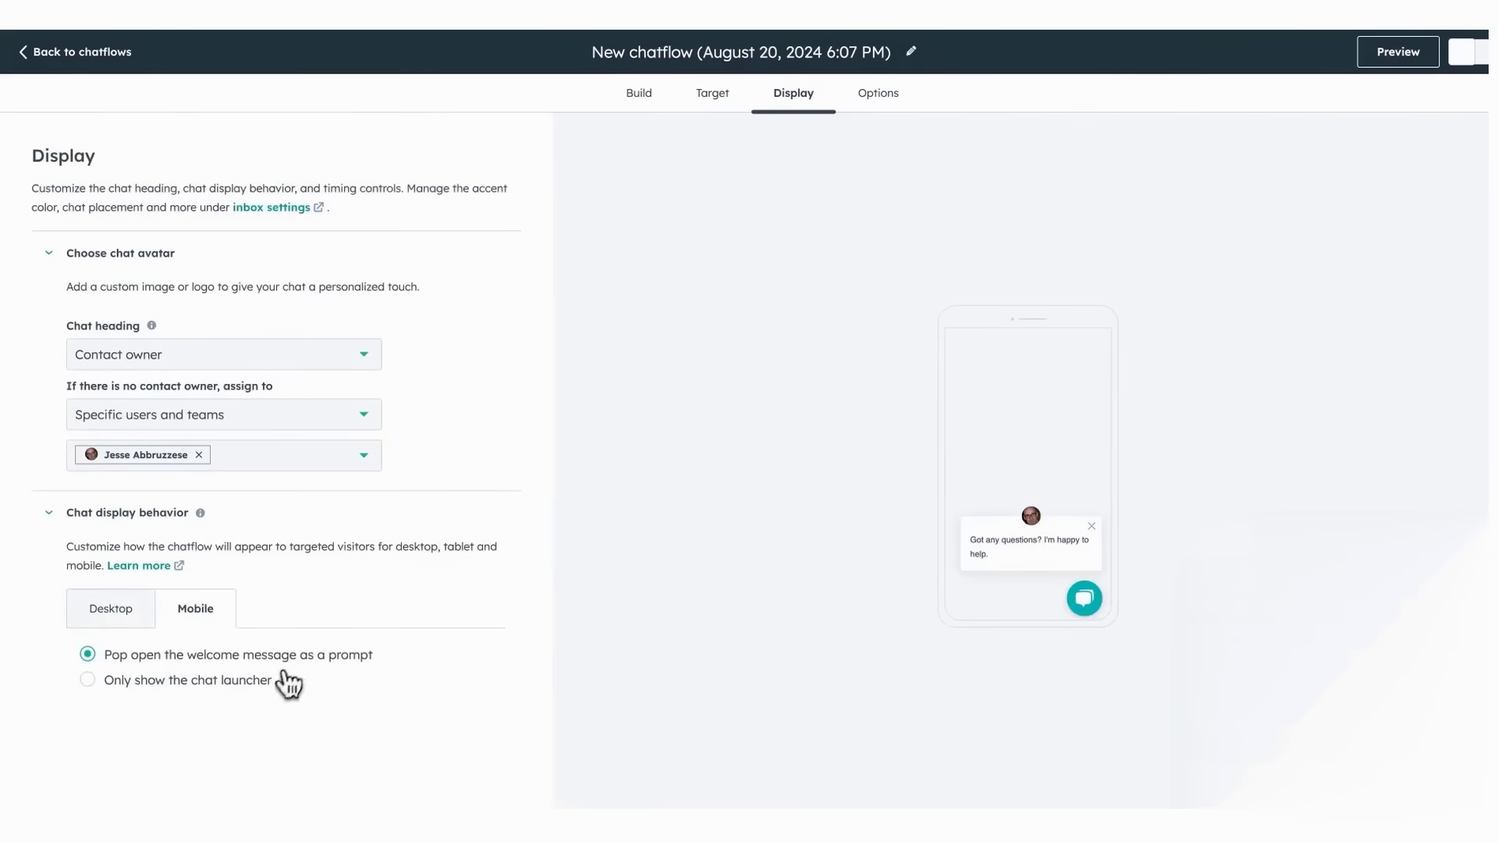
click(883, 99)
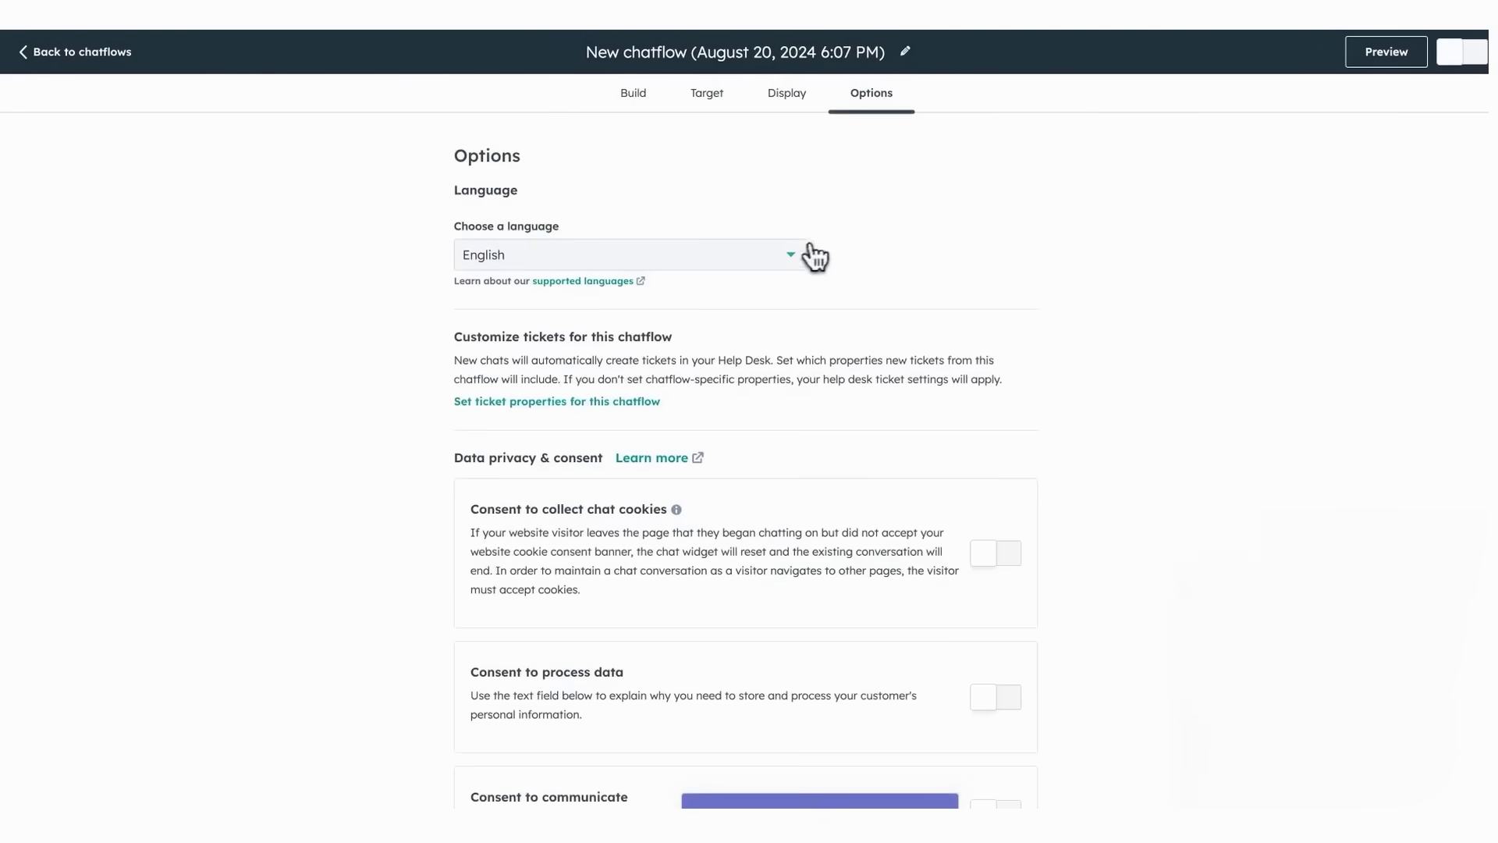
click(799, 251)
click(800, 254)
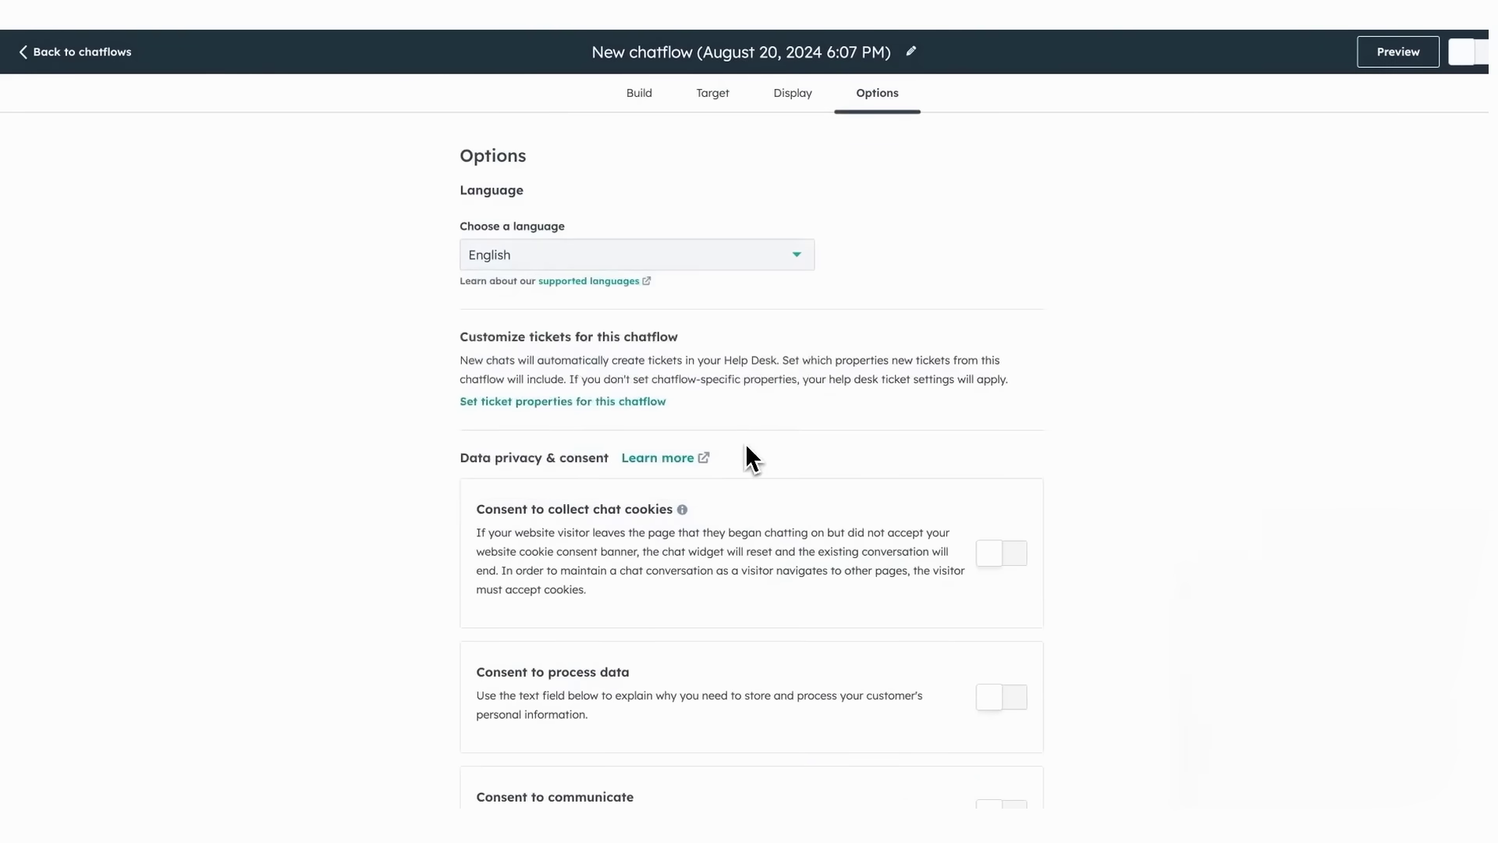
scroll(746, 447, down, 3)
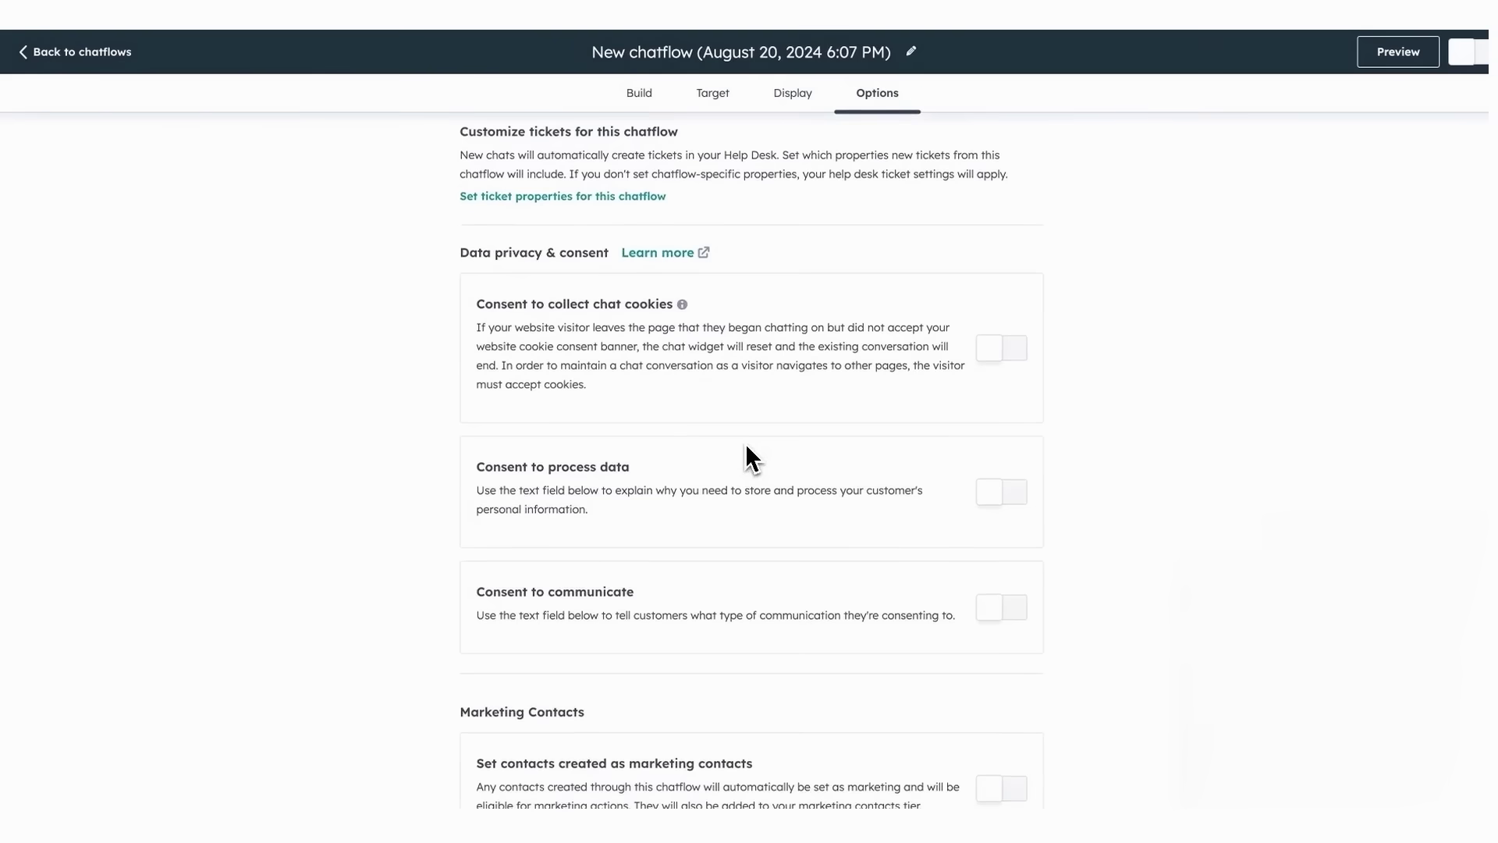
scroll(746, 444, down, 2)
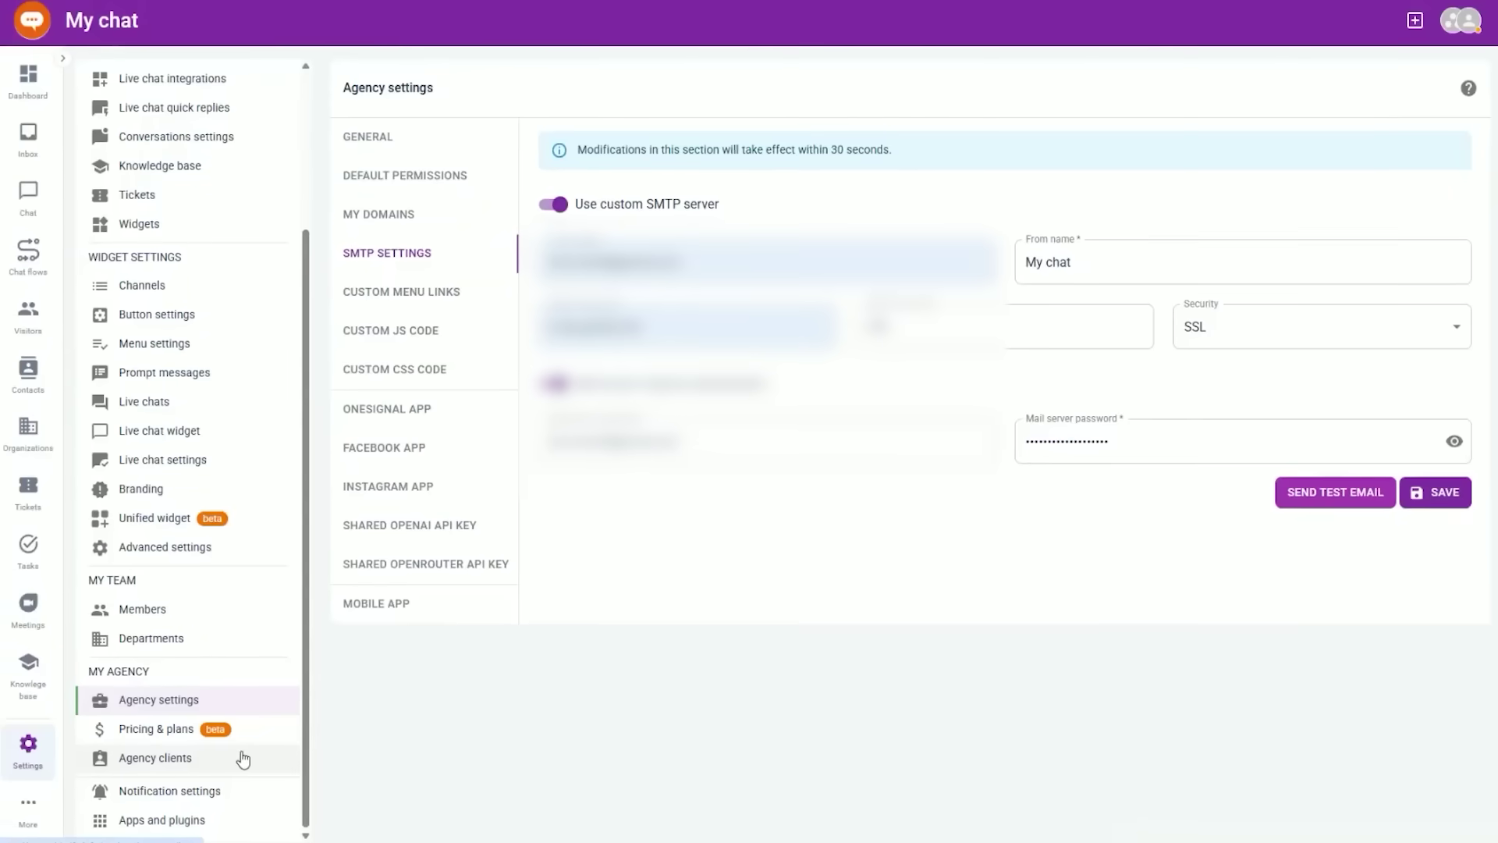
- Create the first agency client on the Multisite plan and save it
click(242, 756)
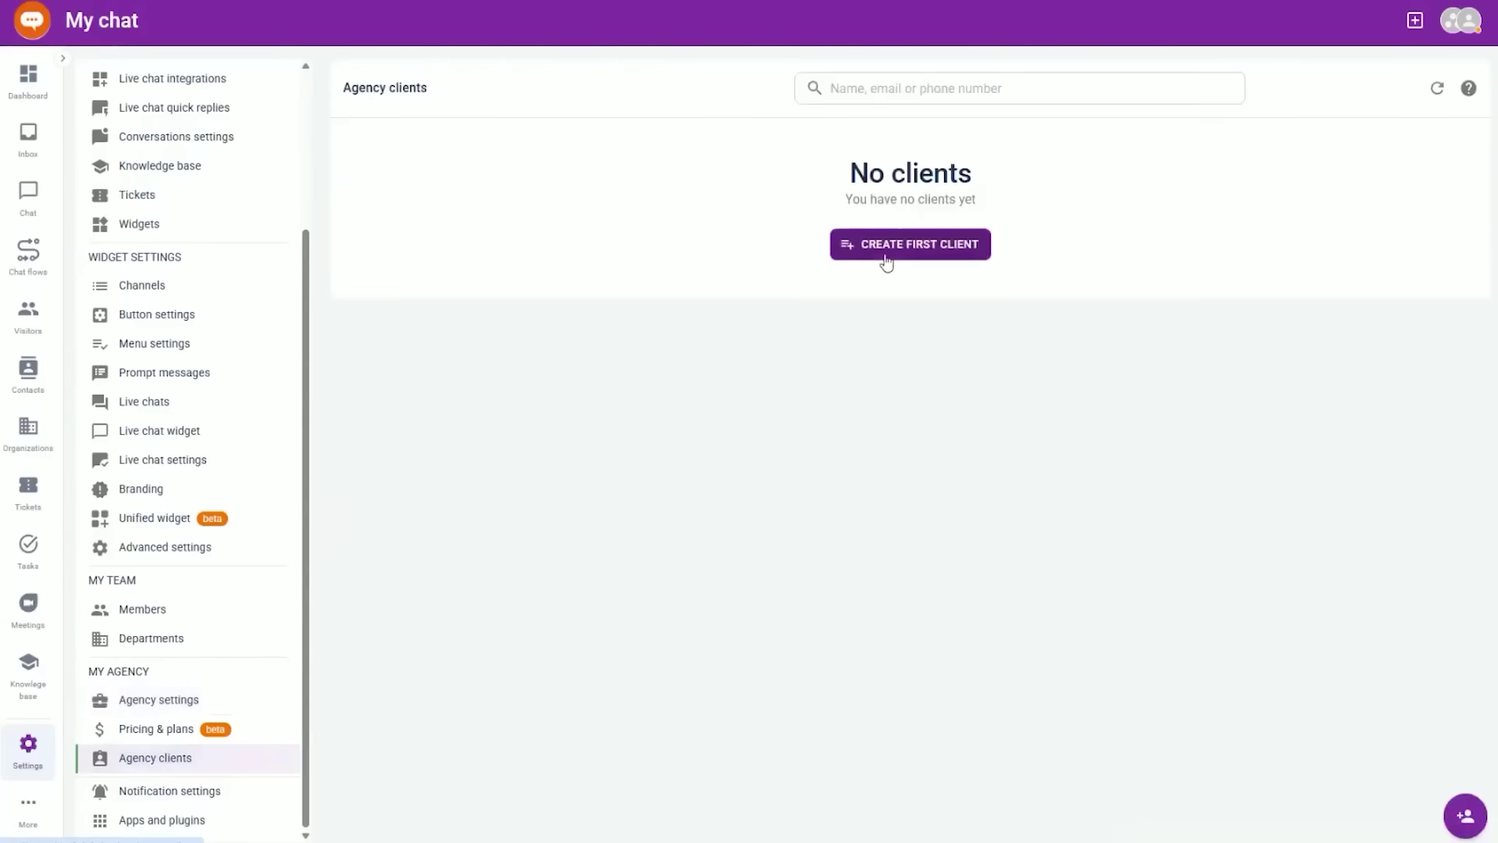
click(882, 256)
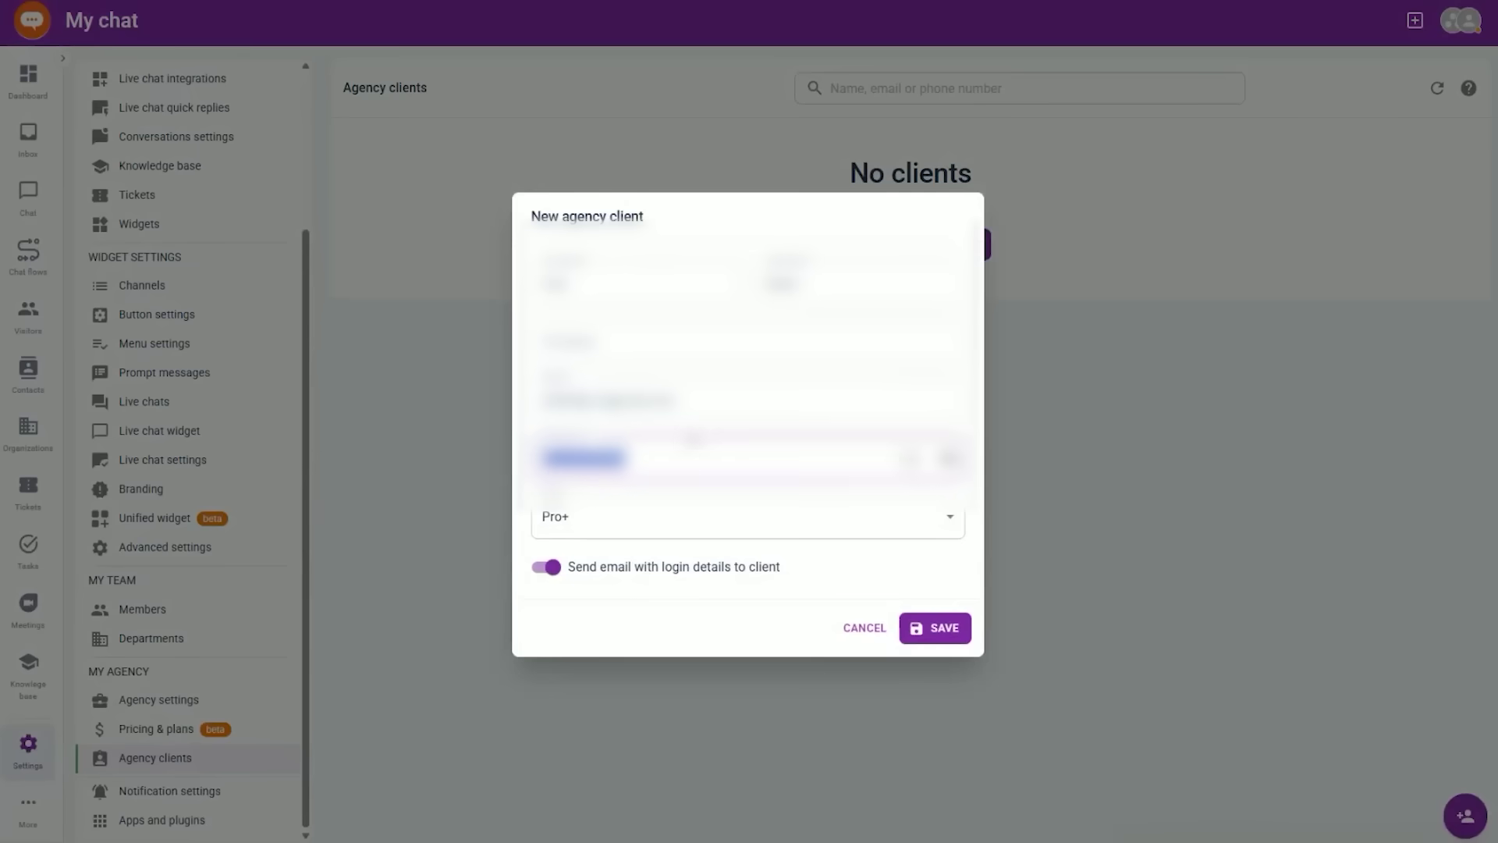
click(614, 519)
click(608, 684)
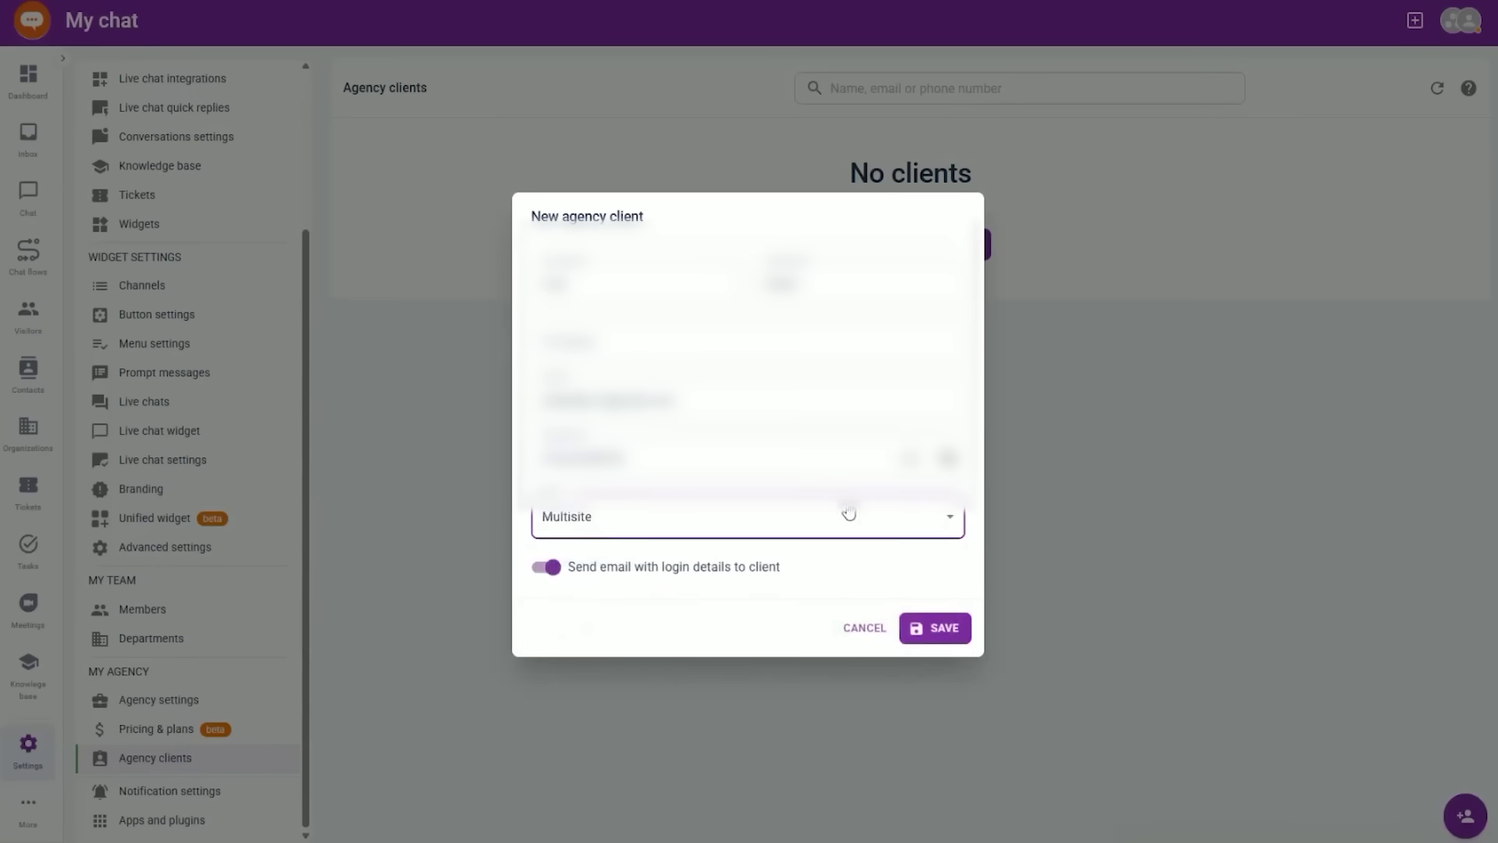
click(952, 641)
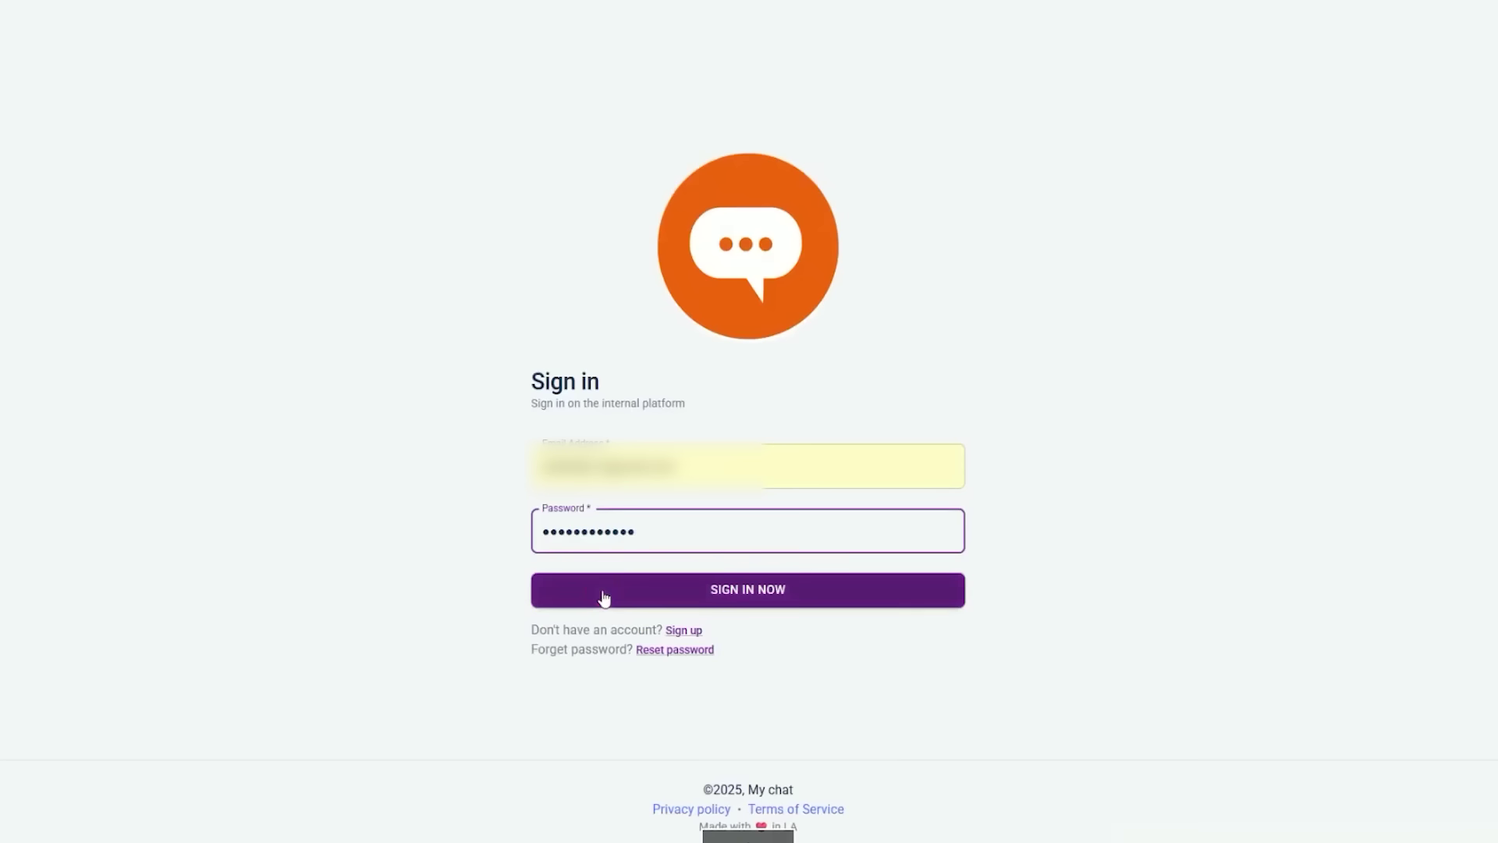
- Sign in to the new client's account, then return to the agency's Agency clients list
click(604, 598)
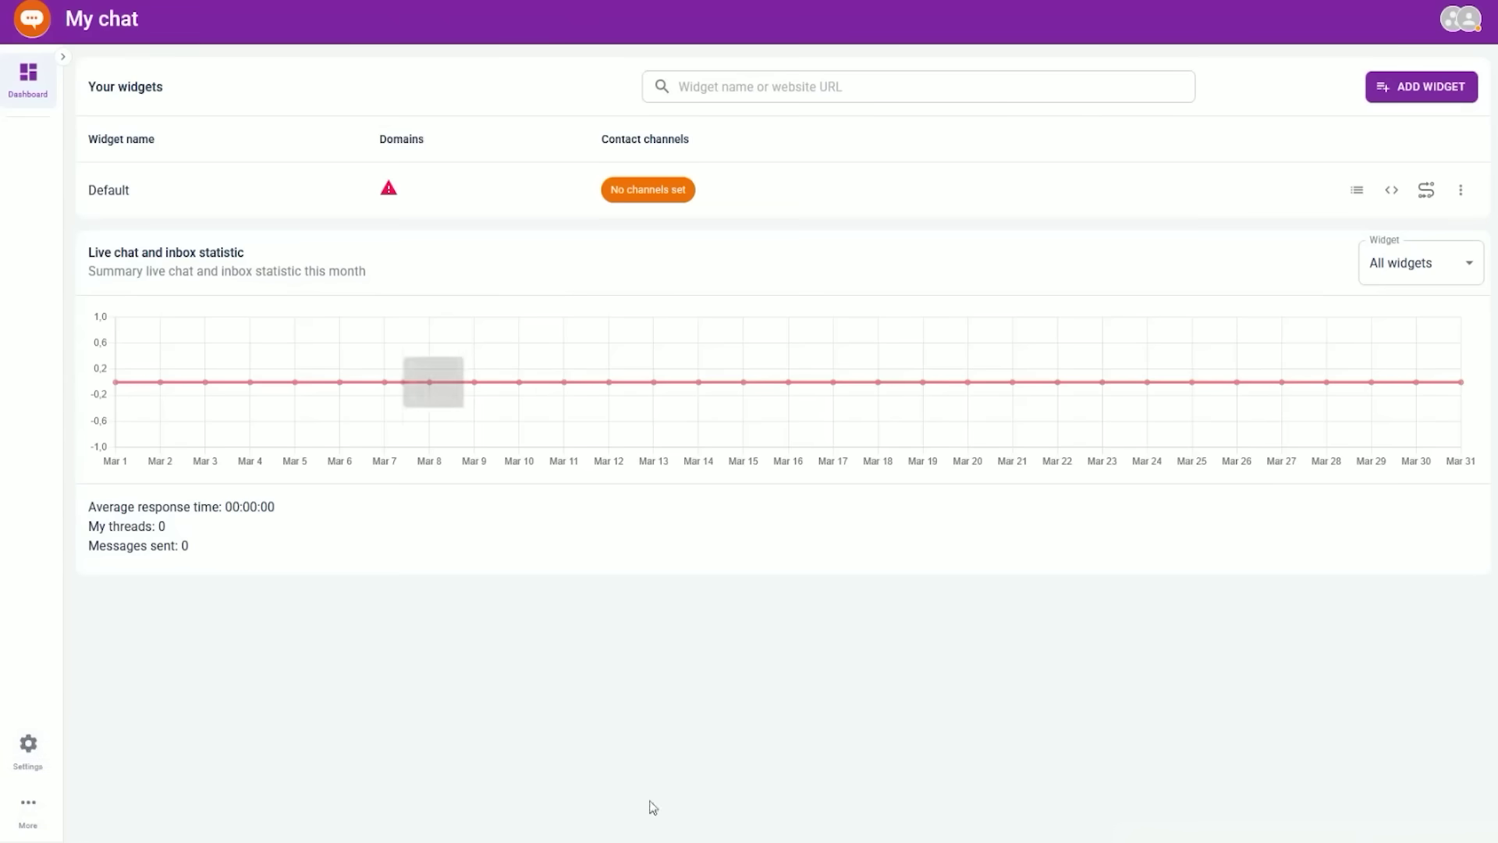
click(881, 780)
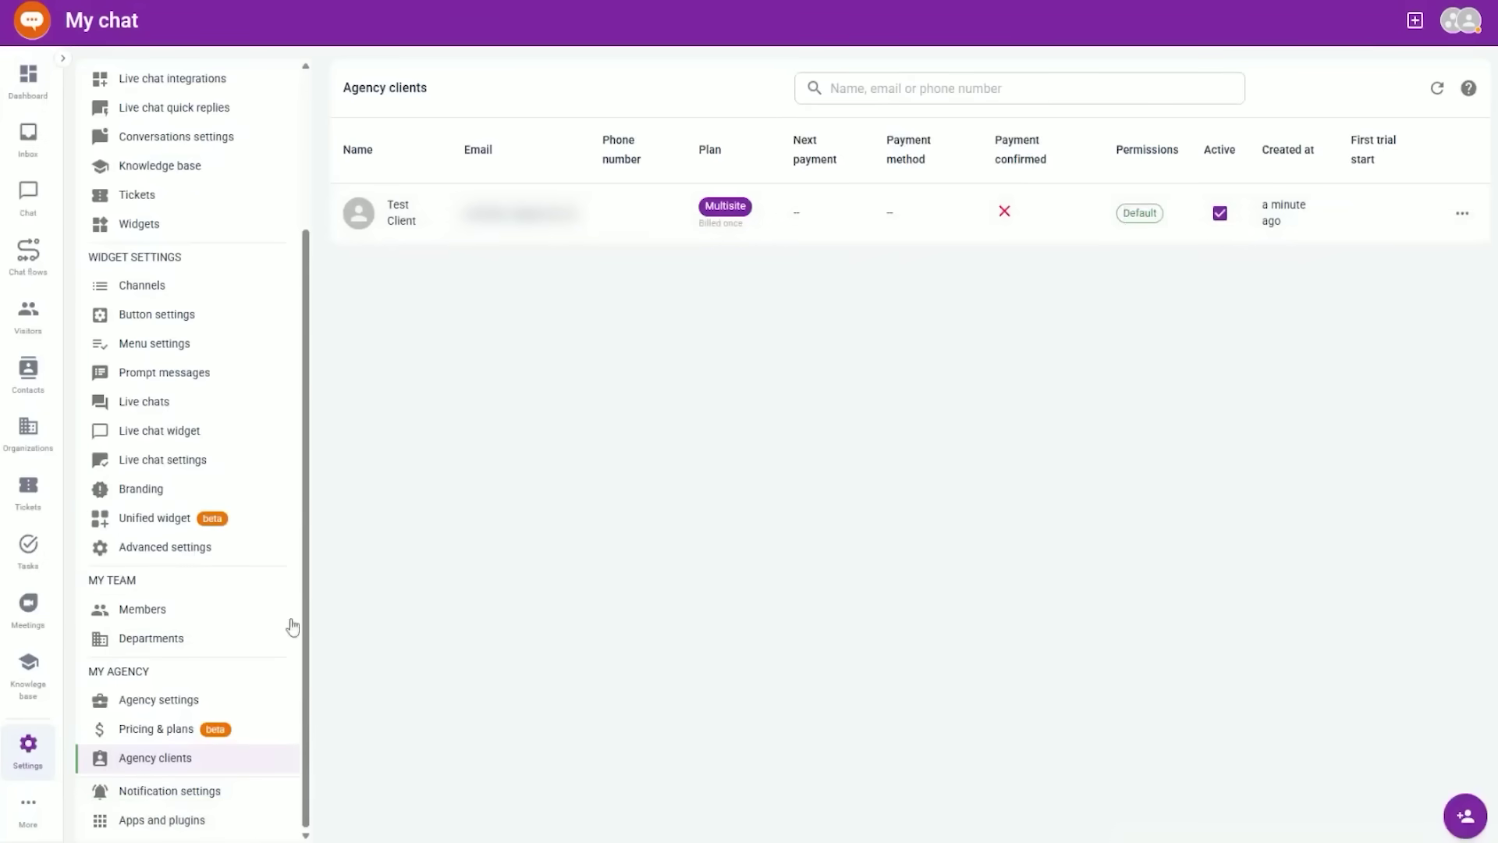
- Enable General Pages, Settings, CRM Sections and Other Pages default client permissions, save, and reload
click(197, 699)
click(442, 176)
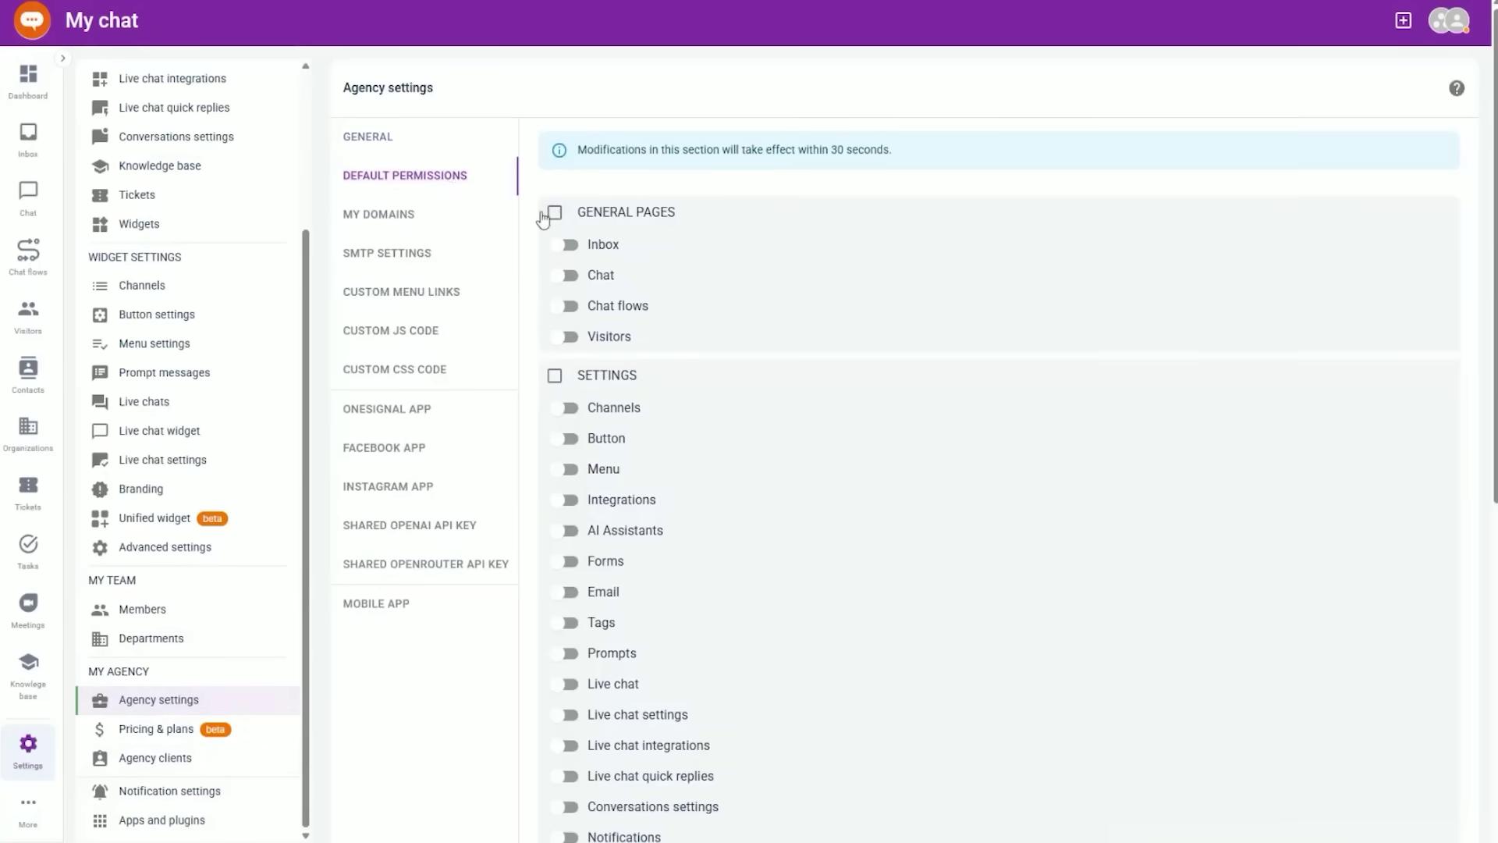
click(555, 213)
click(555, 375)
scroll(612, 336, down, 5)
scroll(508, 307, down, 2)
click(554, 413)
click(554, 607)
click(1424, 806)
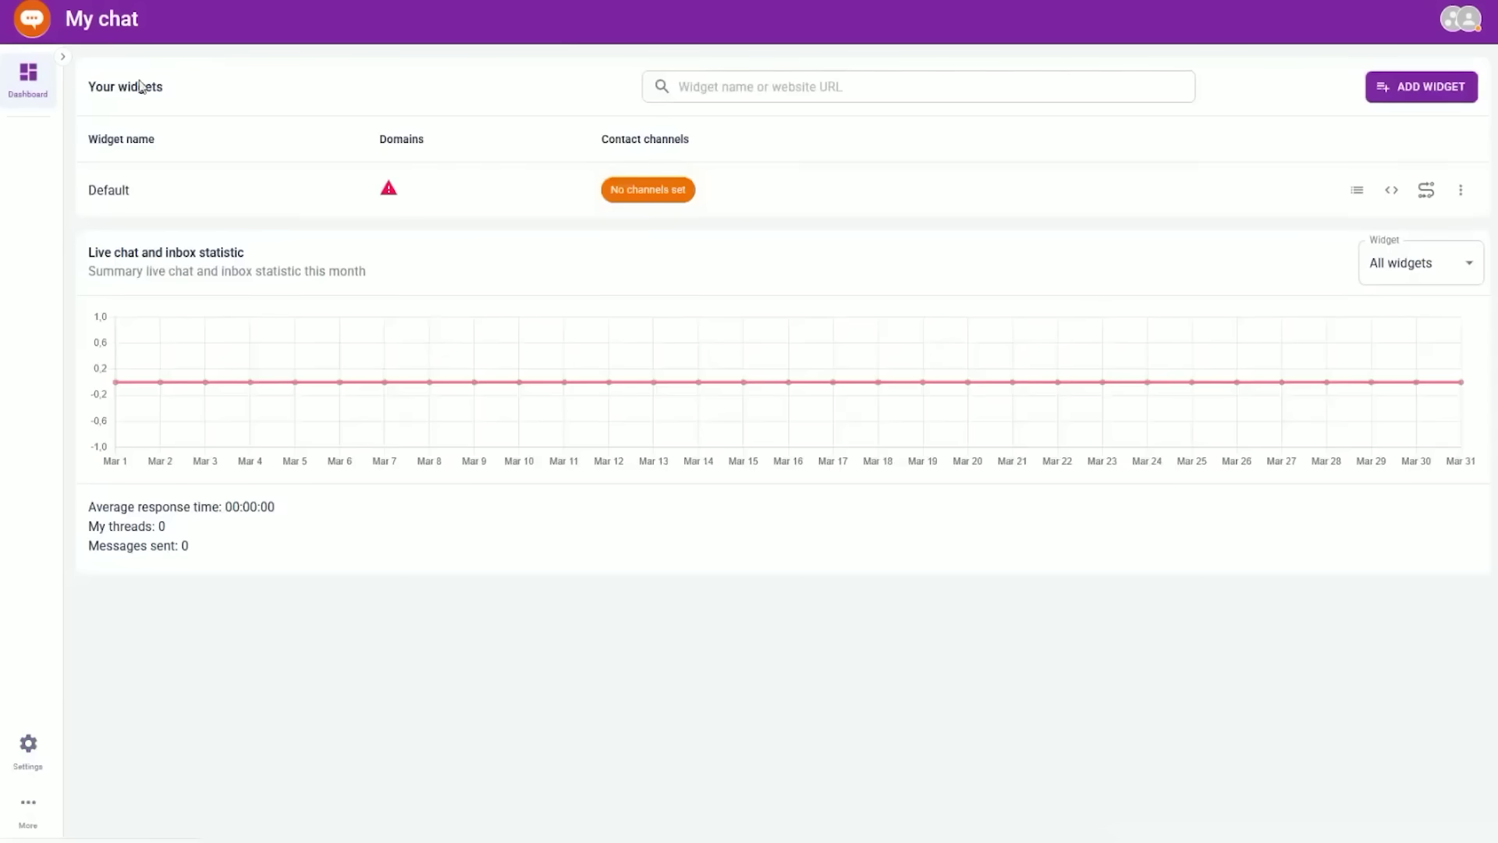
key(F5)
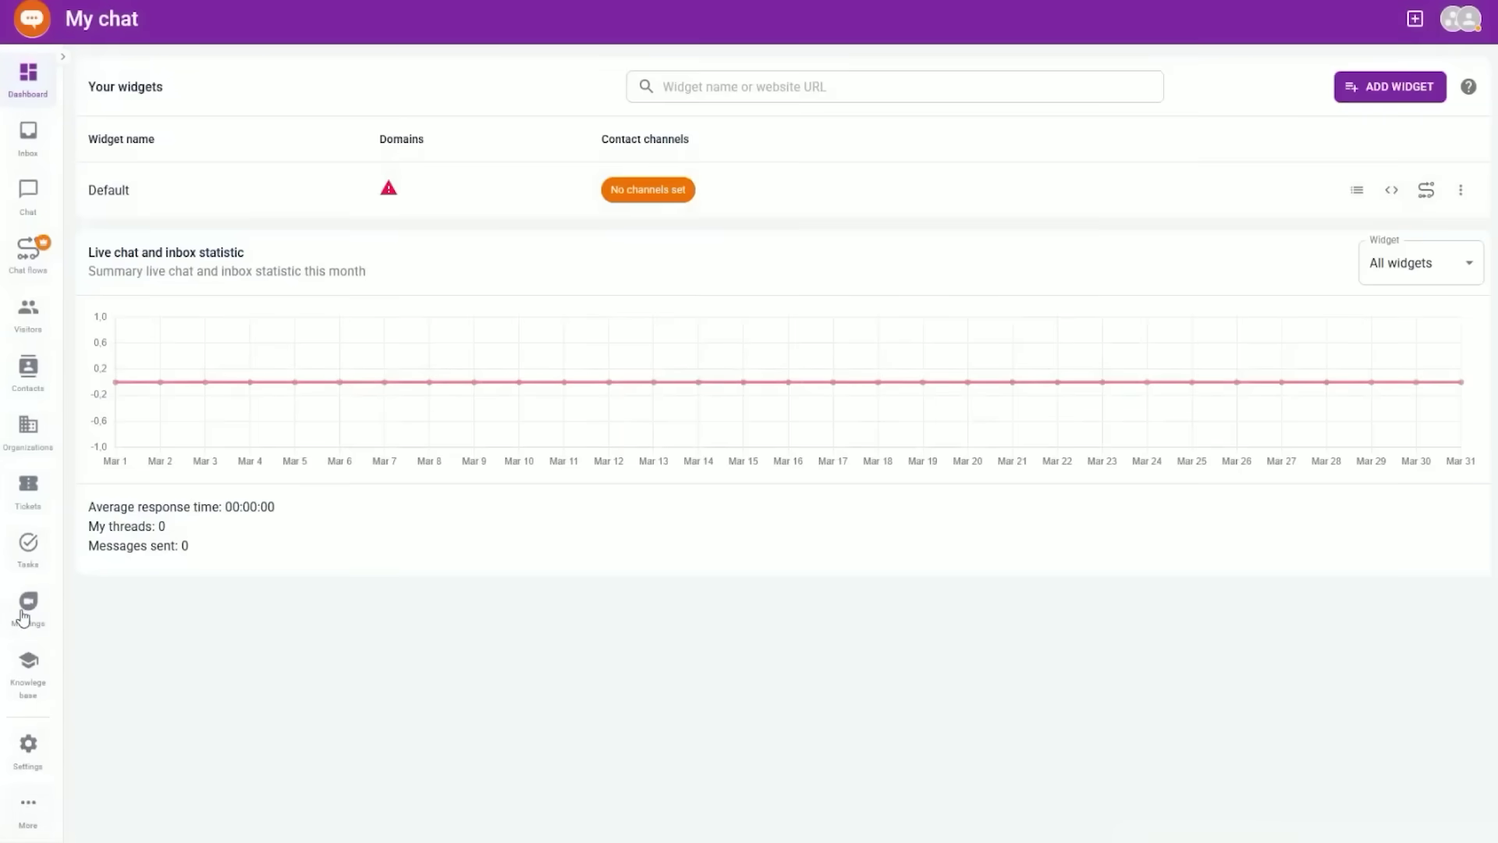
- Verify the client's Organizations and Inbox pages load, then open Test Client's actions in Agency clients
click(25, 425)
click(28, 135)
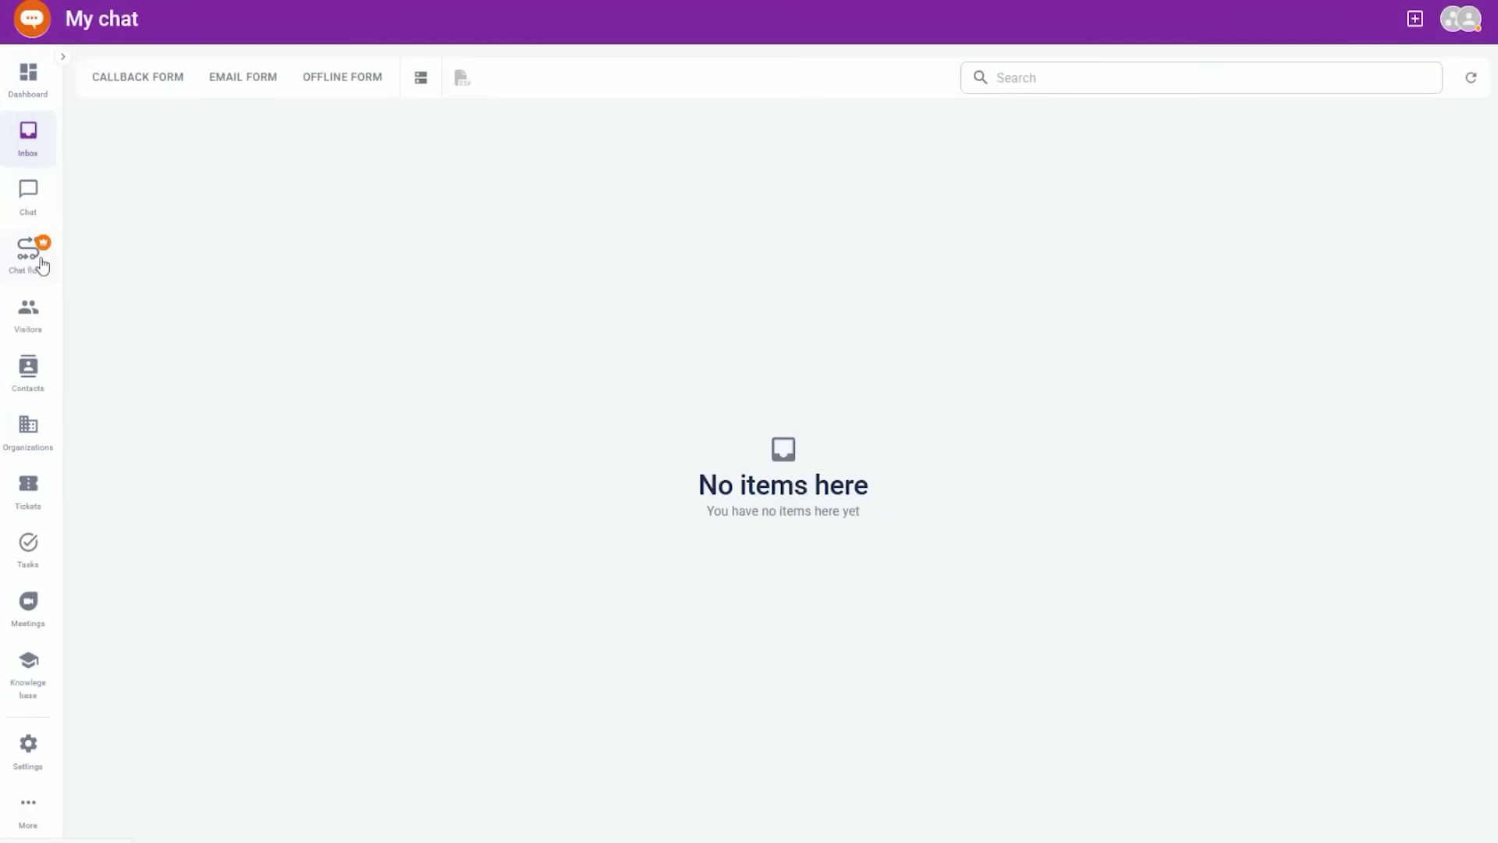
click(28, 748)
click(191, 757)
click(1463, 215)
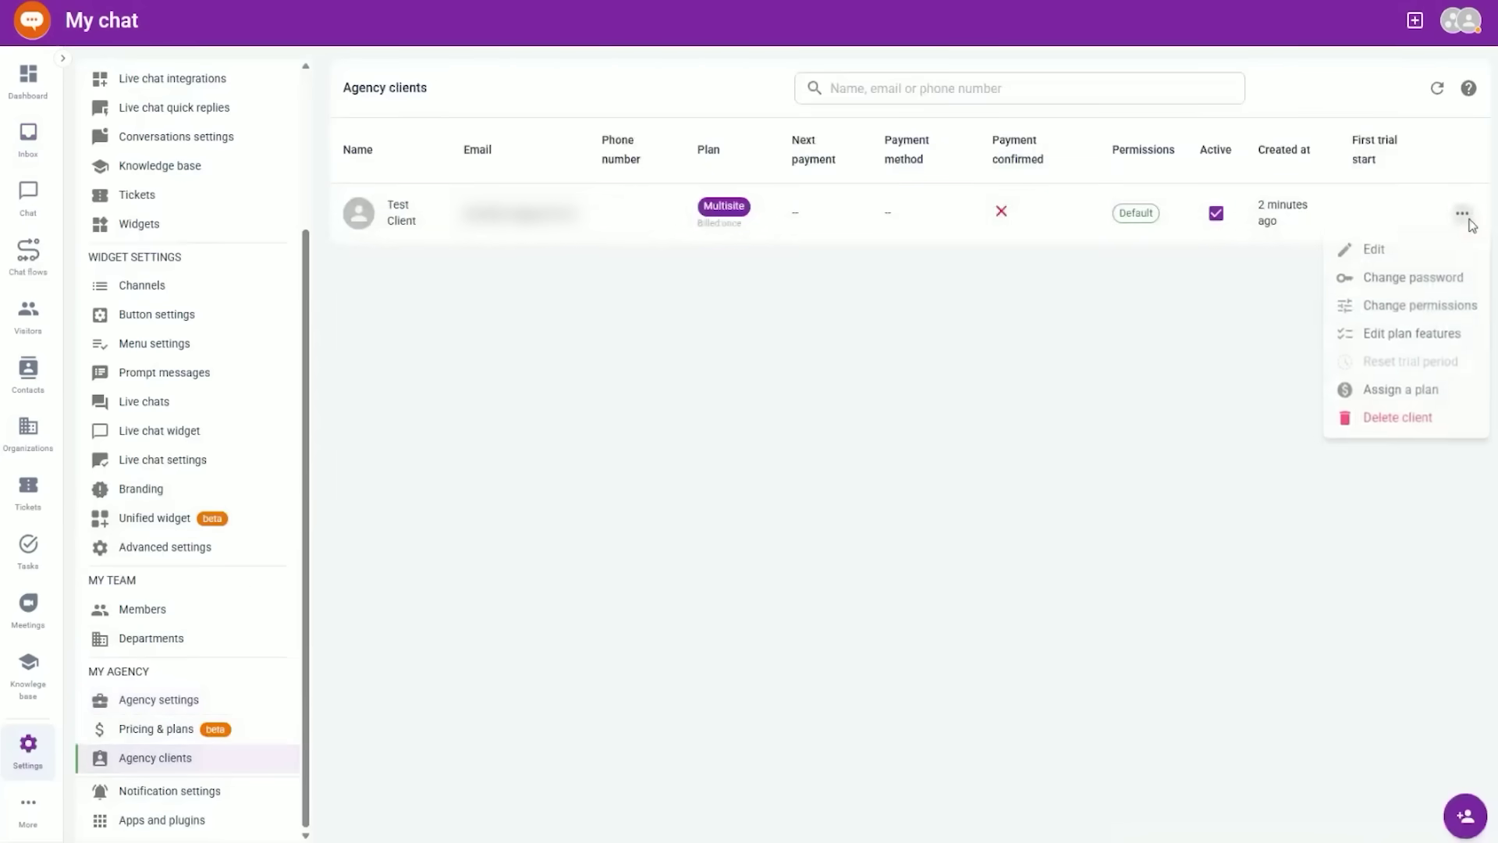
- Add Chat flows to the Test Client plan features, save, and reload the client workspace
click(1411, 343)
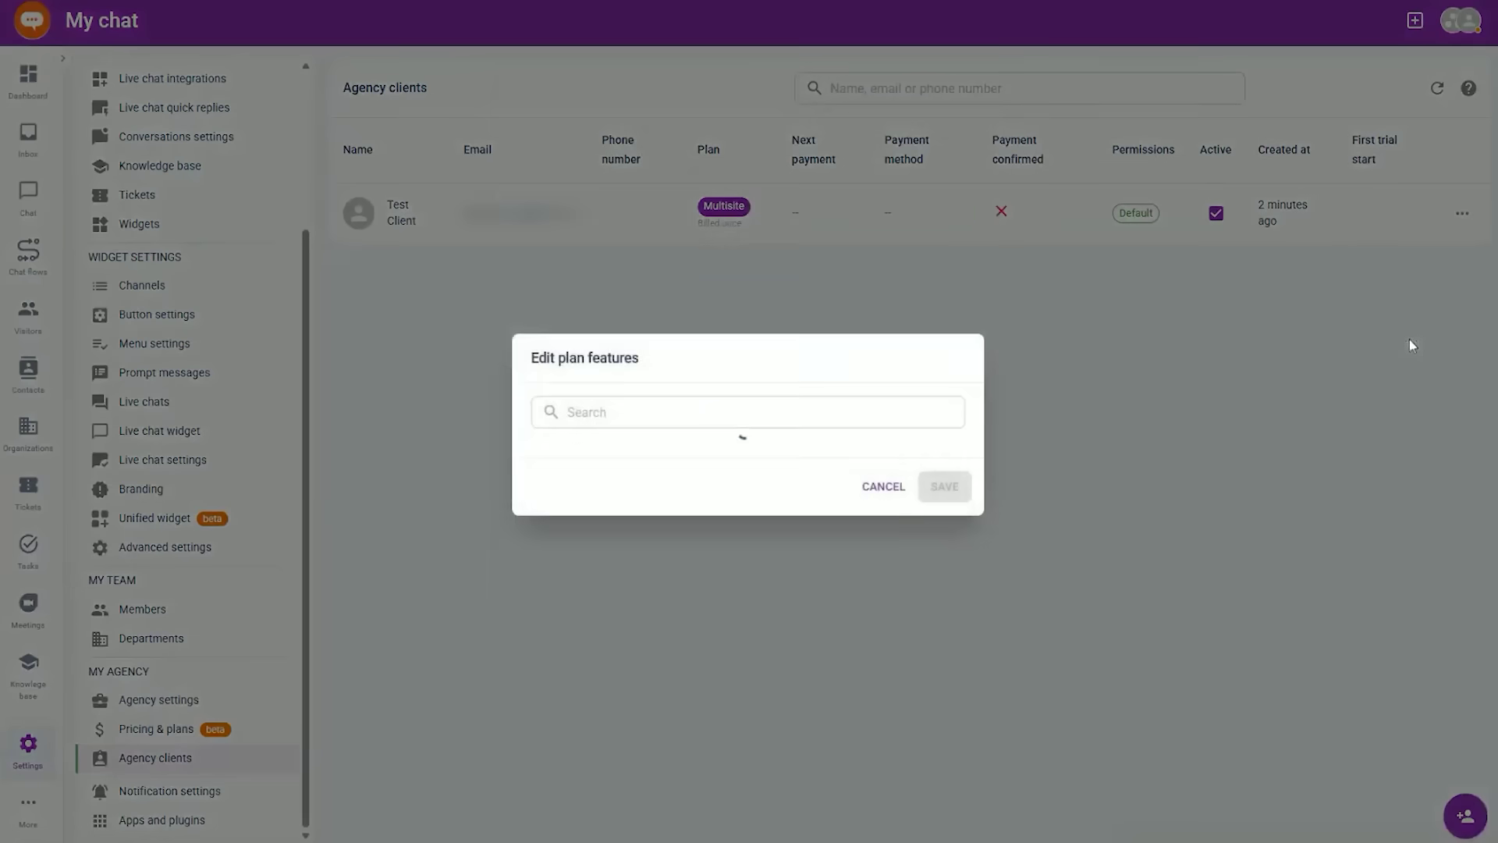
click(619, 100)
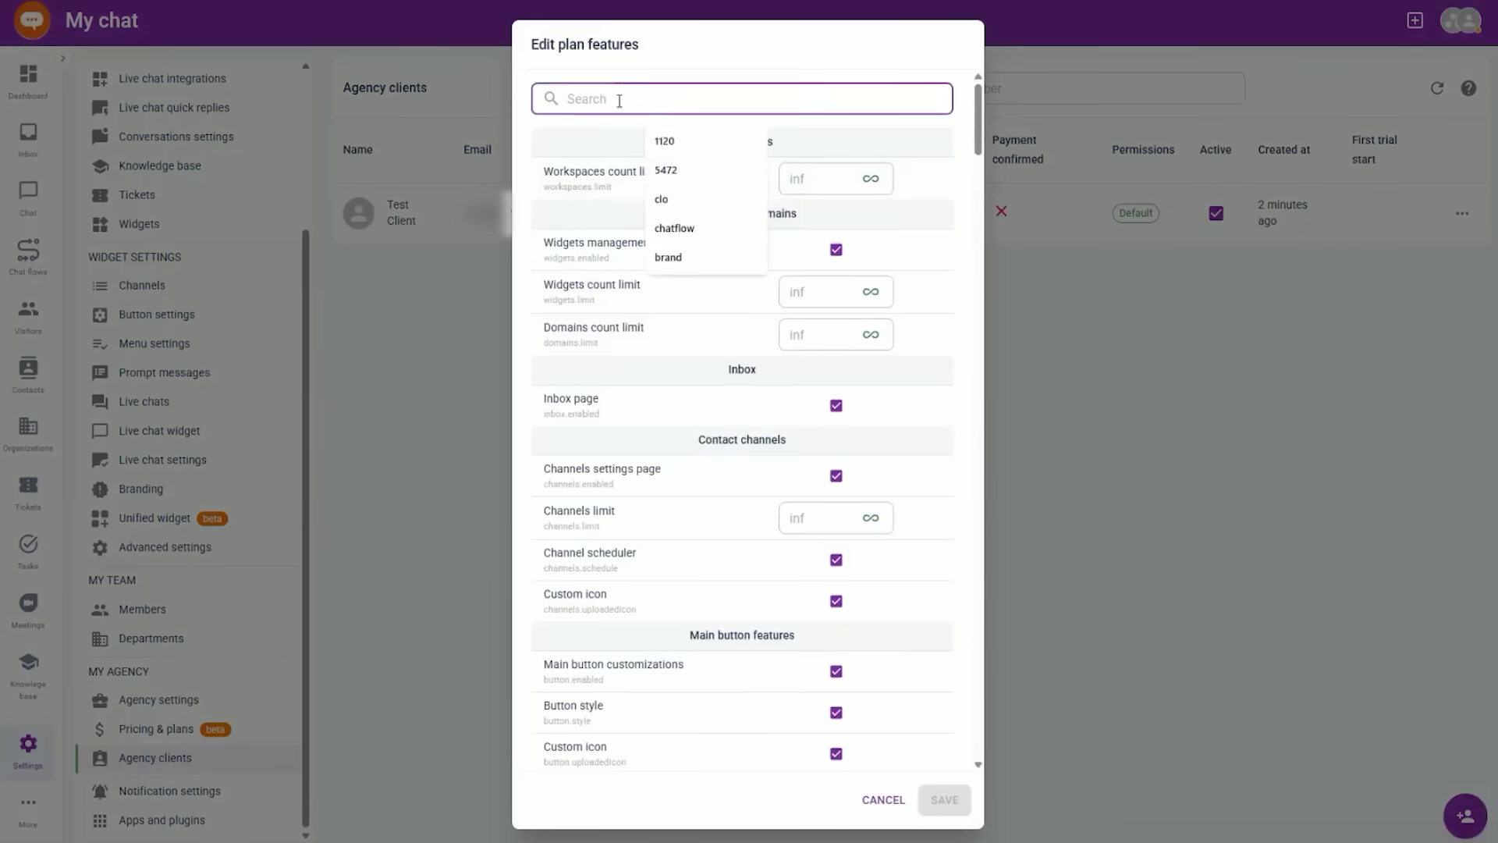
text(chatflo)
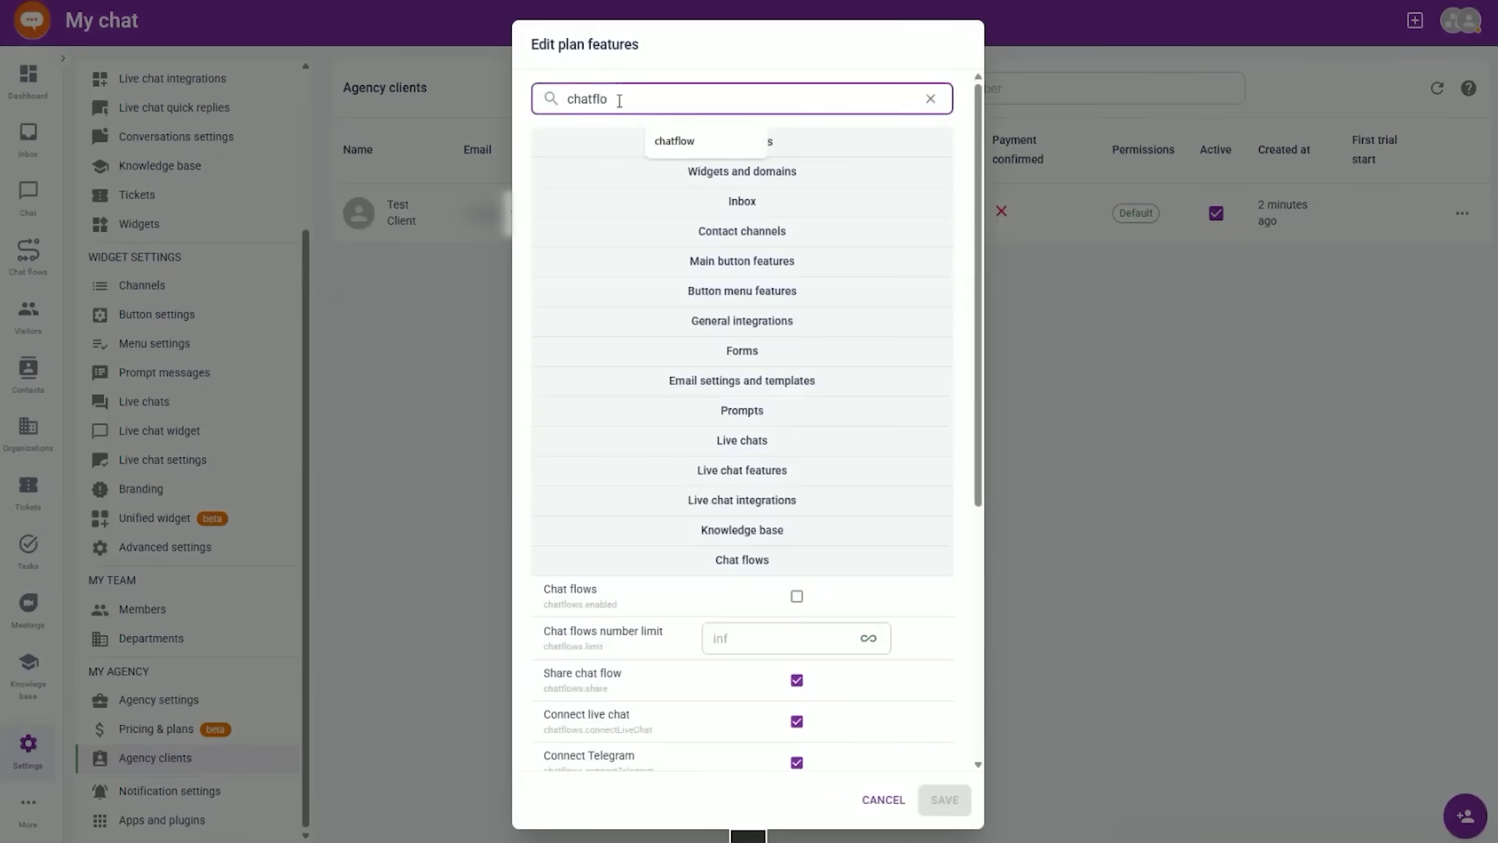
click(615, 606)
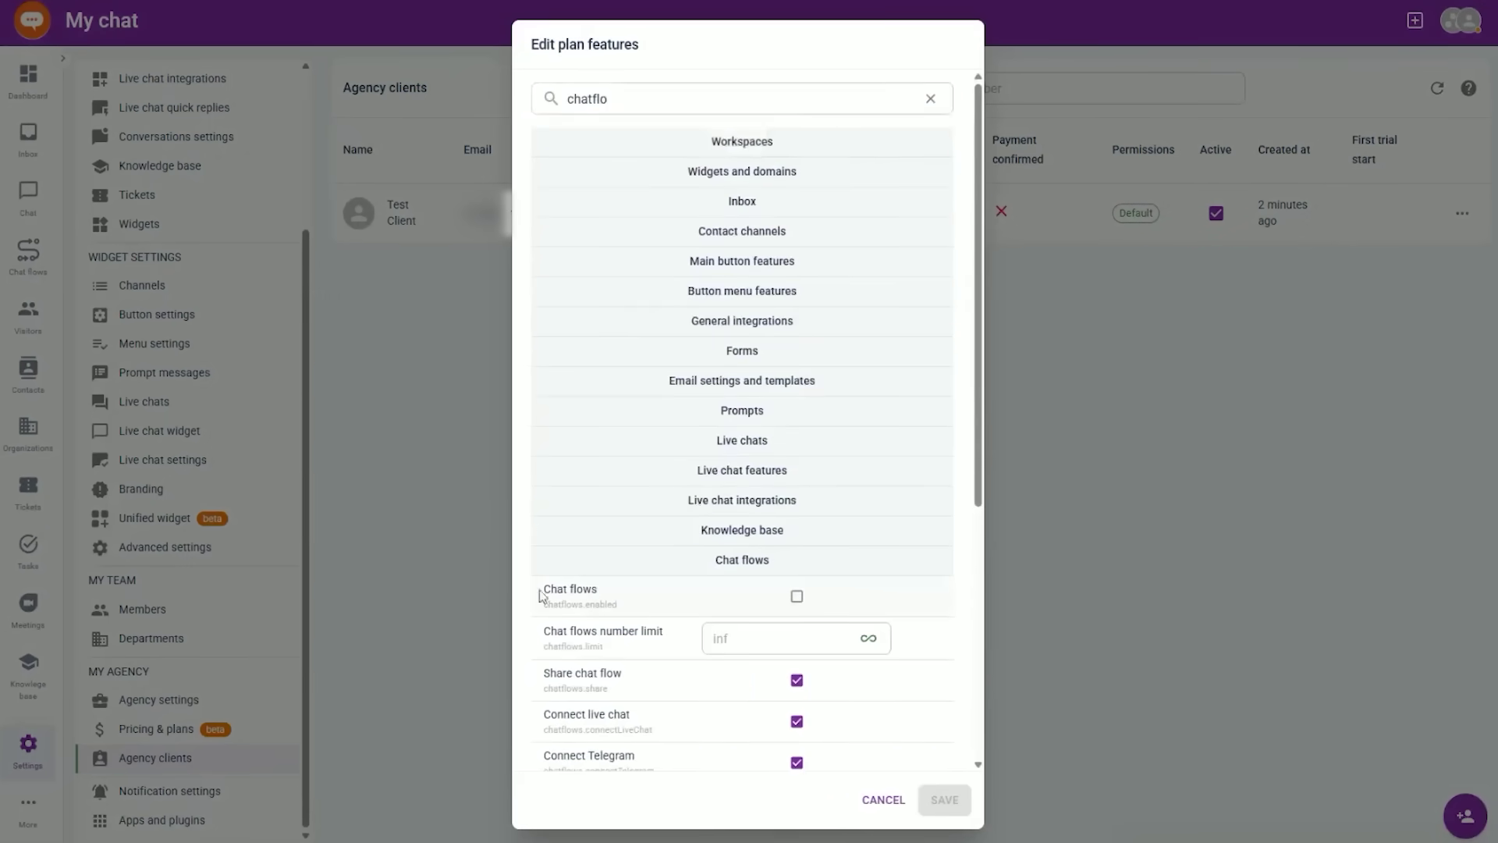
click(795, 597)
scroll(937, 624, down, 4)
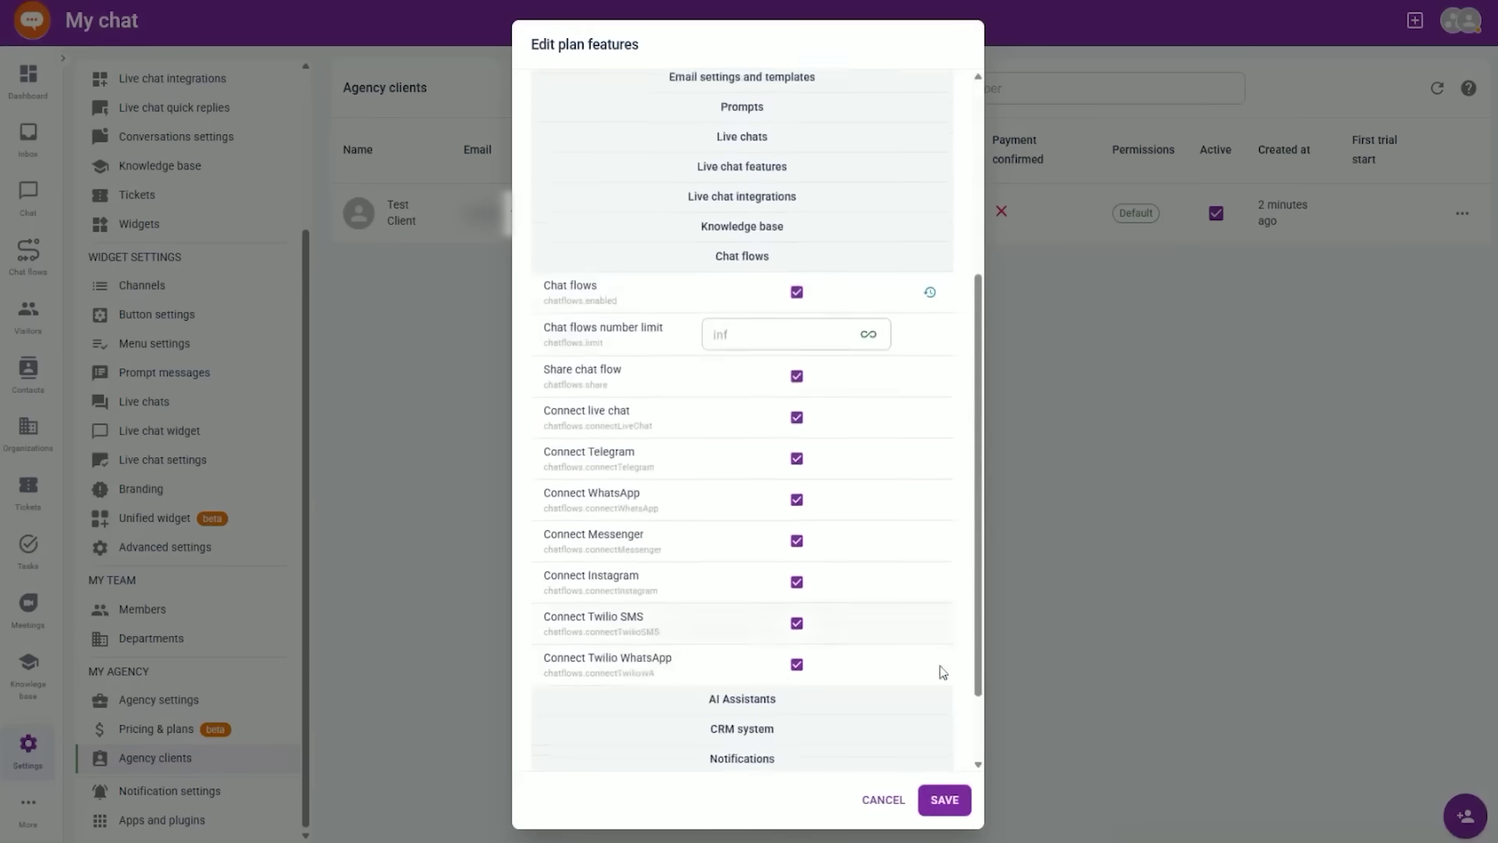
click(950, 799)
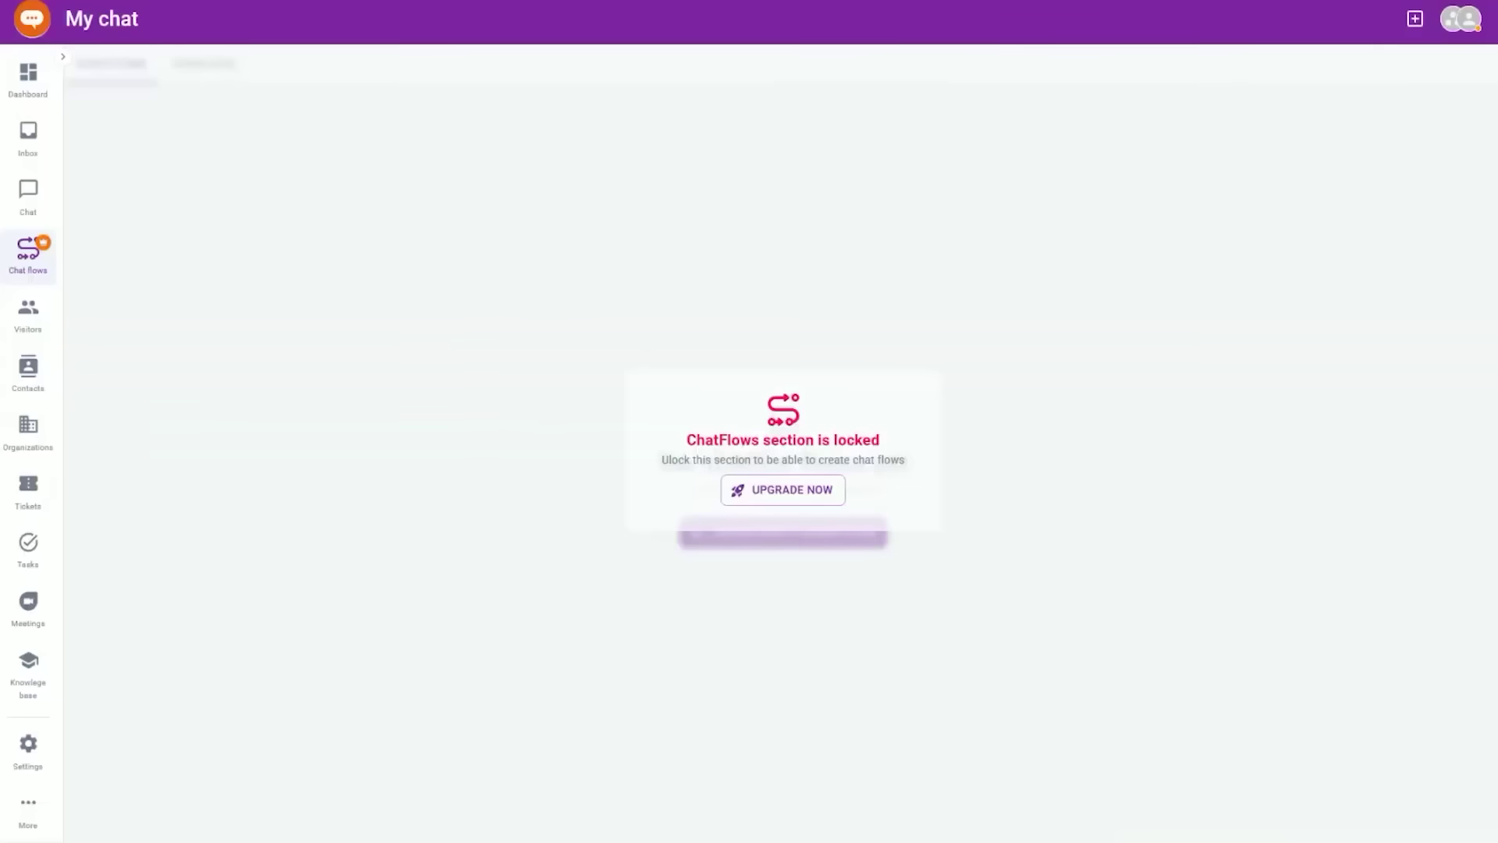
key(F5)
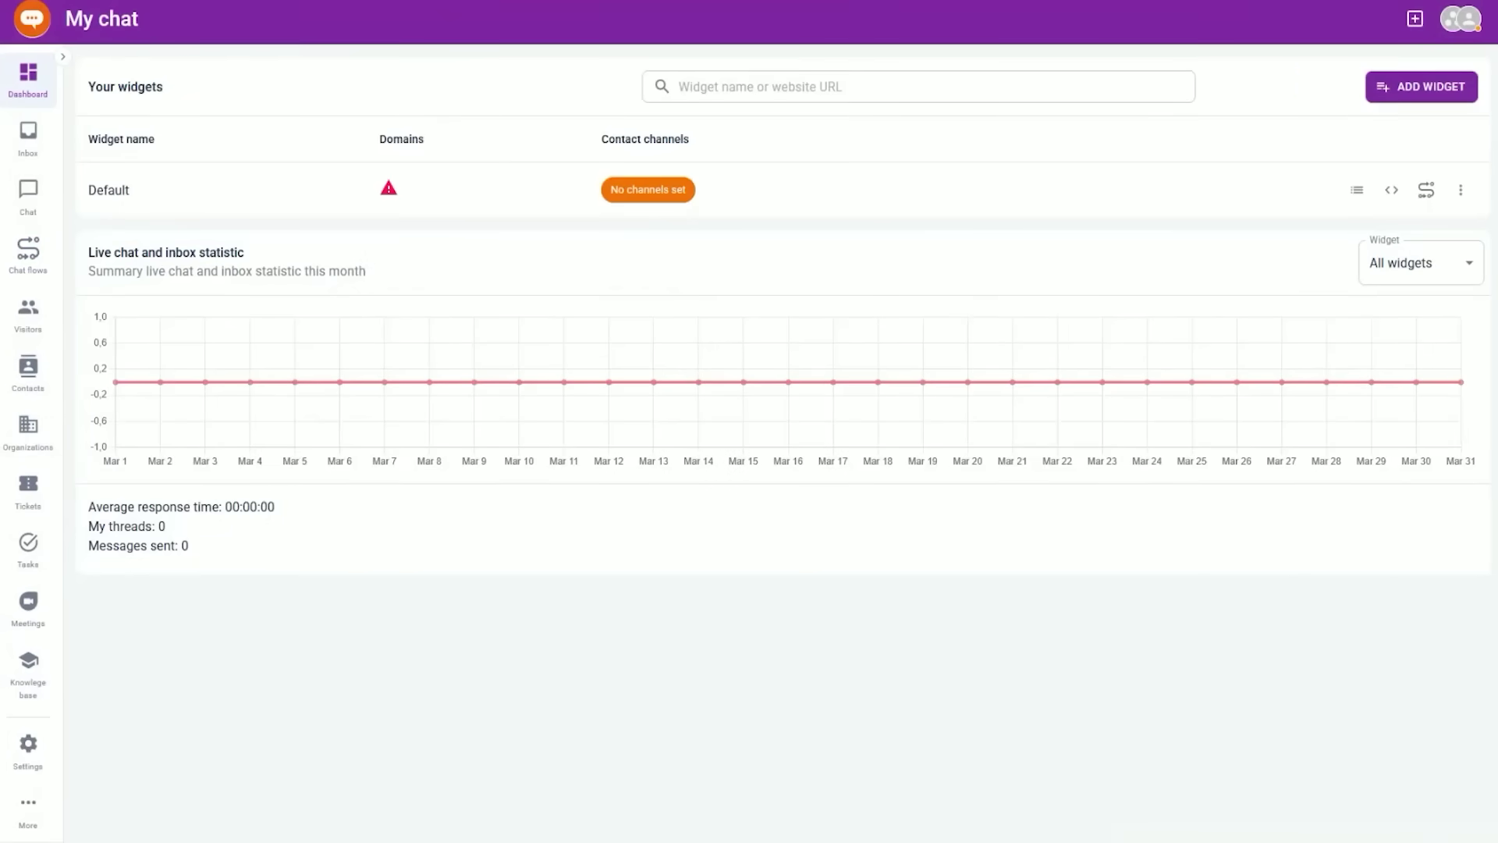
click(1392, 190)
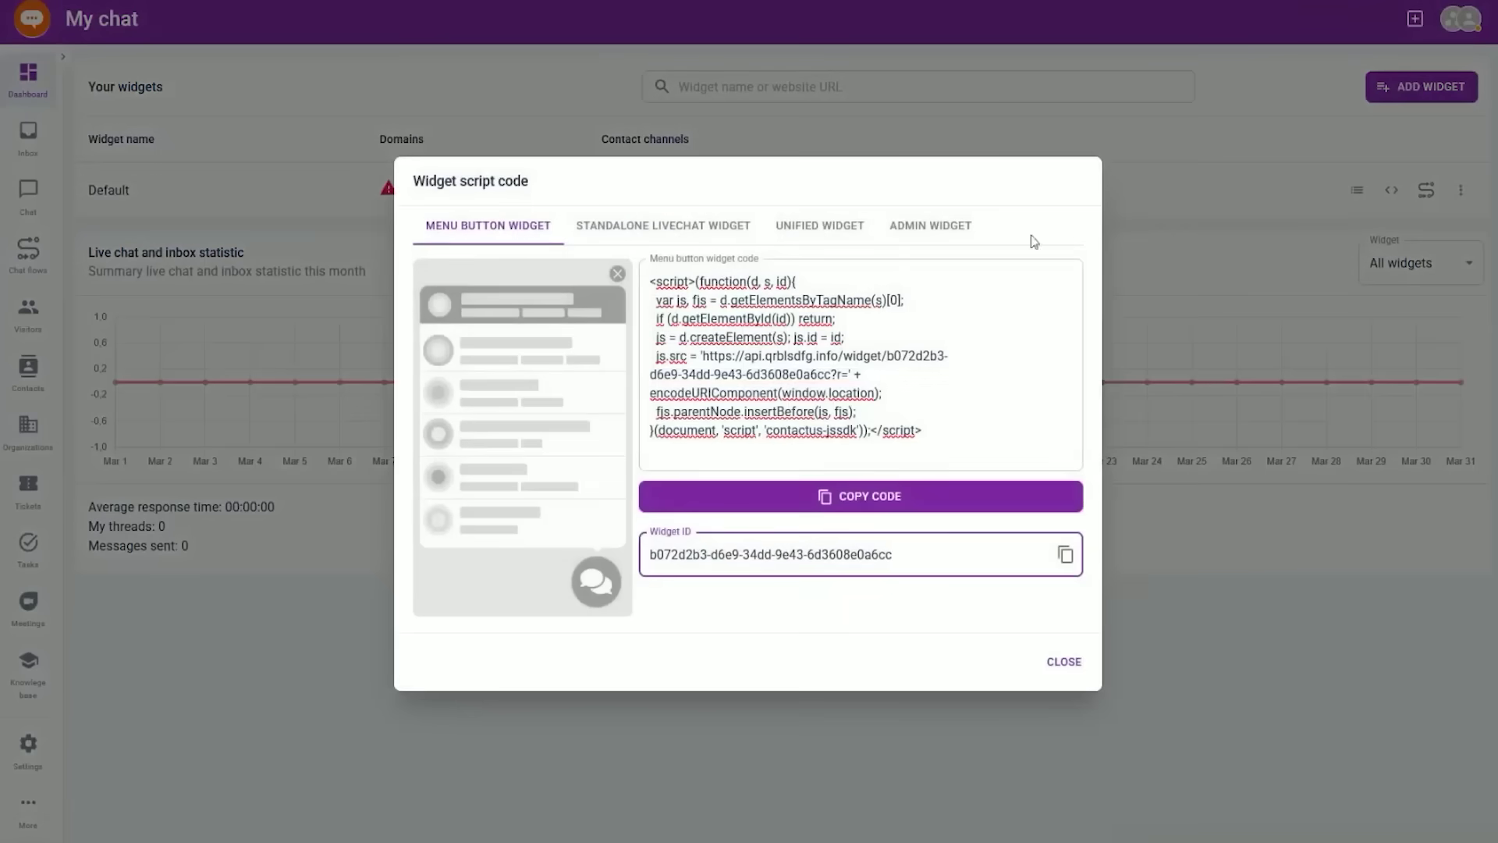
drag(745, 356, 845, 355)
drag(744, 355, 843, 356)
click(690, 234)
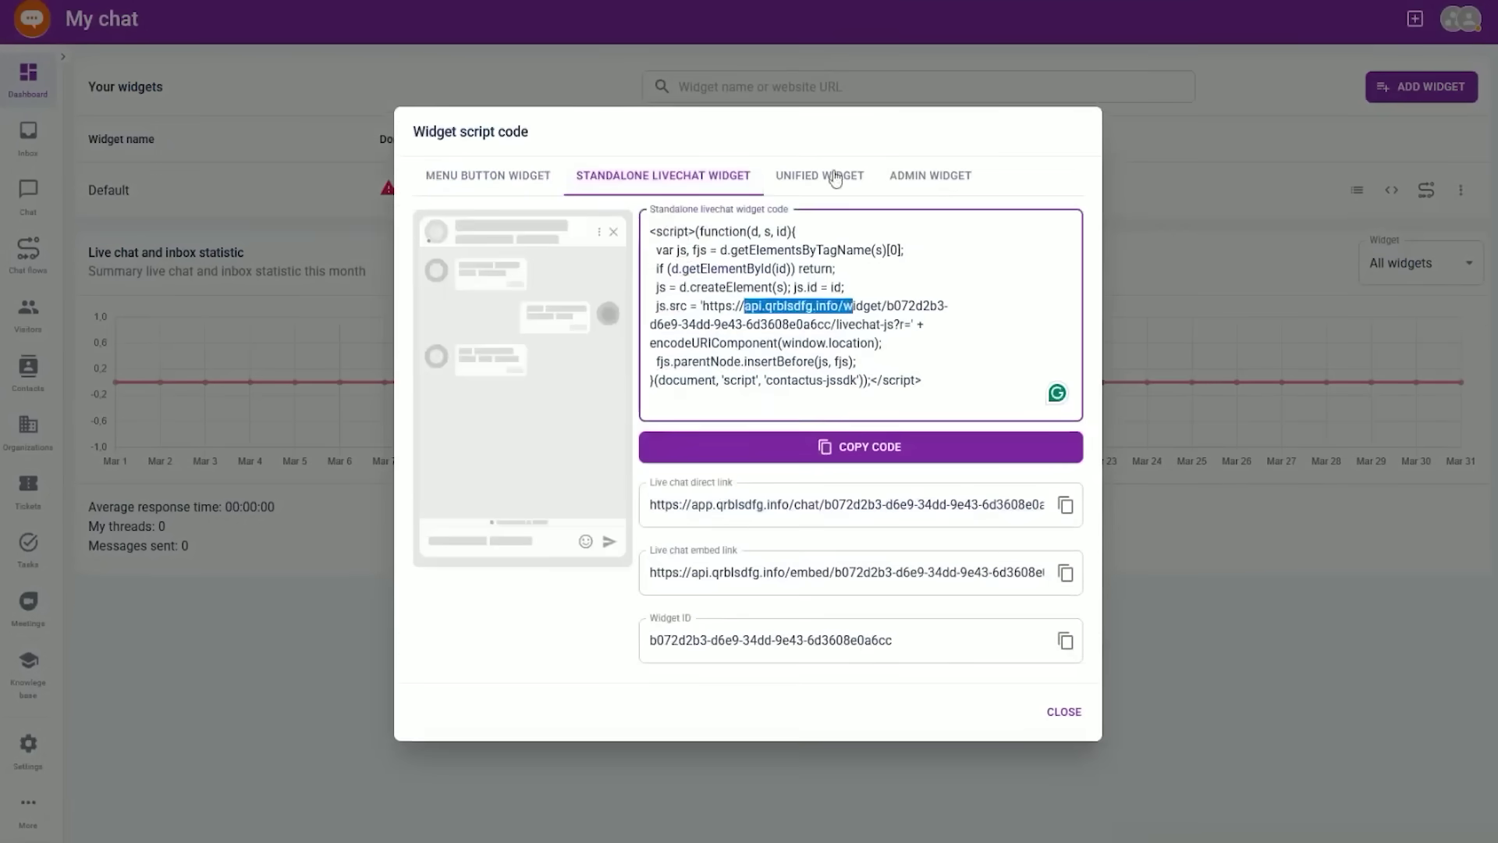
click(821, 226)
click(1065, 662)
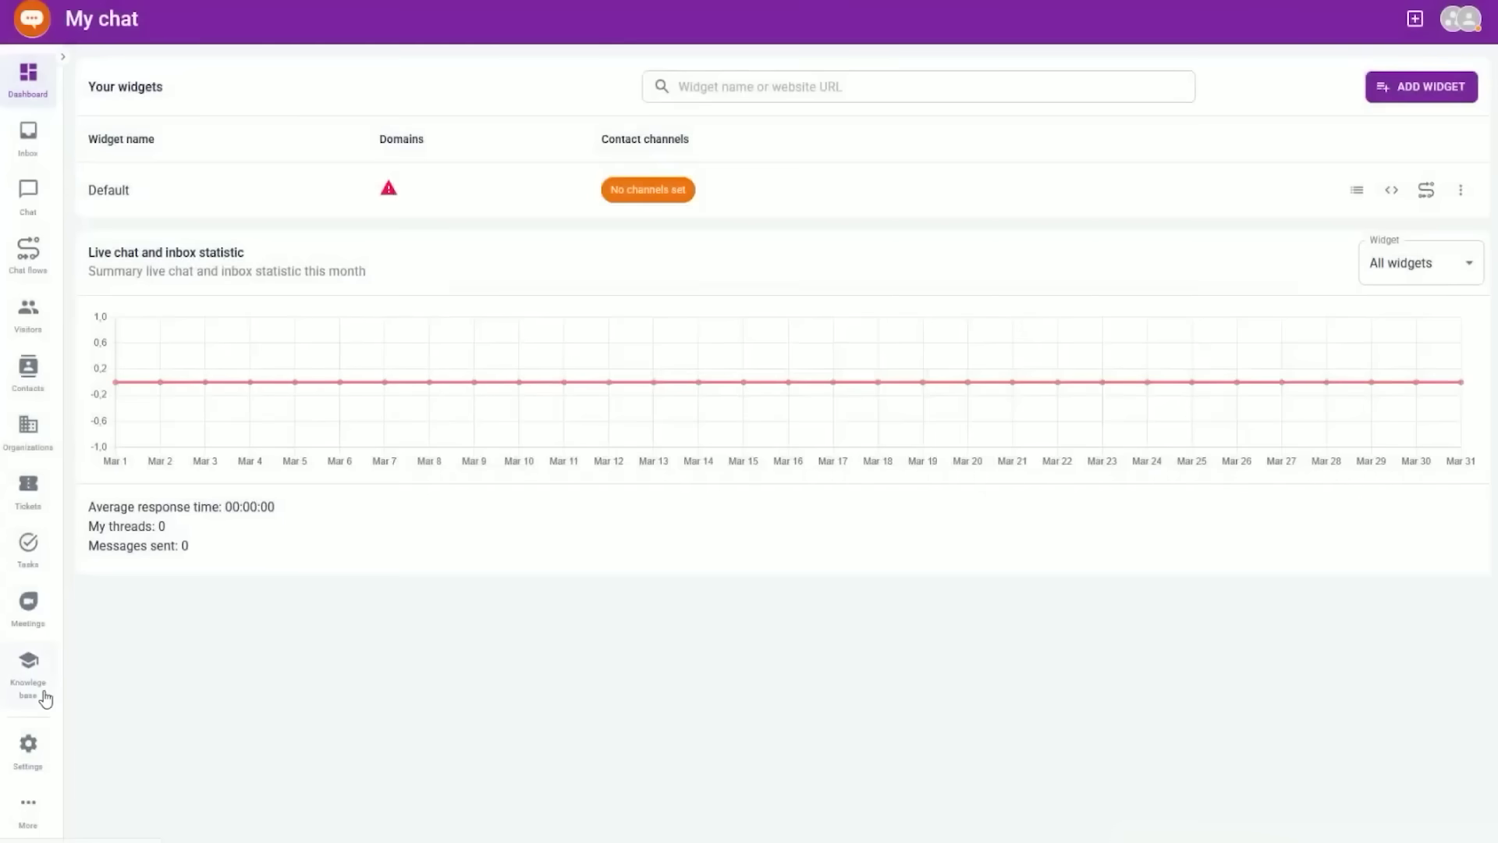
click(47, 698)
- Connect mydomain.com as the knowledge base's own domain, select its CNAME target, then go to Agency settings
click(1312, 82)
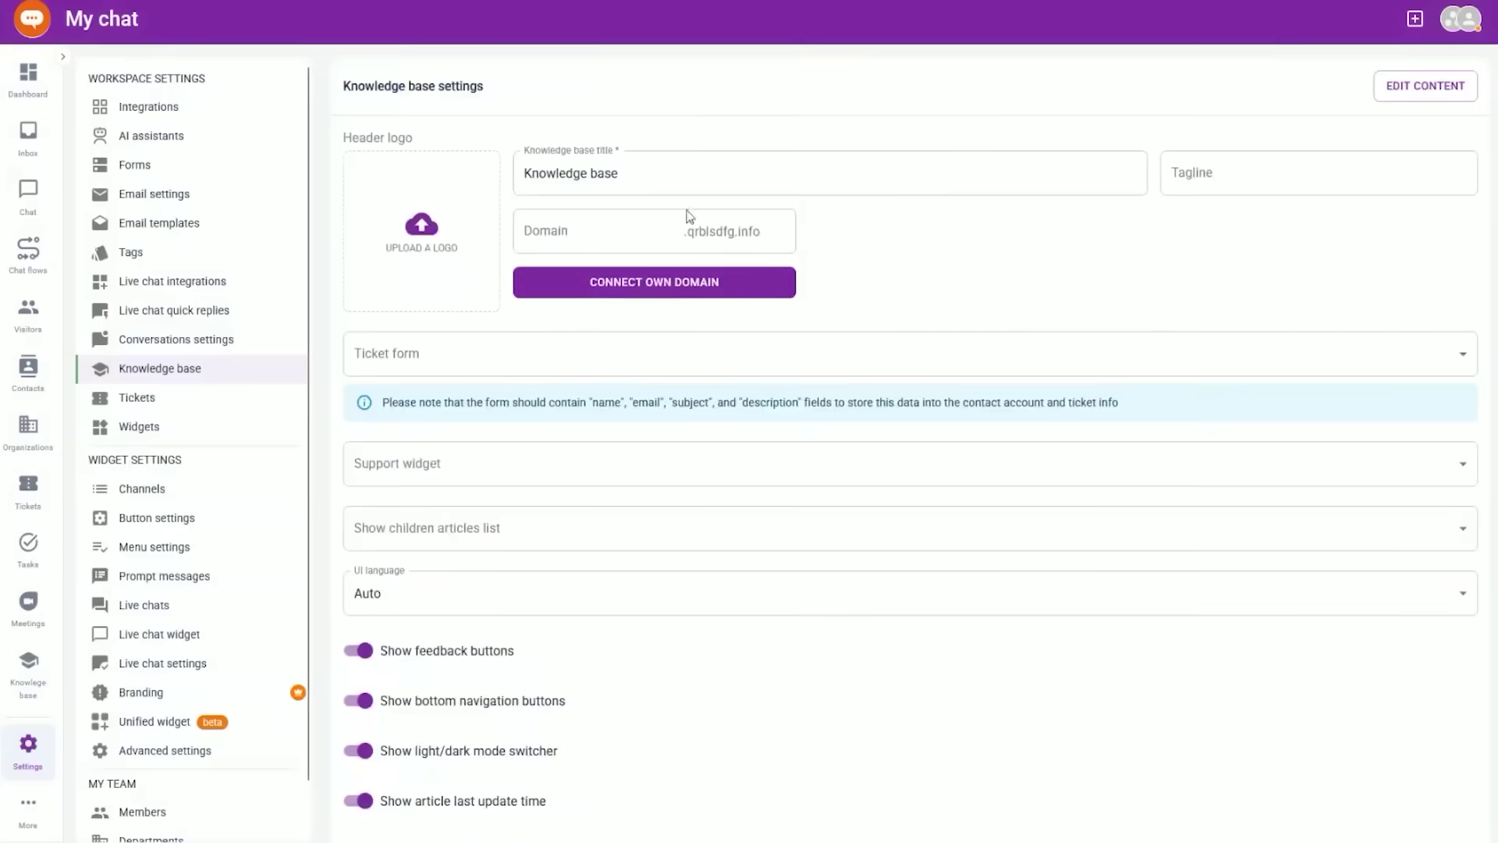
click(688, 239)
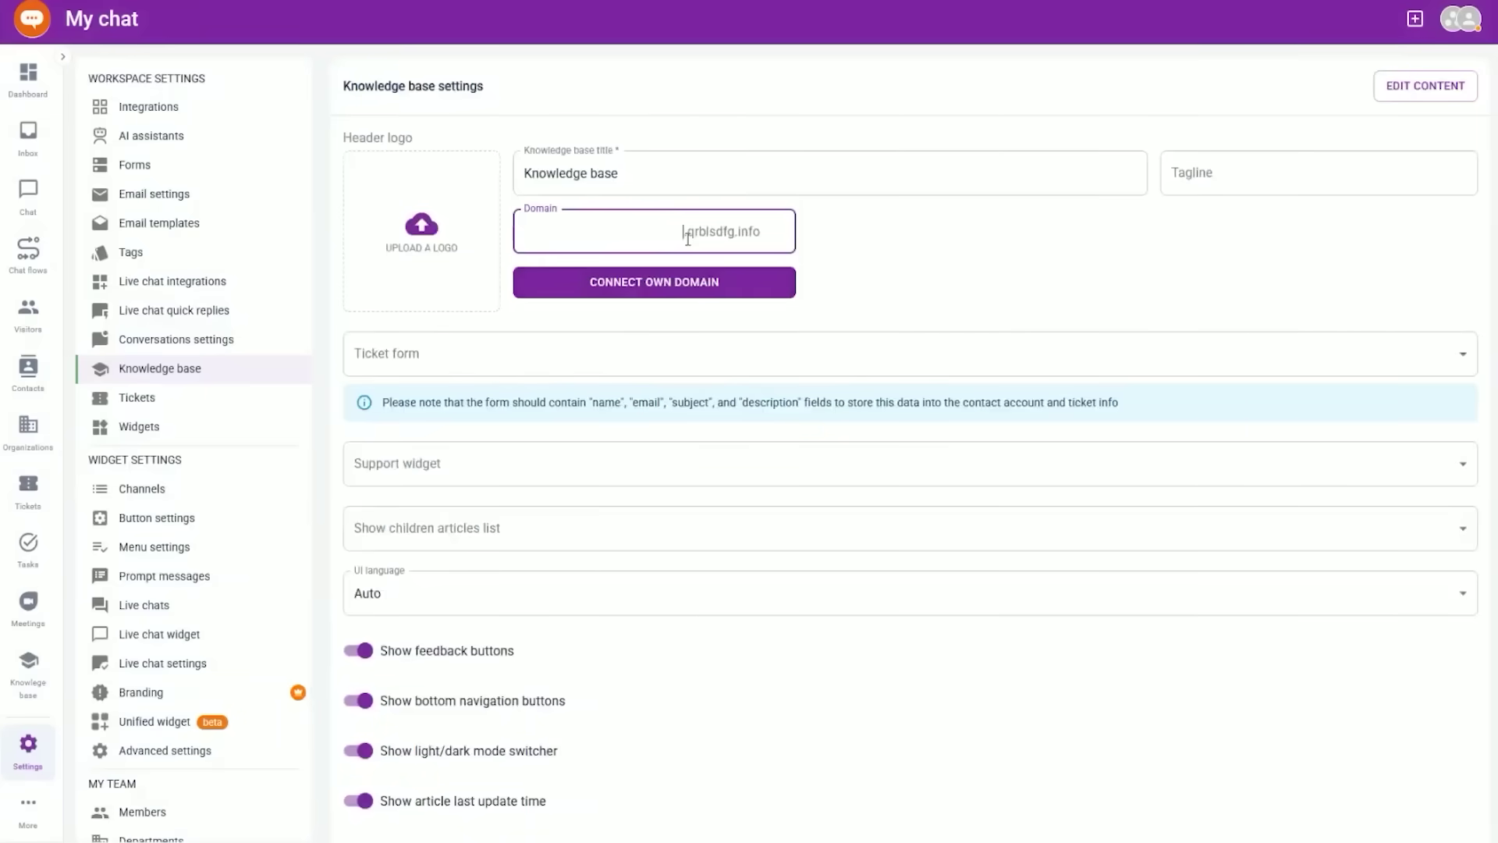
click(671, 282)
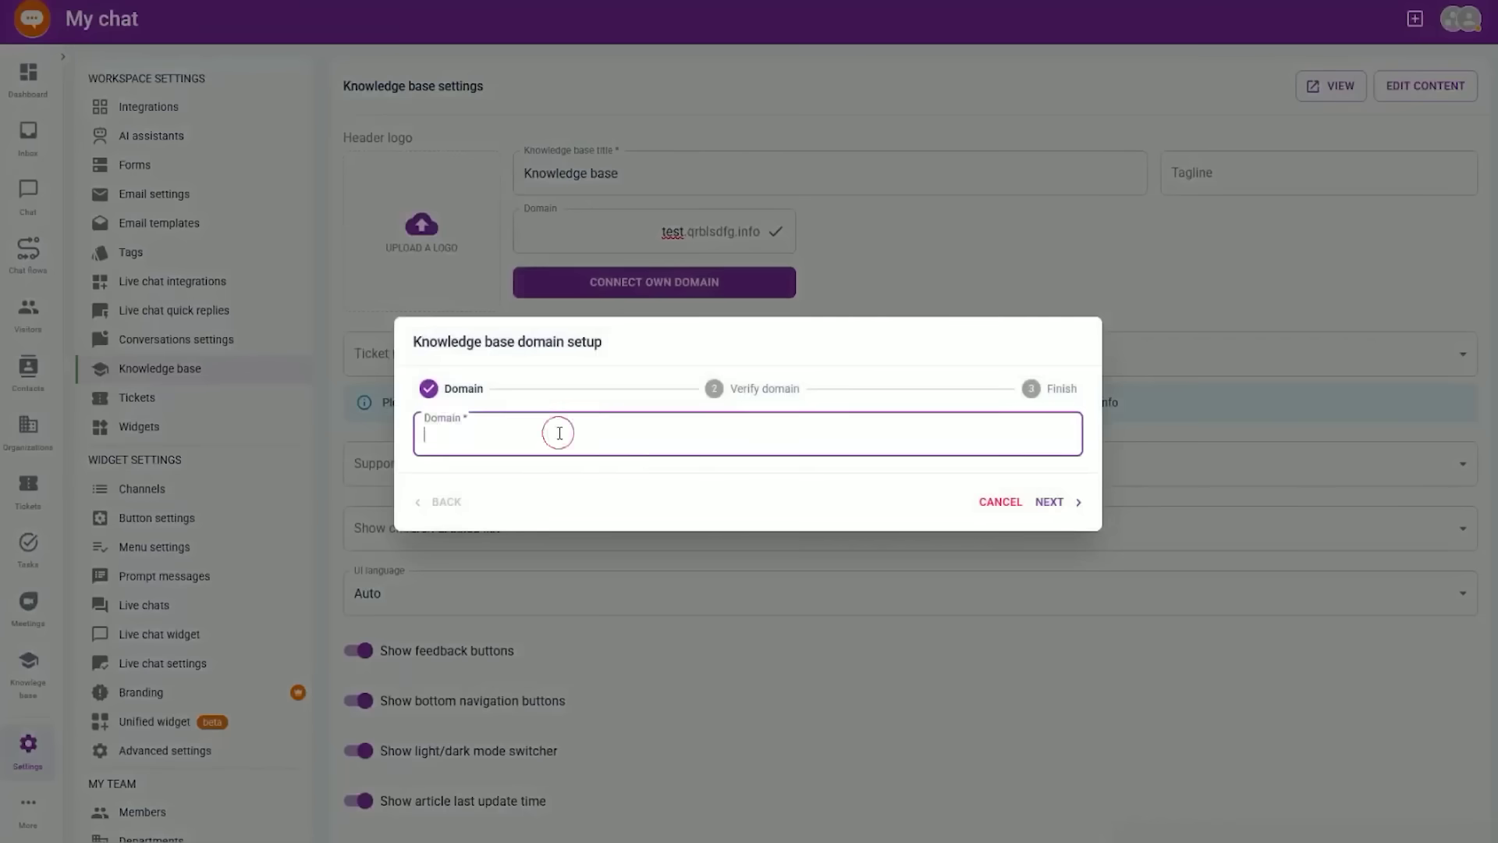
text(mydomain.com)
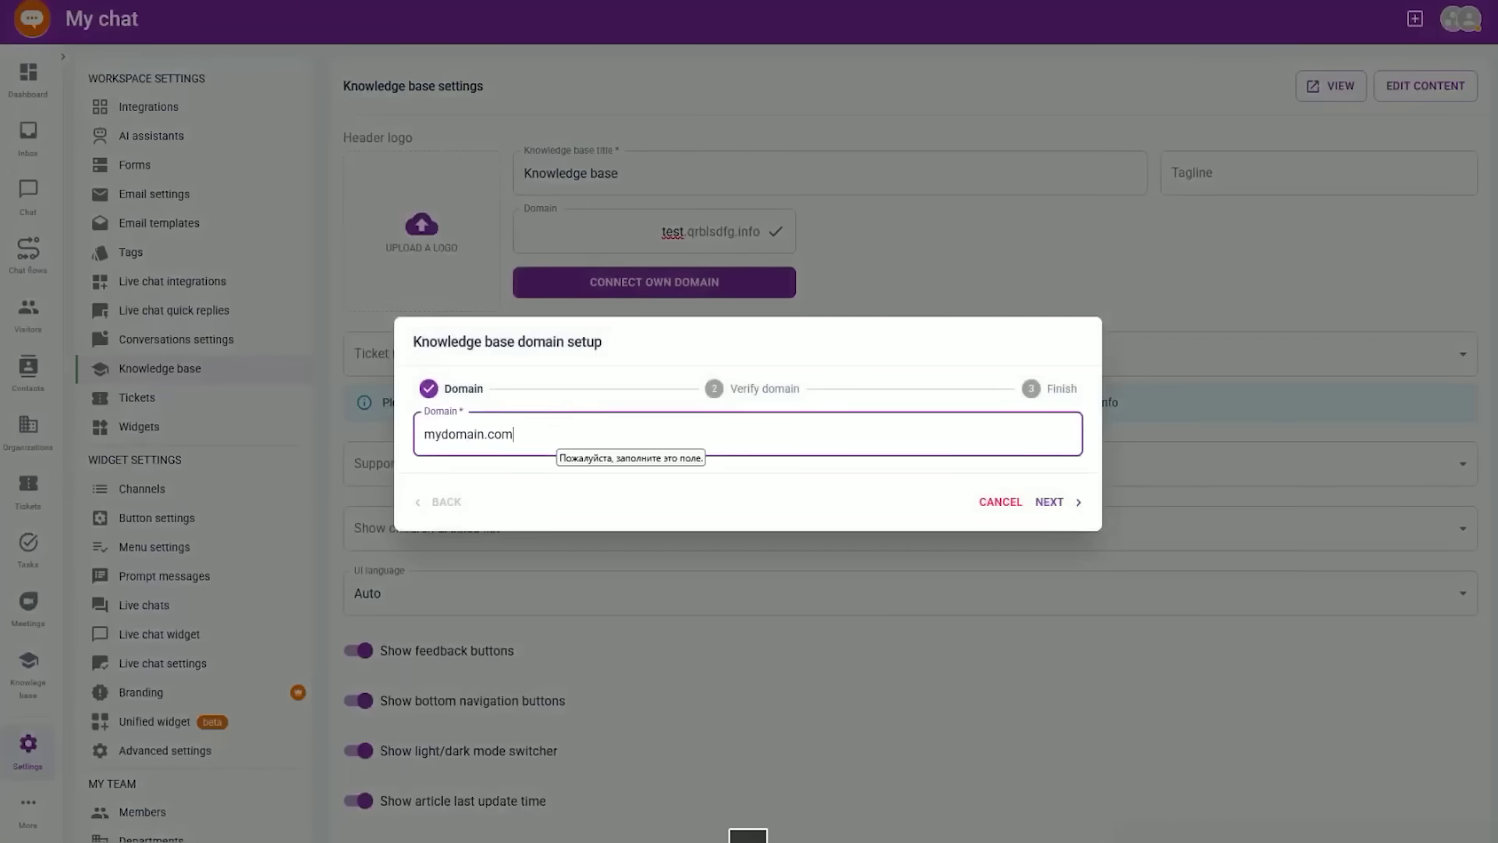
click(1050, 501)
drag(679, 497, 762, 496)
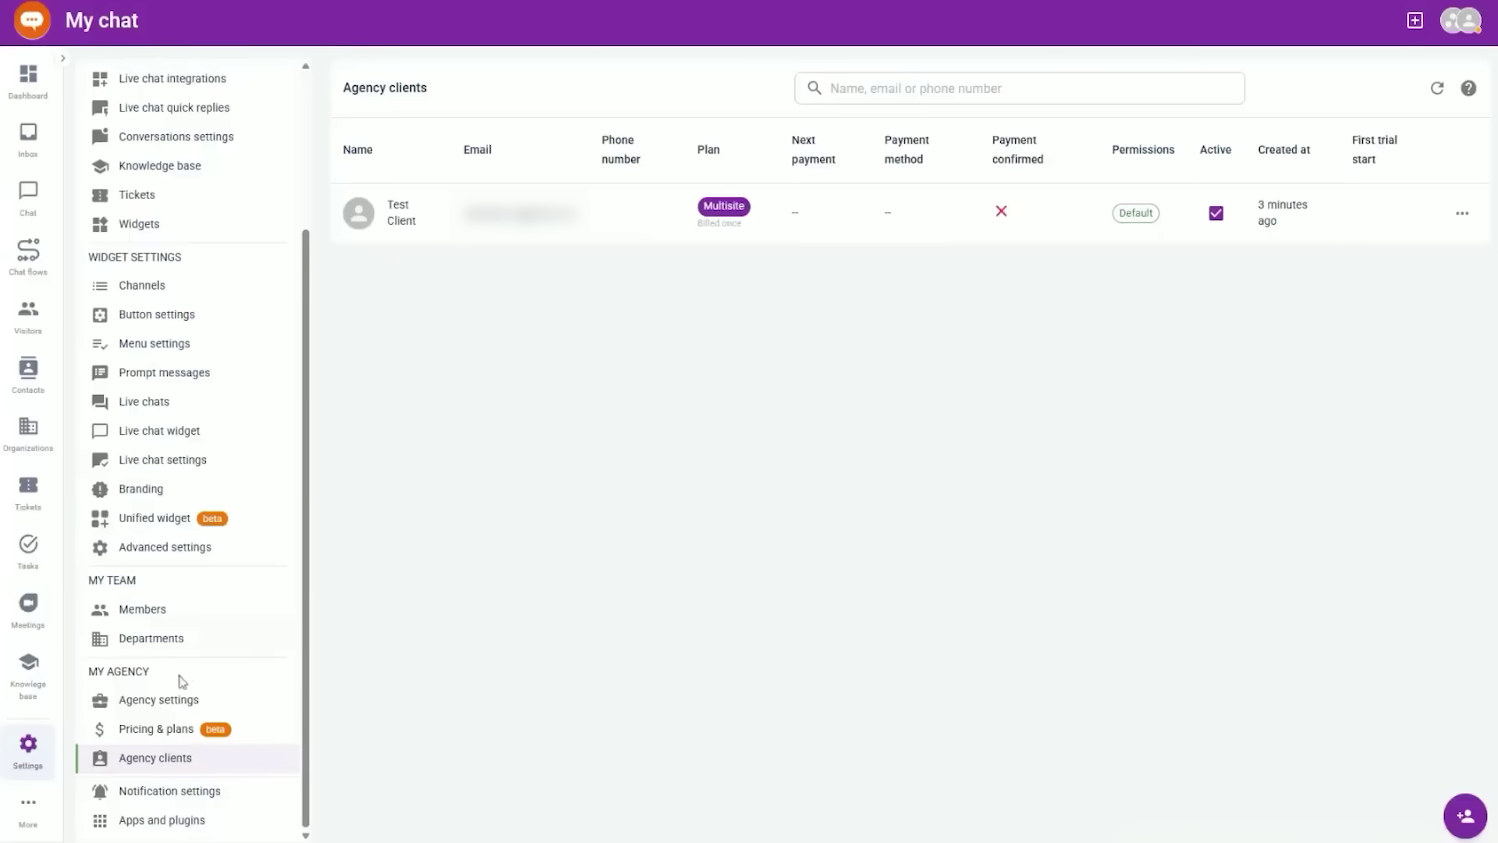
click(170, 700)
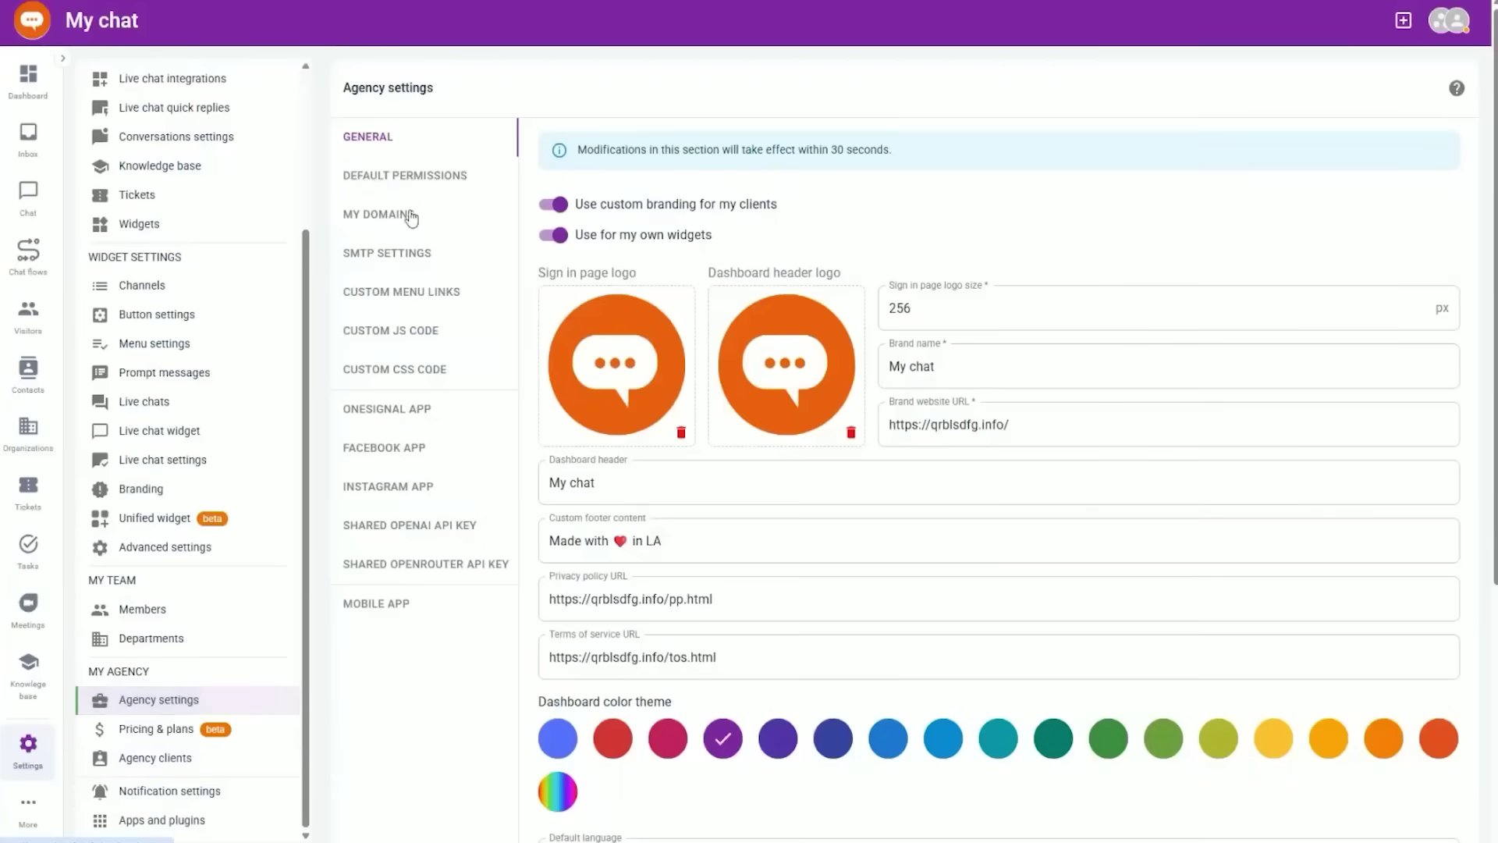
- Turn off the Documentation, Affiliate and Apps and plugins pages in default client permissions and save
click(416, 180)
scroll(599, 580, down, 4)
scroll(599, 580, down, 3)
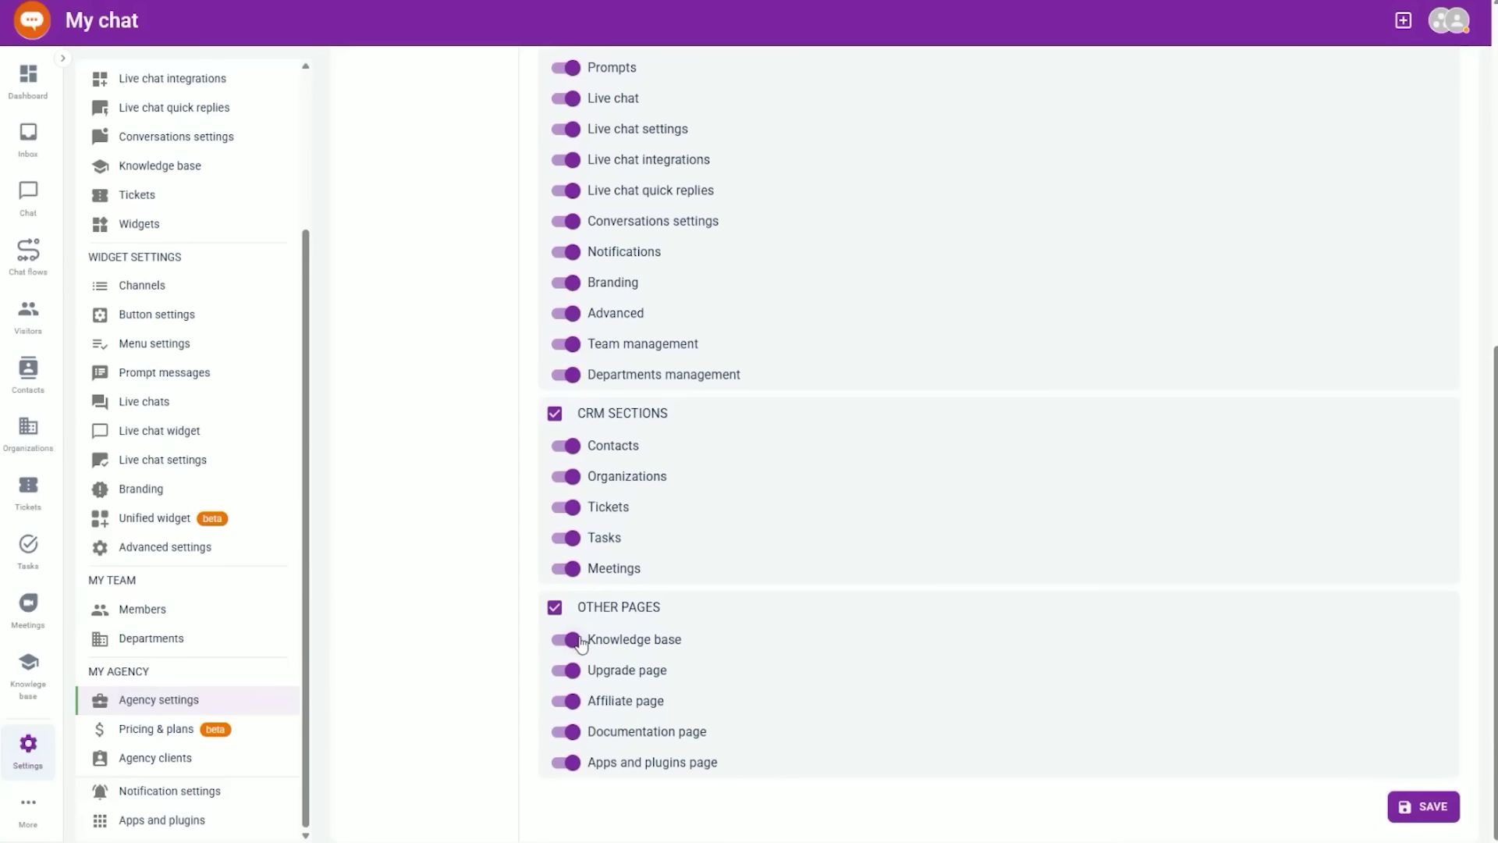
click(573, 732)
click(571, 702)
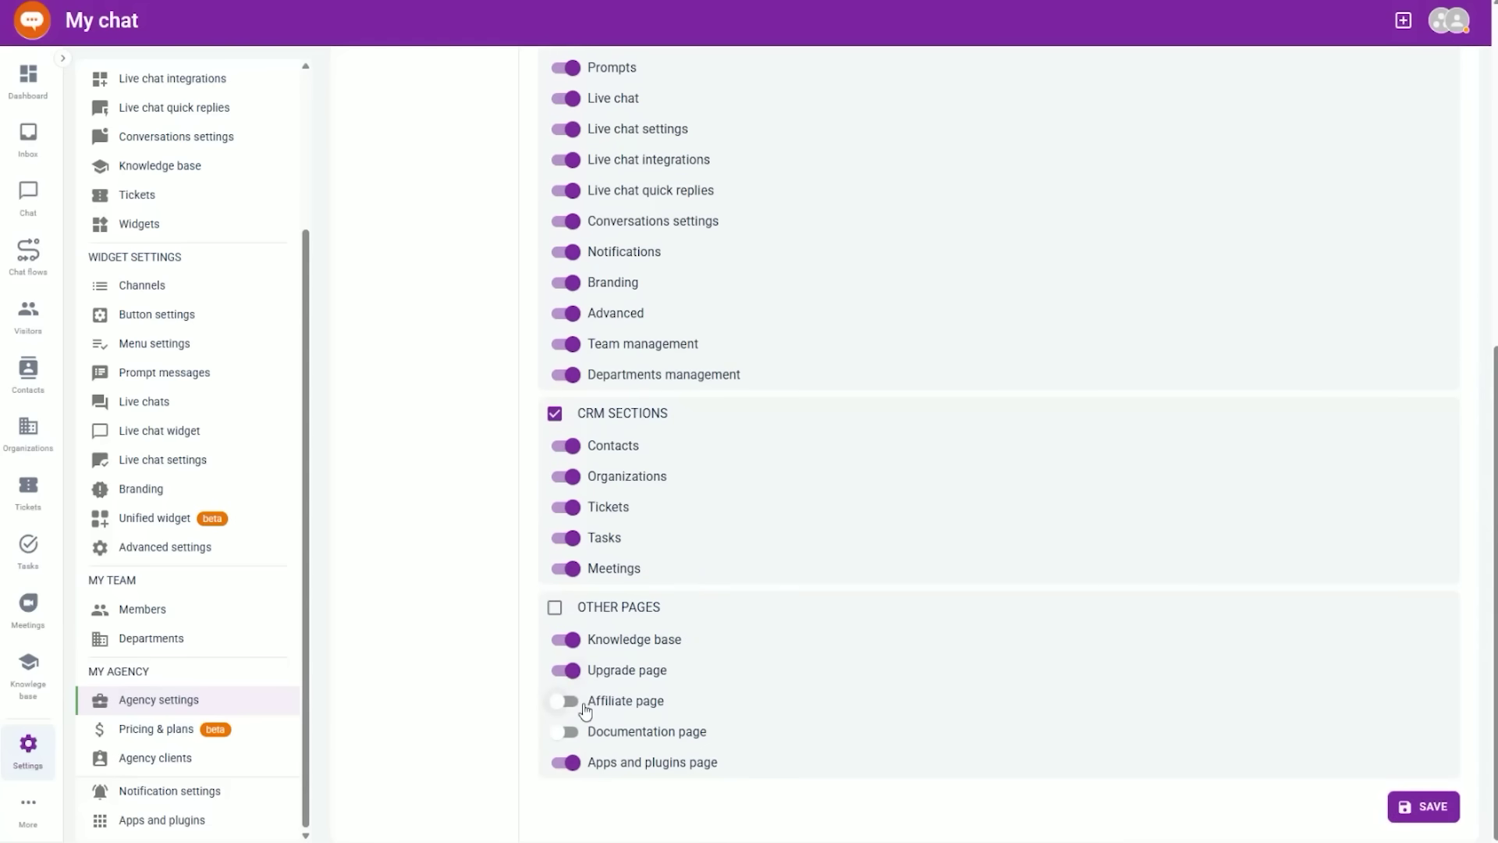
click(612, 762)
click(1420, 808)
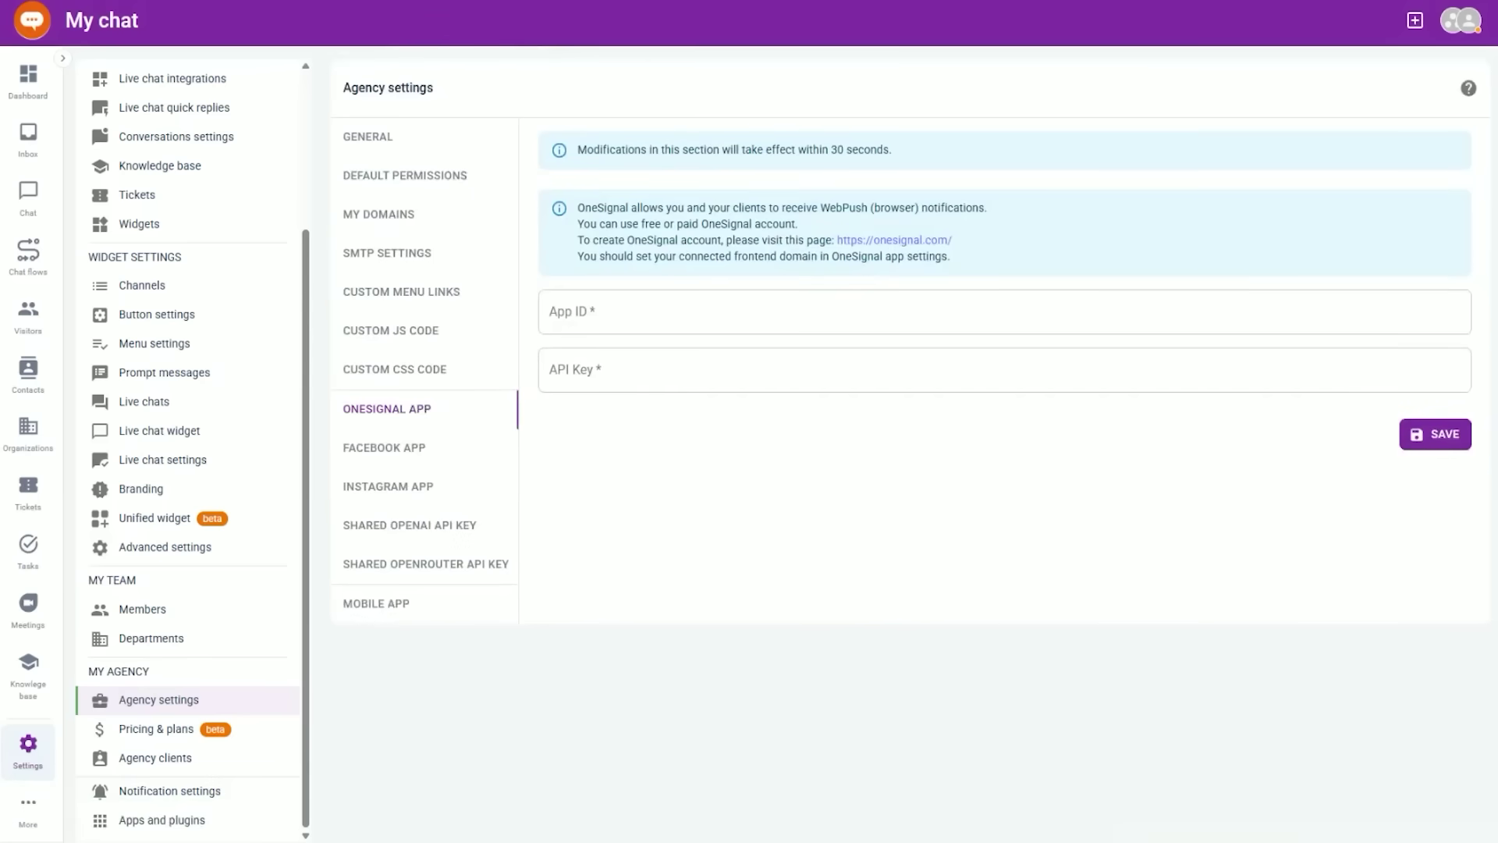
- In a new tab, create the OneSignal app 'My chat' with a Web channel and organization MyChat
key(ctrl+t)
text(onei)
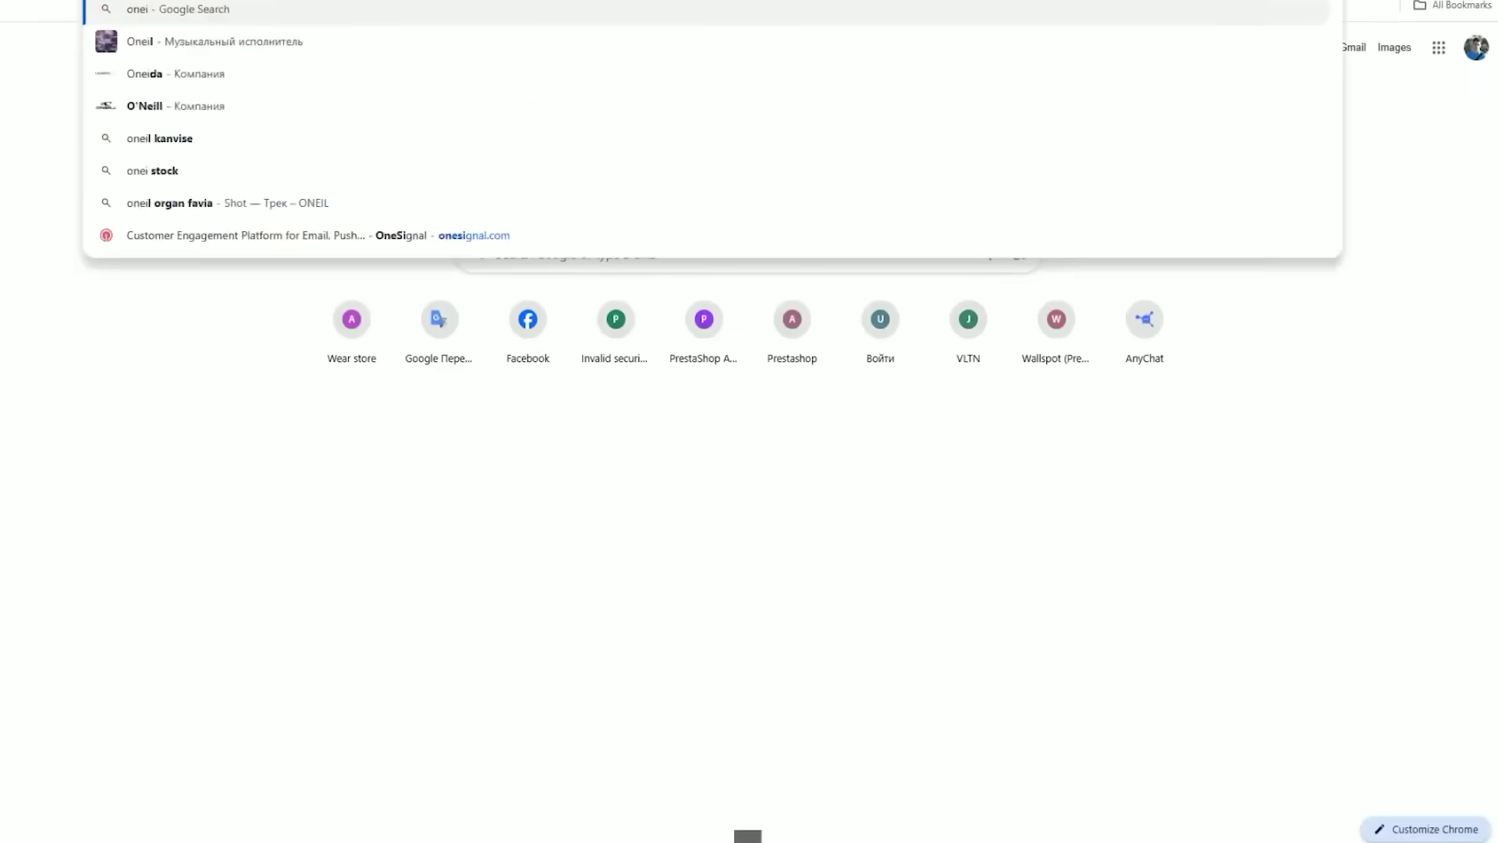
key(Return)
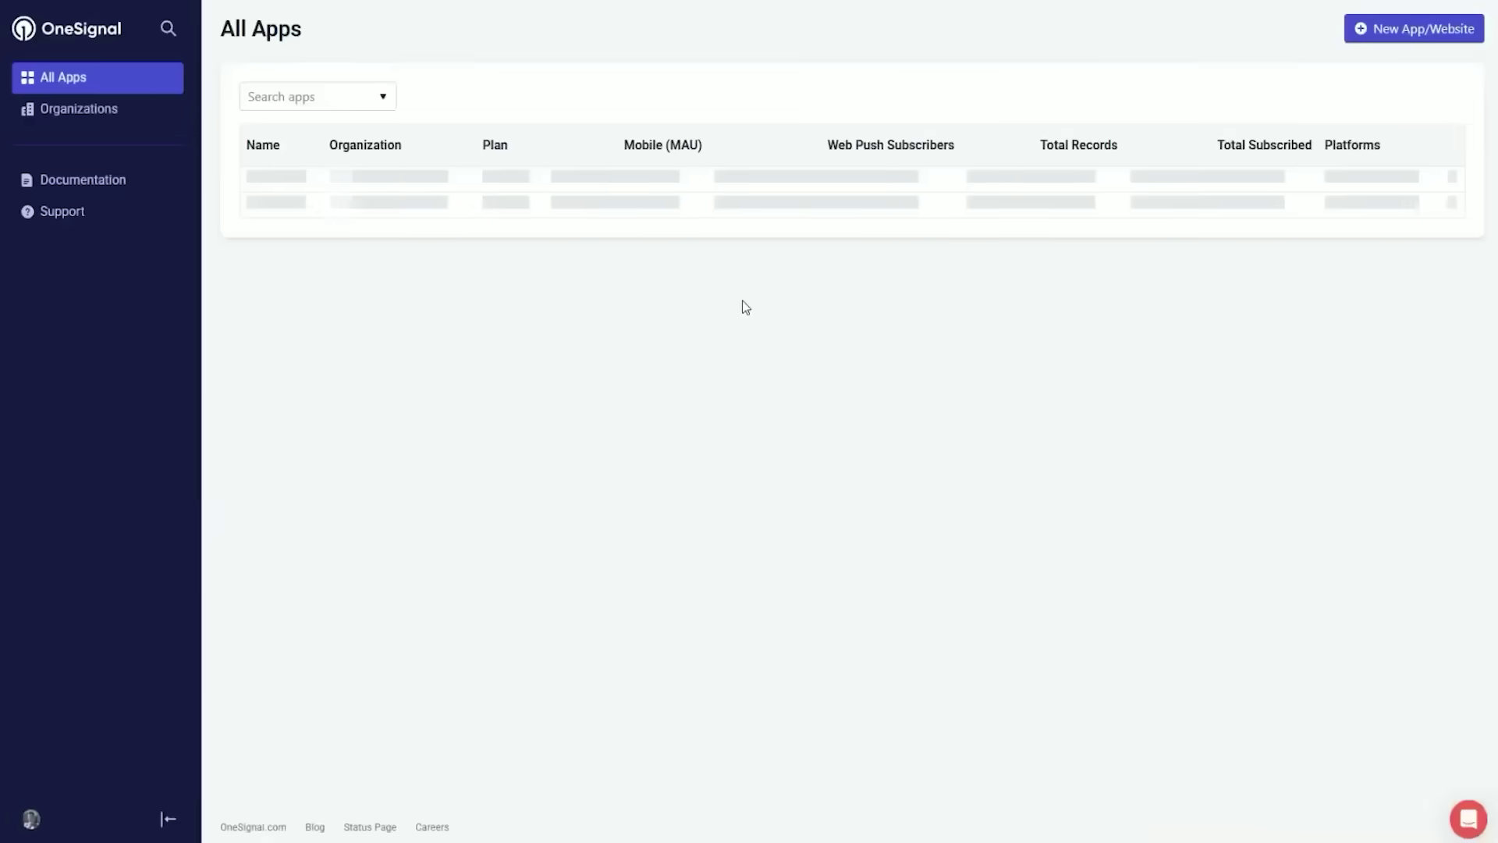
click(1402, 28)
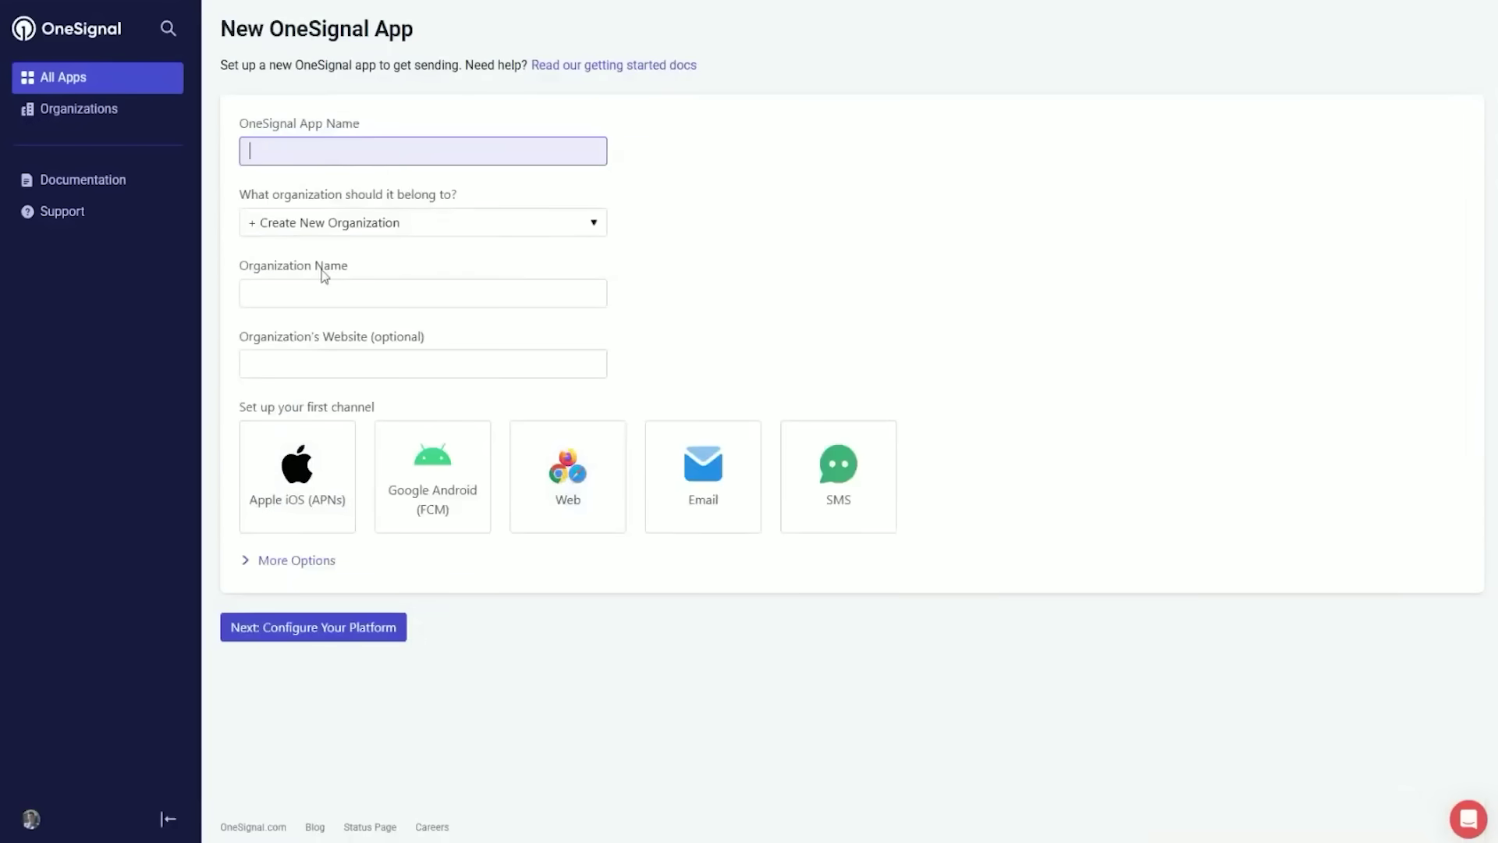
text(My chat)
key(Tab)
key(Tab)
key(Tab)
click(569, 493)
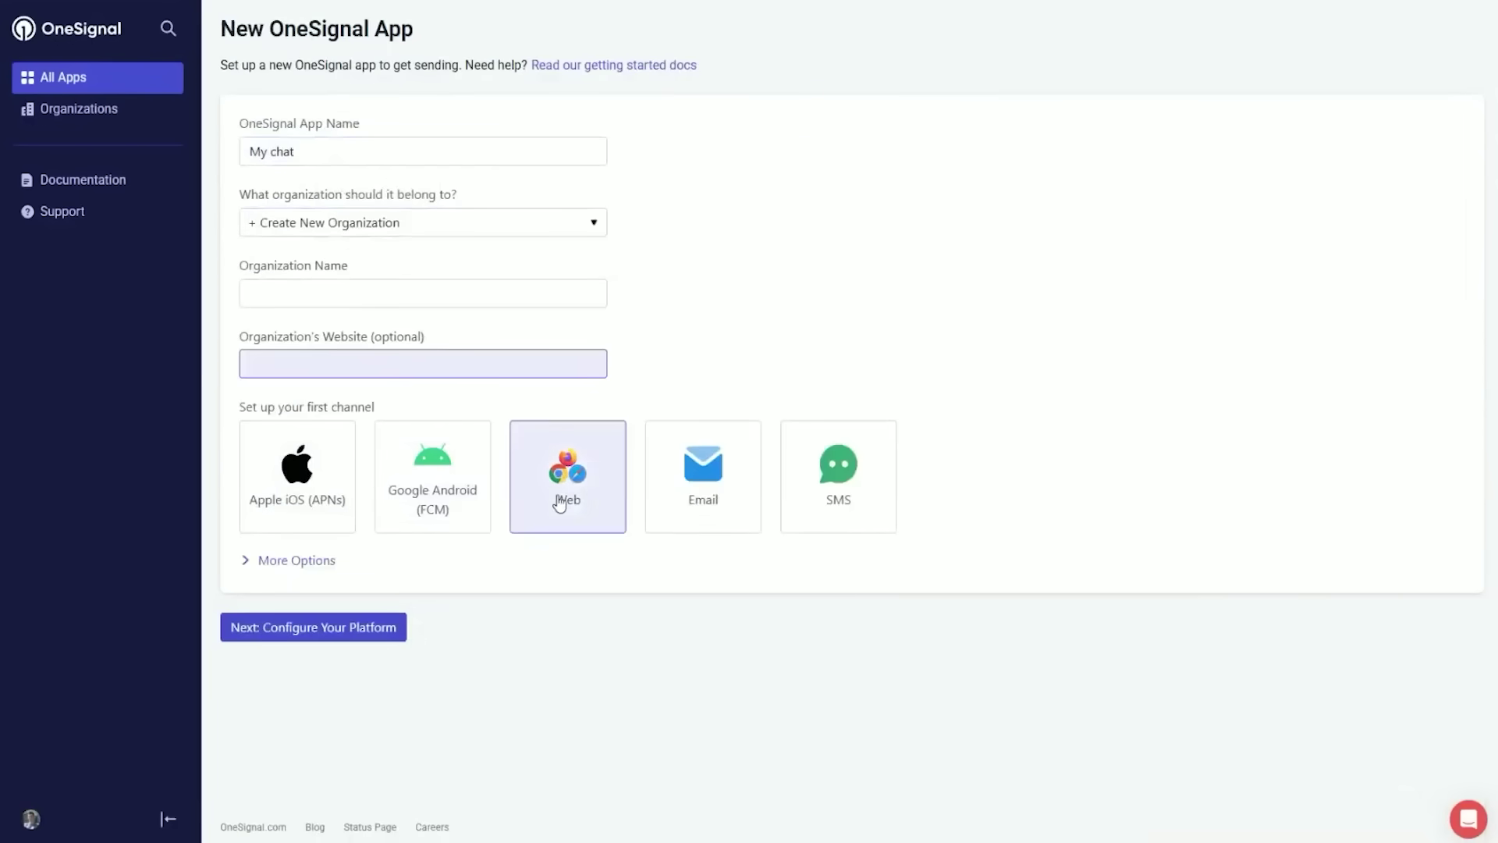
click(290, 626)
click(348, 294)
click(348, 335)
click(313, 626)
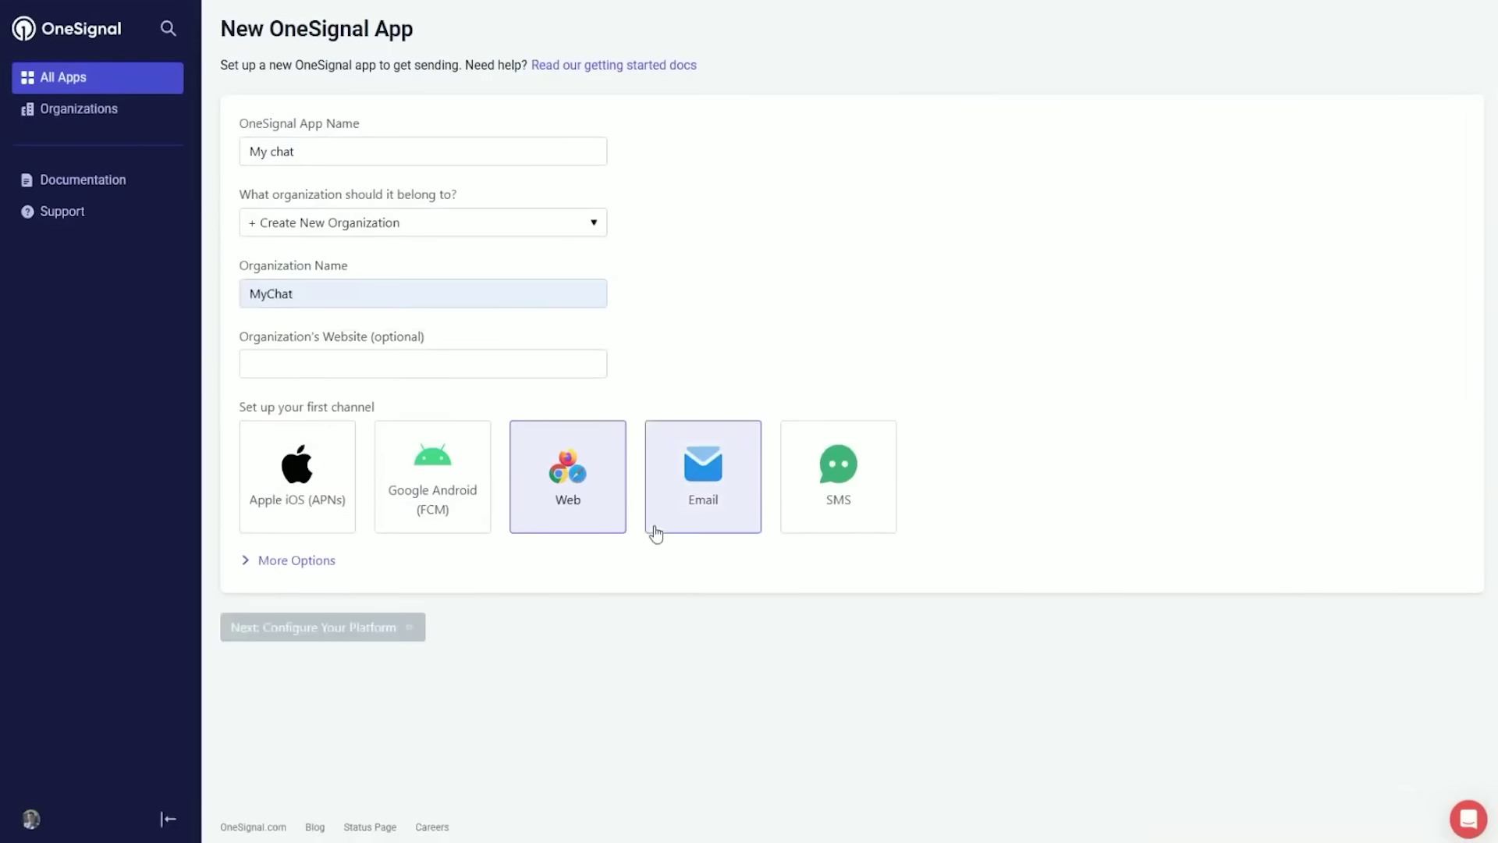
click(1253, 242)
click(448, 447)
key(Down)
key(Return)
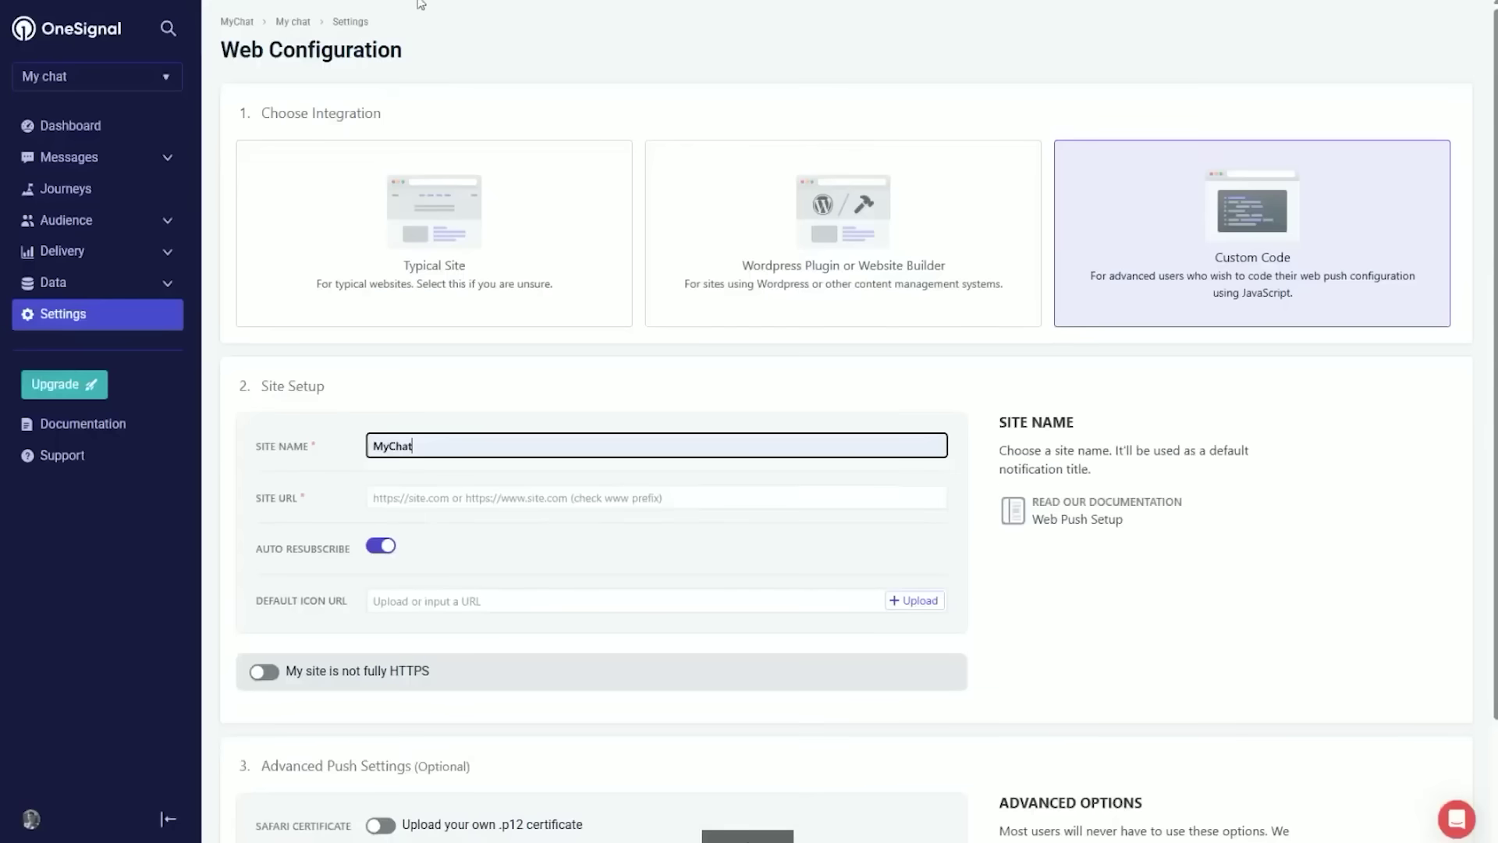
click(574, 498)
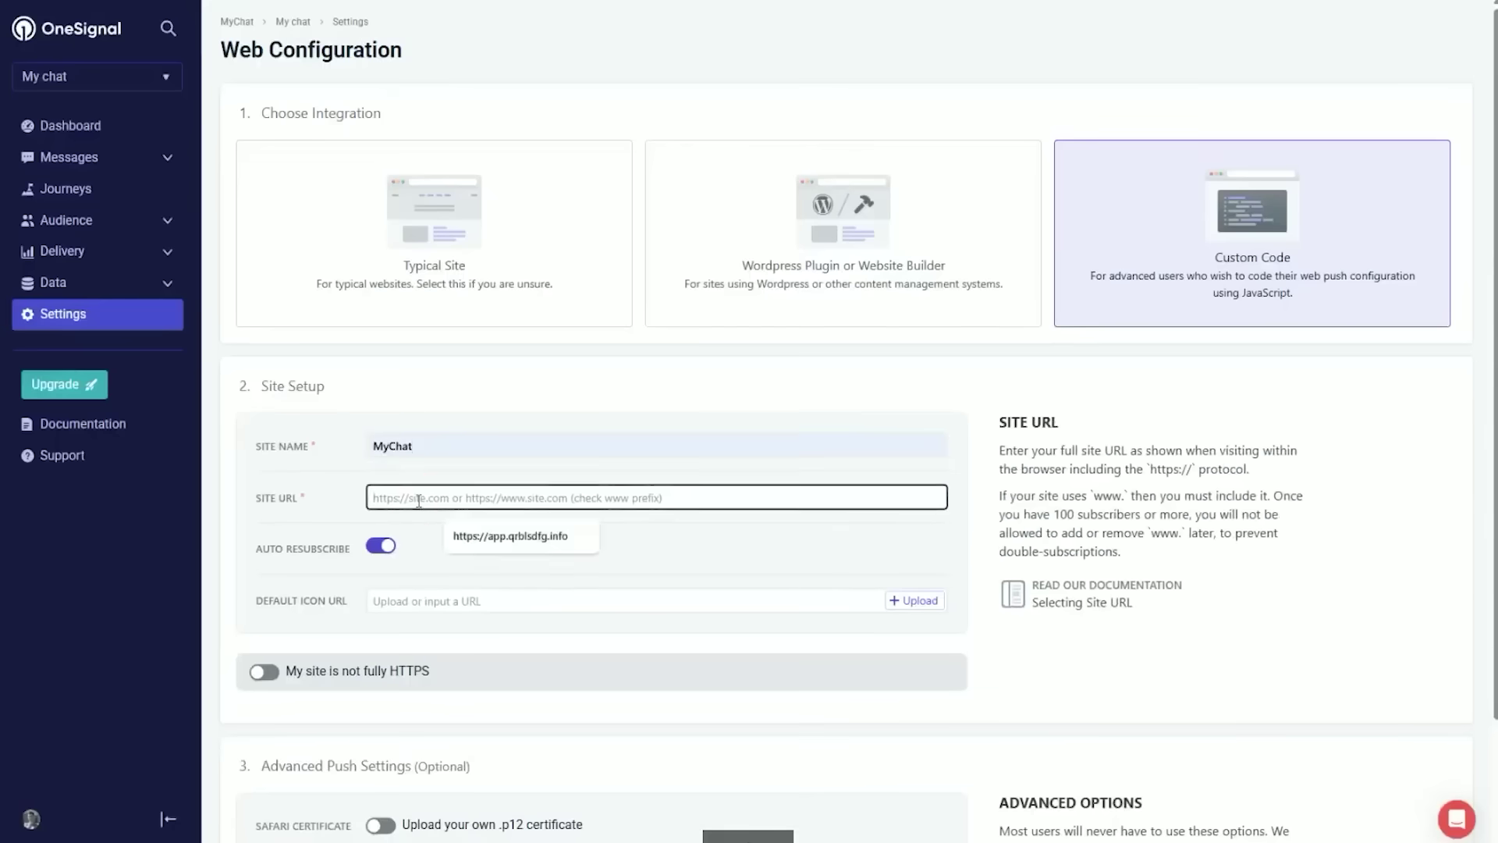
key(Down)
key(Return)
- Upload a default notification icon, save the web configuration, and finish the web push setup
scroll(574, 497, down, 1)
scroll(574, 498, down, 2)
click(914, 466)
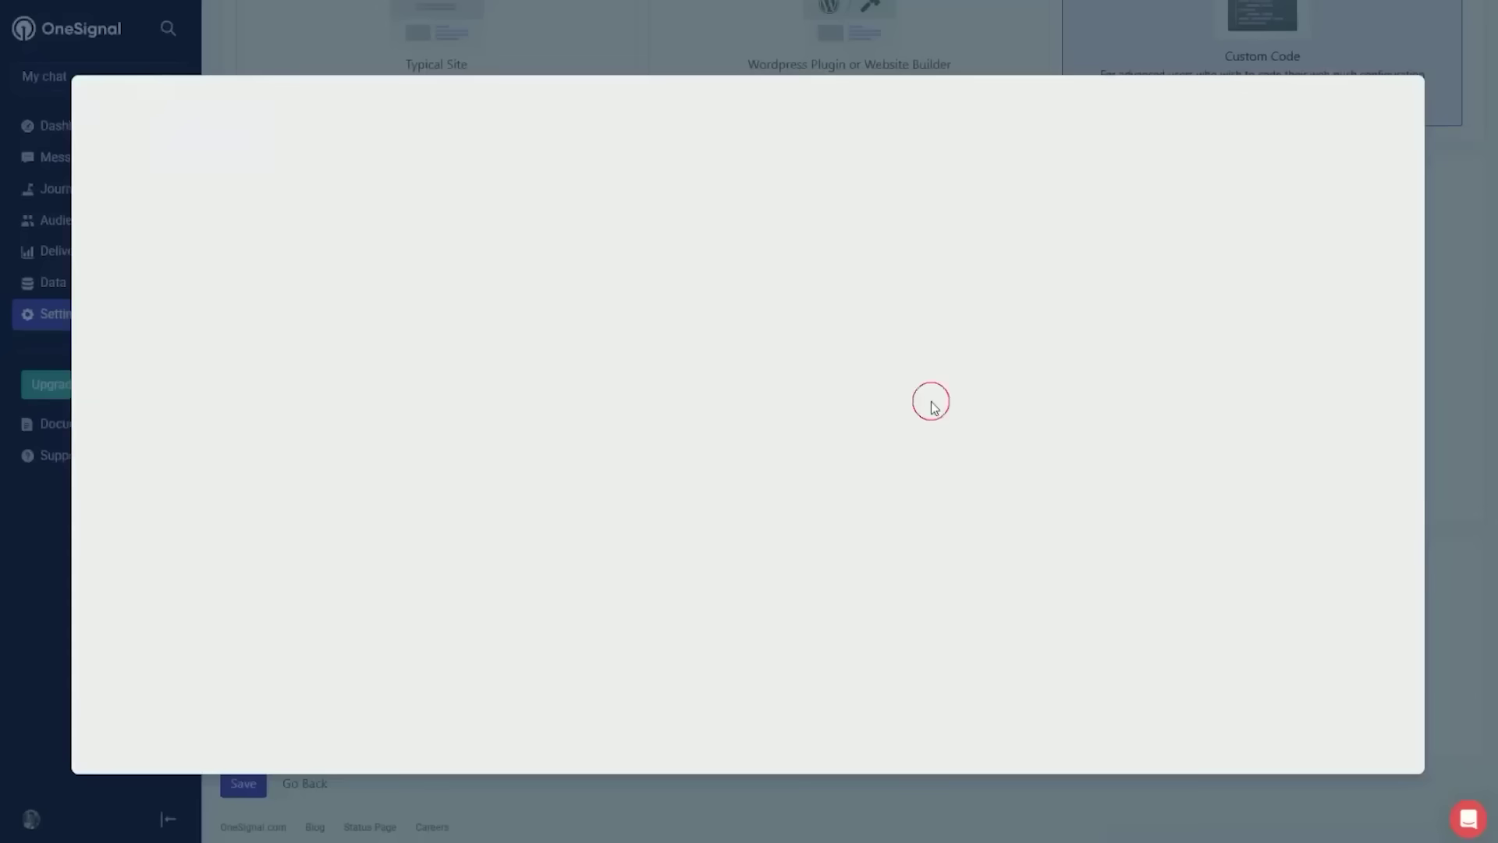
key(ctrl+v)
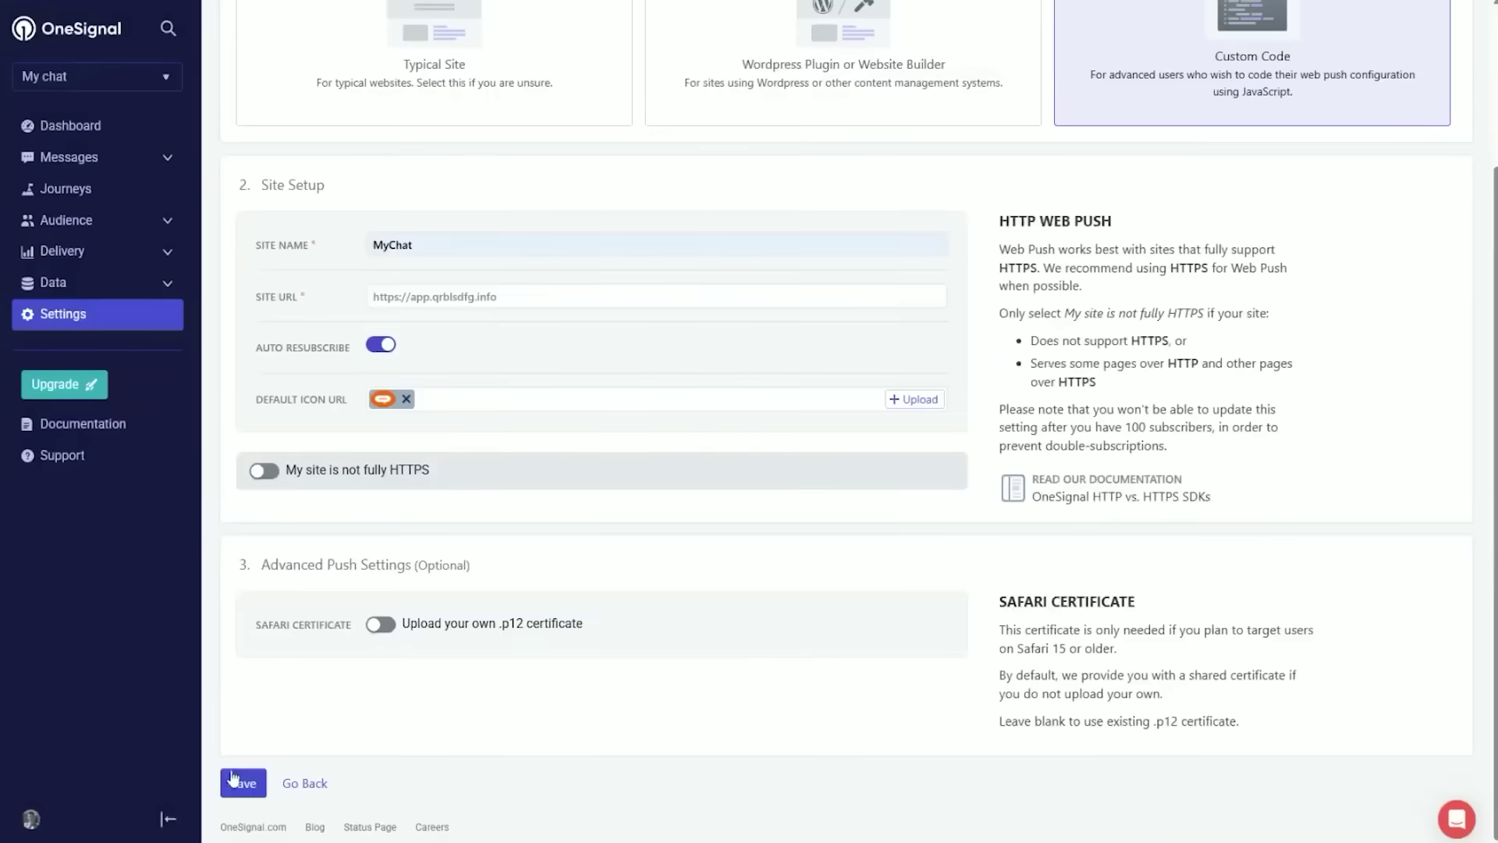
click(232, 776)
scroll(826, 458, down, 3)
click(251, 785)
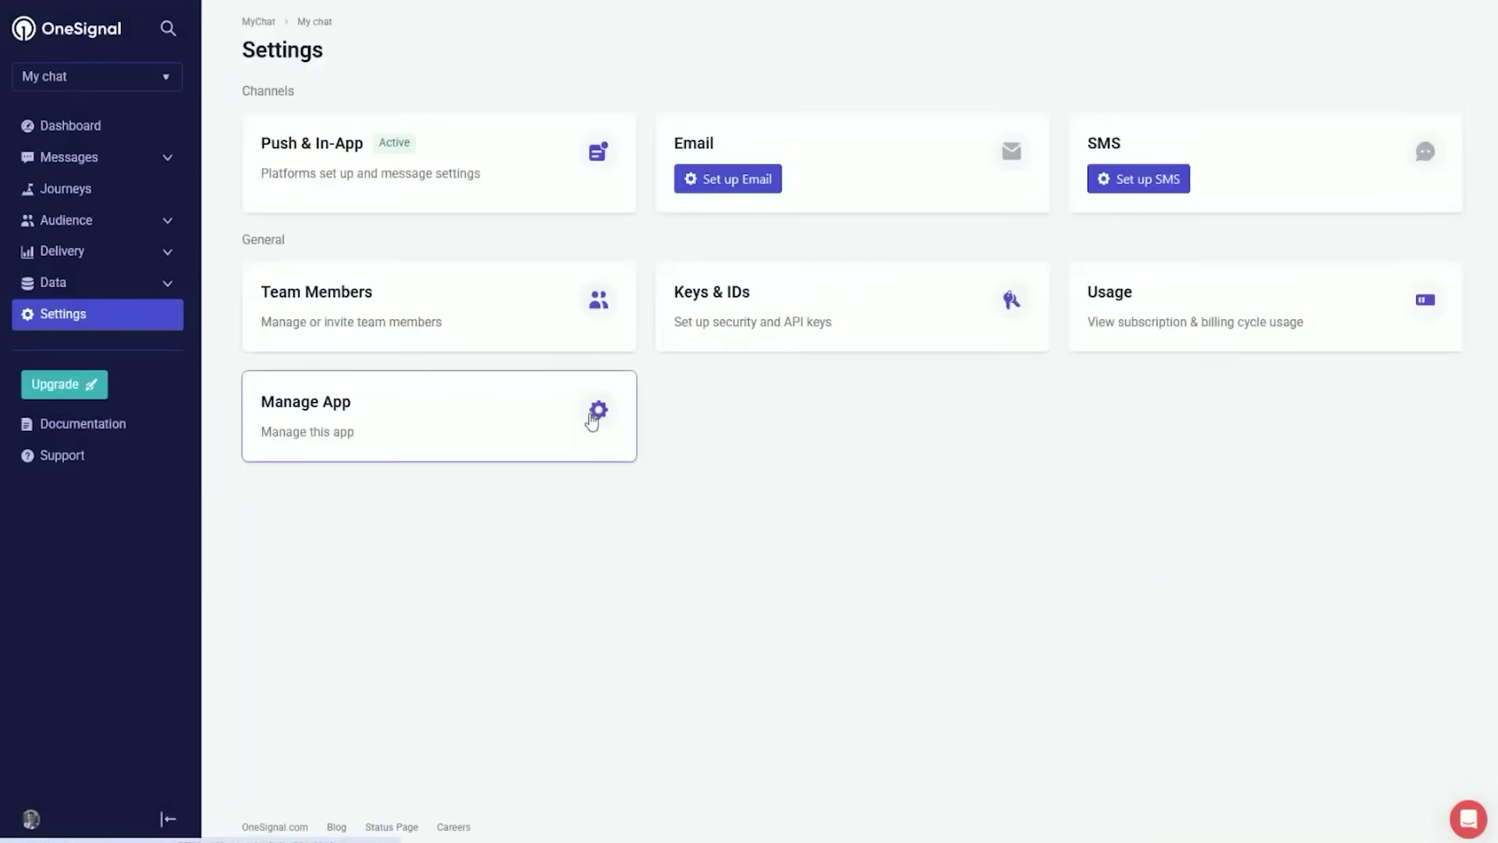
- Copy the App ID, create an API key named Default, and save both in My chat's OneSignal settings
click(820, 303)
click(494, 175)
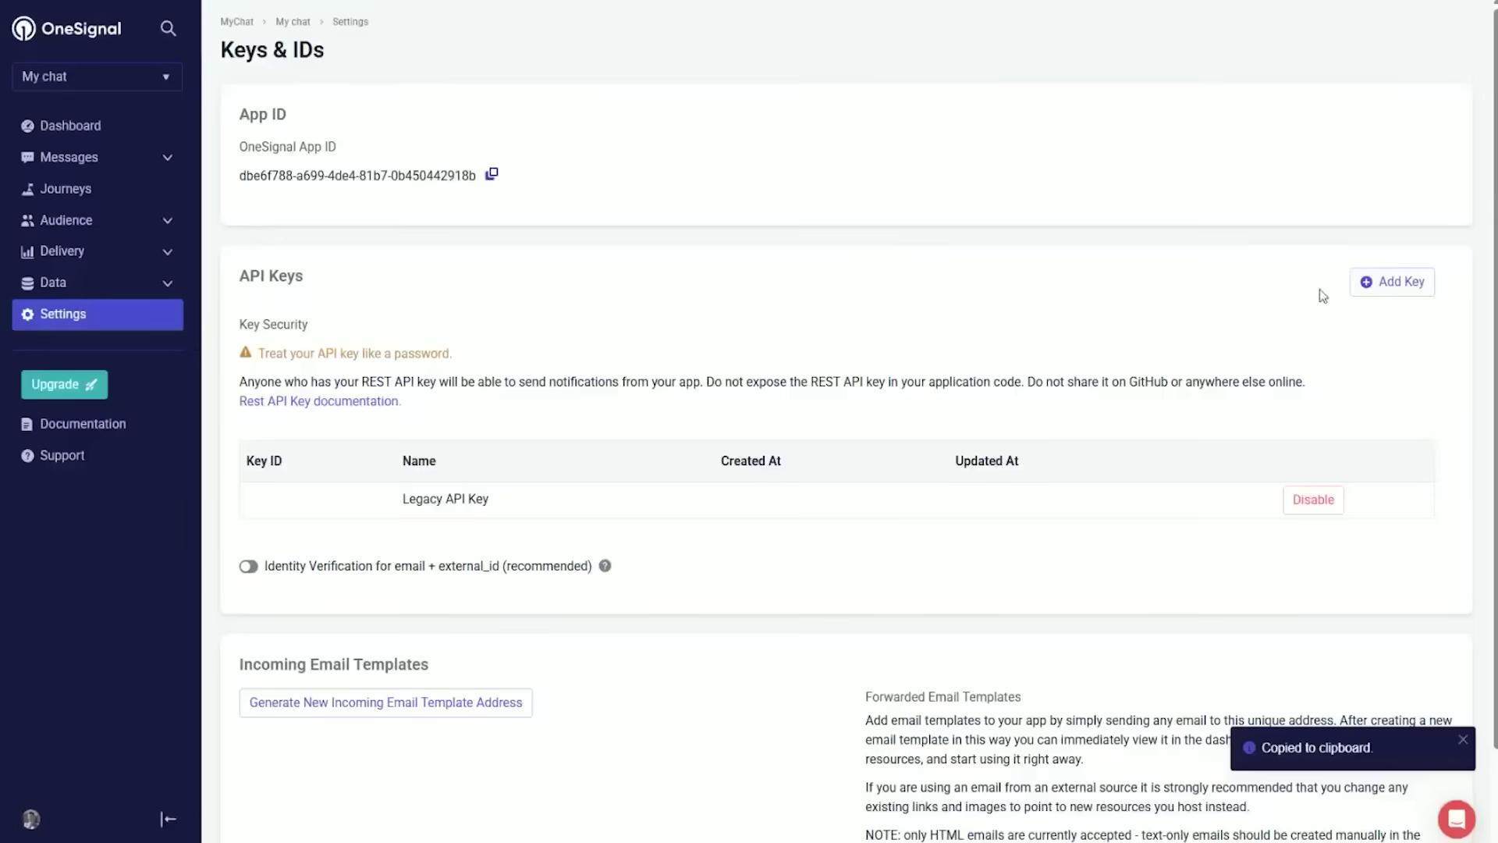
click(1392, 282)
text(Default)
click(920, 294)
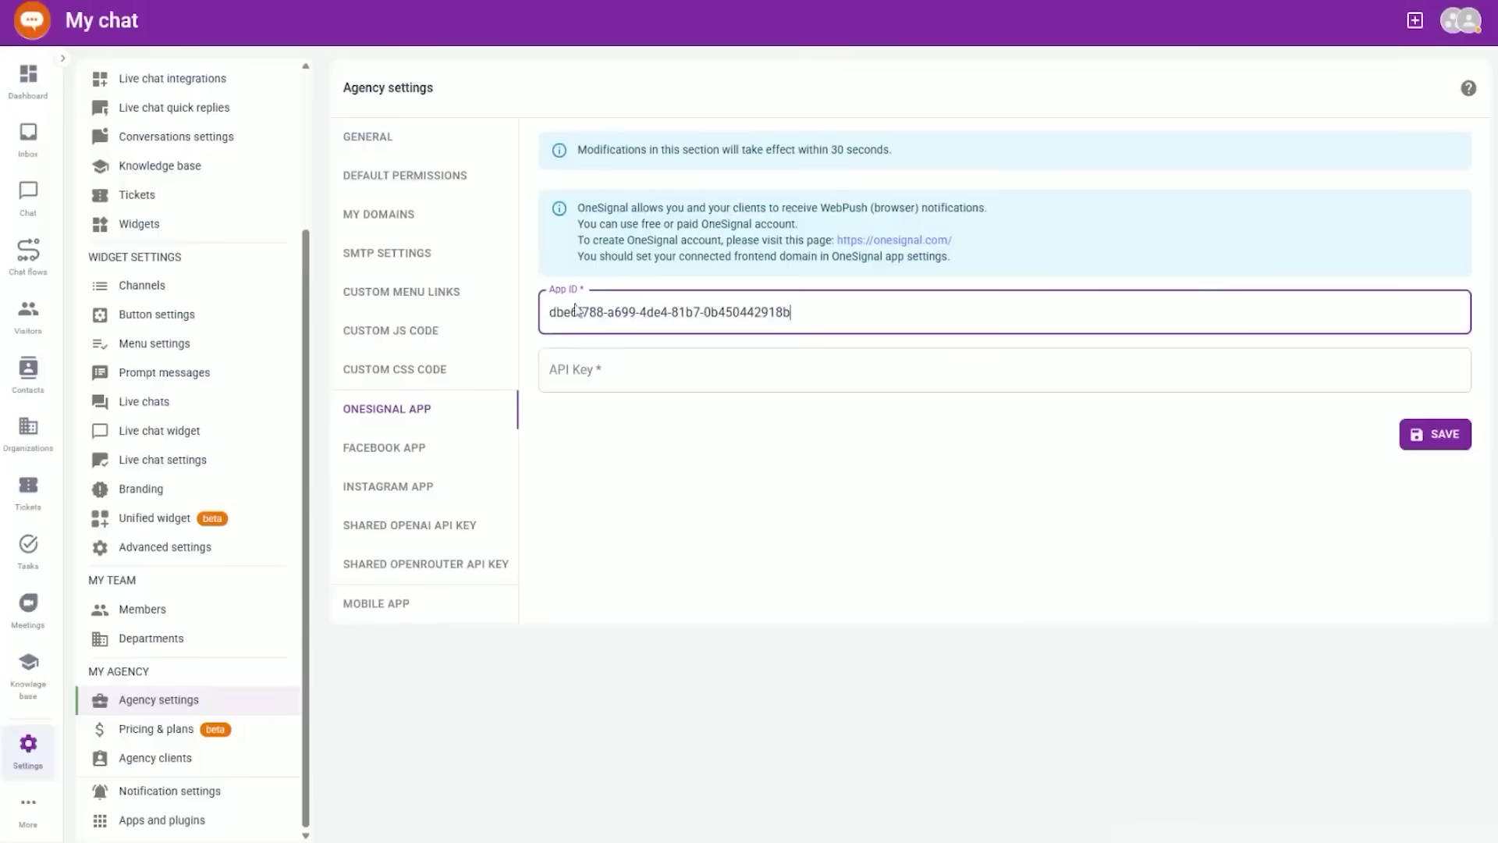
click(628, 370)
key(ctrl+v)
click(1420, 434)
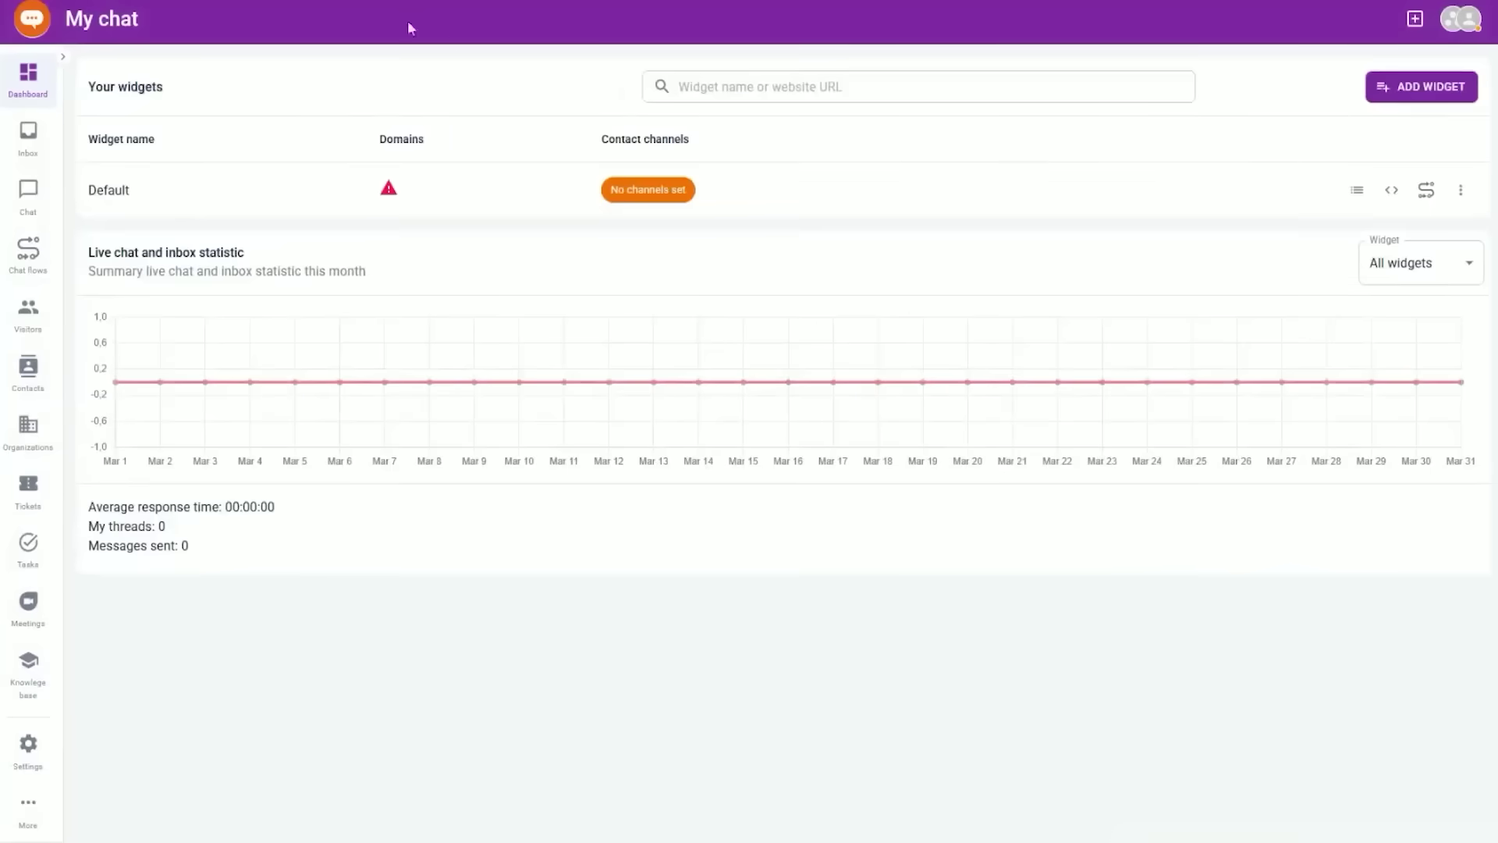
- Allow browser notifications for the My chat workspace
click(365, 55)
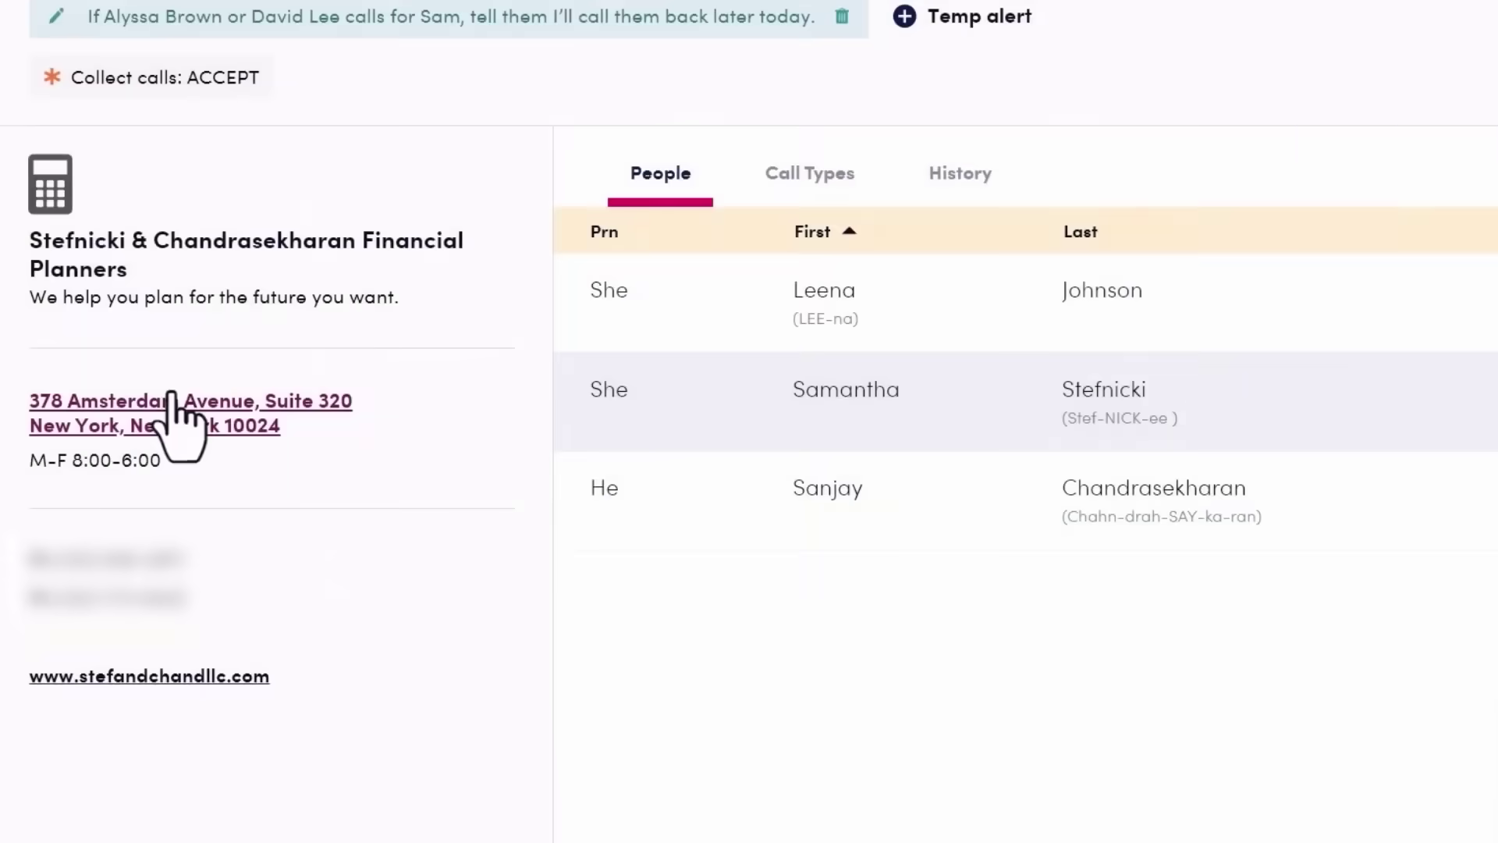
- Show the contact's address on the map and expand the closest-parking and parking-validation FAQ answers
click(165, 394)
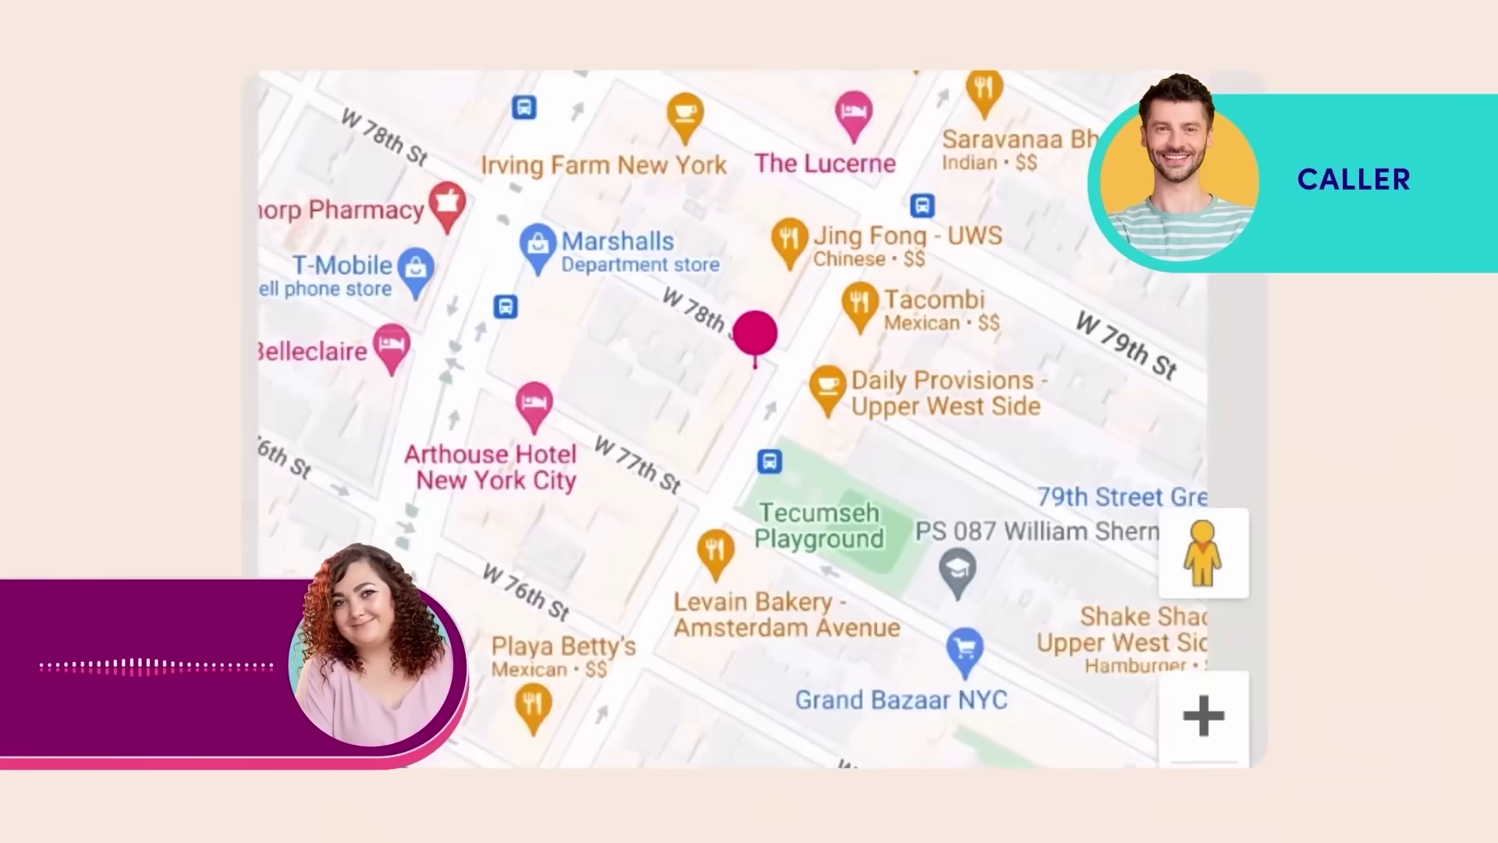
drag(830, 589, 572, 521)
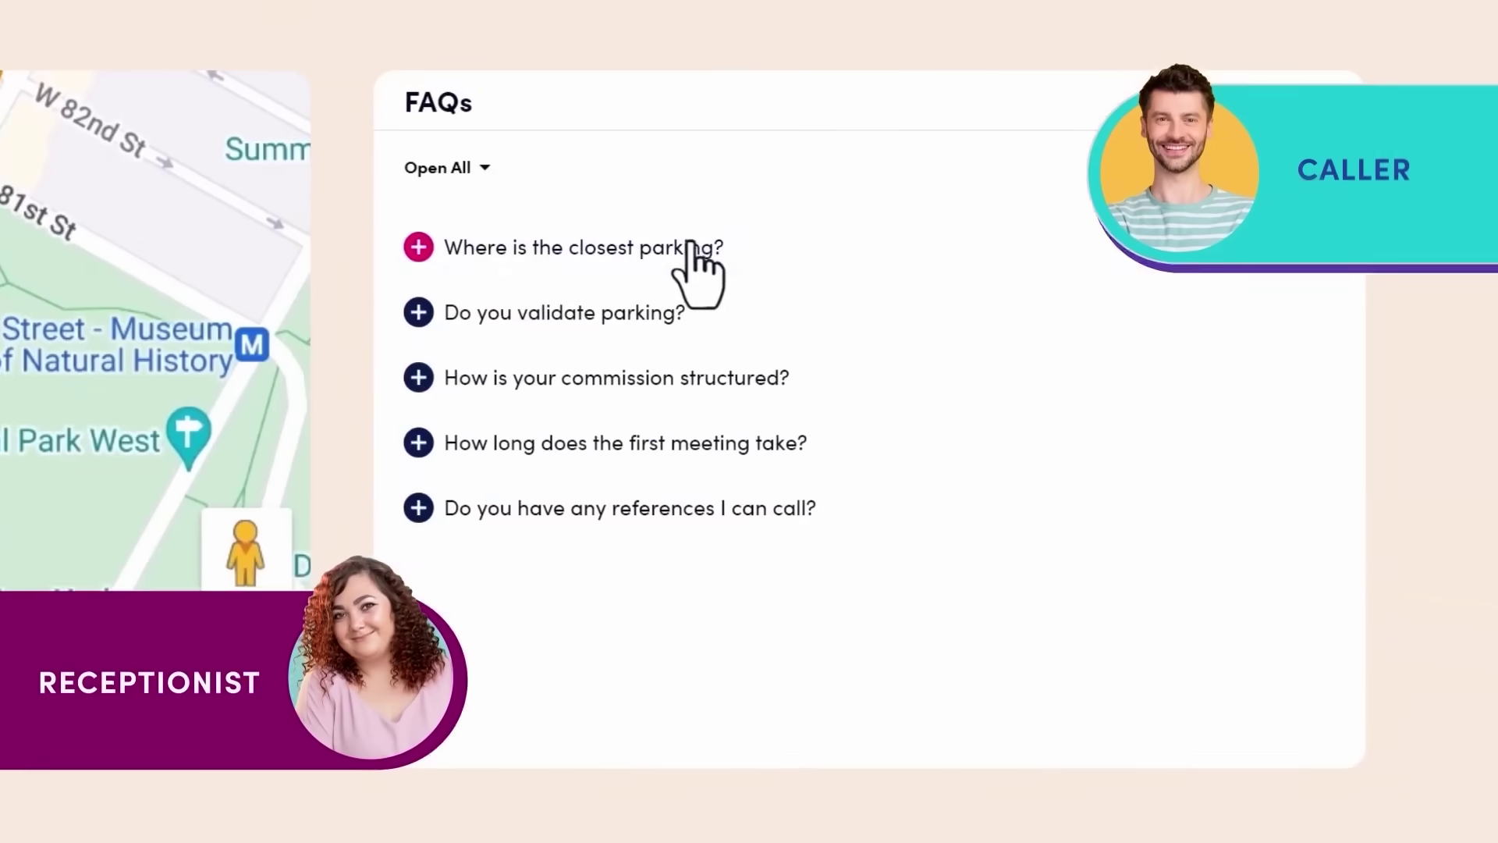
click(687, 247)
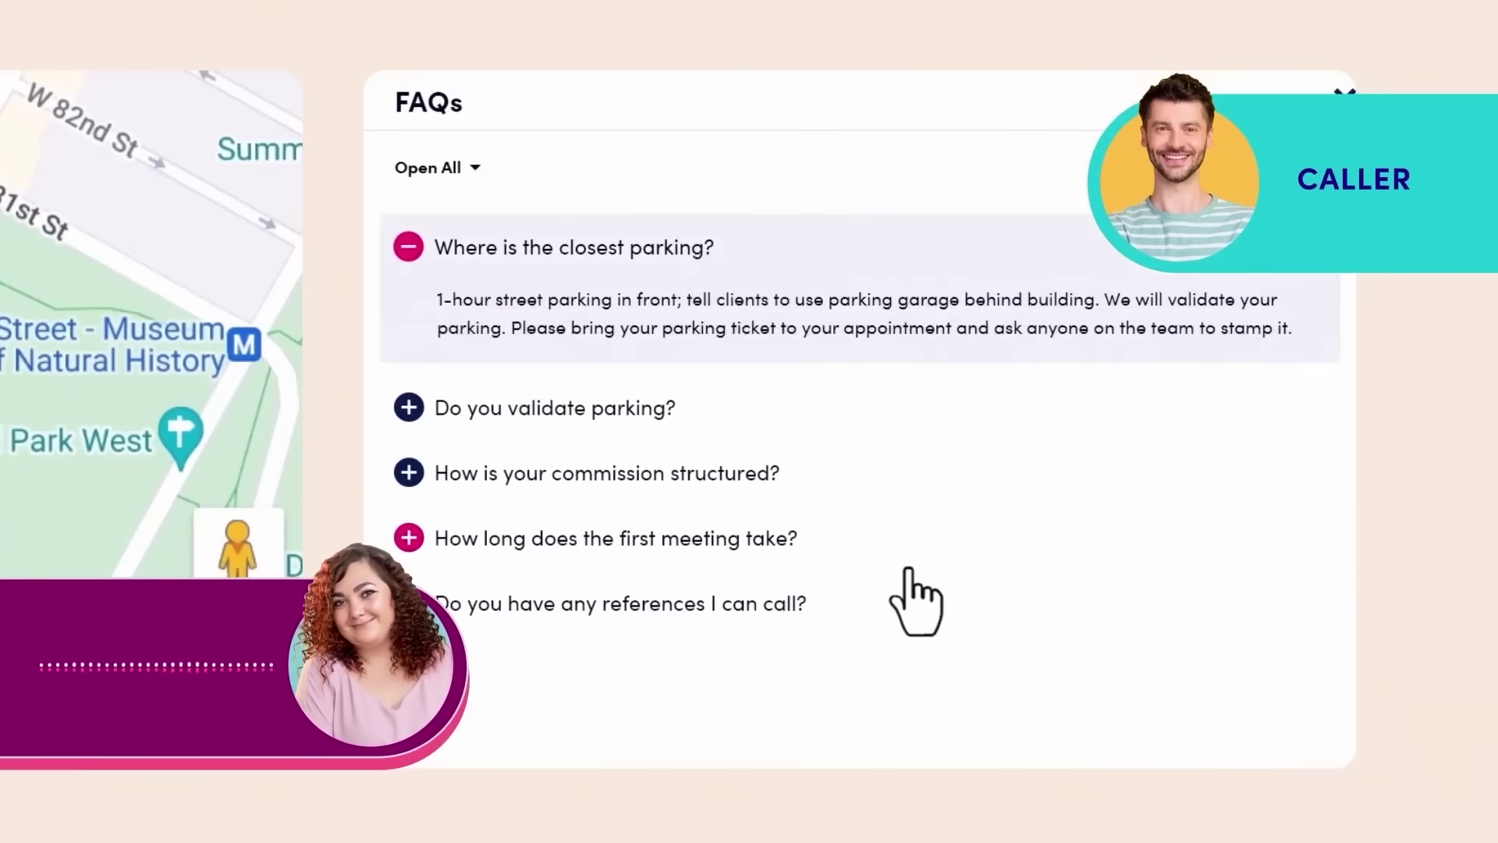
click(707, 416)
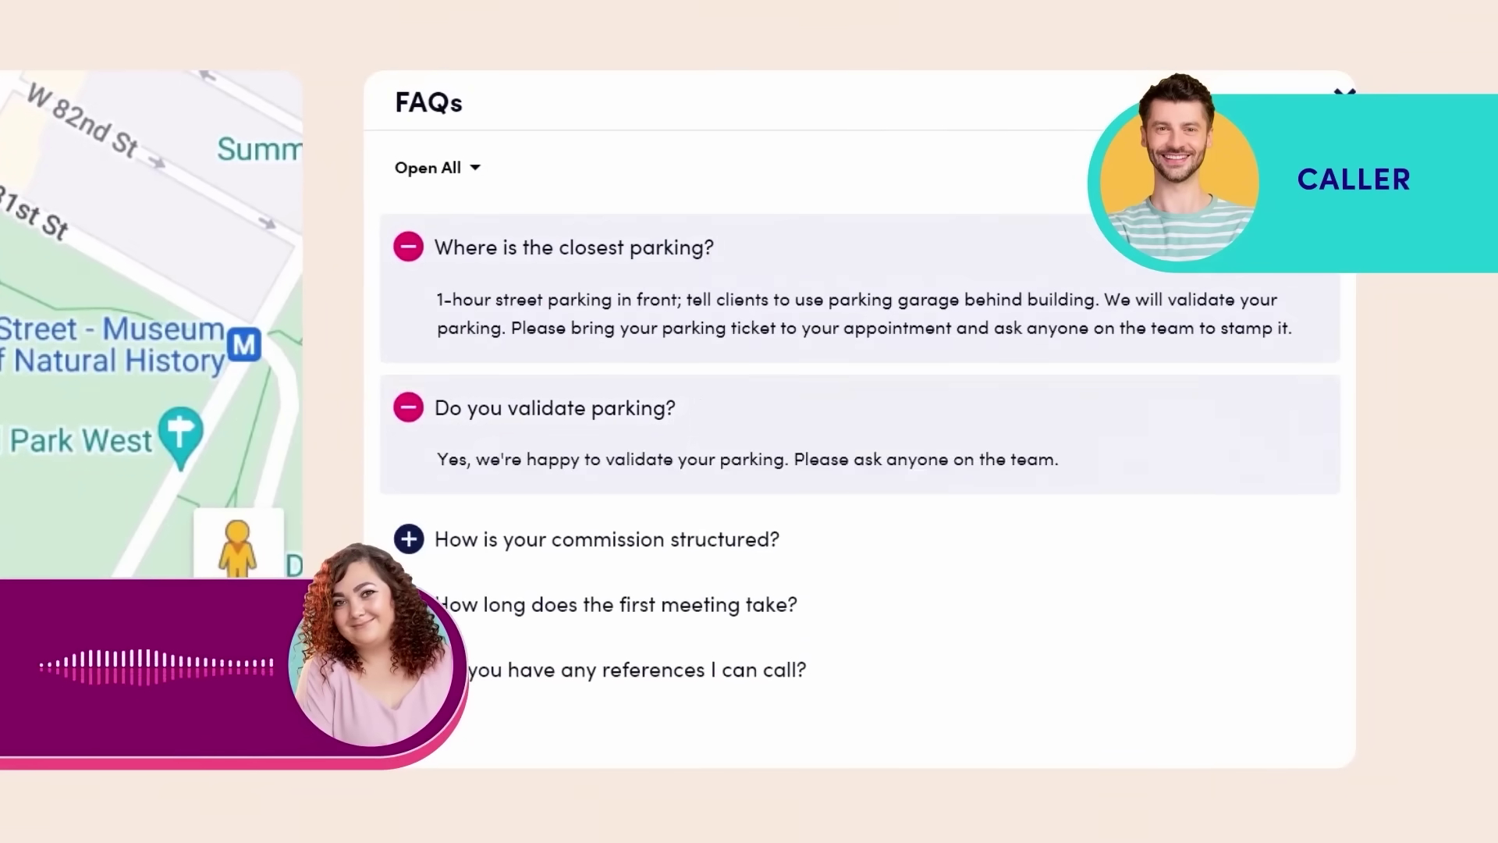